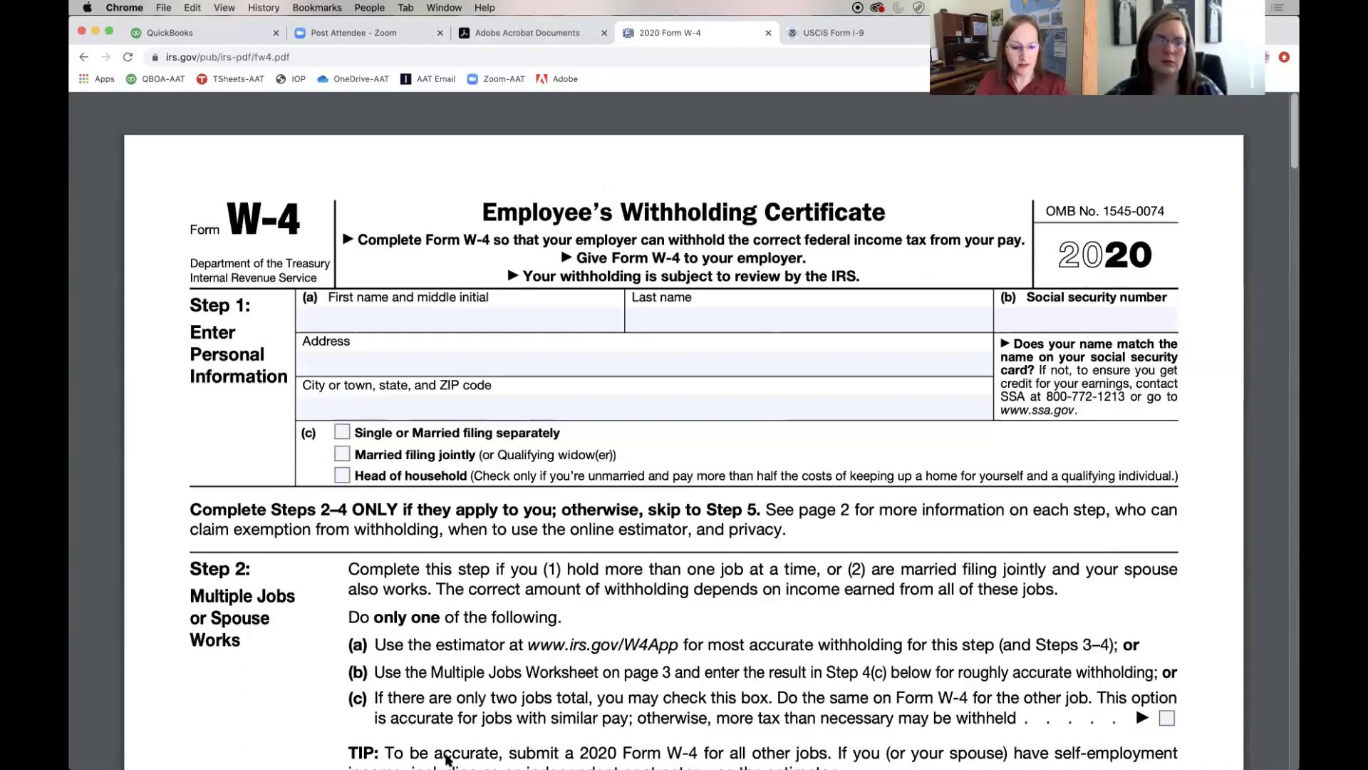
# Open 2020 Form W-4.pdf from the Finder Downloads folder in Acrobat
pyautogui.moveTo(448, 759)
pyautogui.click(218, 741)
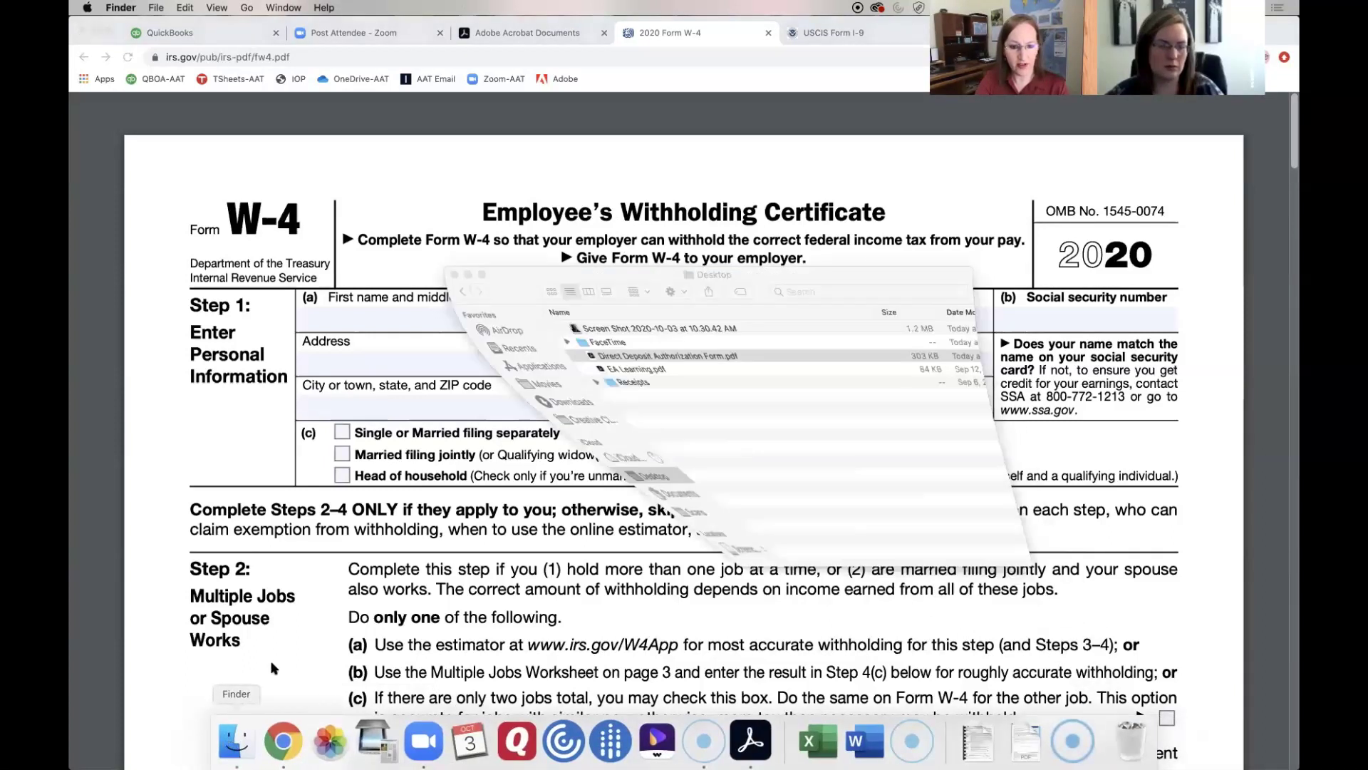
pyautogui.click(476, 397)
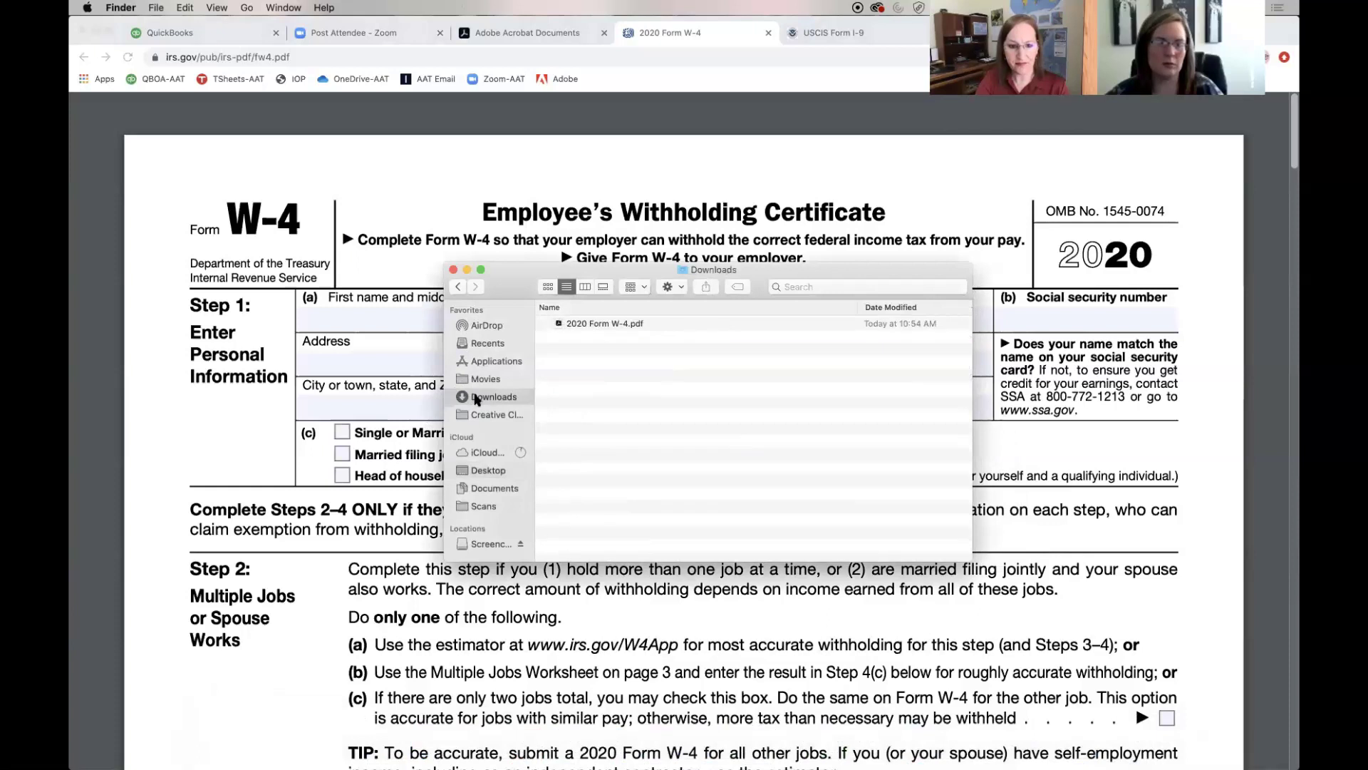
pyautogui.doubleClick(604, 325)
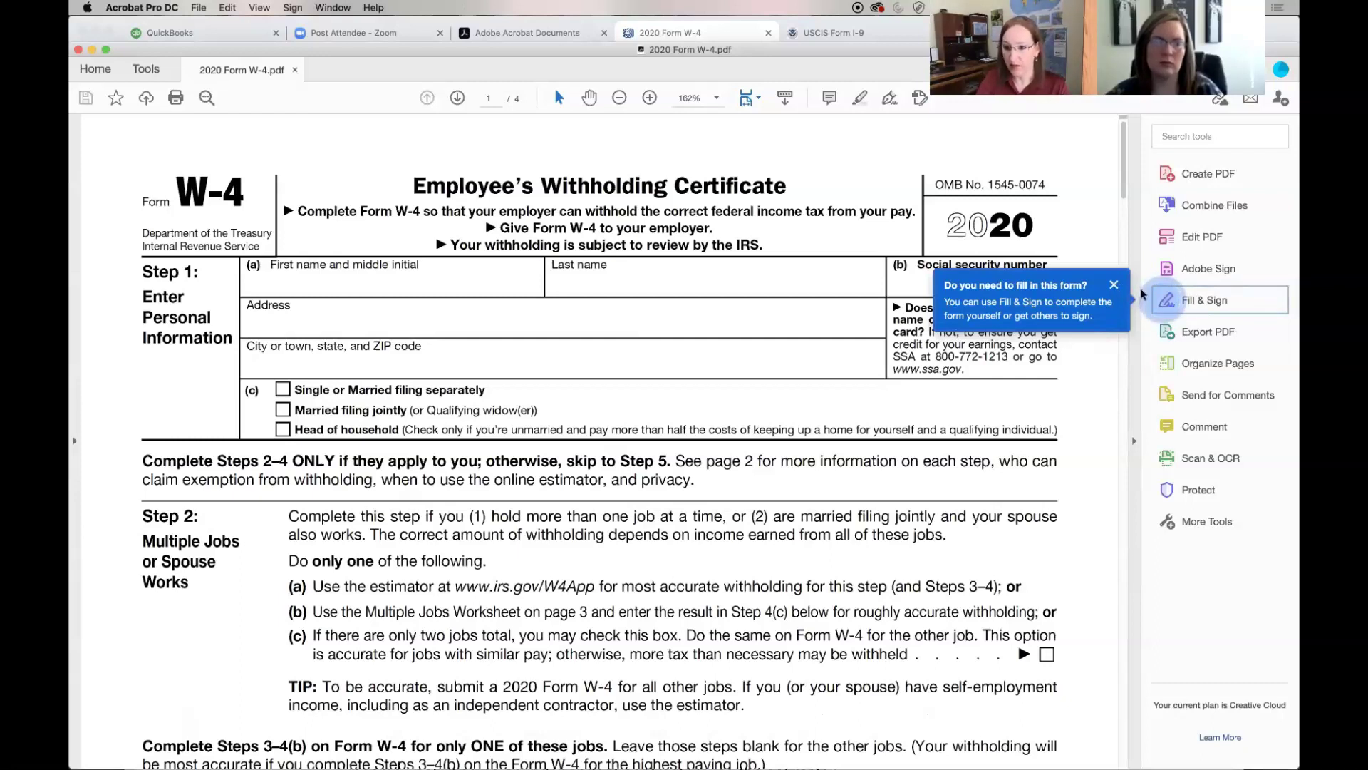
# Launch the Fill & Sign tool from the Tools pane for the W-4
pyautogui.click(1191, 302)
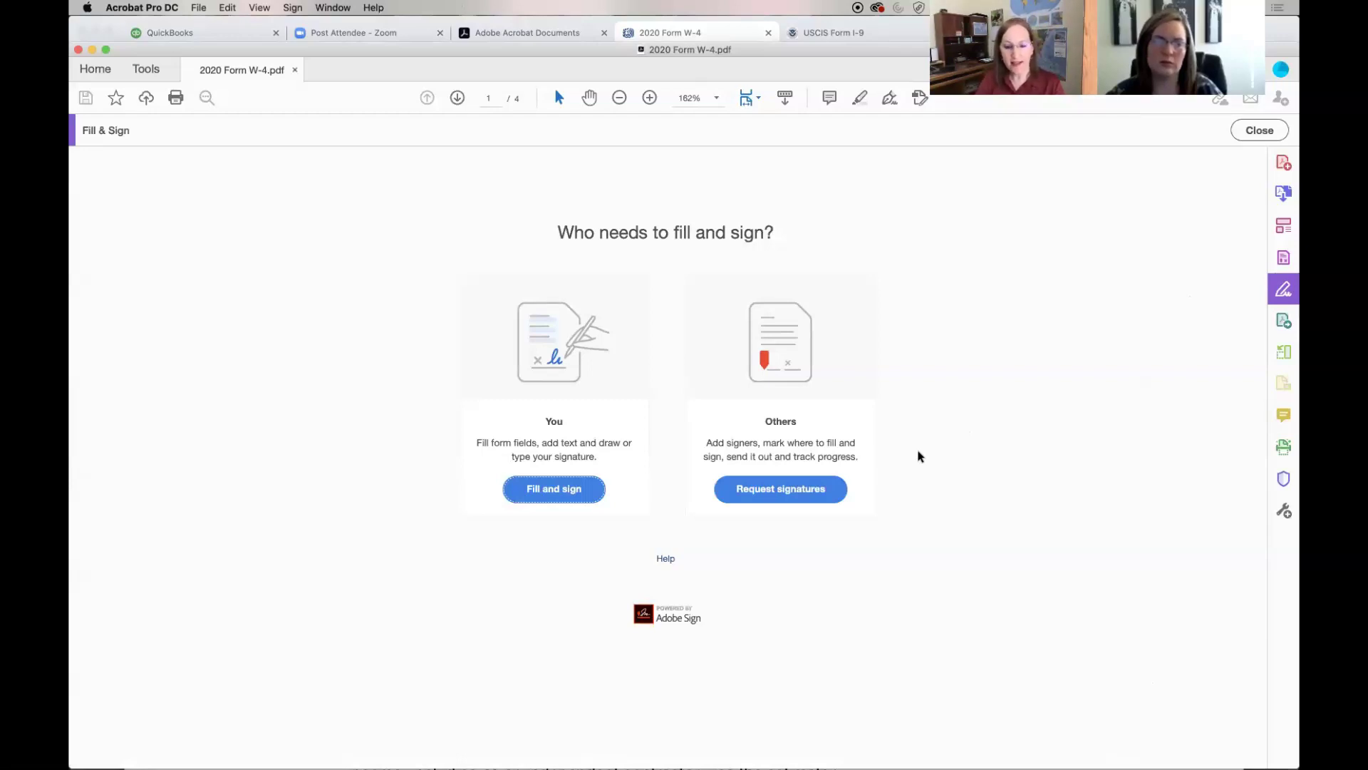
# Choose Request signatures under Others to open the Adobe Sign request page
pyautogui.click(806, 490)
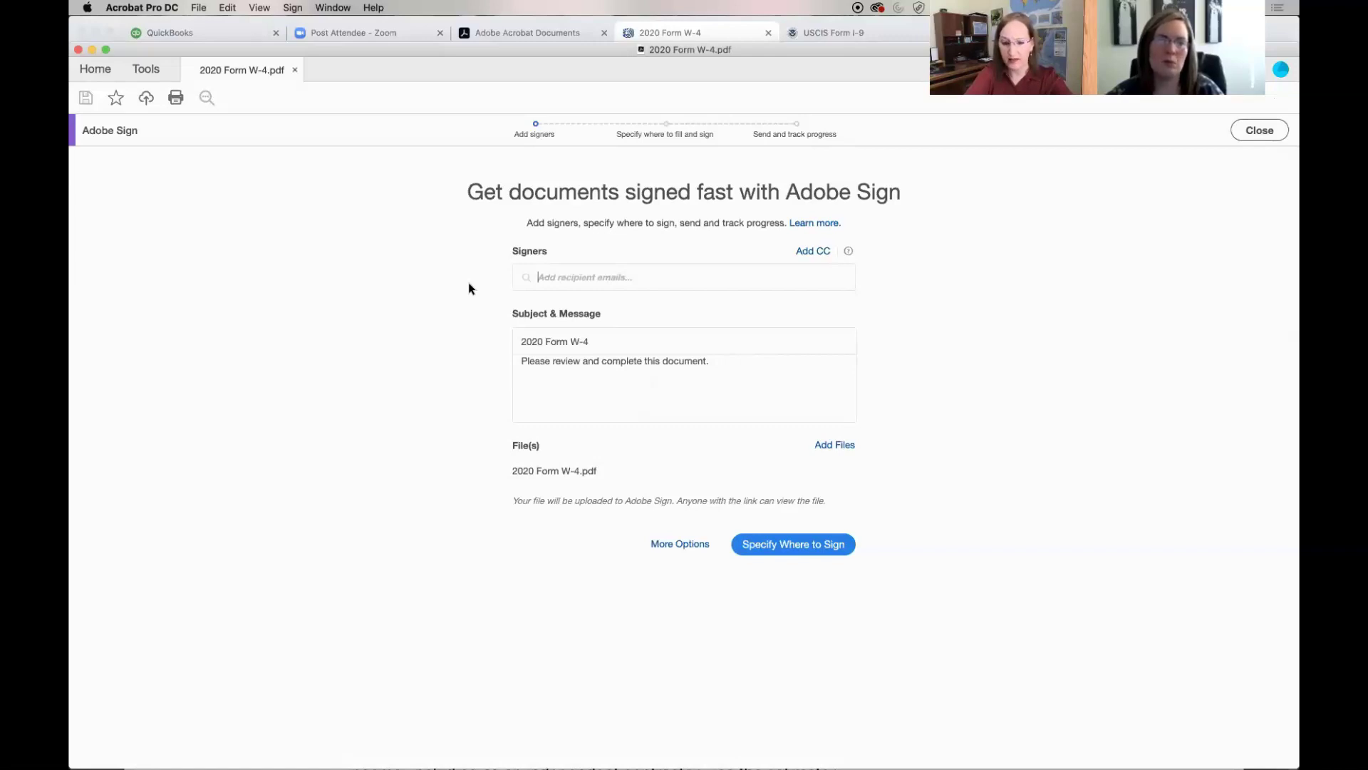
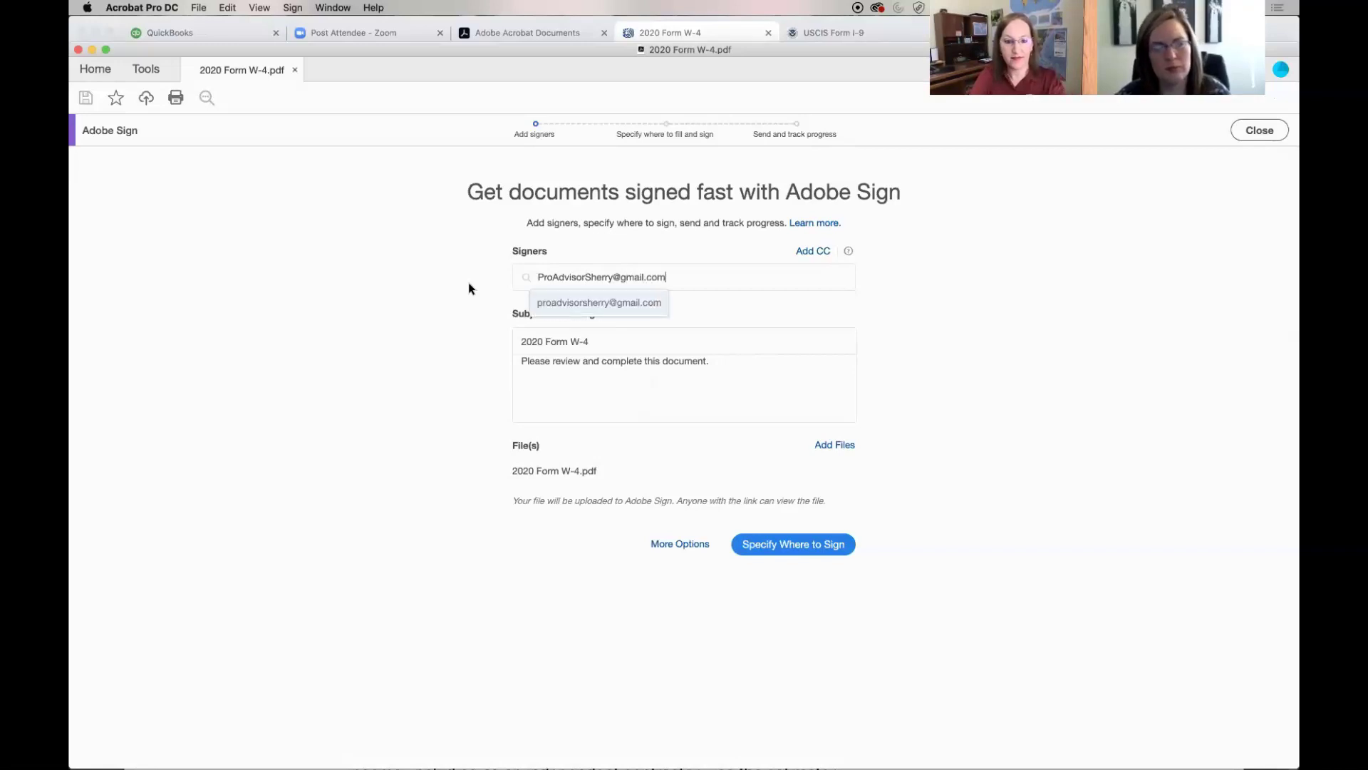
# Enter the signer's e-mail address and add it as the request recipient
pyautogui.click(545, 375)
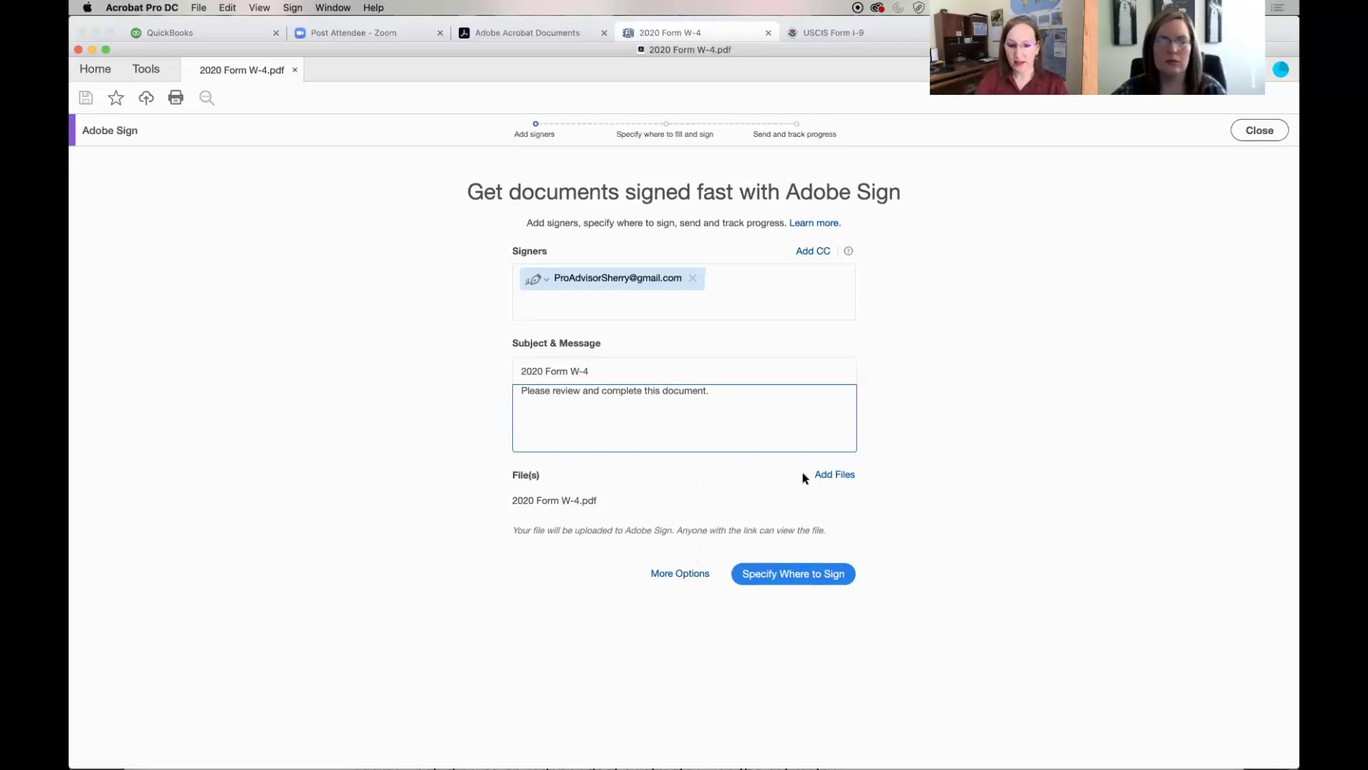
# Expand More Options below the Subject & Message box
pyautogui.click(664, 575)
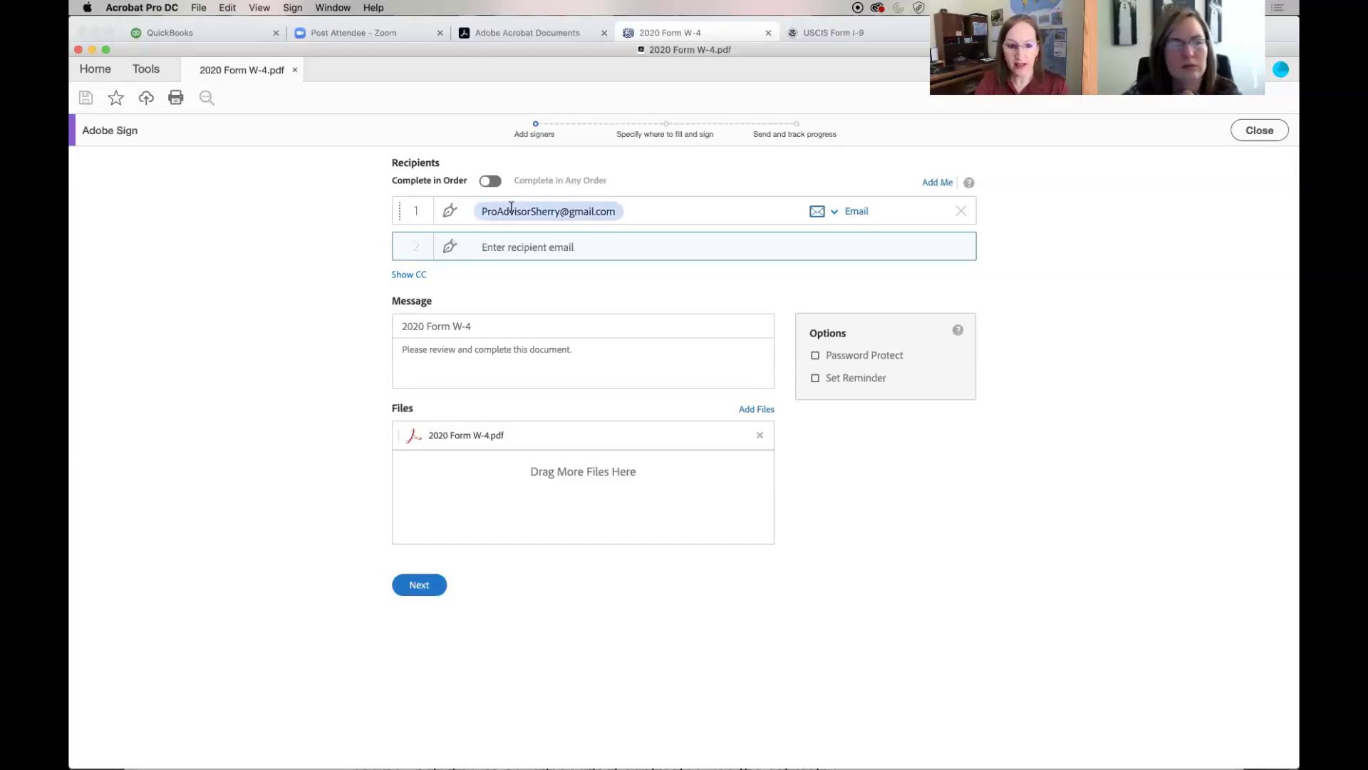
# Show the CC field under the recipients list
pyautogui.click(422, 277)
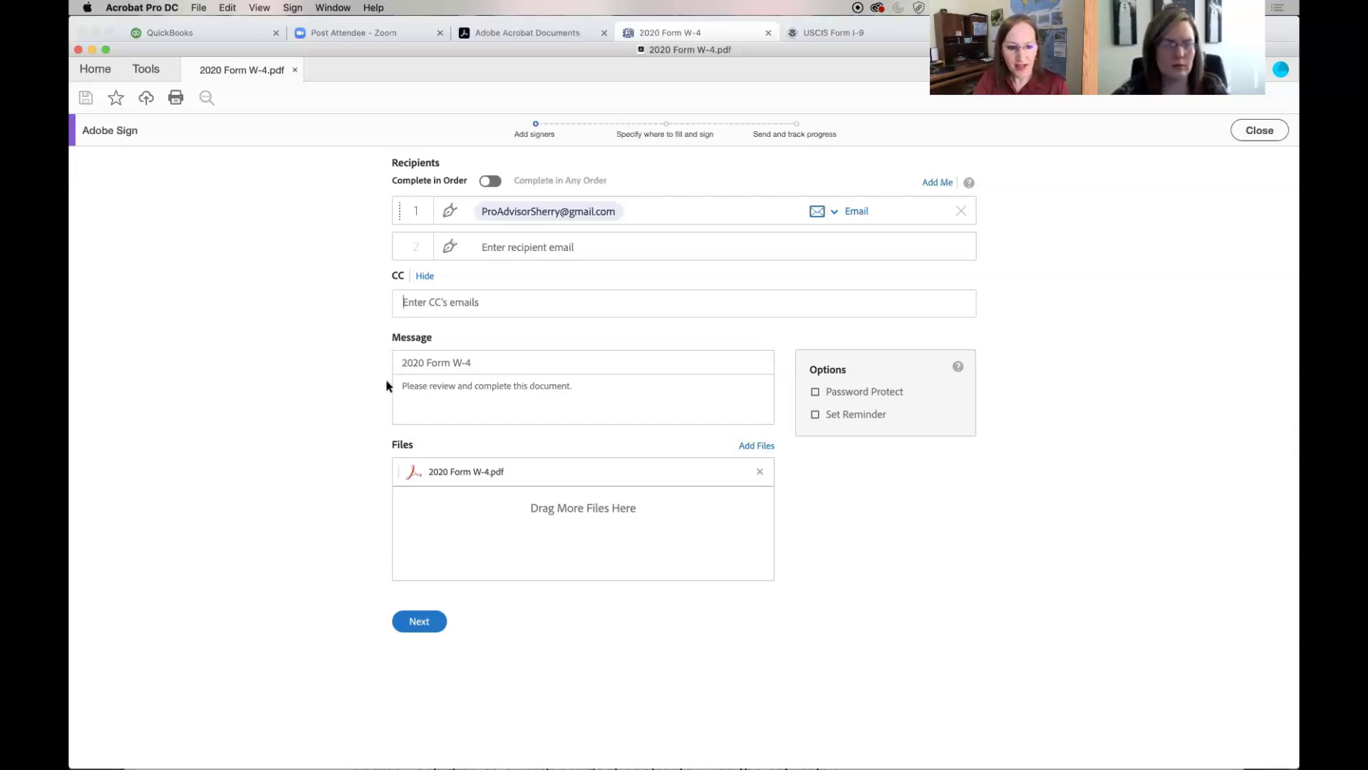
pyautogui.click(452, 410)
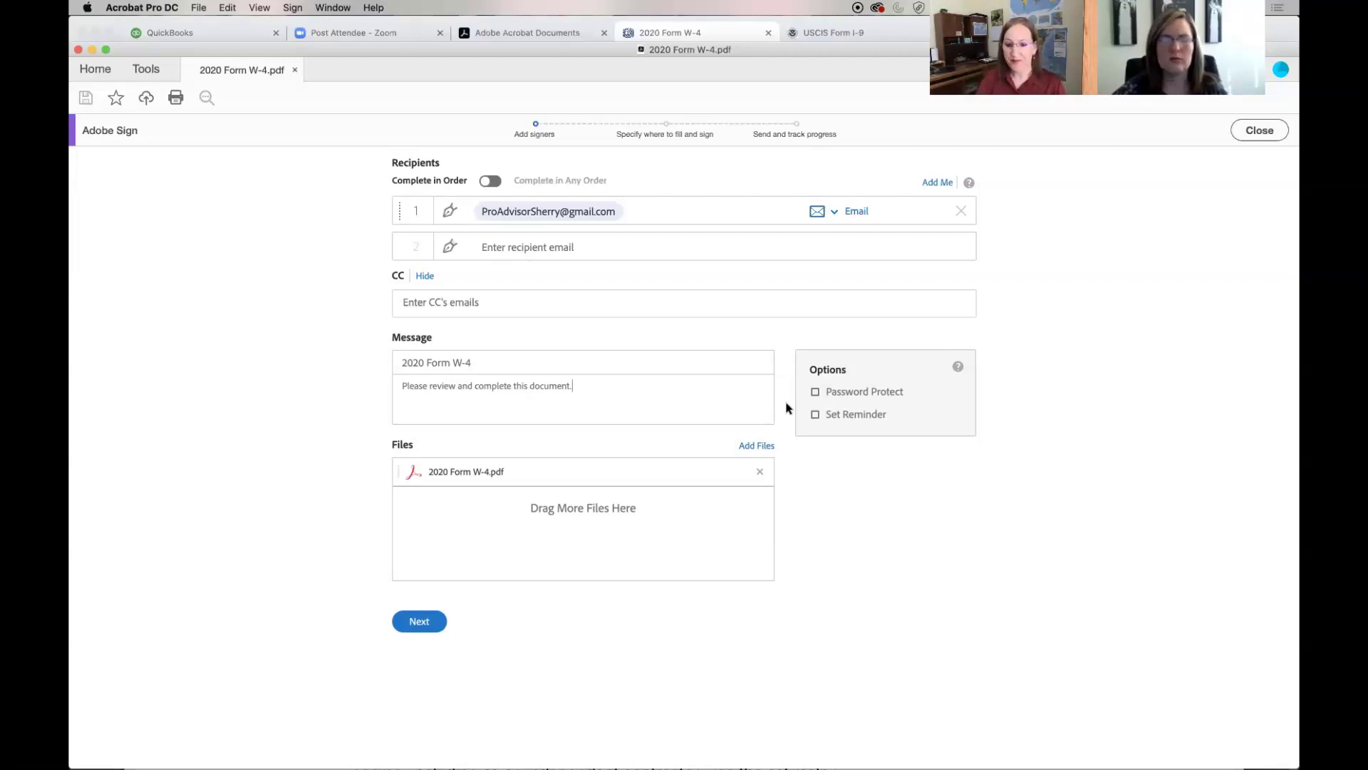
# Enable Set Reminder with 'Every other day' frequency and continue to field placement
pyautogui.click(816, 415)
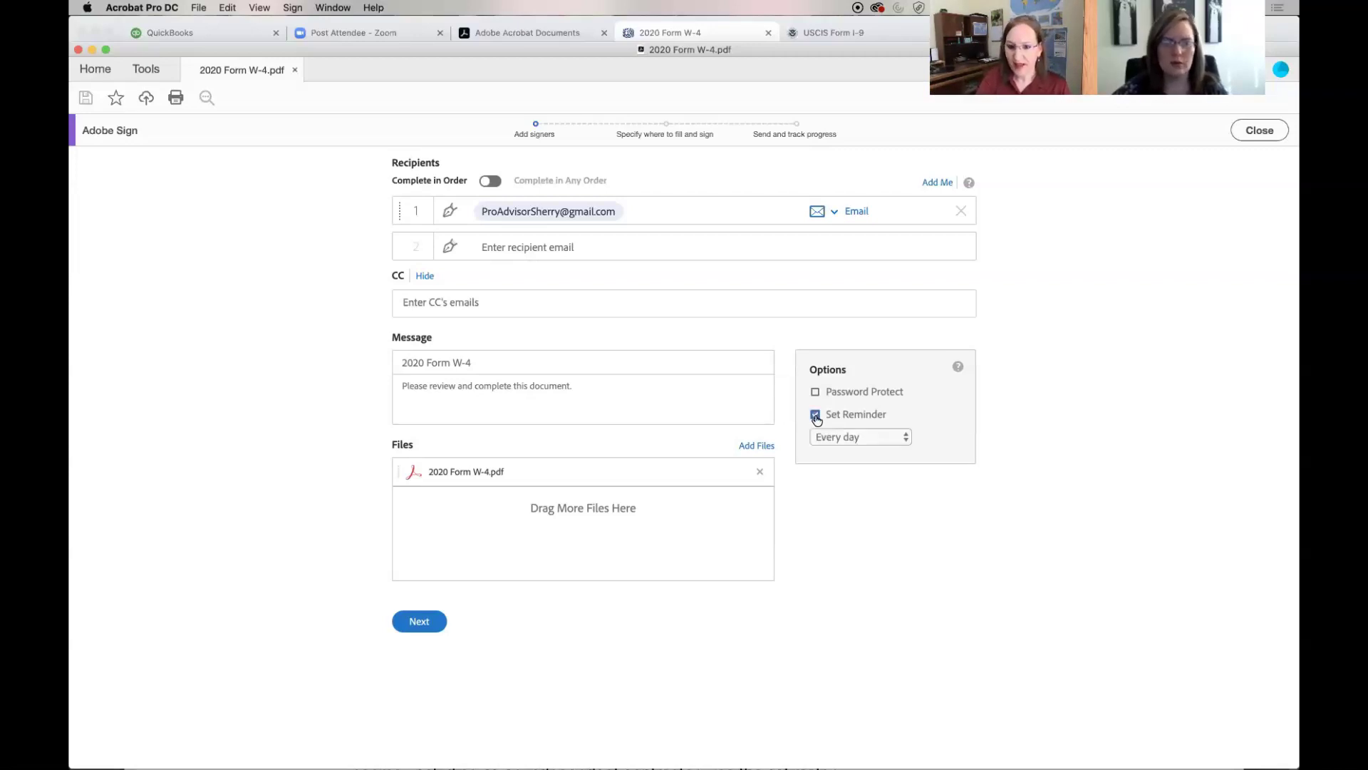
pyautogui.click(907, 438)
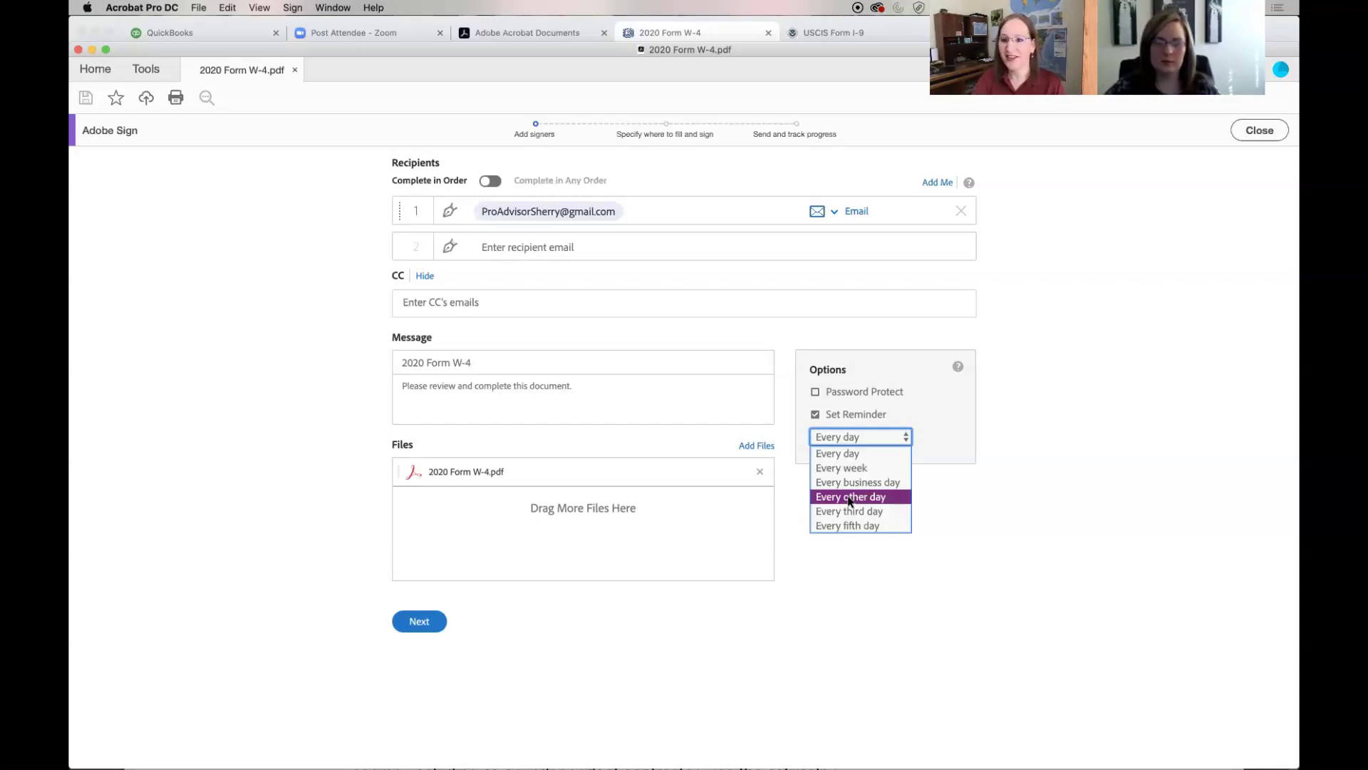
pyautogui.click(850, 499)
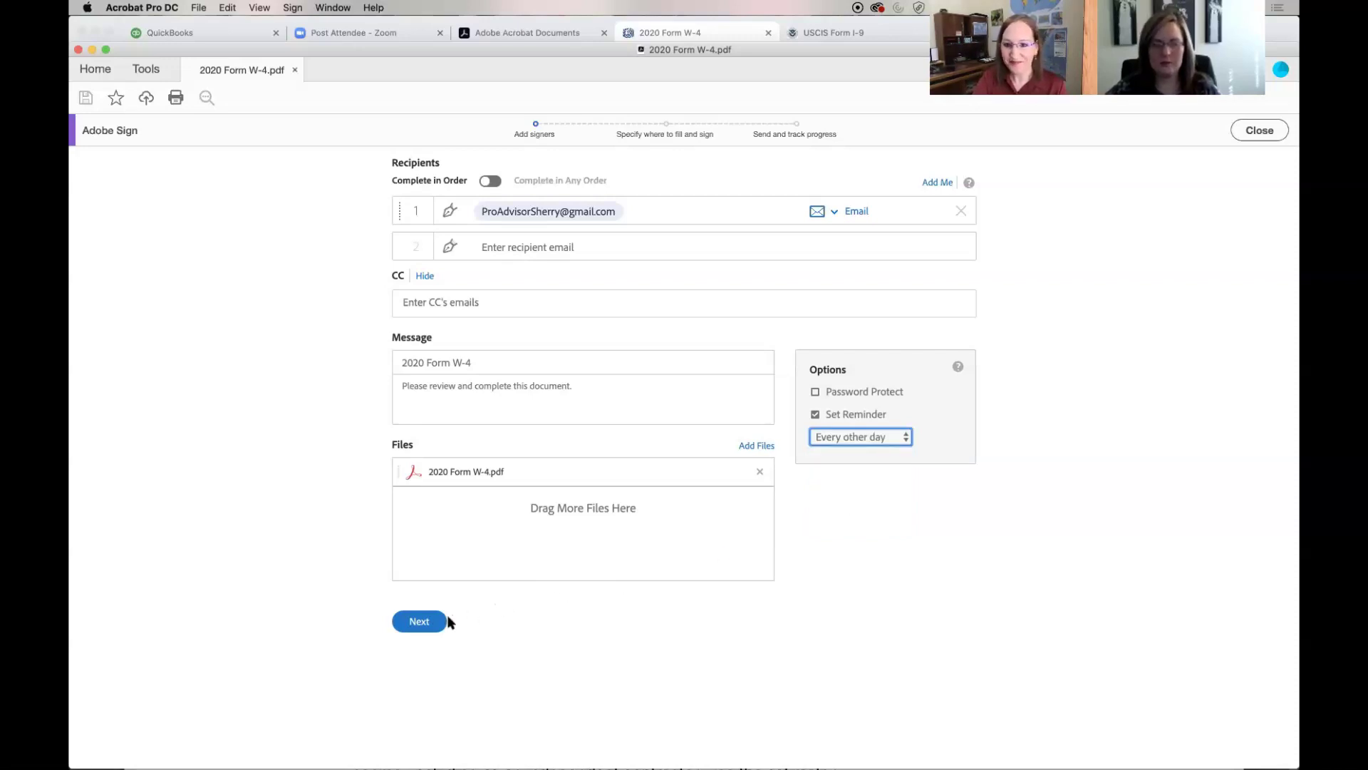
pyautogui.click(412, 627)
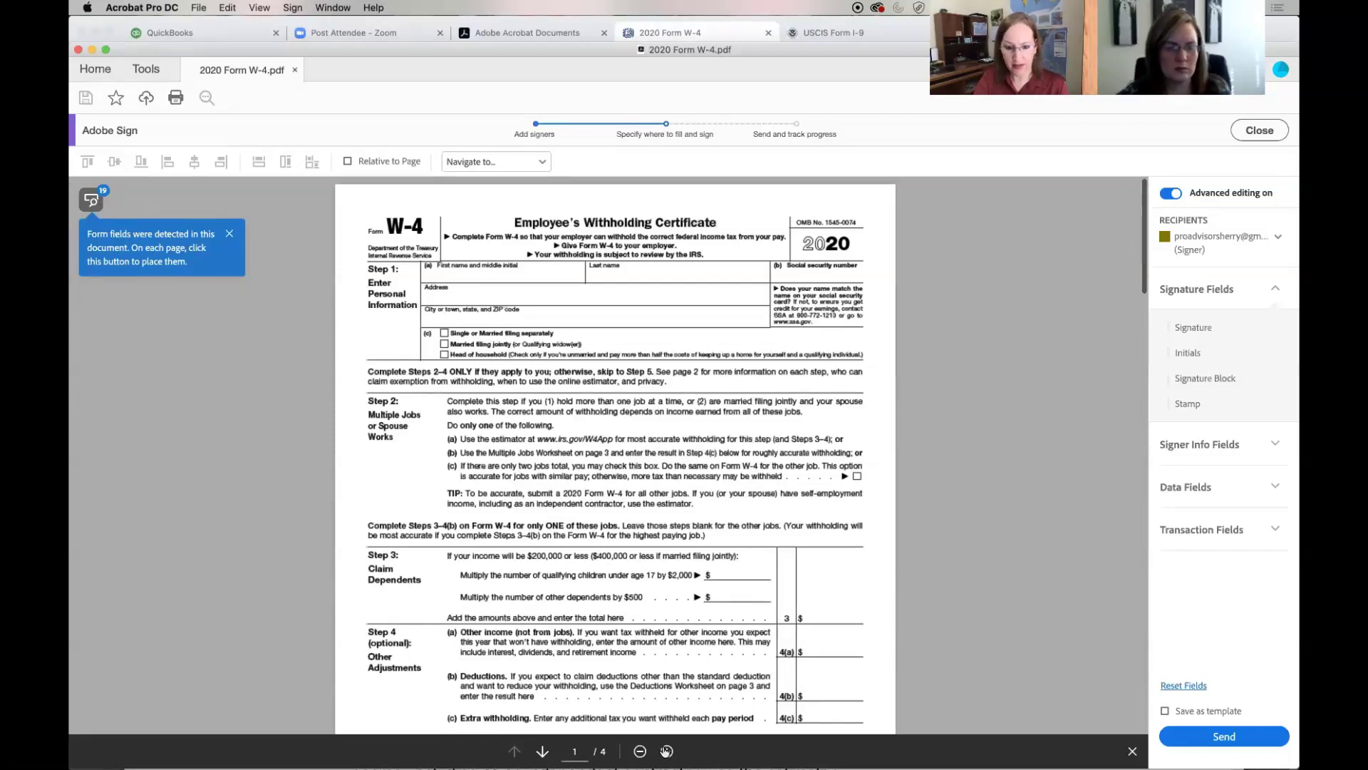
# Zoom the W-4 page in two steps, then back out one step
pyautogui.click(666, 750)
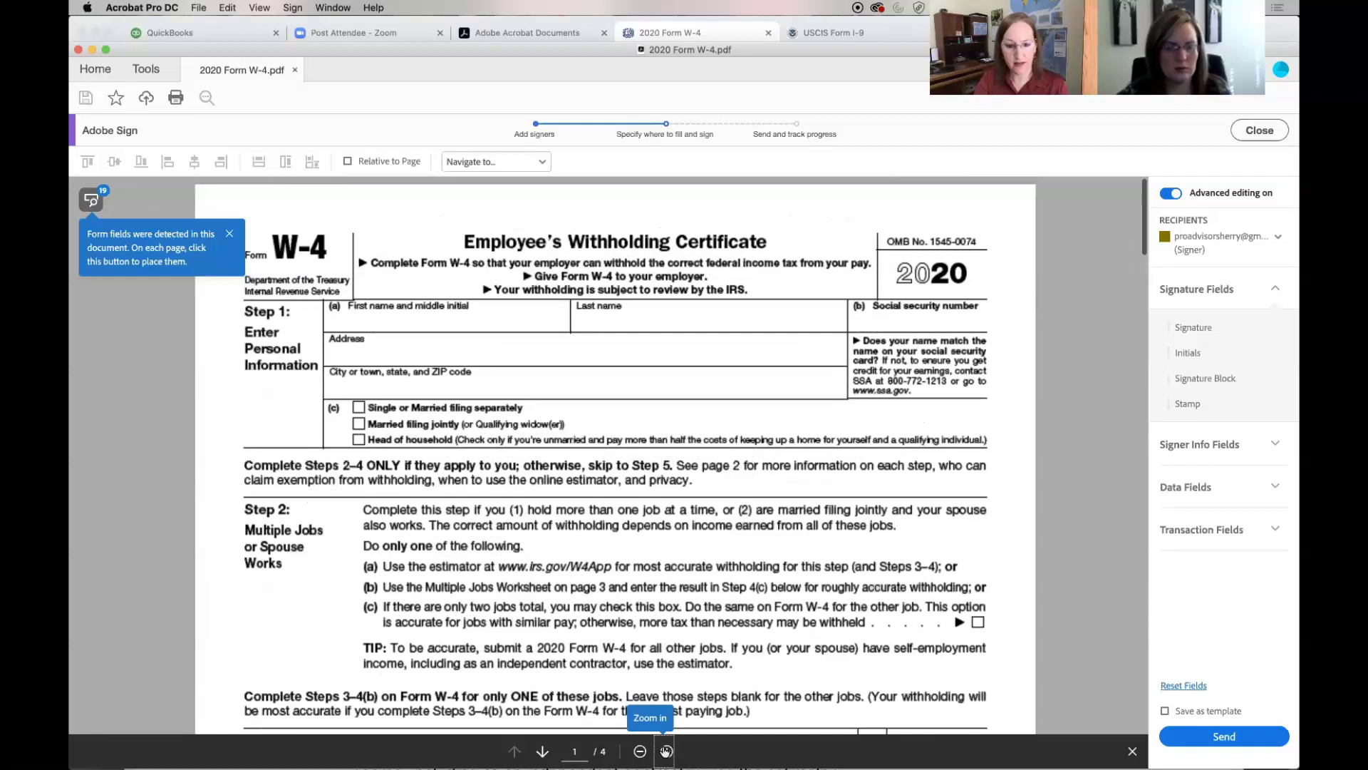
pyautogui.click(666, 751)
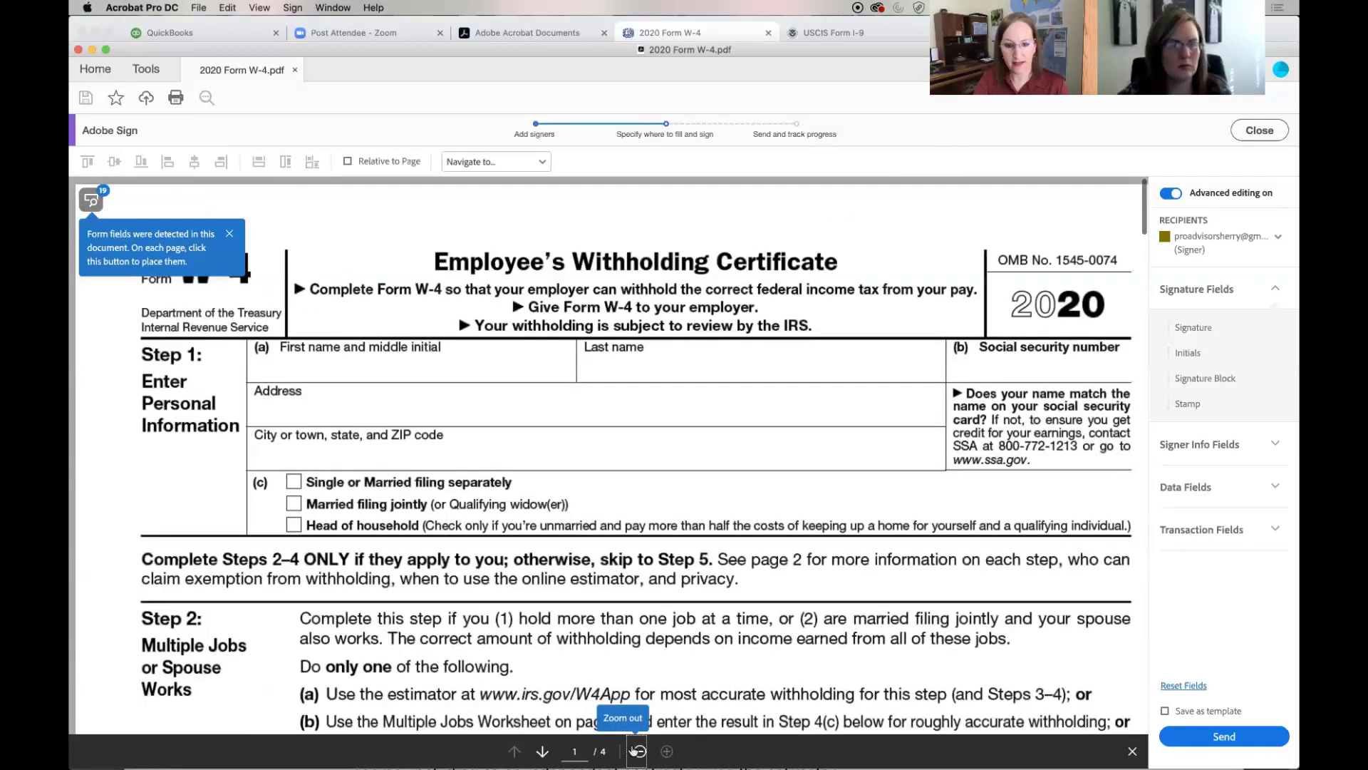
pyautogui.click(640, 750)
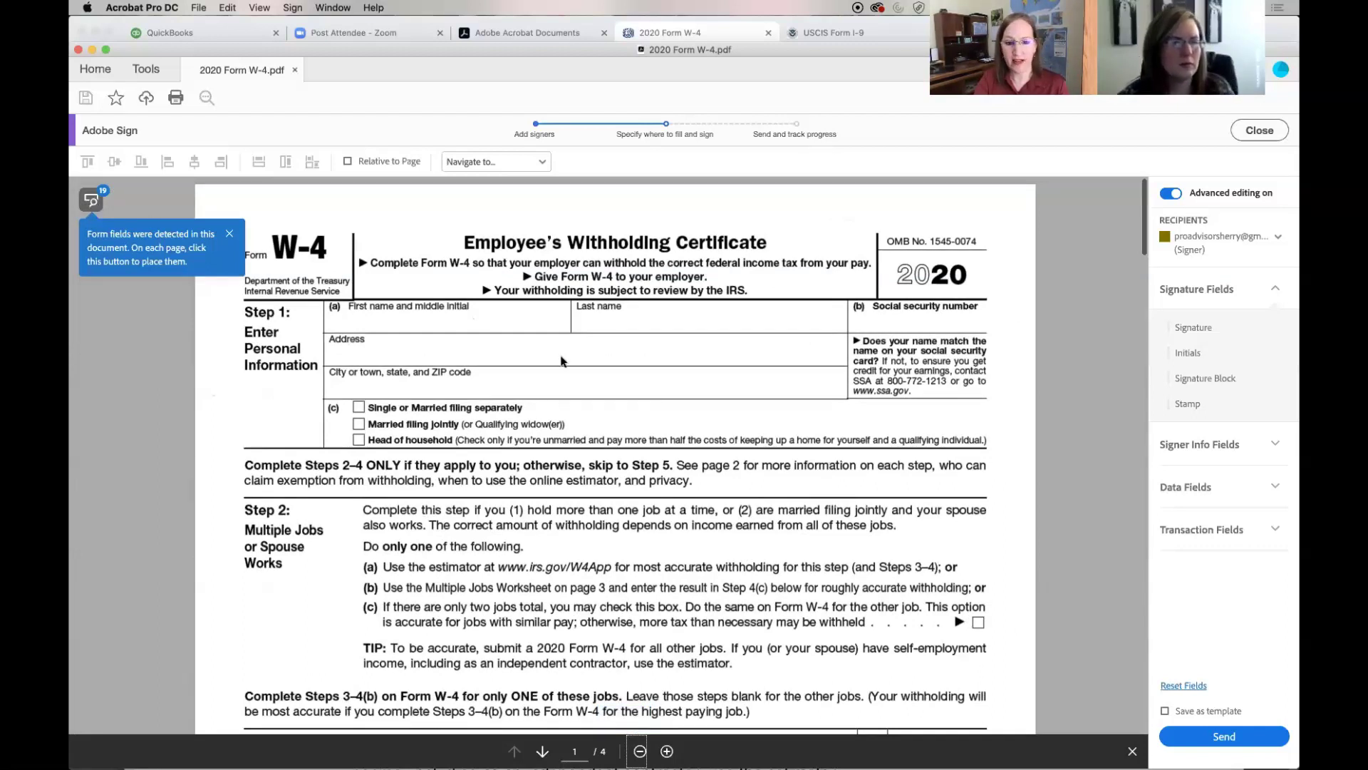
# Place the 19 detected form fields and scroll through the page and back up
pyautogui.click(89, 199)
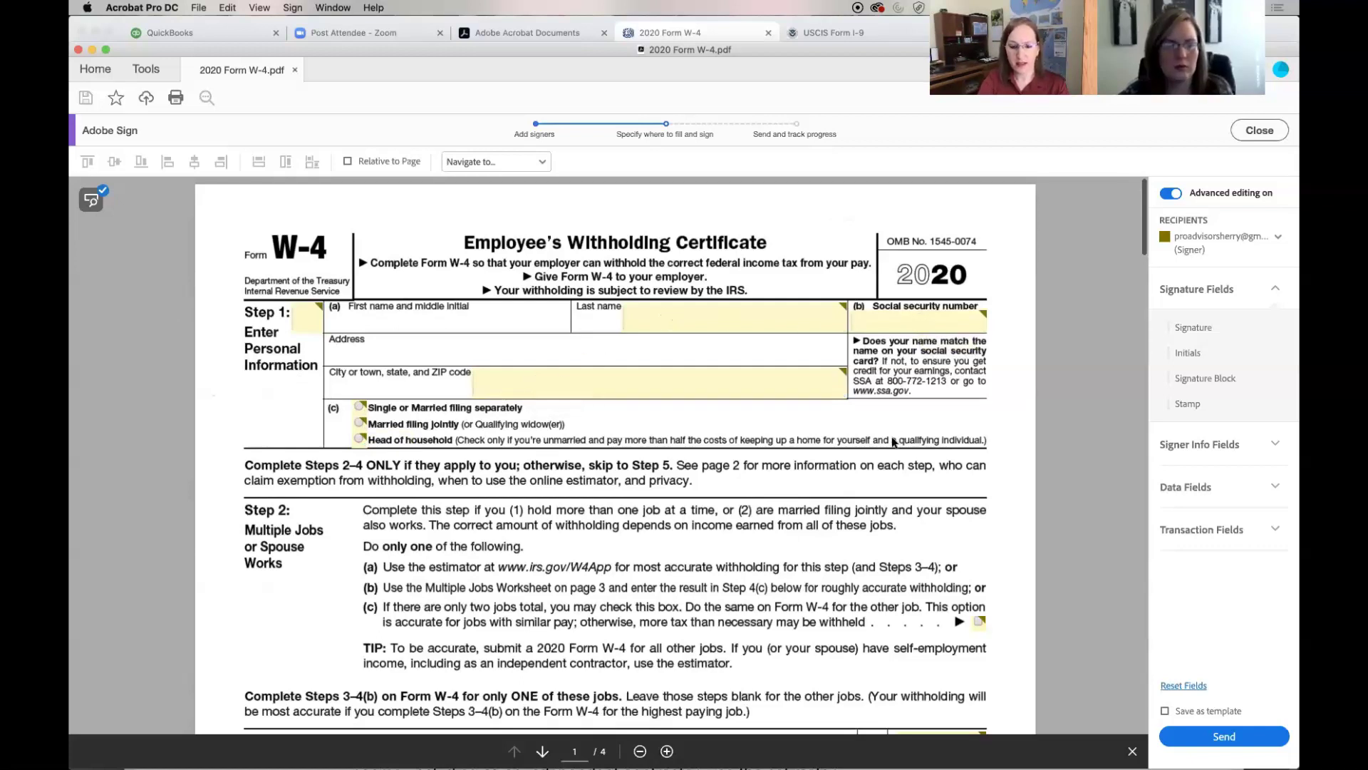
pyautogui.scroll(-5, 893, 442)
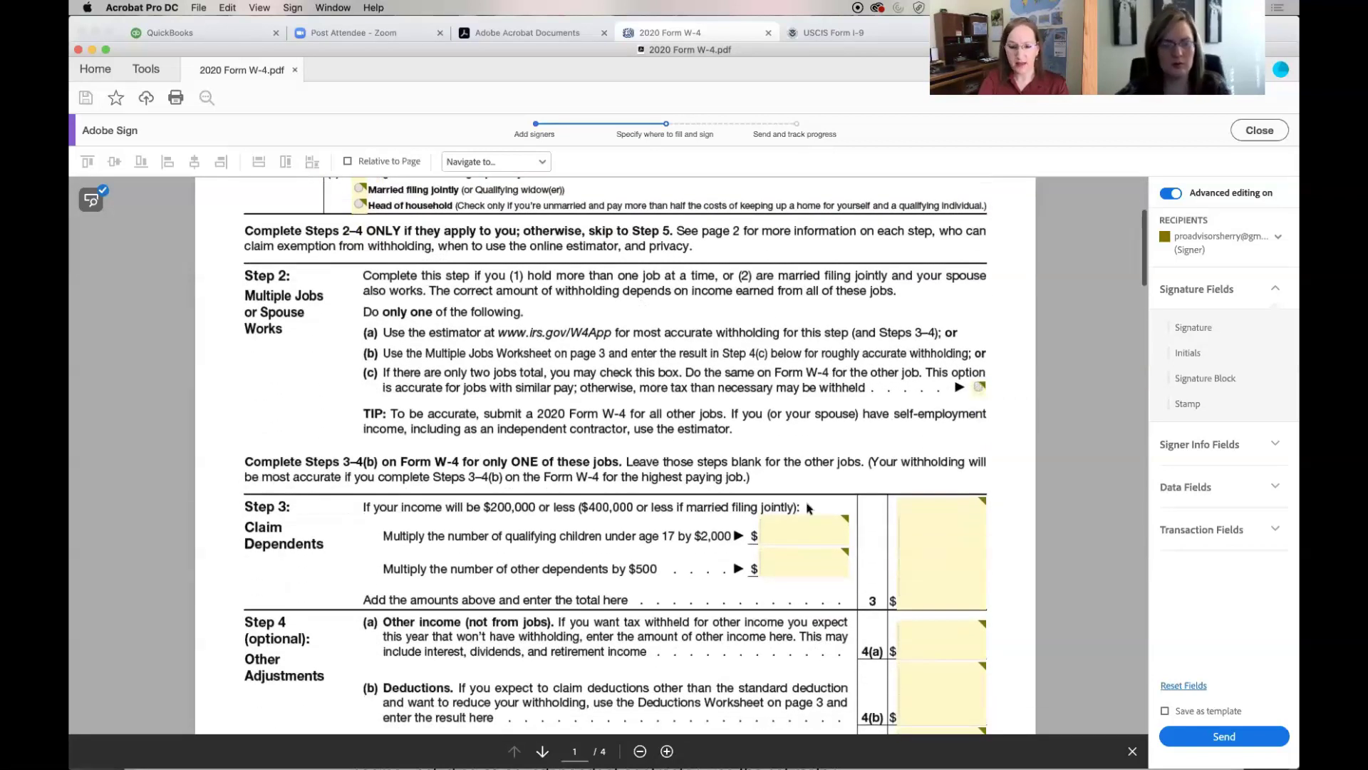
pyautogui.scroll(-3, 793, 523)
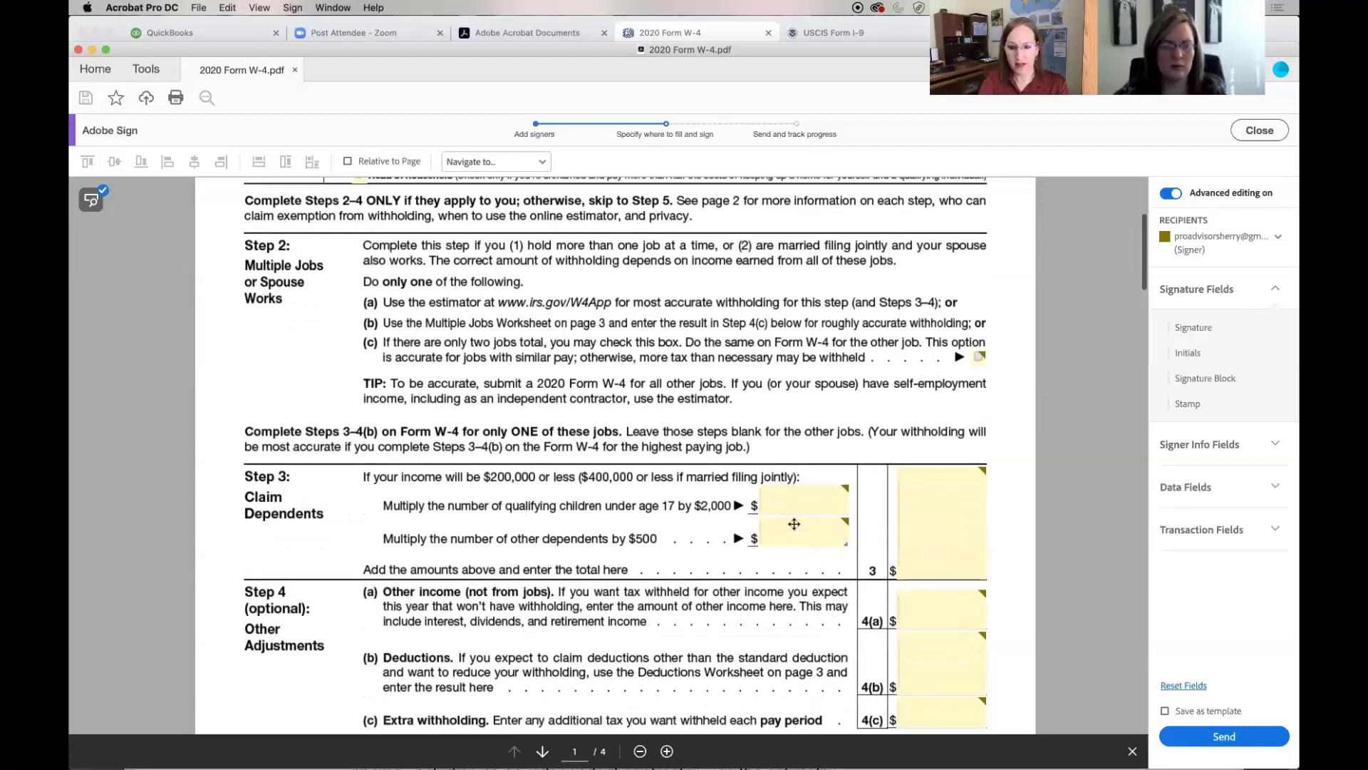
pyautogui.scroll(-4, 794, 523)
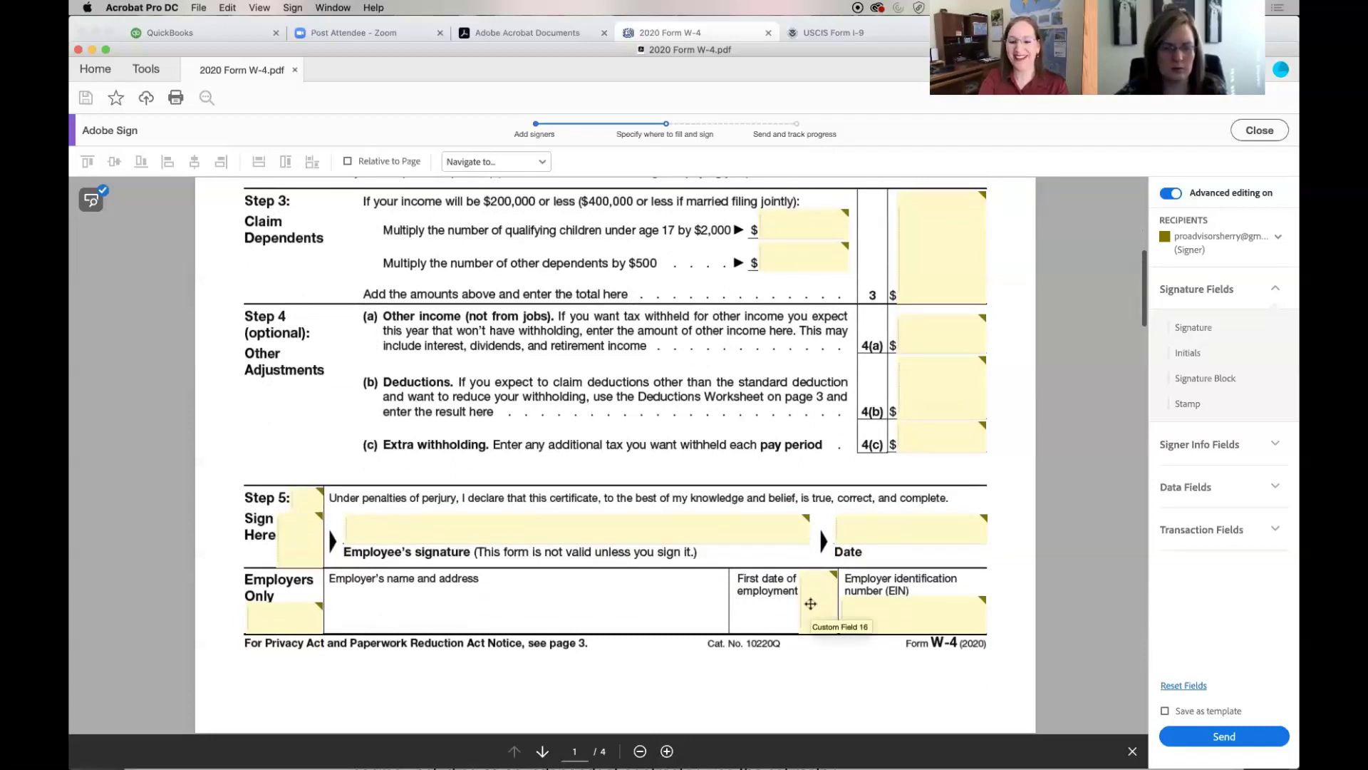
pyautogui.scroll(3, 816, 603)
pyautogui.scroll(10, 819, 597)
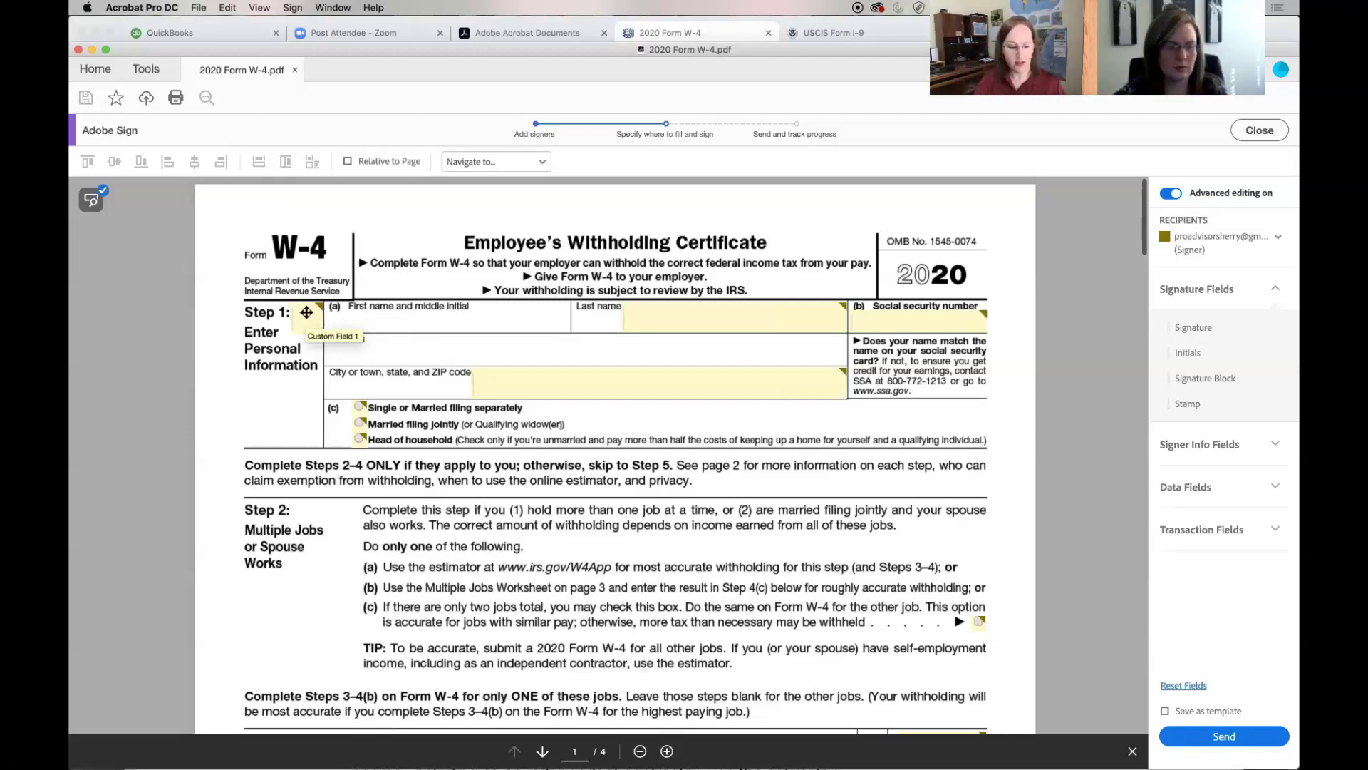
# Move and resize Custom Field 1 into First name, then fit the Last name field
pyautogui.moveTo(307, 312); pyautogui.dragTo(354, 310)
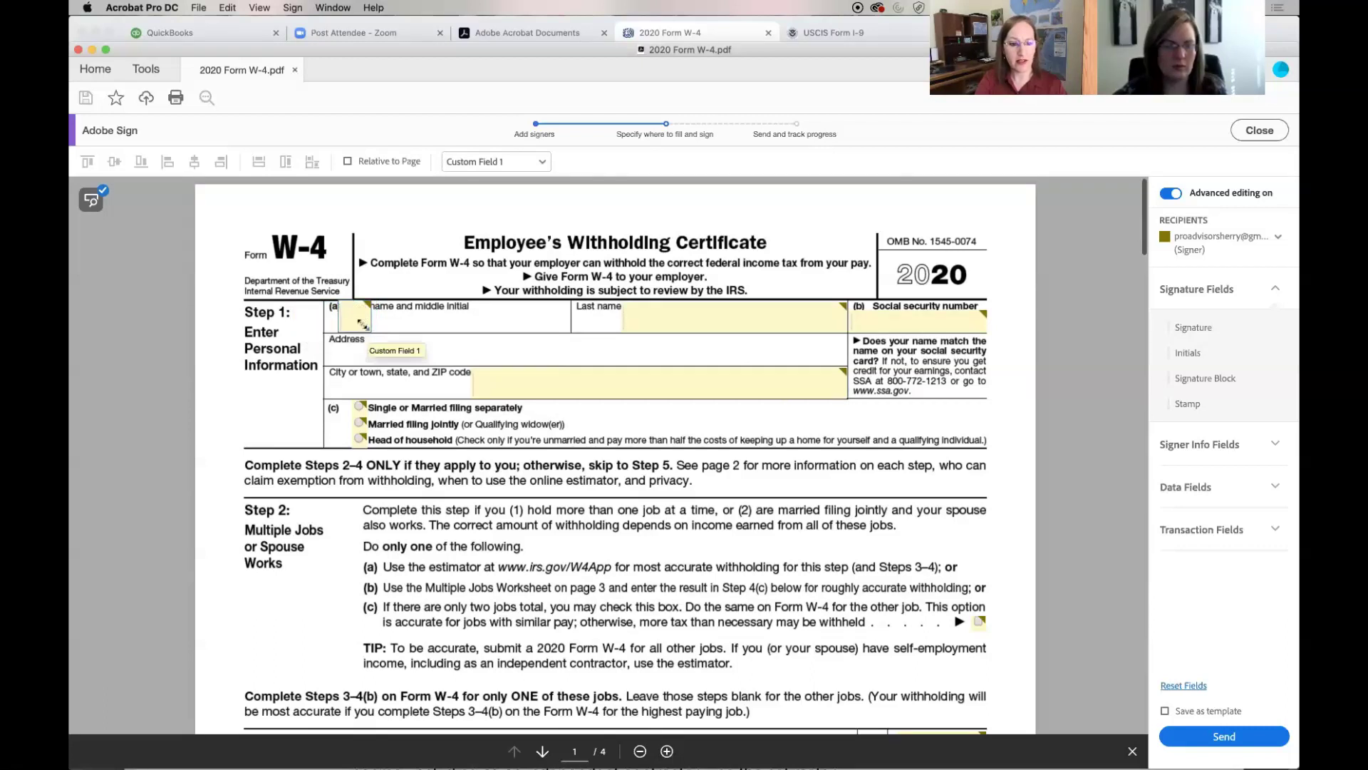
pyautogui.moveTo(359, 320); pyautogui.dragTo(562, 327)
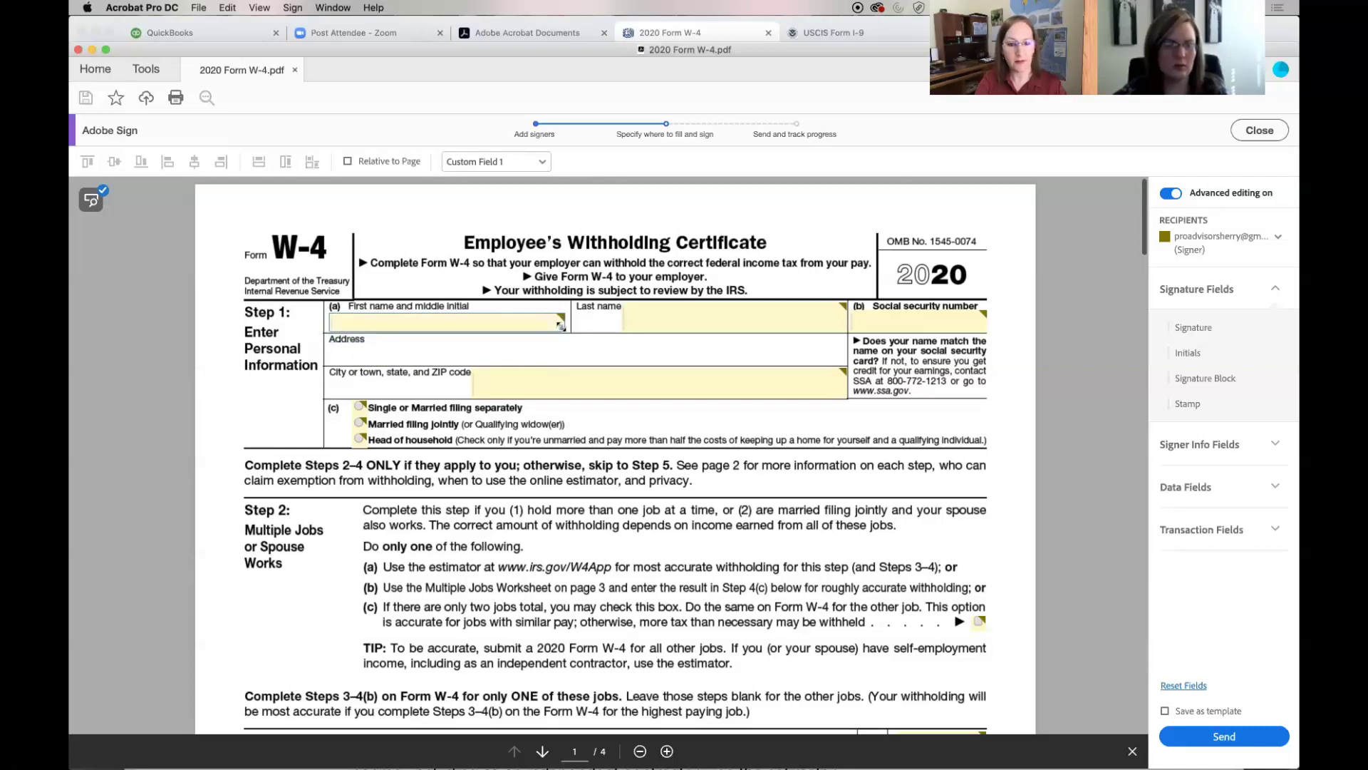
pyautogui.click(686, 313)
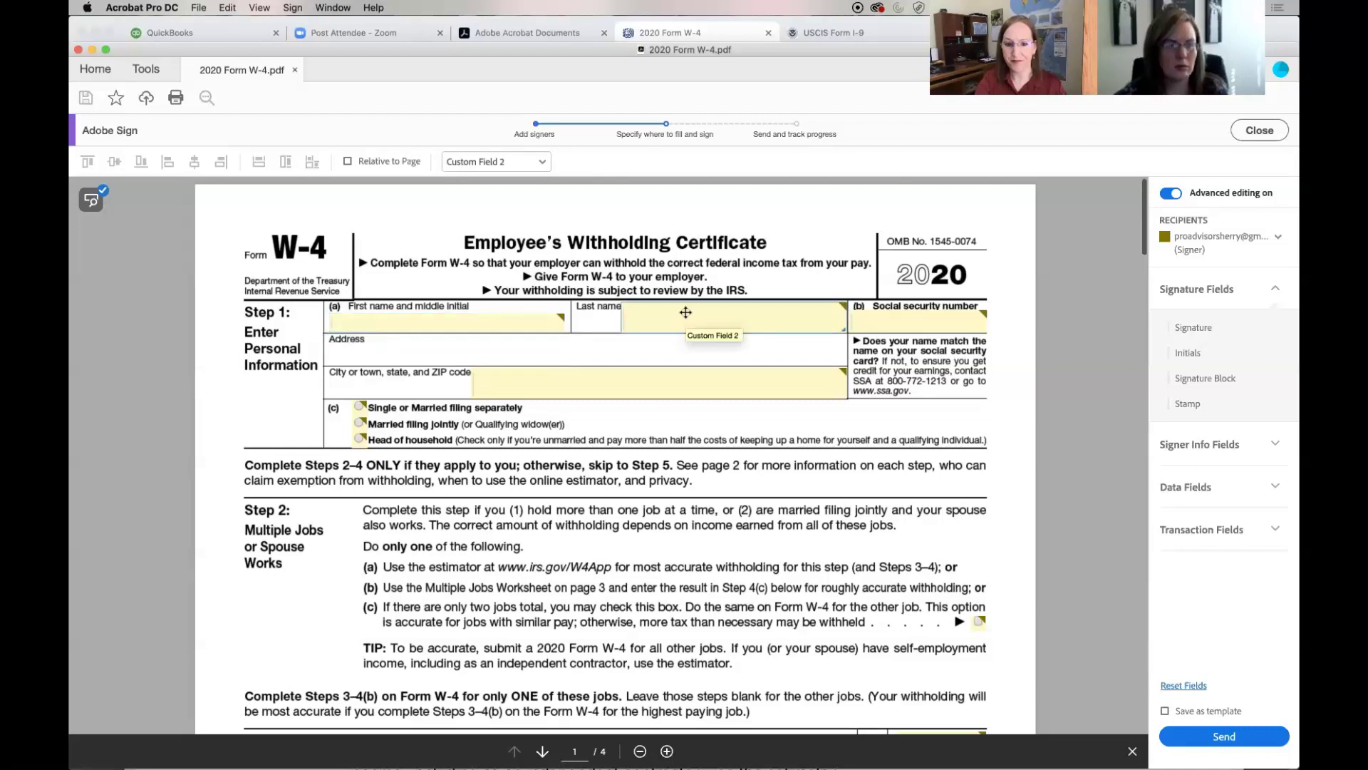
pyautogui.moveTo(822, 325); pyautogui.dragTo(839, 328)
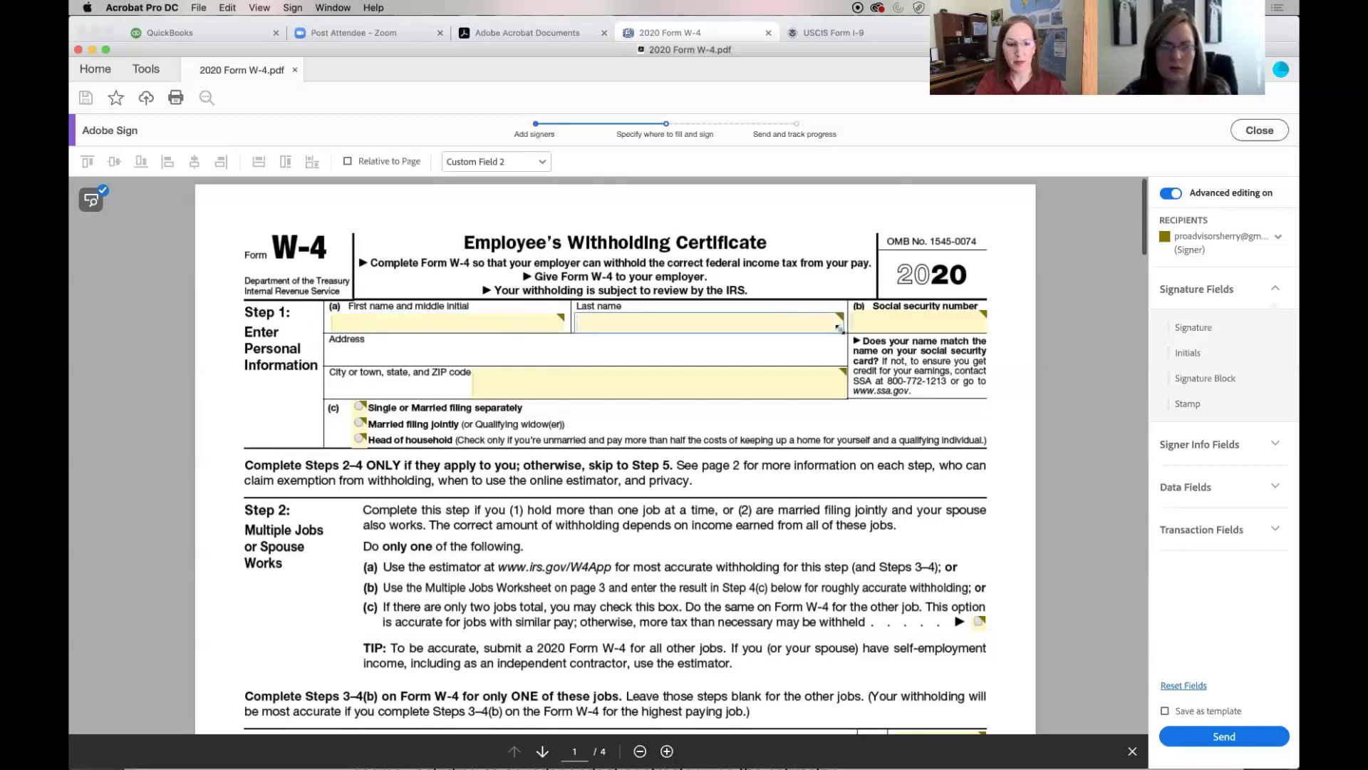
pyautogui.click(889, 325)
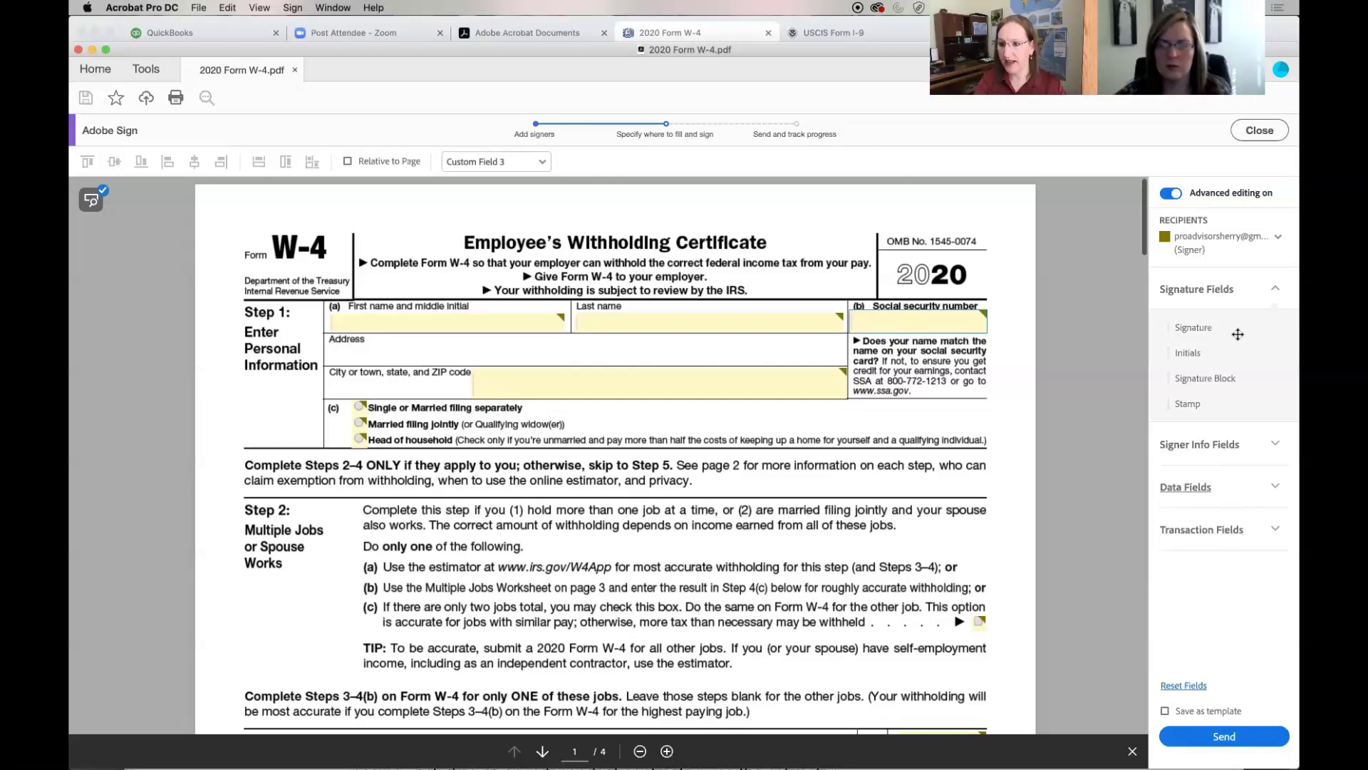
# Assign the fields to the signer recipient and expand Data Fields to show Text Input, Drop Down, Check Box and Radio Button
pyautogui.click(1274, 248)
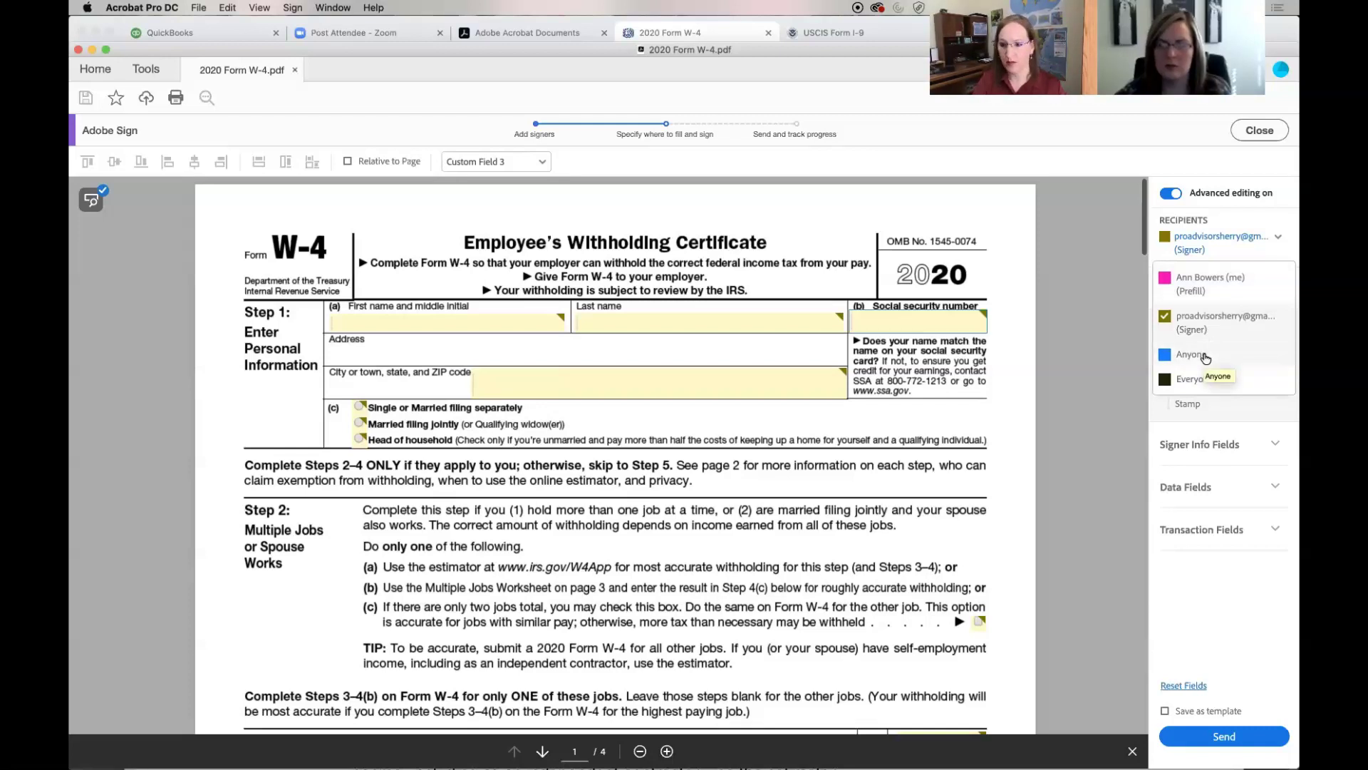
pyautogui.click(1219, 322)
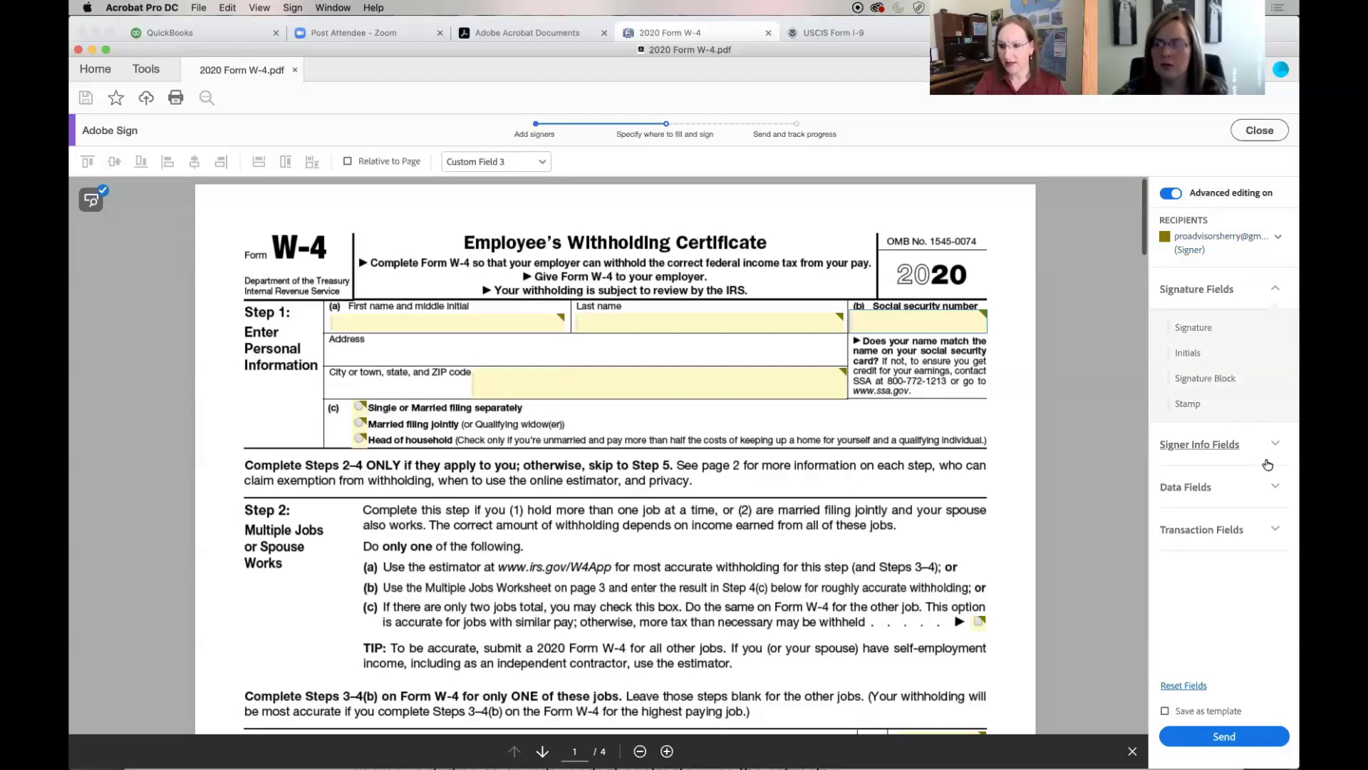
pyautogui.click(1273, 489)
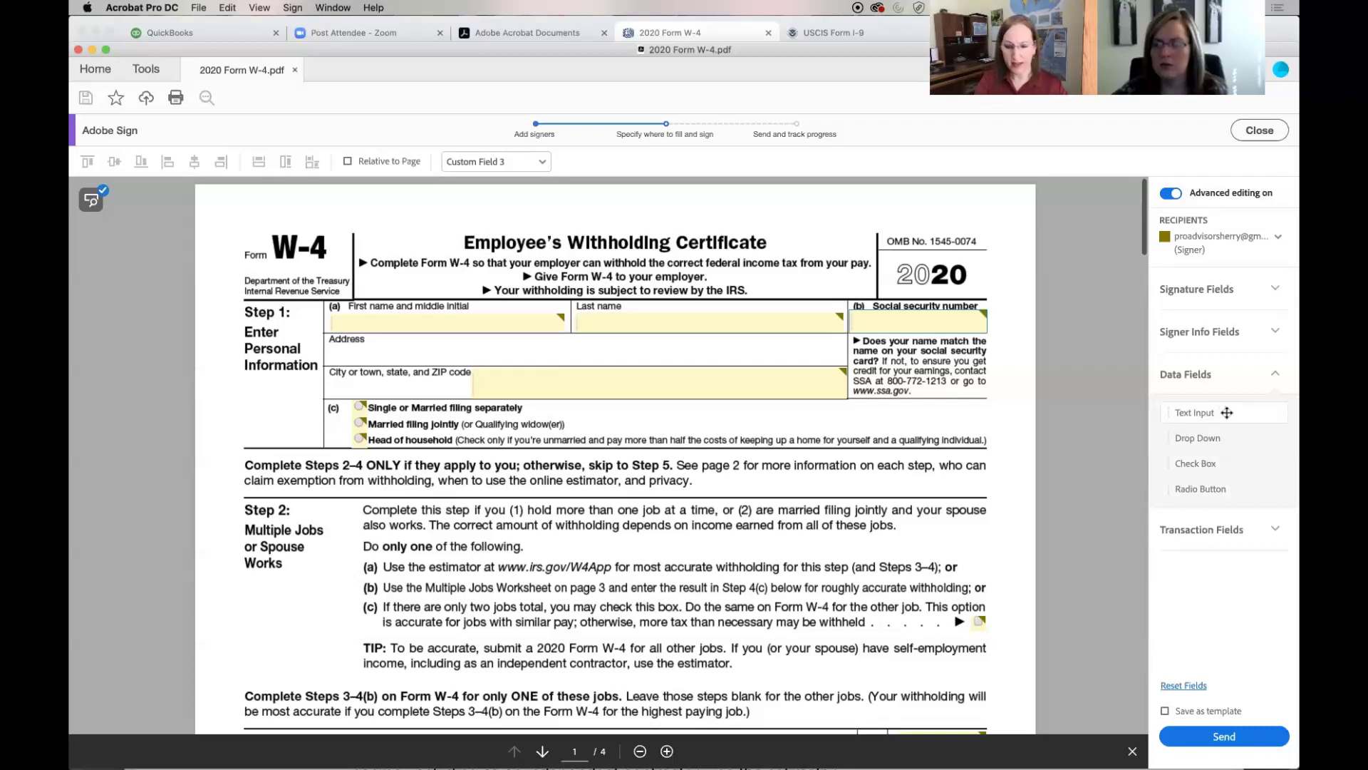
# Place a Text Input field stretched across the Address line, then move and resize Custom Field 4 onto the City line
pyautogui.moveTo(1227, 413); pyautogui.dragTo(324, 343)
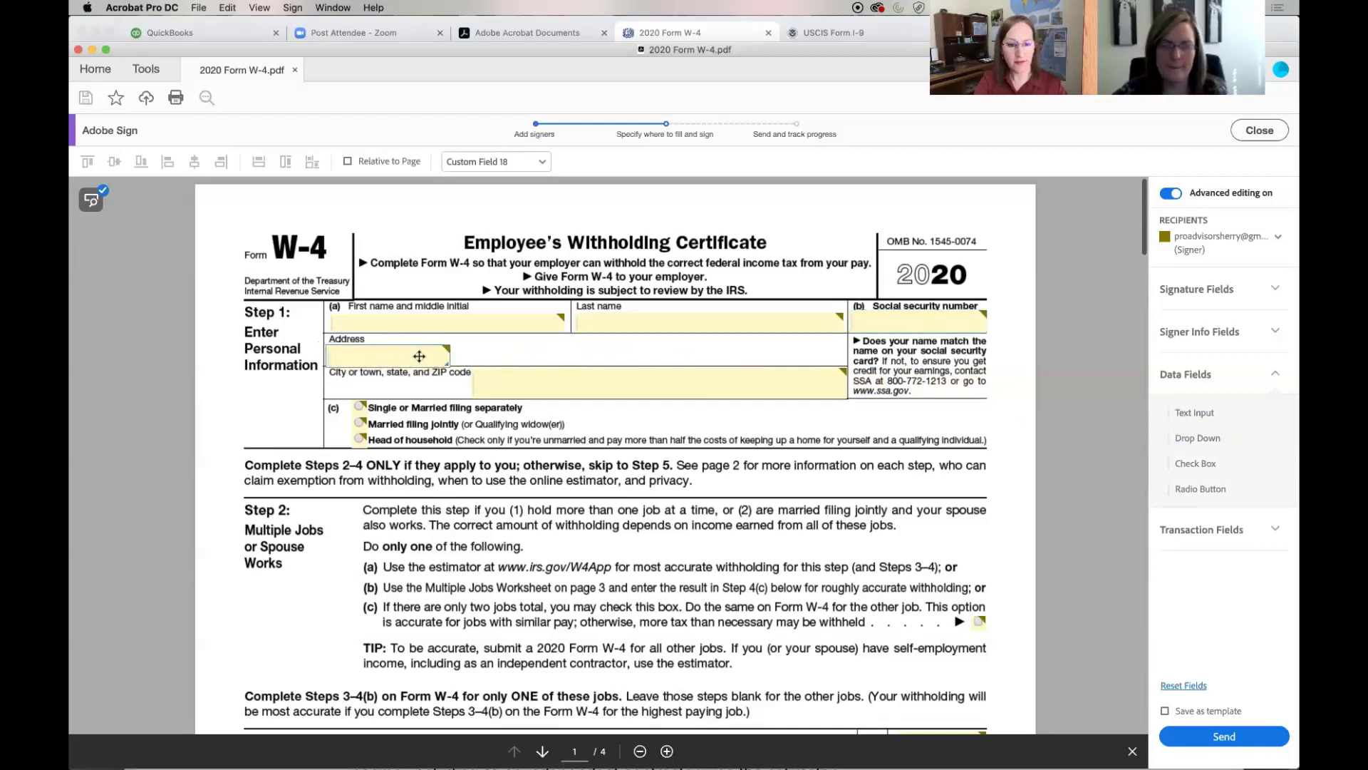
pyautogui.moveTo(447, 364); pyautogui.dragTo(840, 362)
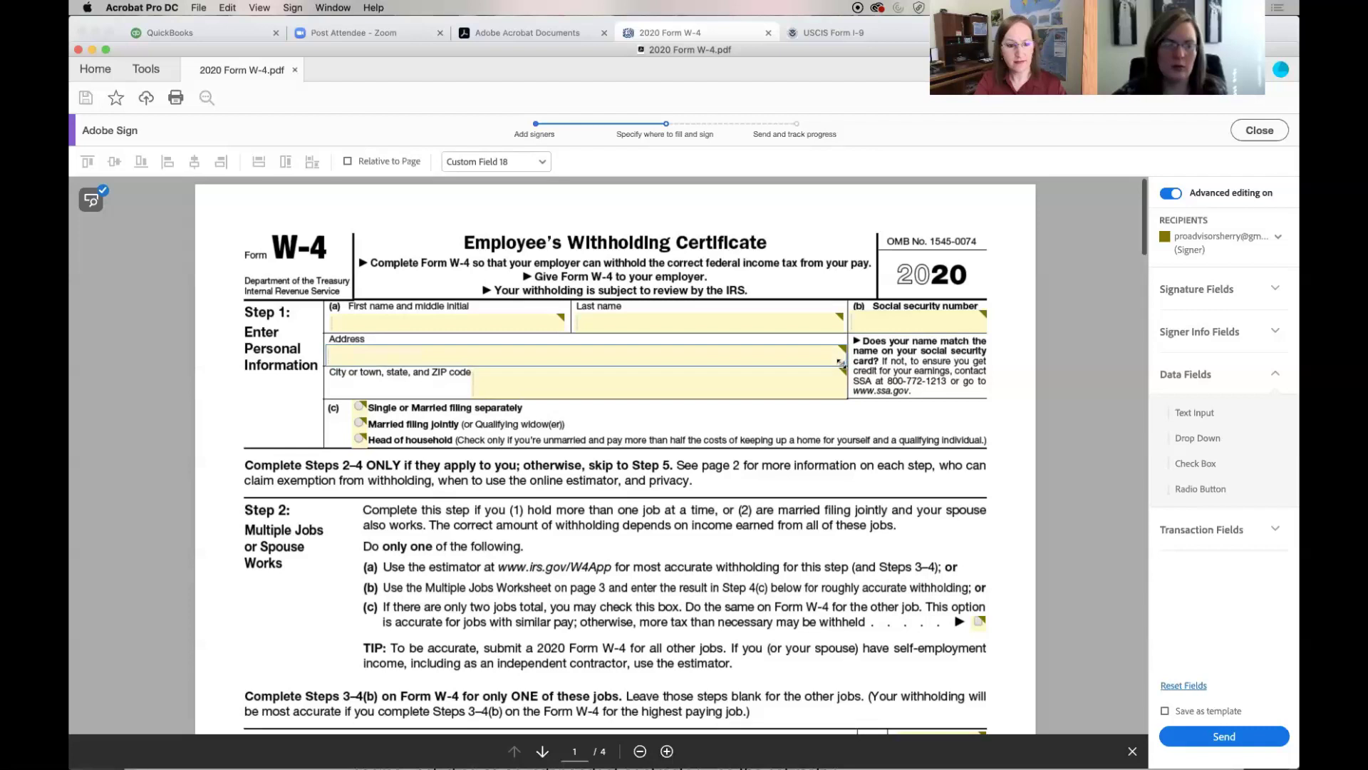
pyautogui.click(601, 386)
pyautogui.moveTo(601, 386); pyautogui.dragTo(461, 399)
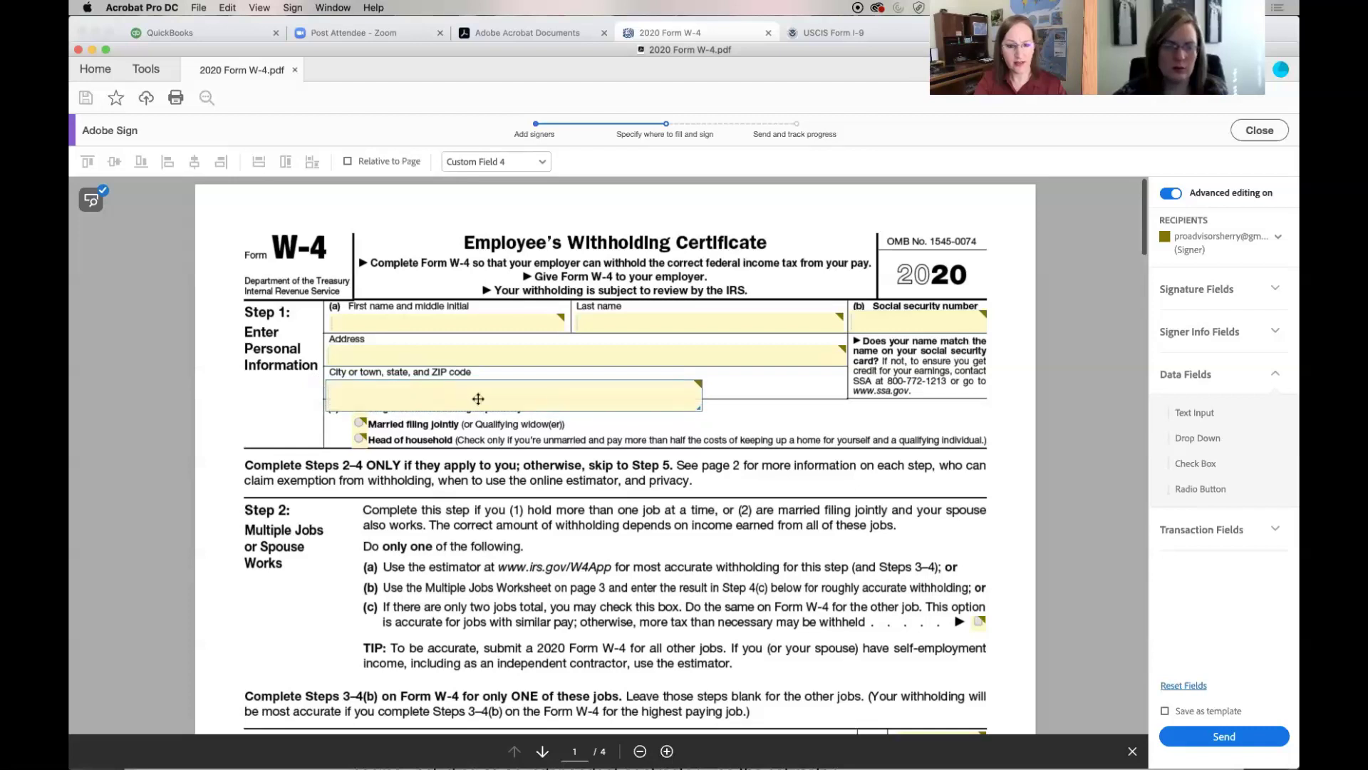
pyautogui.moveTo(699, 408); pyautogui.dragTo(842, 393)
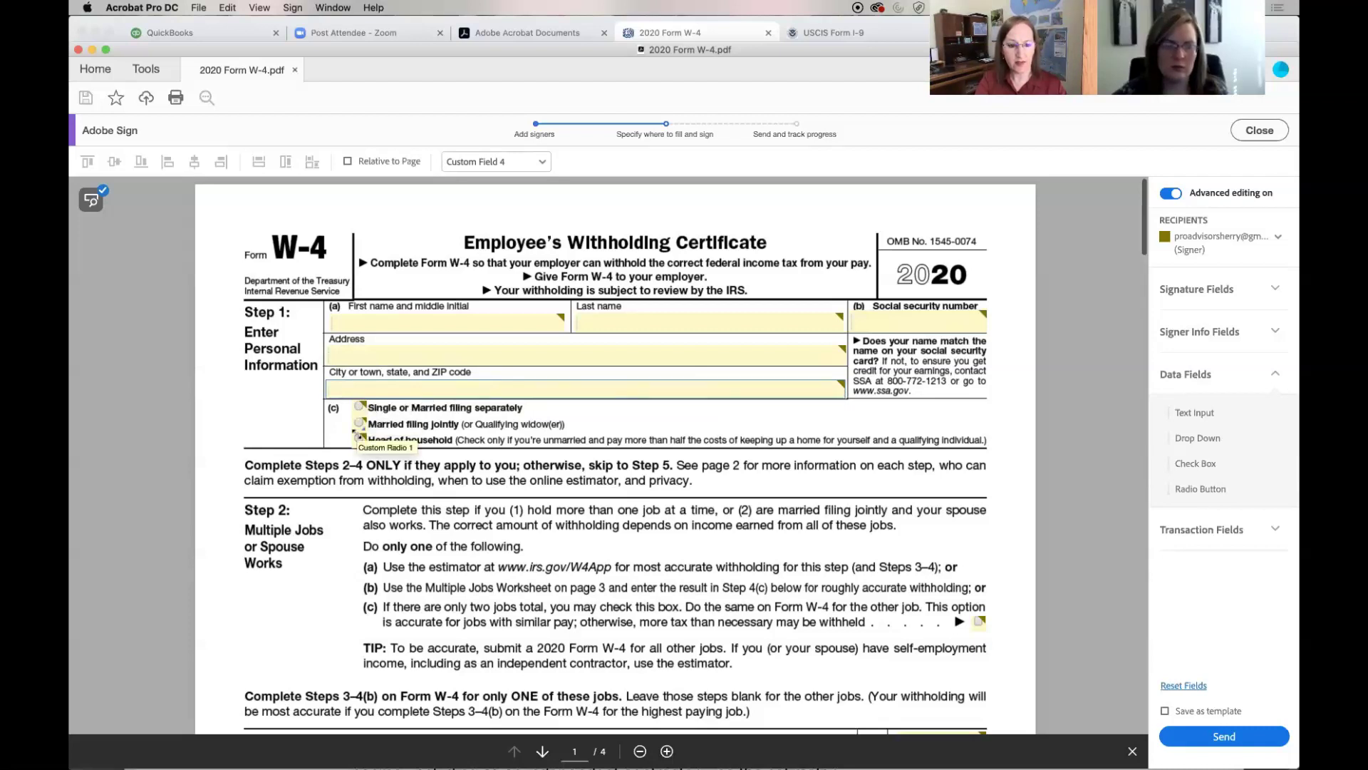
# Shrink Custom Fields 6, 8, 9 and 10 to fit the Step 3 total and the 4(a), 4(b), 4(c) amount lines
pyautogui.scroll(-3, 645, 450)
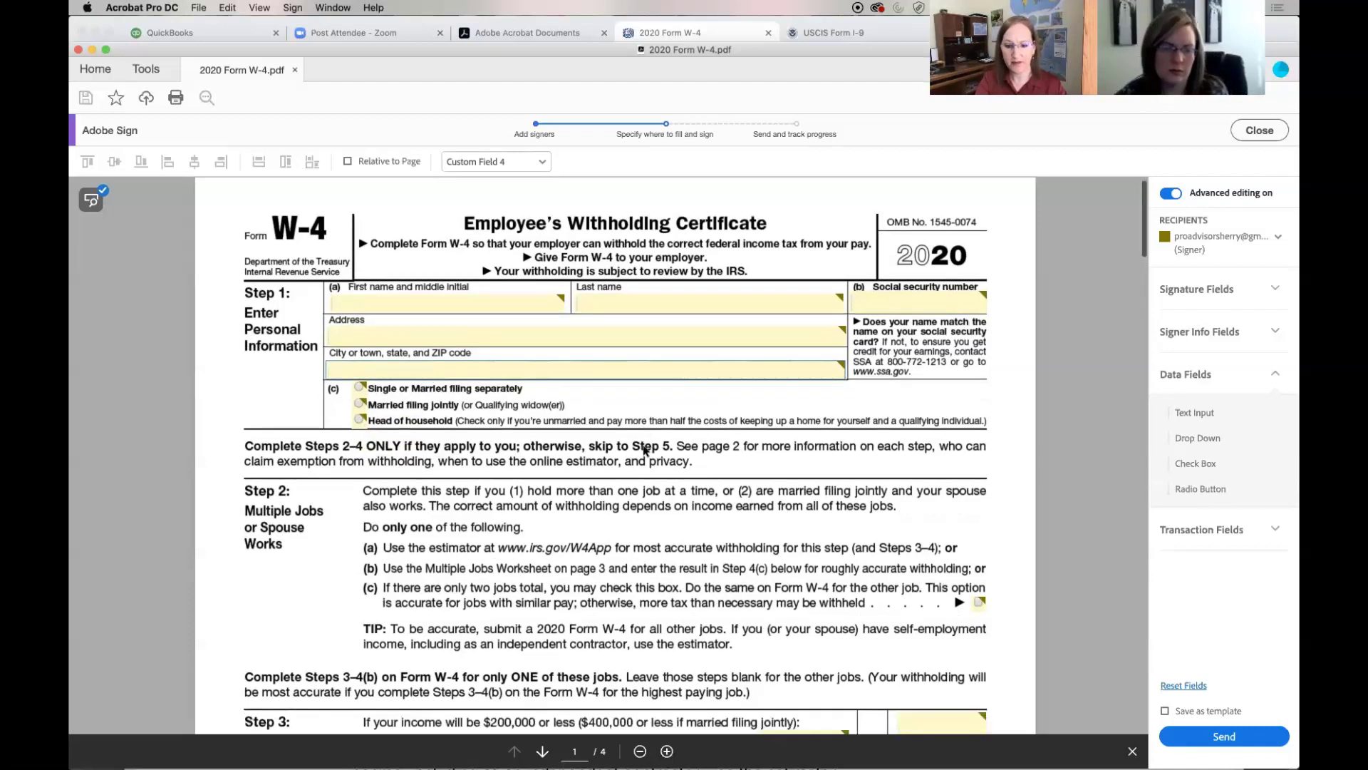
pyautogui.scroll(-7, 645, 450)
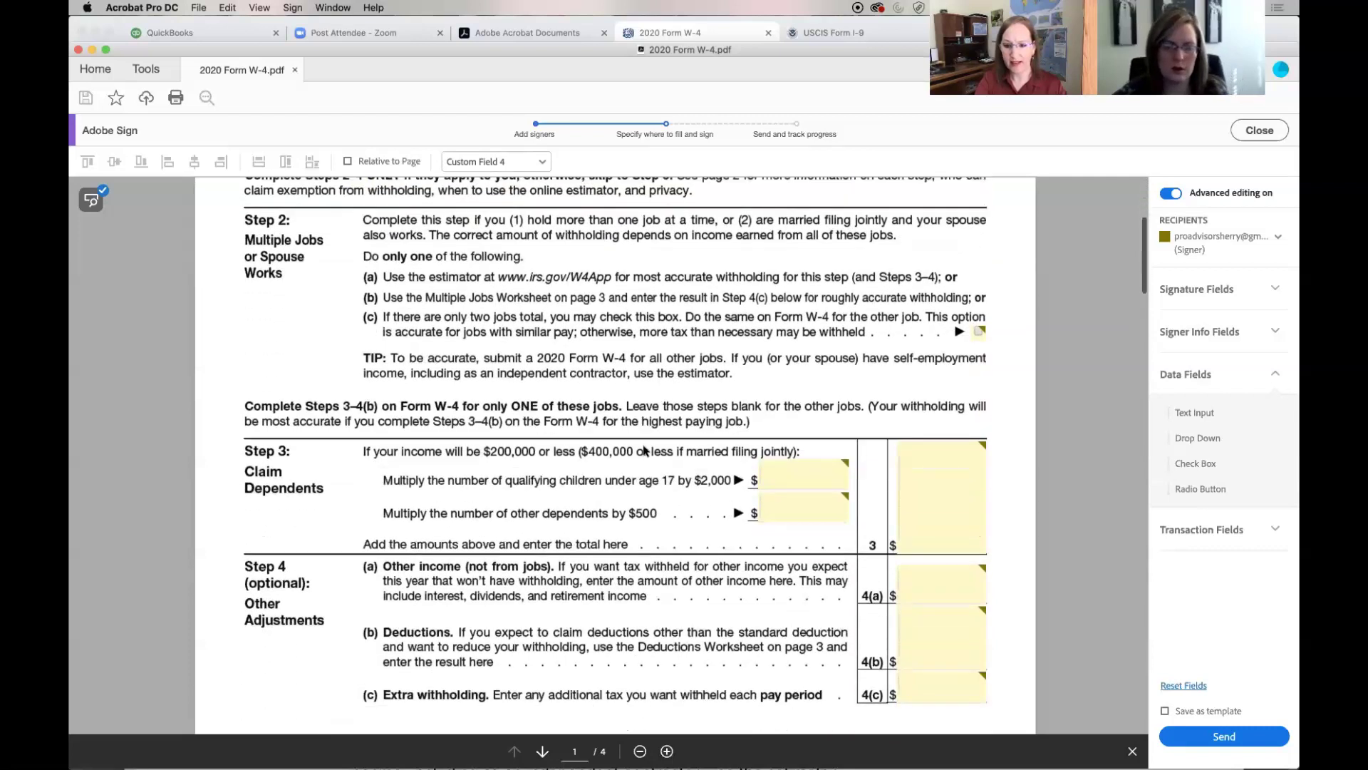
pyautogui.scroll(-2, 645, 450)
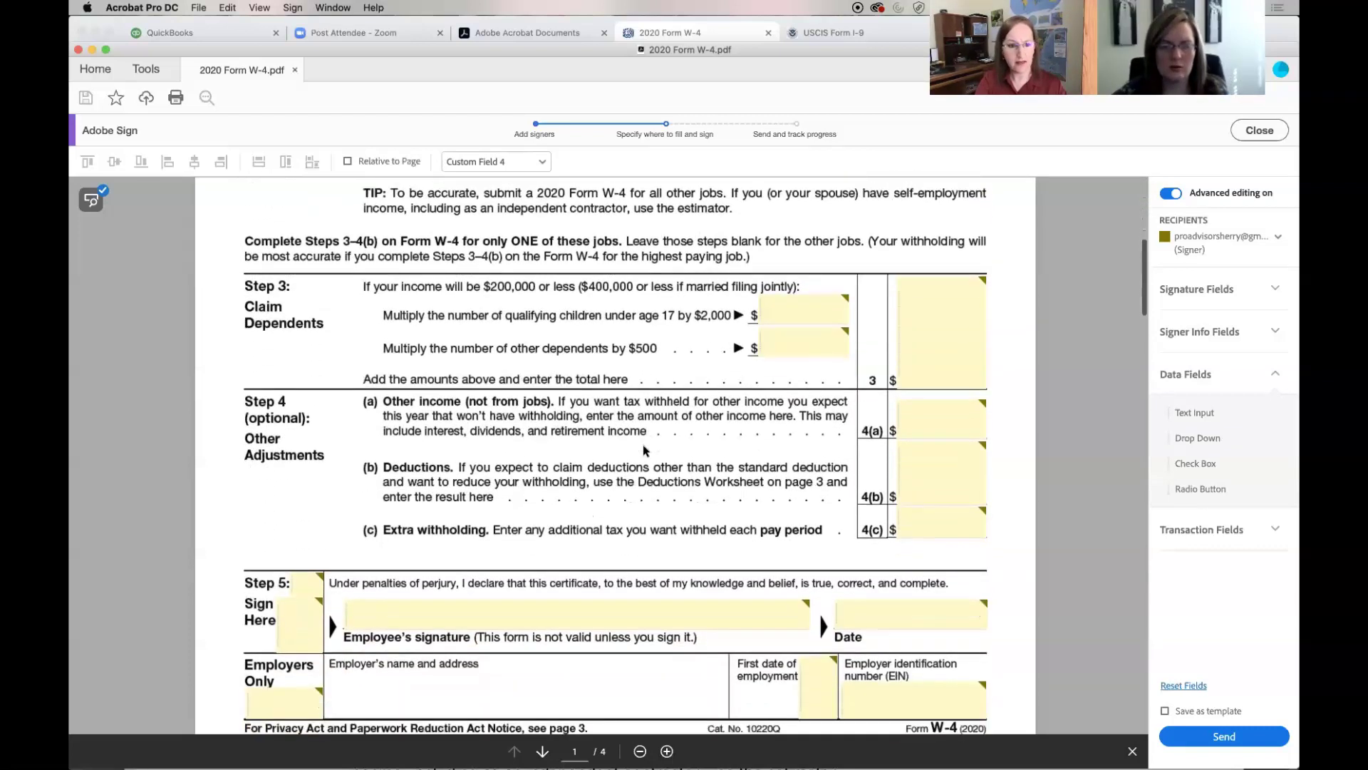
pyautogui.click(930, 324)
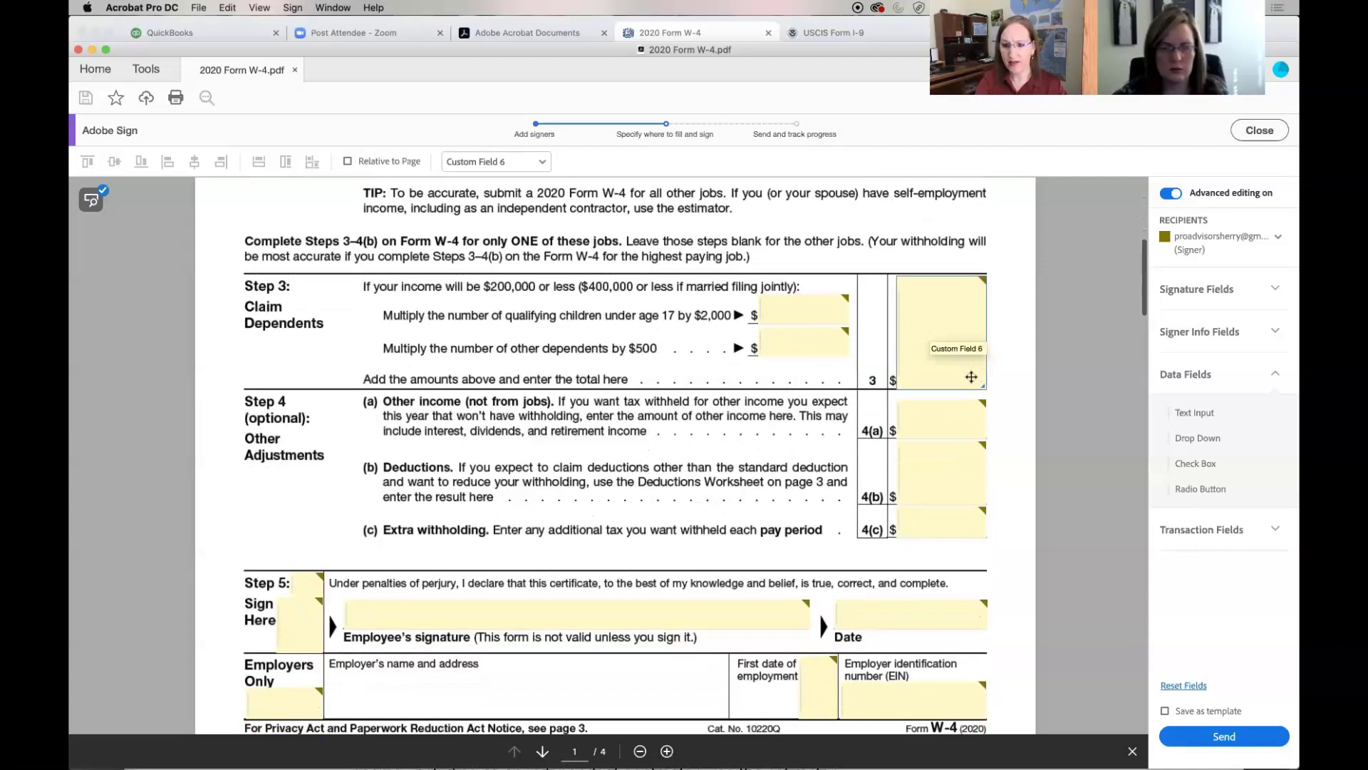
pyautogui.moveTo(983, 385); pyautogui.dragTo(953, 377)
pyautogui.click(944, 403)
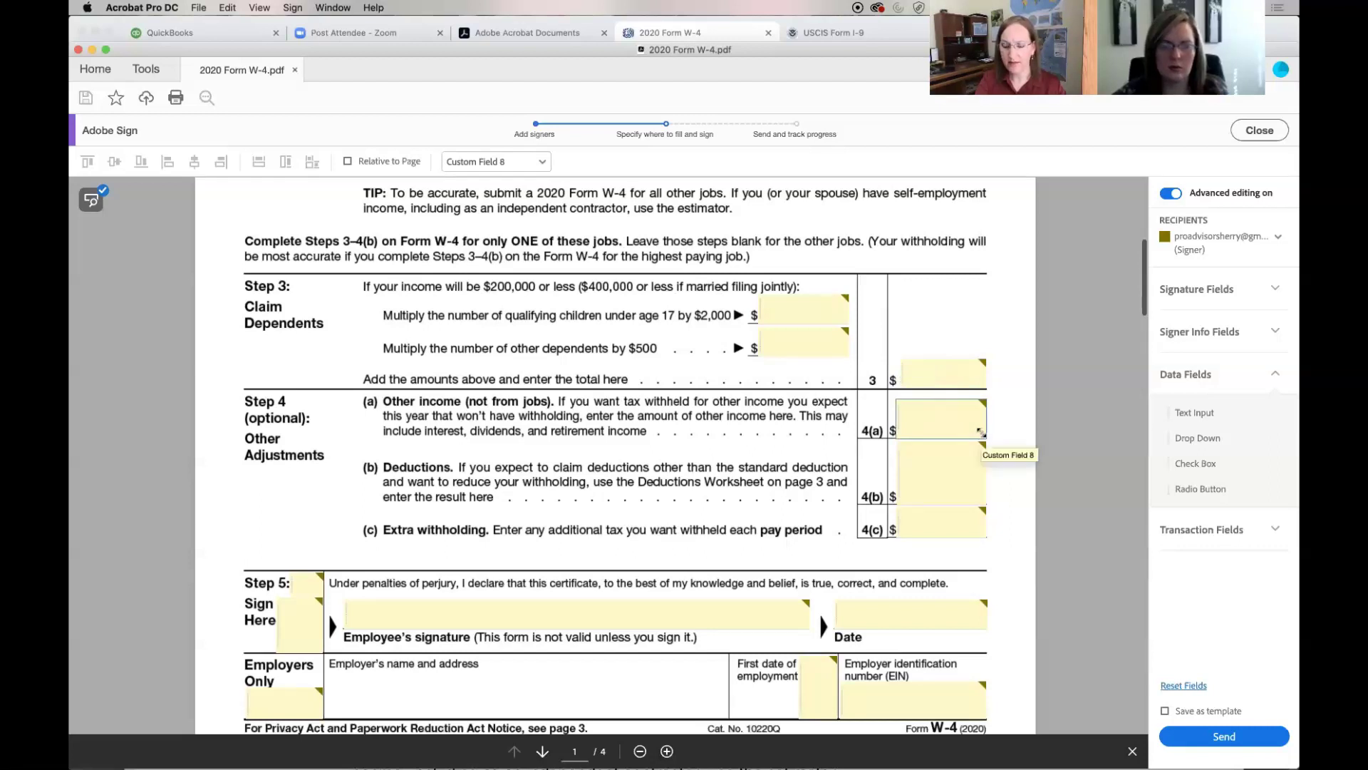
pyautogui.moveTo(980, 432); pyautogui.dragTo(951, 423)
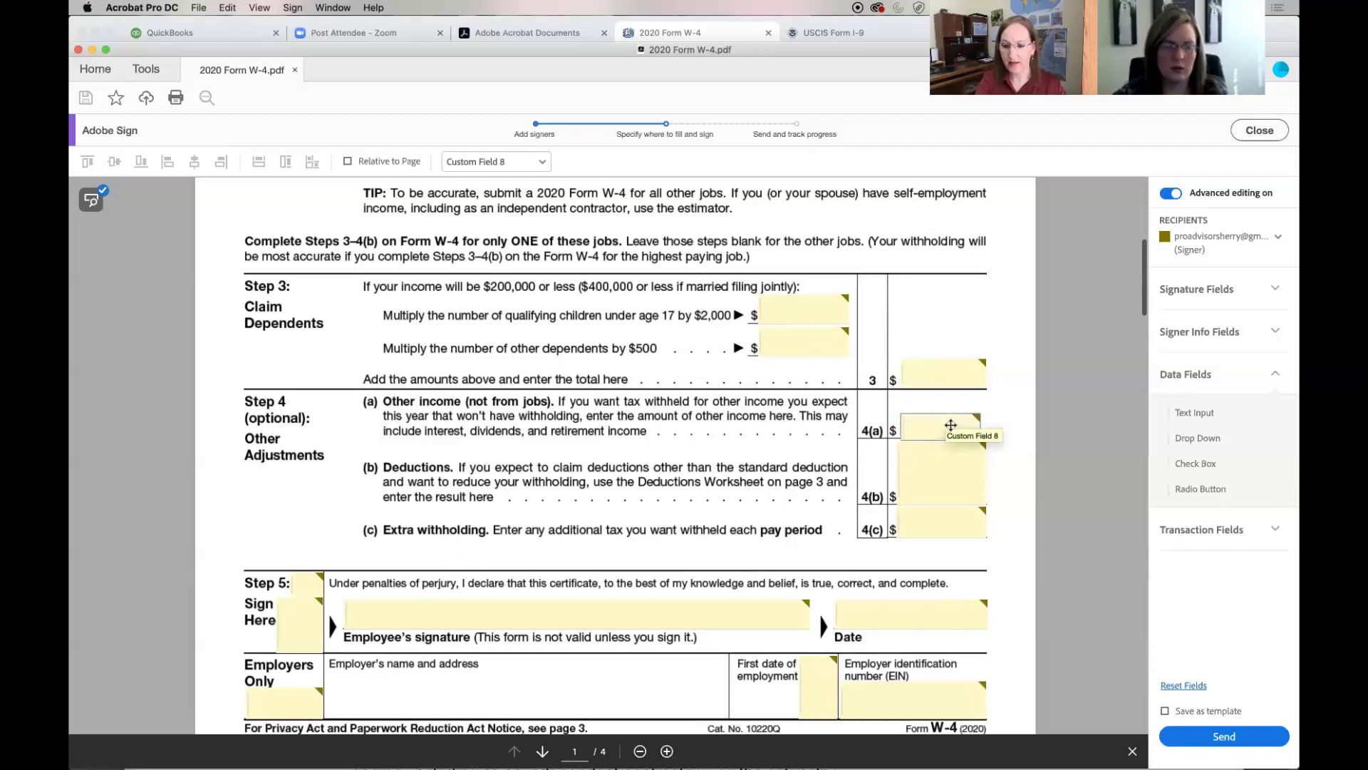
pyautogui.click(946, 465)
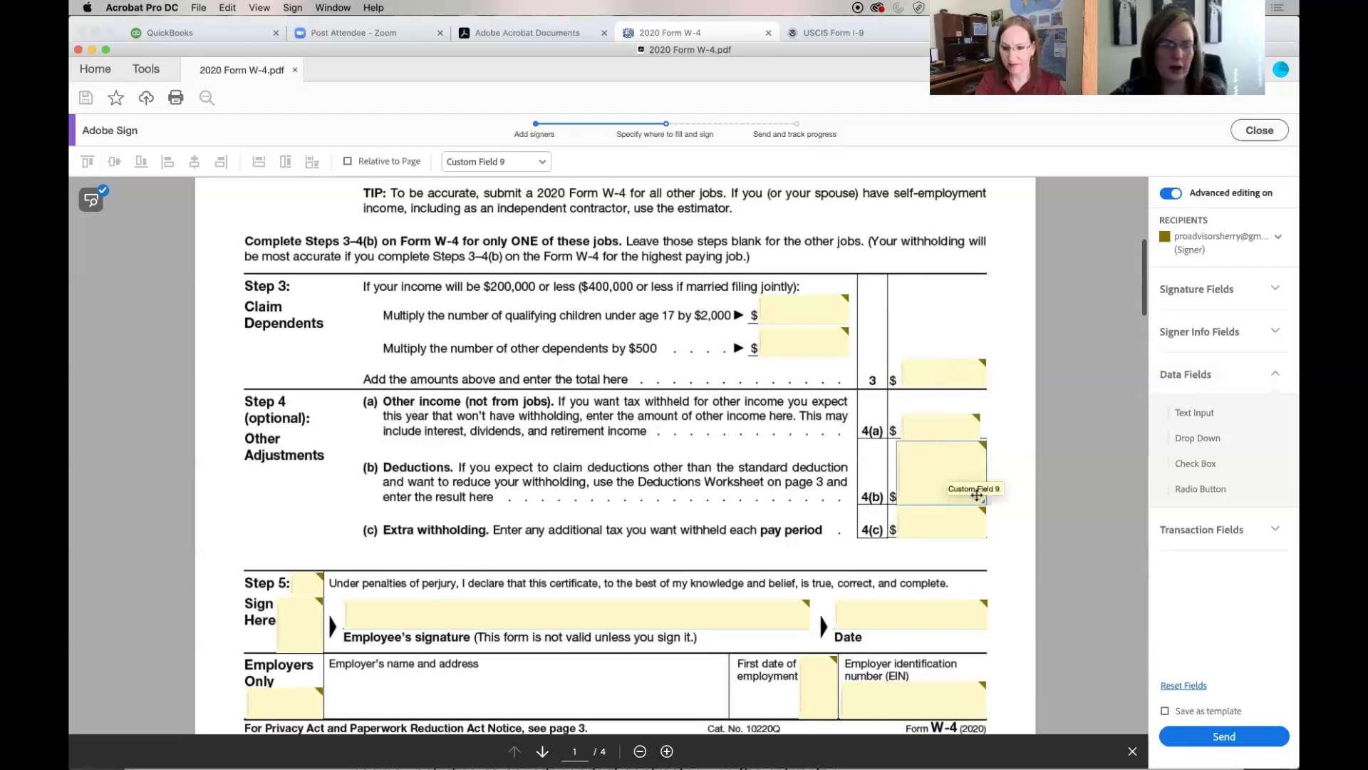
pyautogui.moveTo(982, 500); pyautogui.dragTo(950, 489)
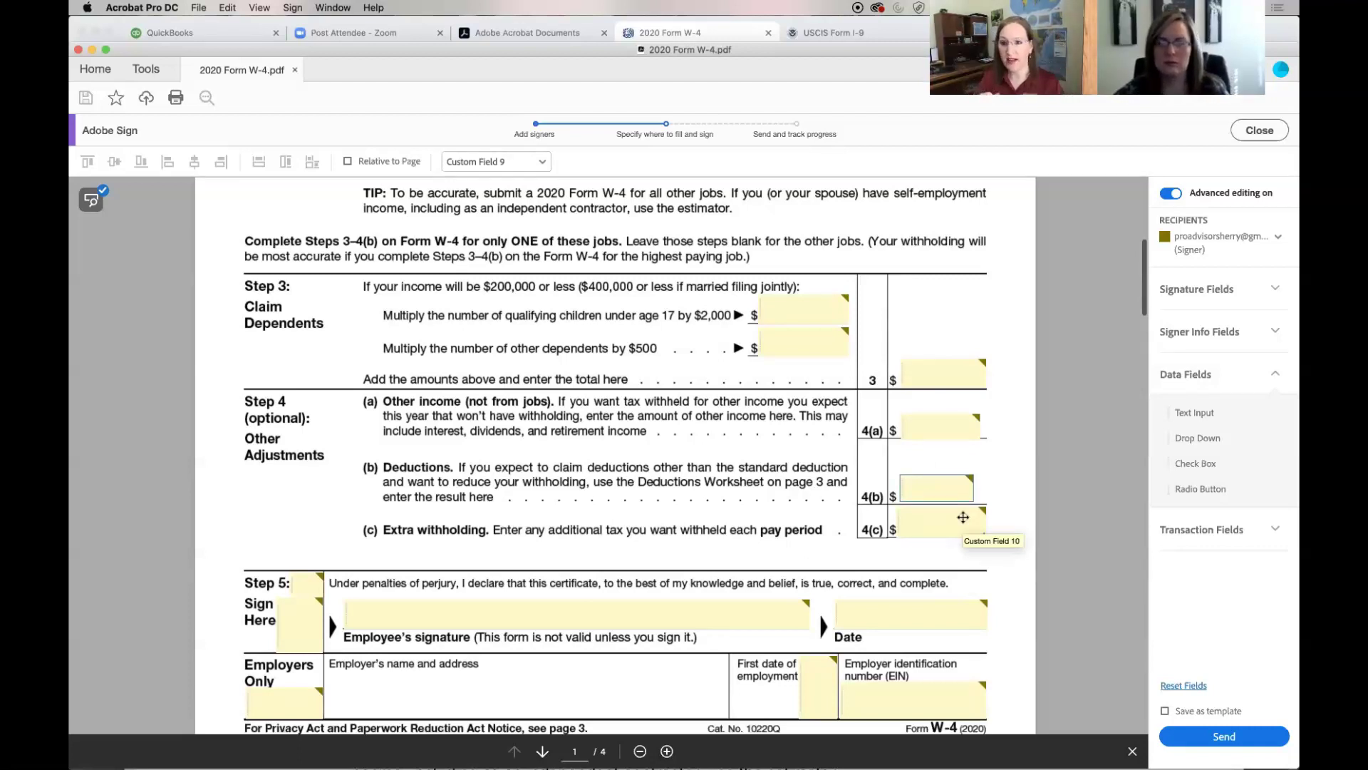
pyautogui.click(966, 520)
pyautogui.moveTo(978, 528); pyautogui.dragTo(942, 519)
# Open the context menu of Custom Field 14 beside Sign Here in Step 5
pyautogui.scroll(-5, 942, 520)
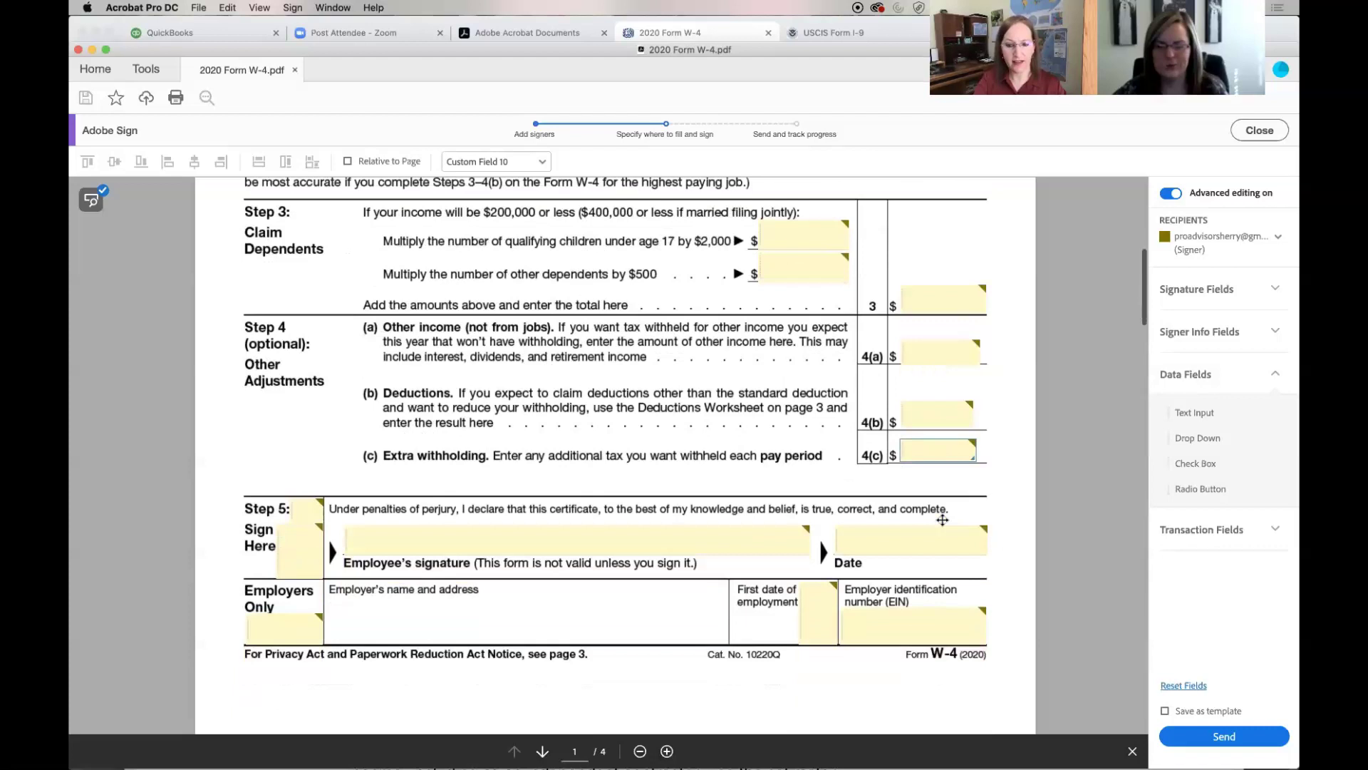
pyautogui.scroll(-1, 943, 520)
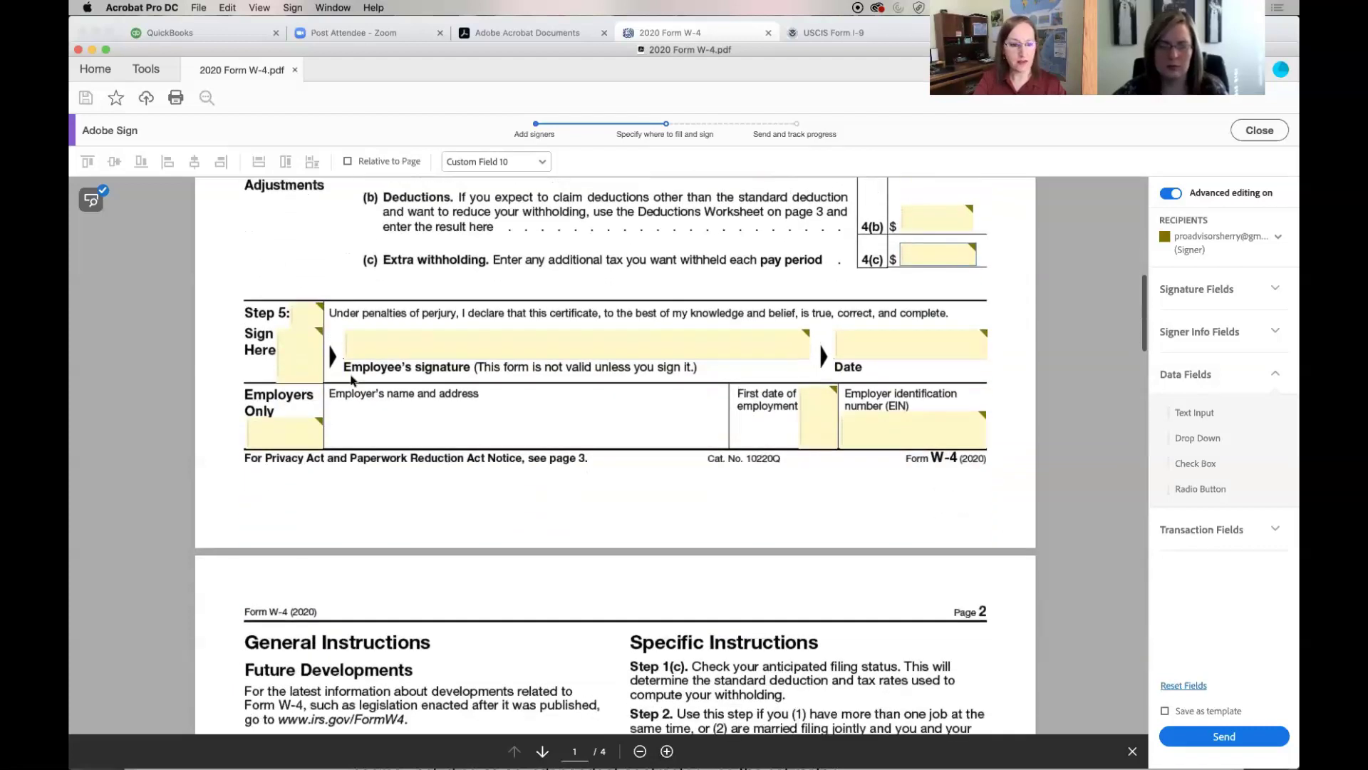
pyautogui.click(300, 353)
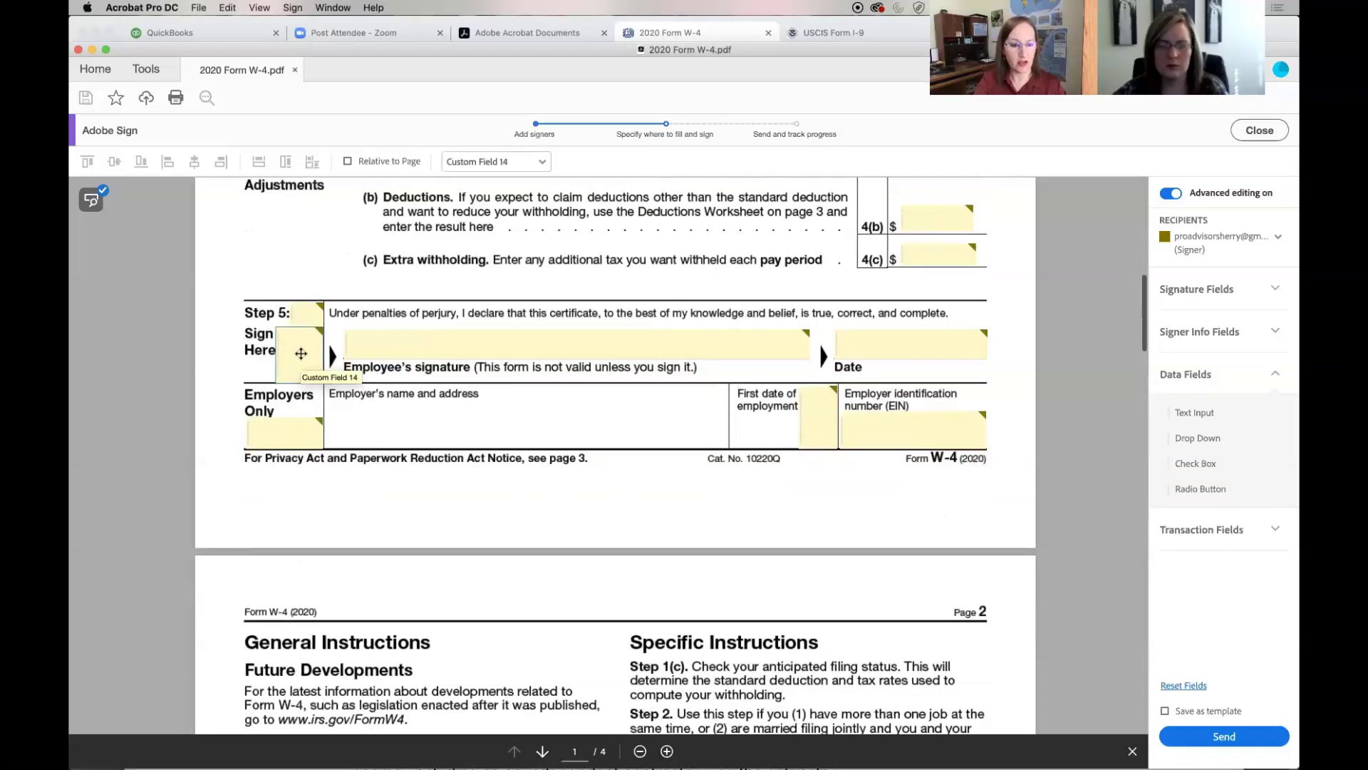
pyautogui.rightClick(301, 353)
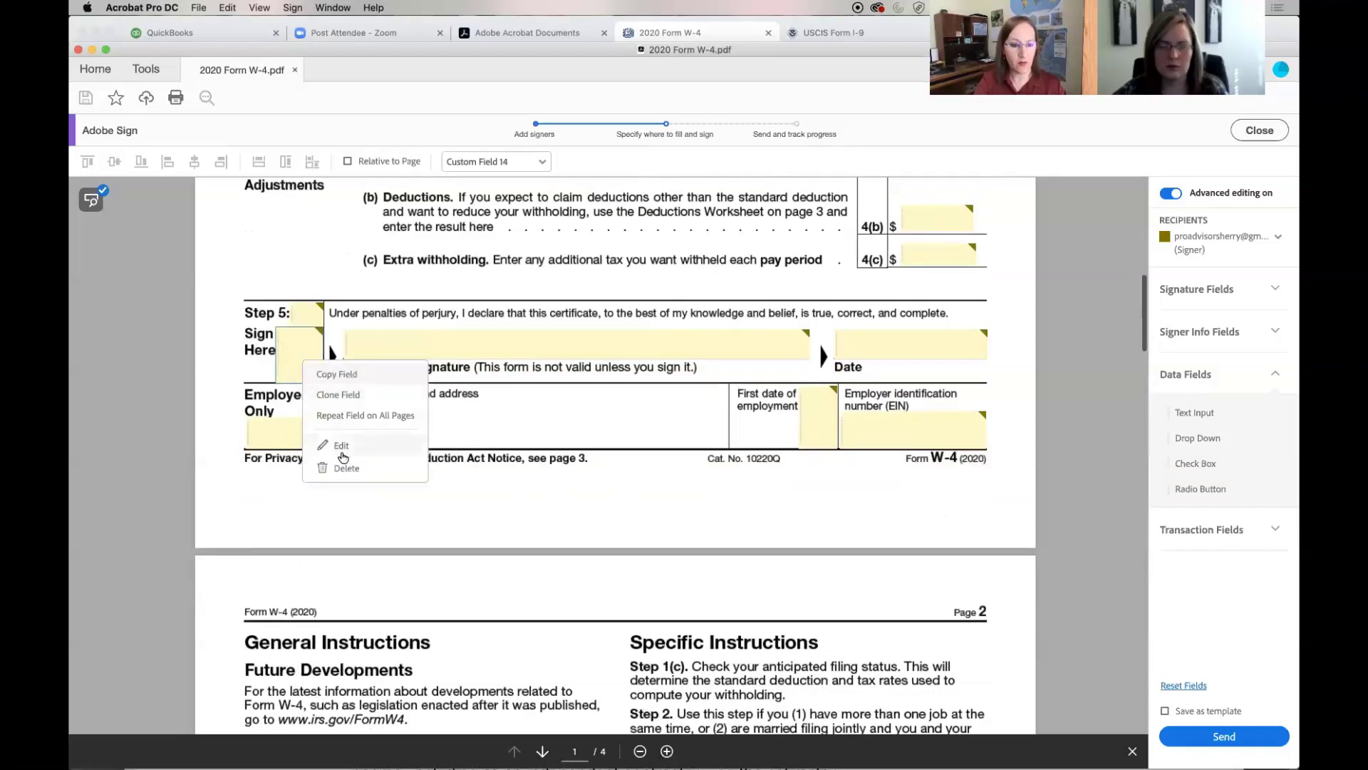
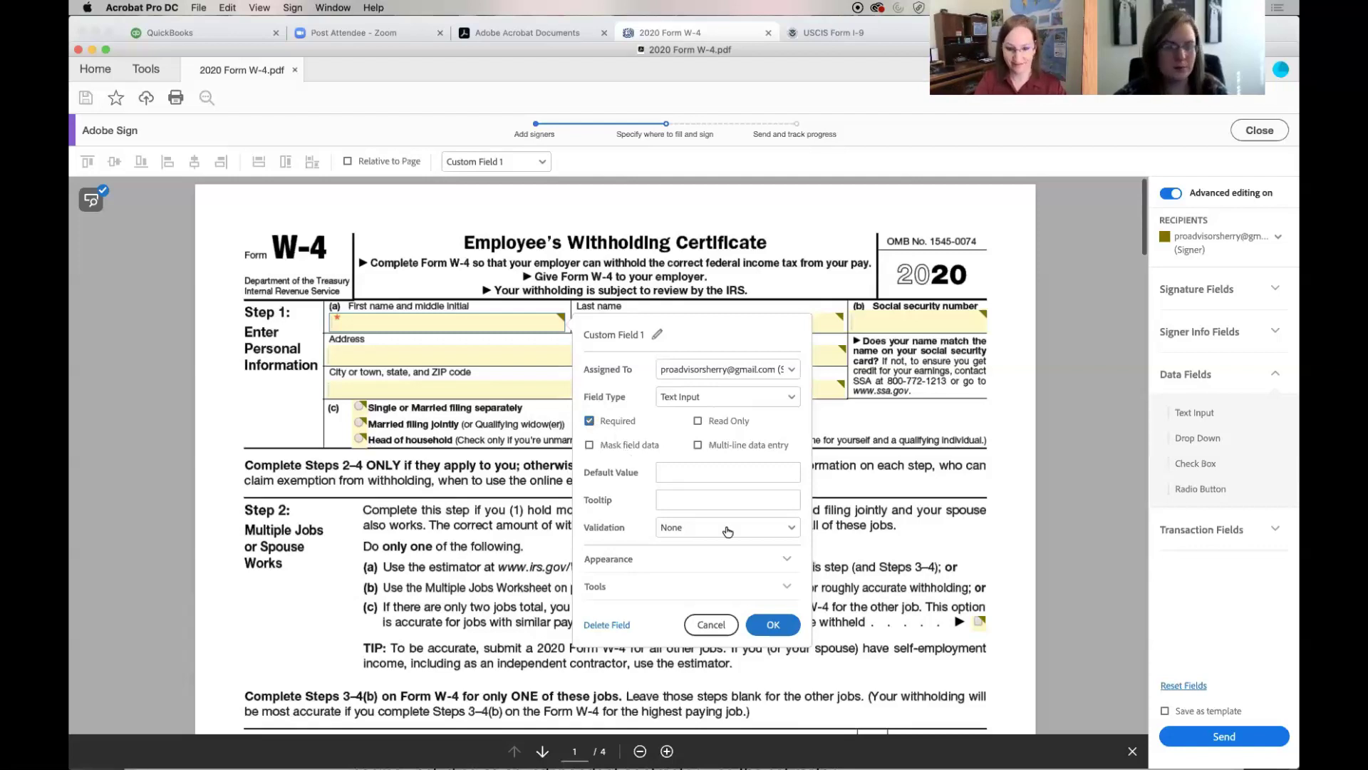
# Inspect Custom Field 1's Validation list, Appearance settings and field tools, then cancel with no changes
pyautogui.click(791, 531)
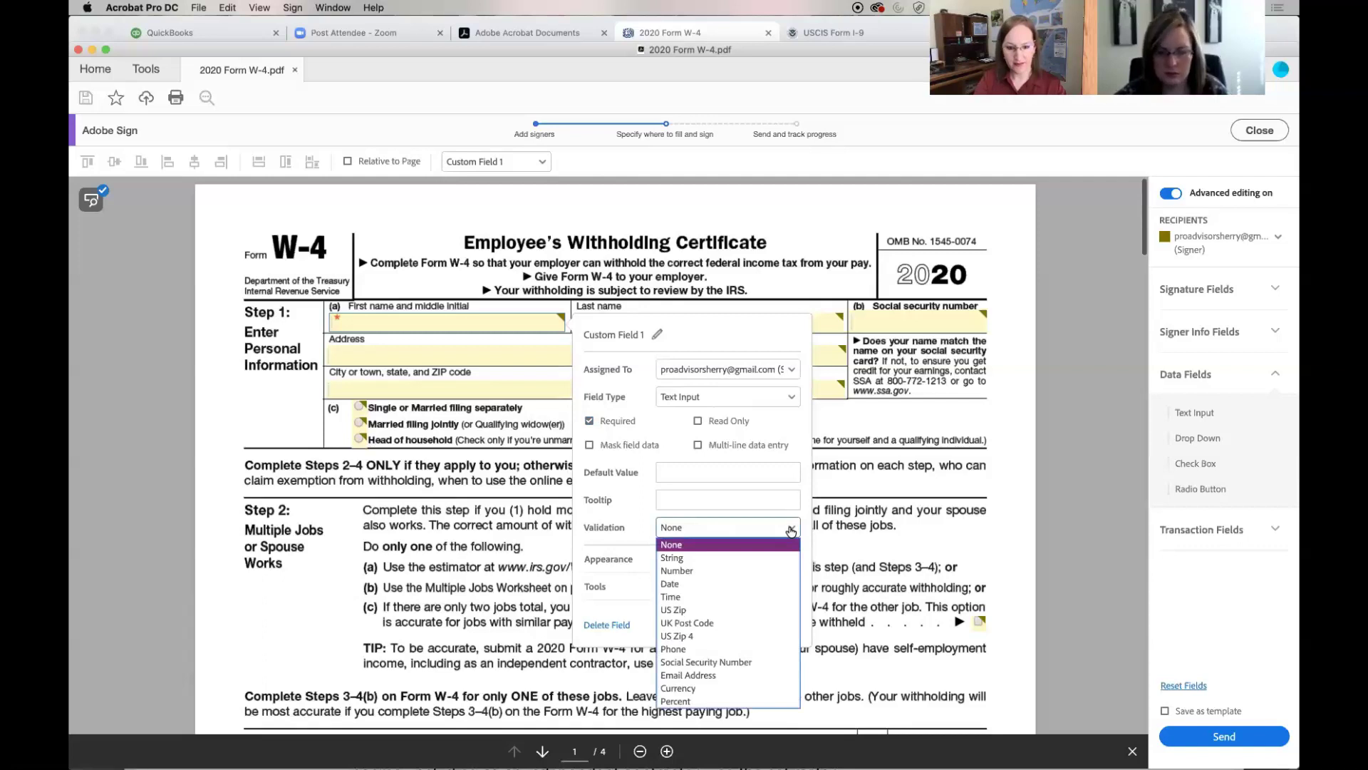
pyautogui.click(791, 531)
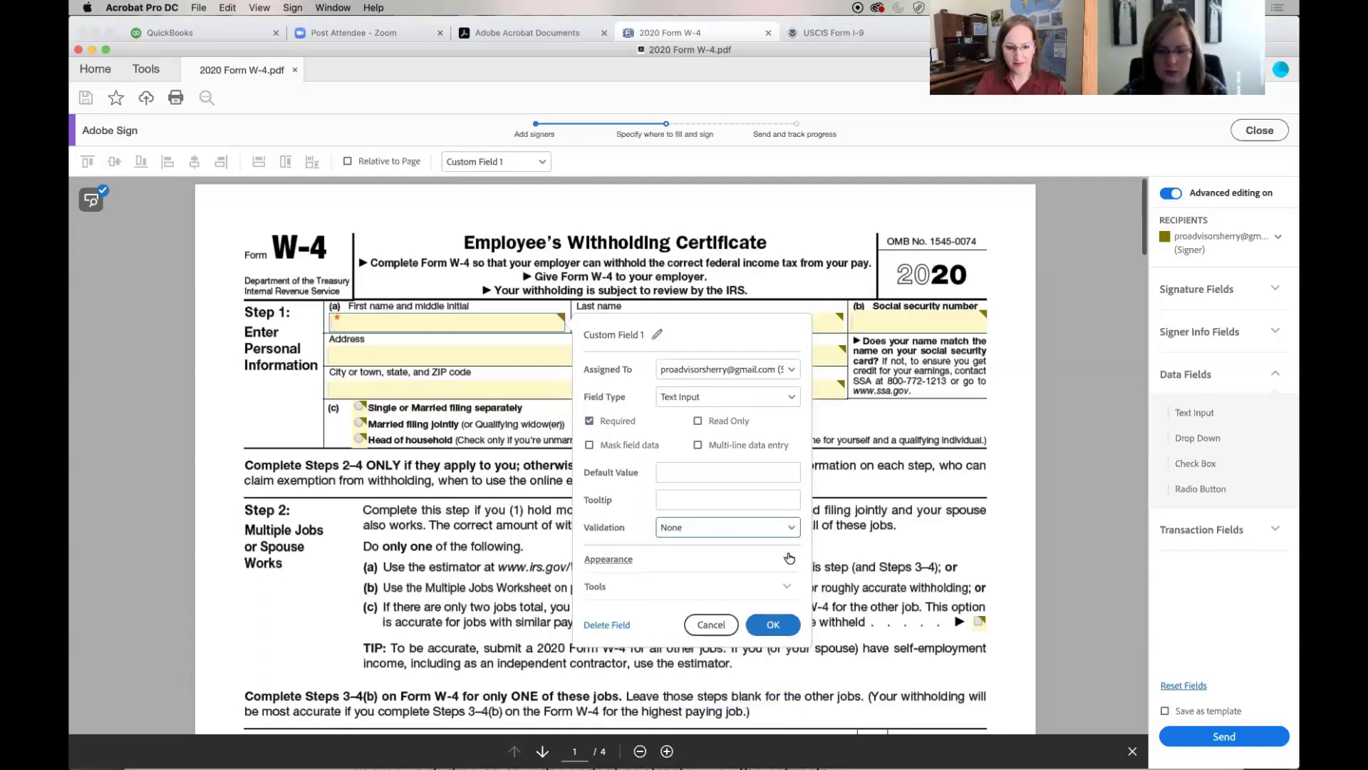
pyautogui.click(790, 559)
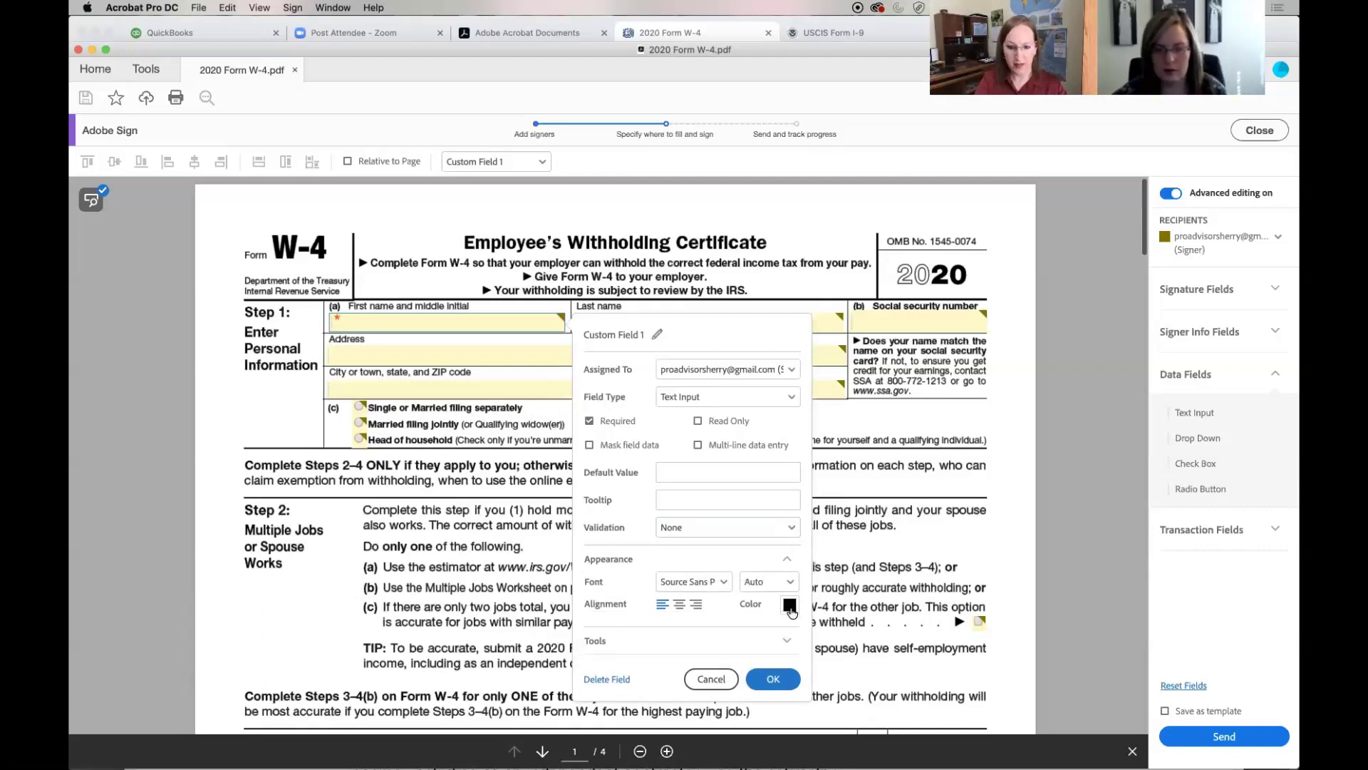
pyautogui.click(789, 557)
pyautogui.click(788, 587)
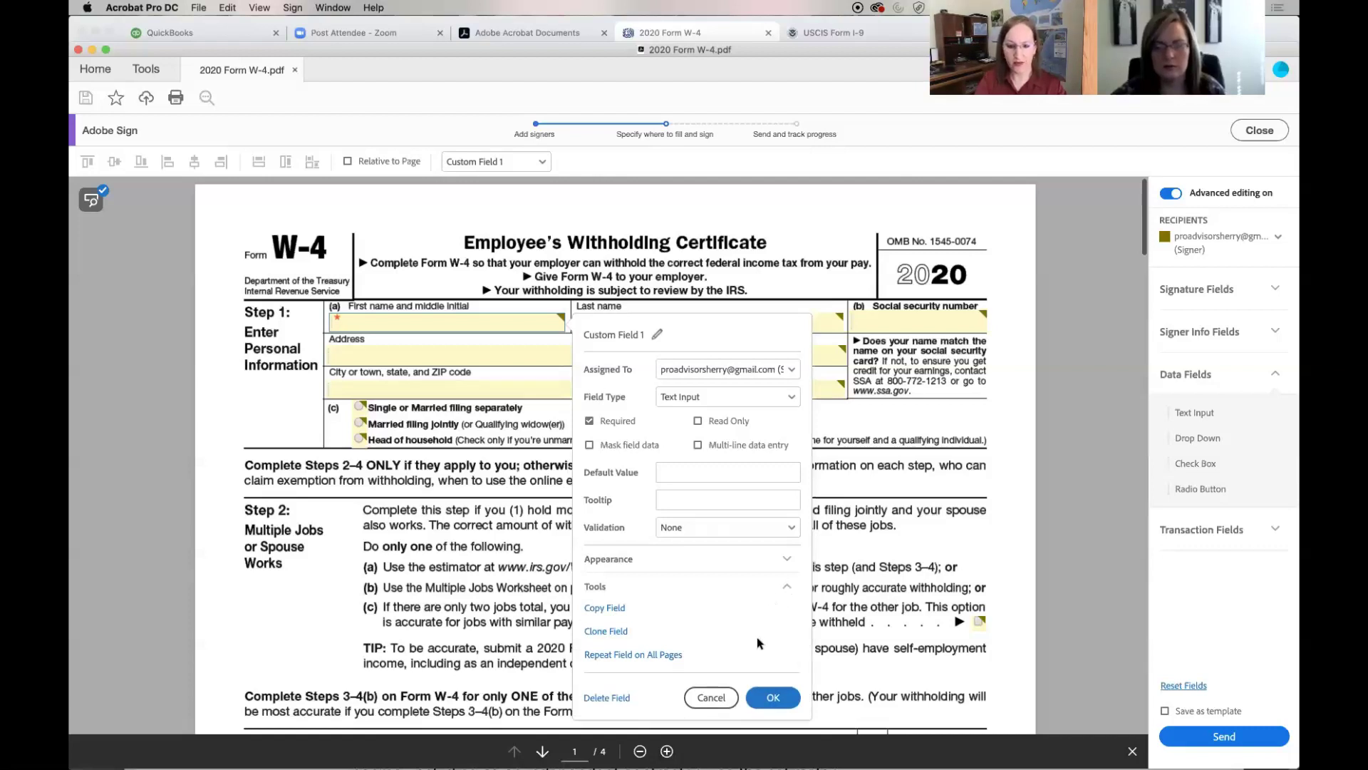
pyautogui.click(710, 698)
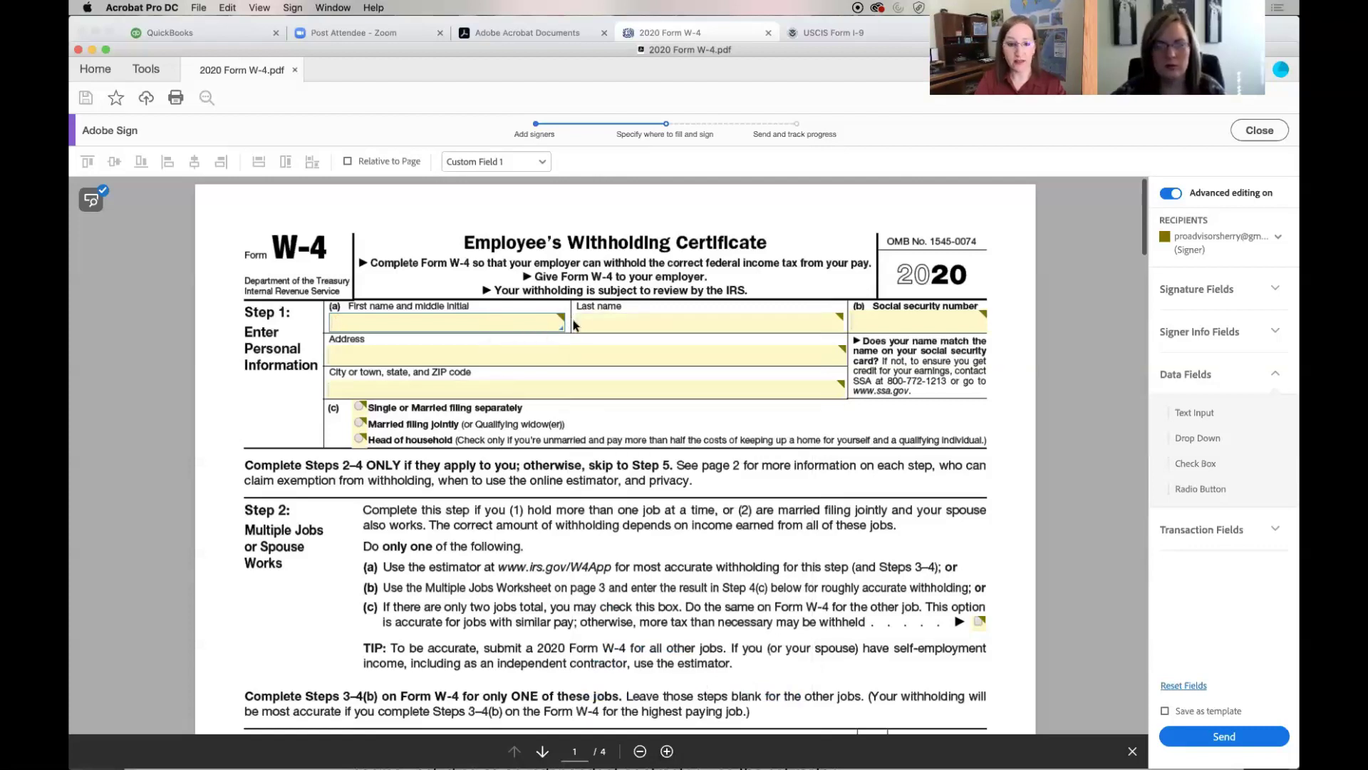
# Make the Last name and social security number fields required
pyautogui.rightClick(601, 323)
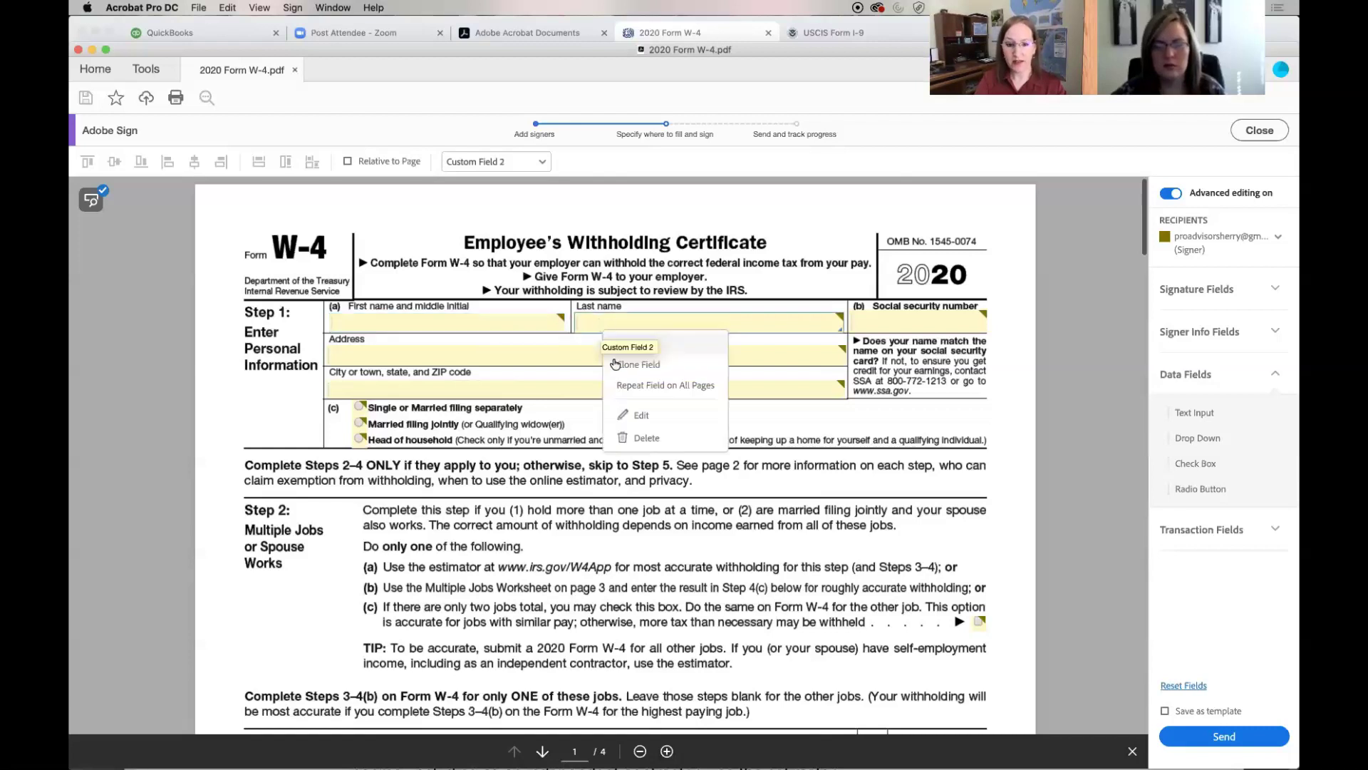
pyautogui.click(633, 414)
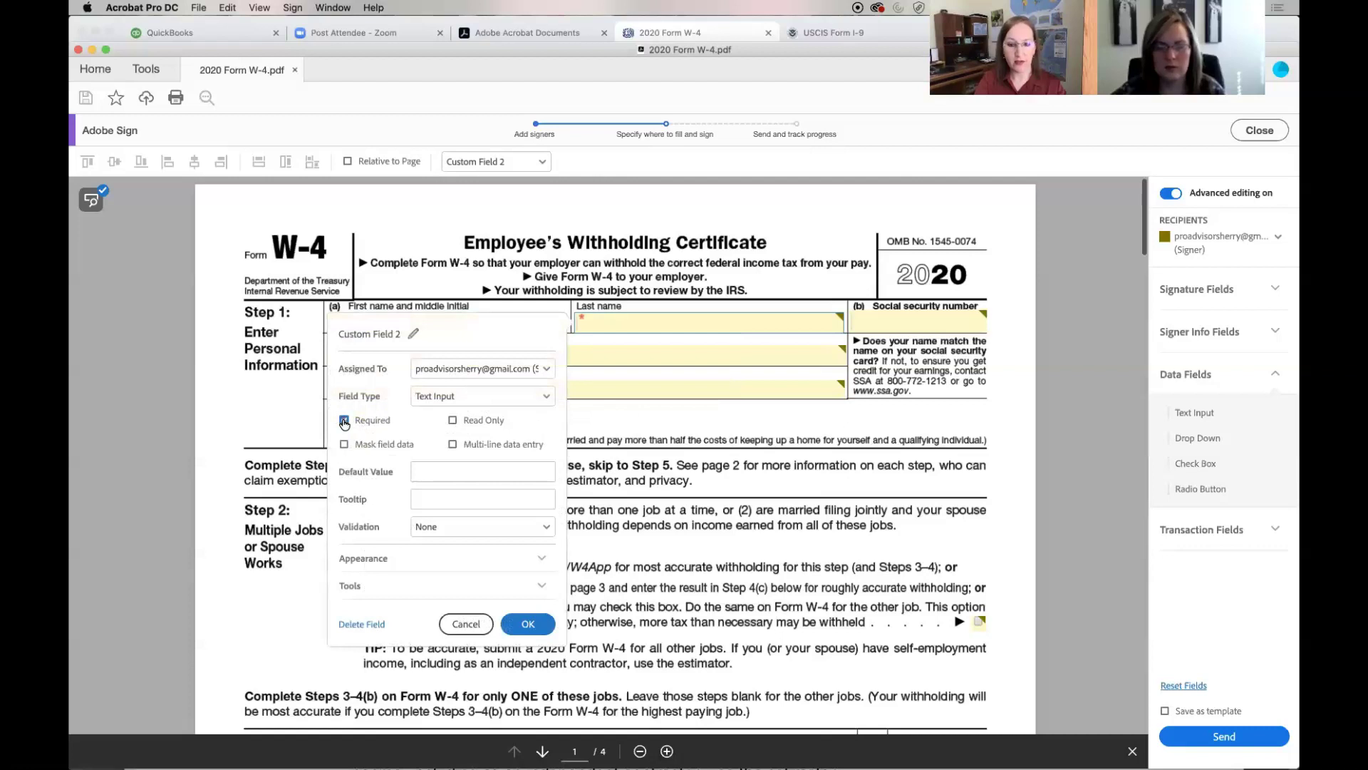
pyautogui.rightClick(898, 318)
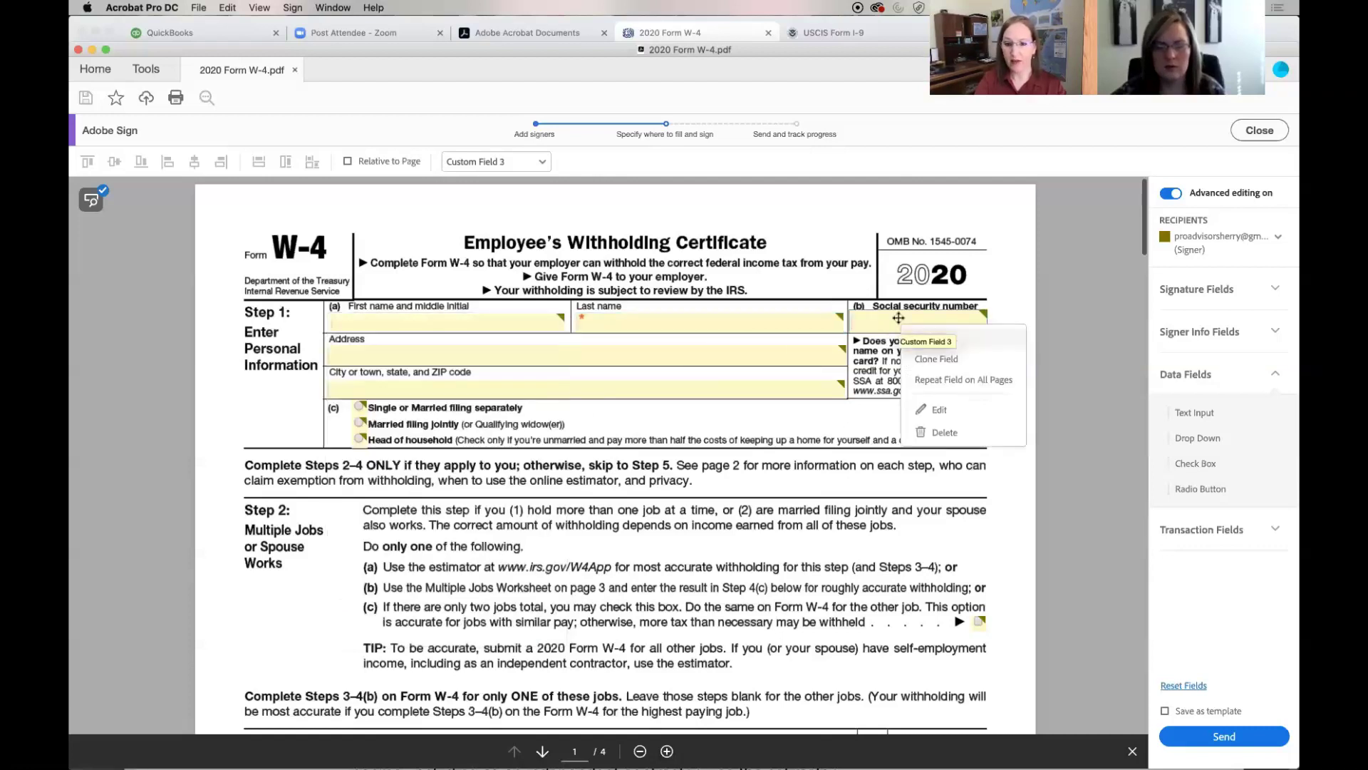
pyautogui.click(930, 411)
pyautogui.click(618, 417)
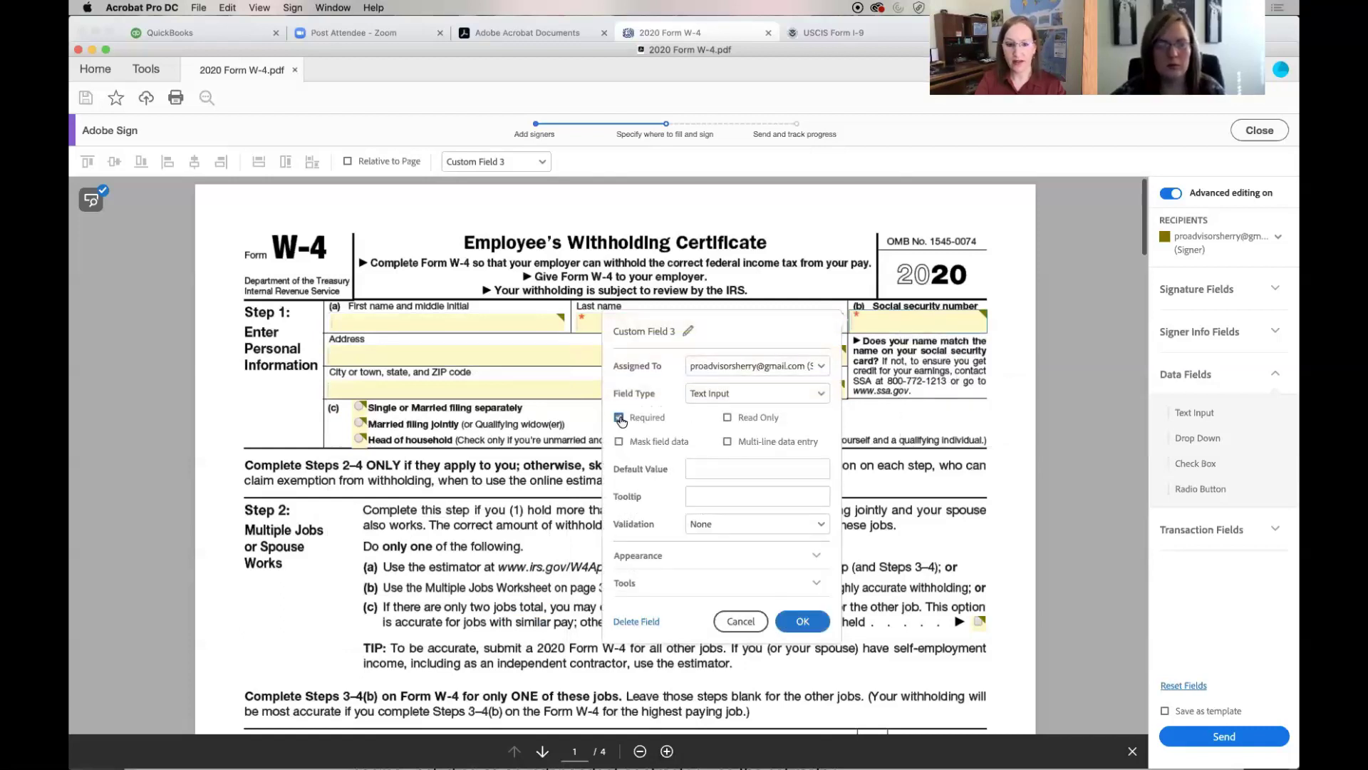
# Make the Address and City, state and ZIP fields required
pyautogui.rightClick(508, 358)
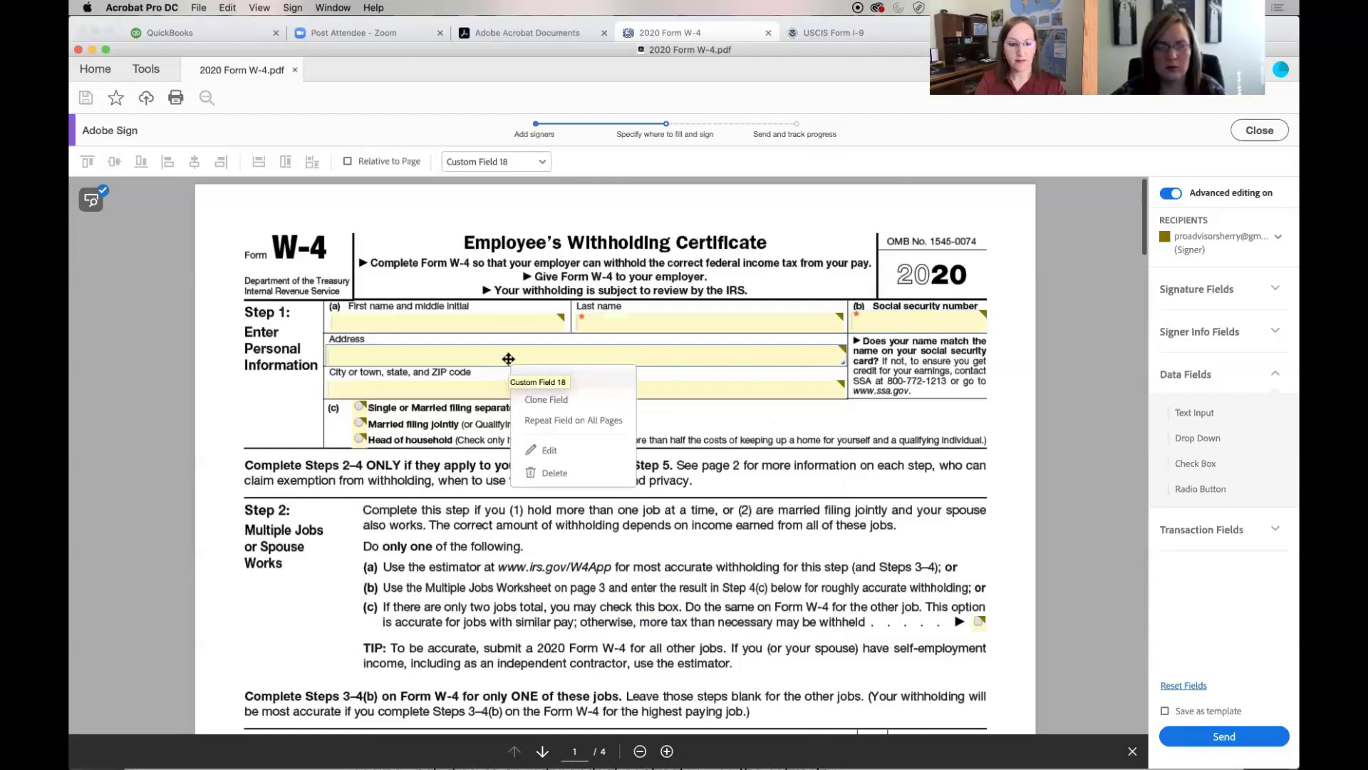
pyautogui.click(538, 450)
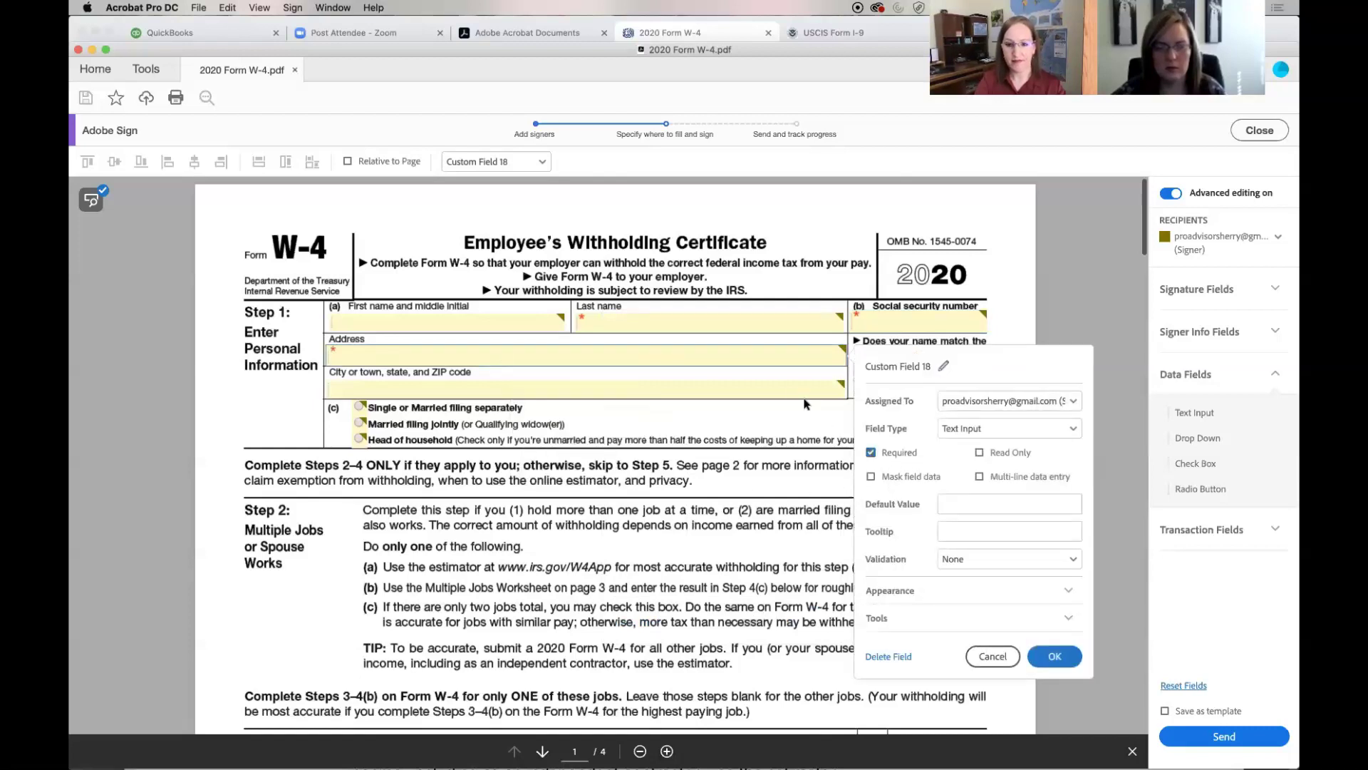
pyautogui.rightClick(779, 389)
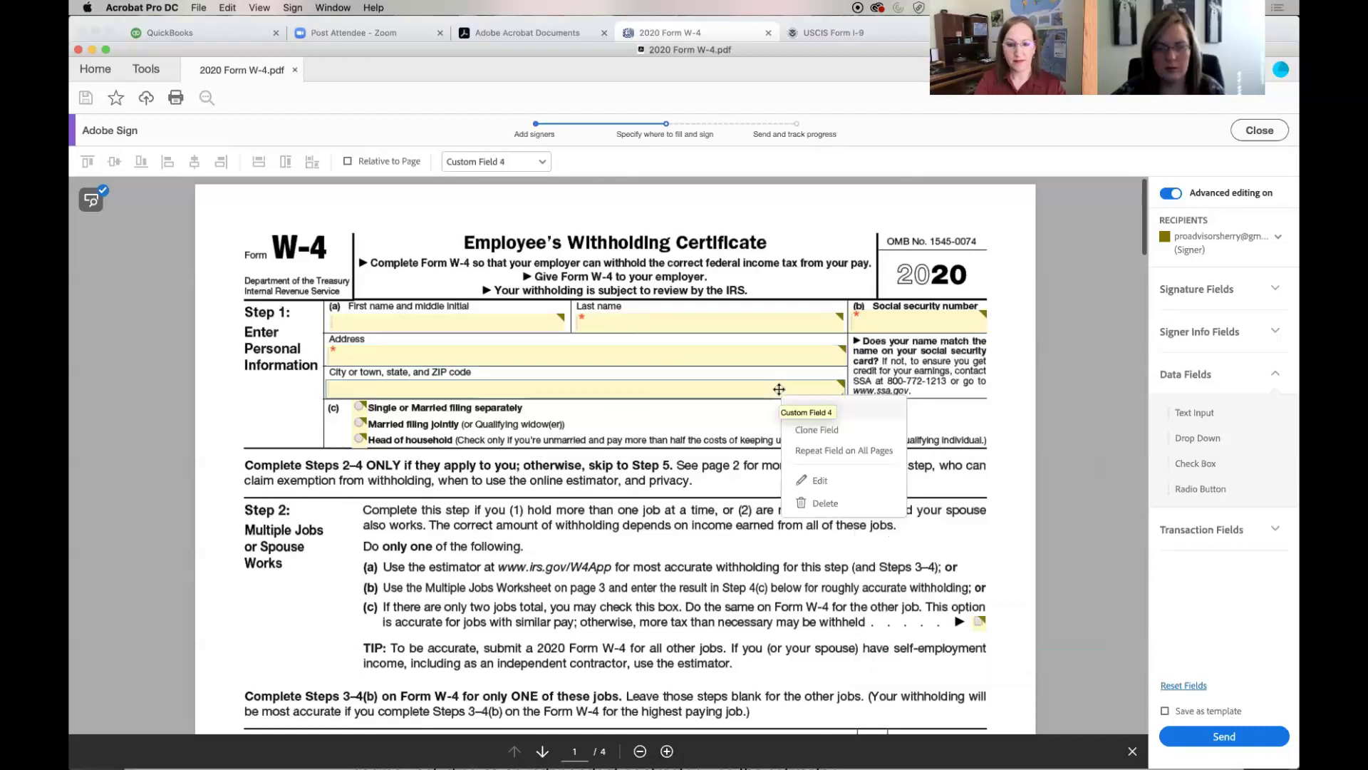
pyautogui.click(810, 484)
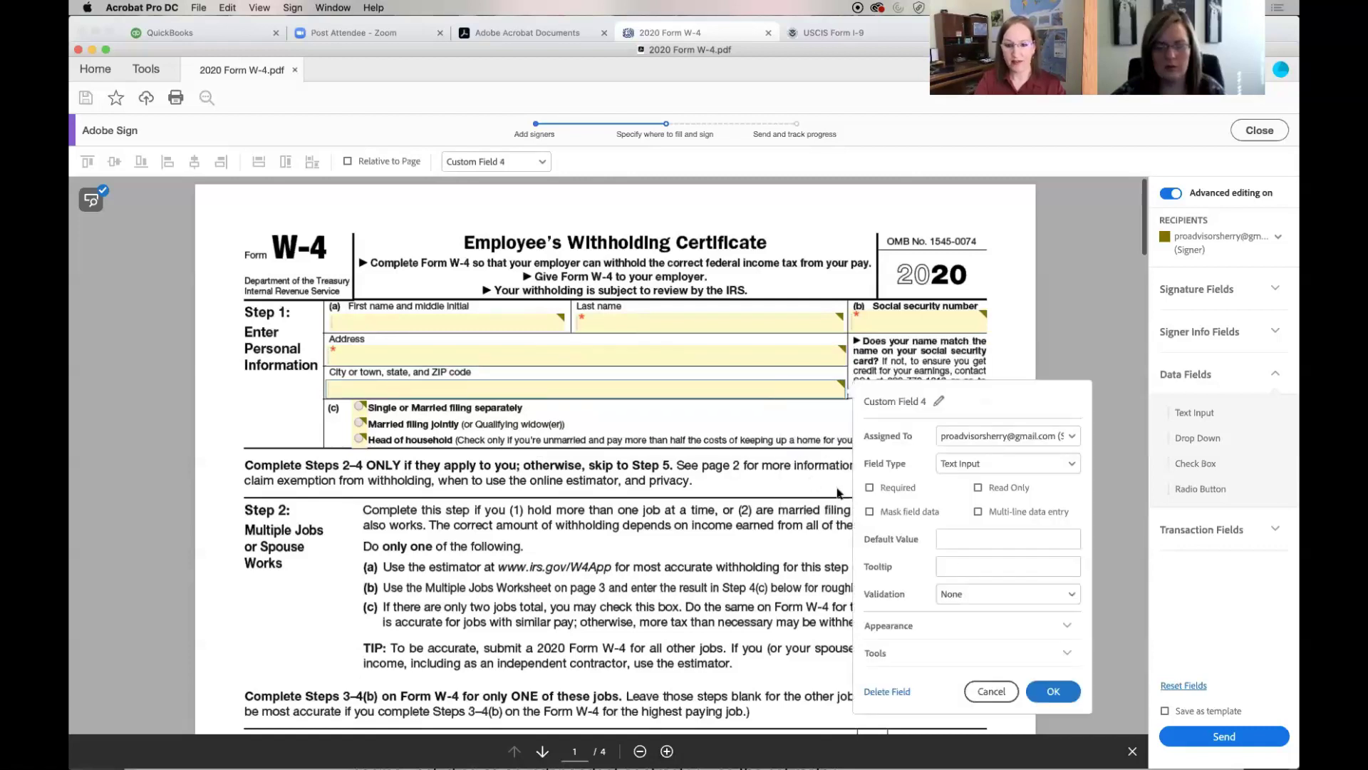
pyautogui.click(869, 488)
# Check each Custom Radio 1 filing-status option's value, ending on Head of household (value 2)
pyautogui.rightClick(358, 405)
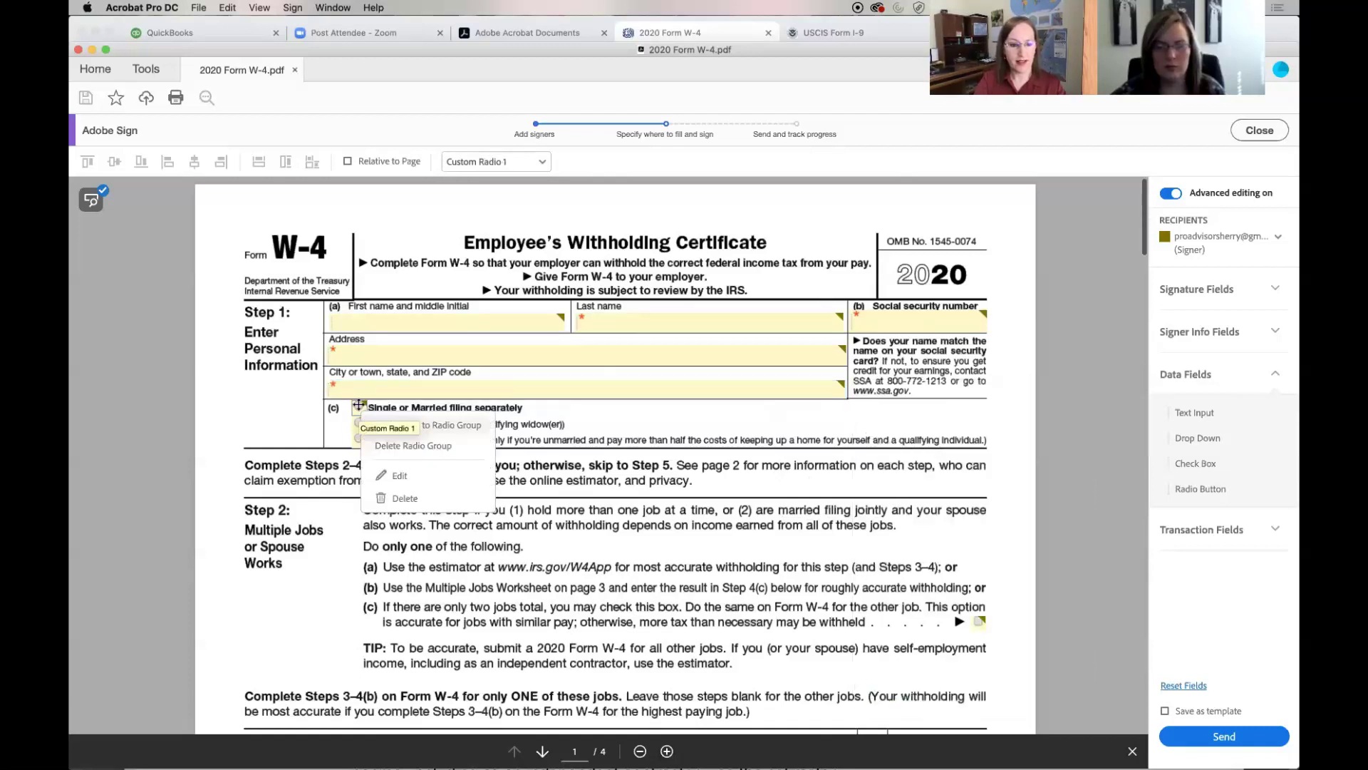
pyautogui.click(398, 481)
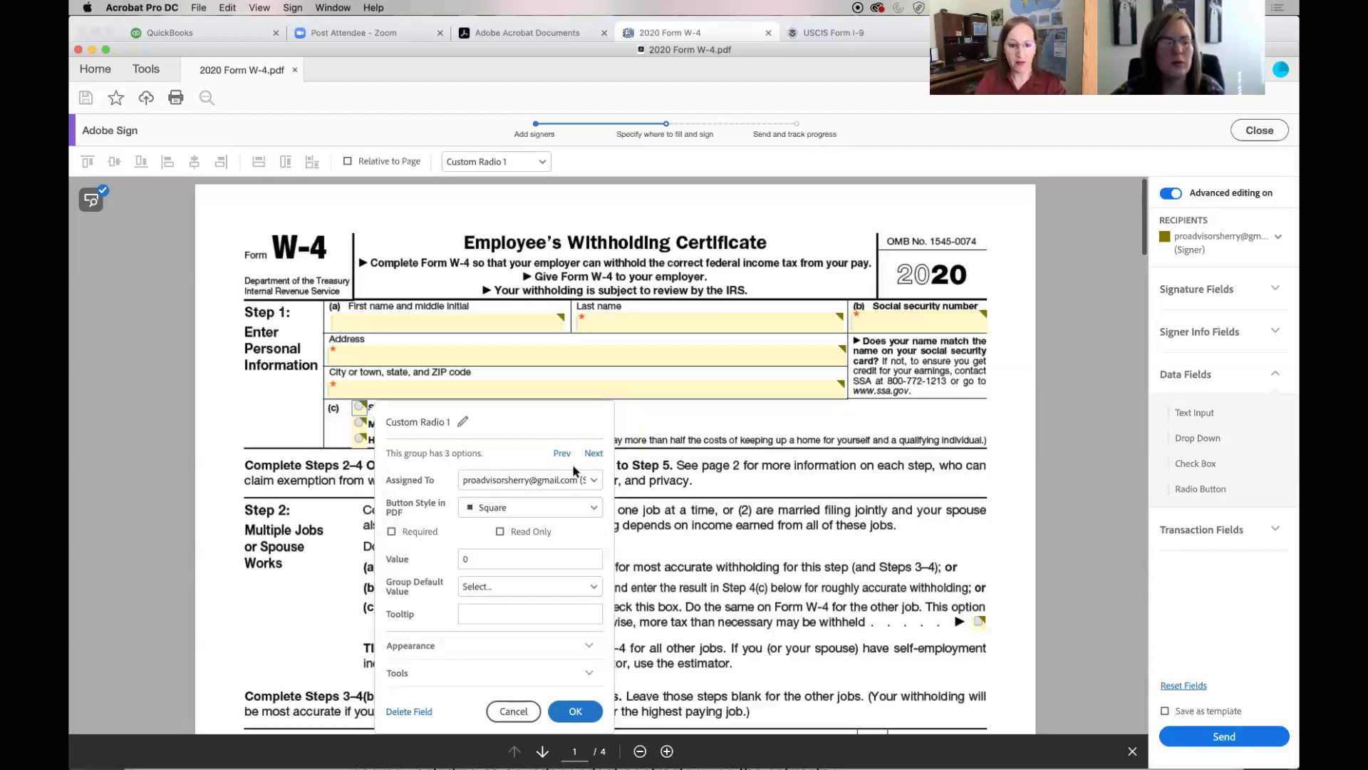
pyautogui.click(574, 711)
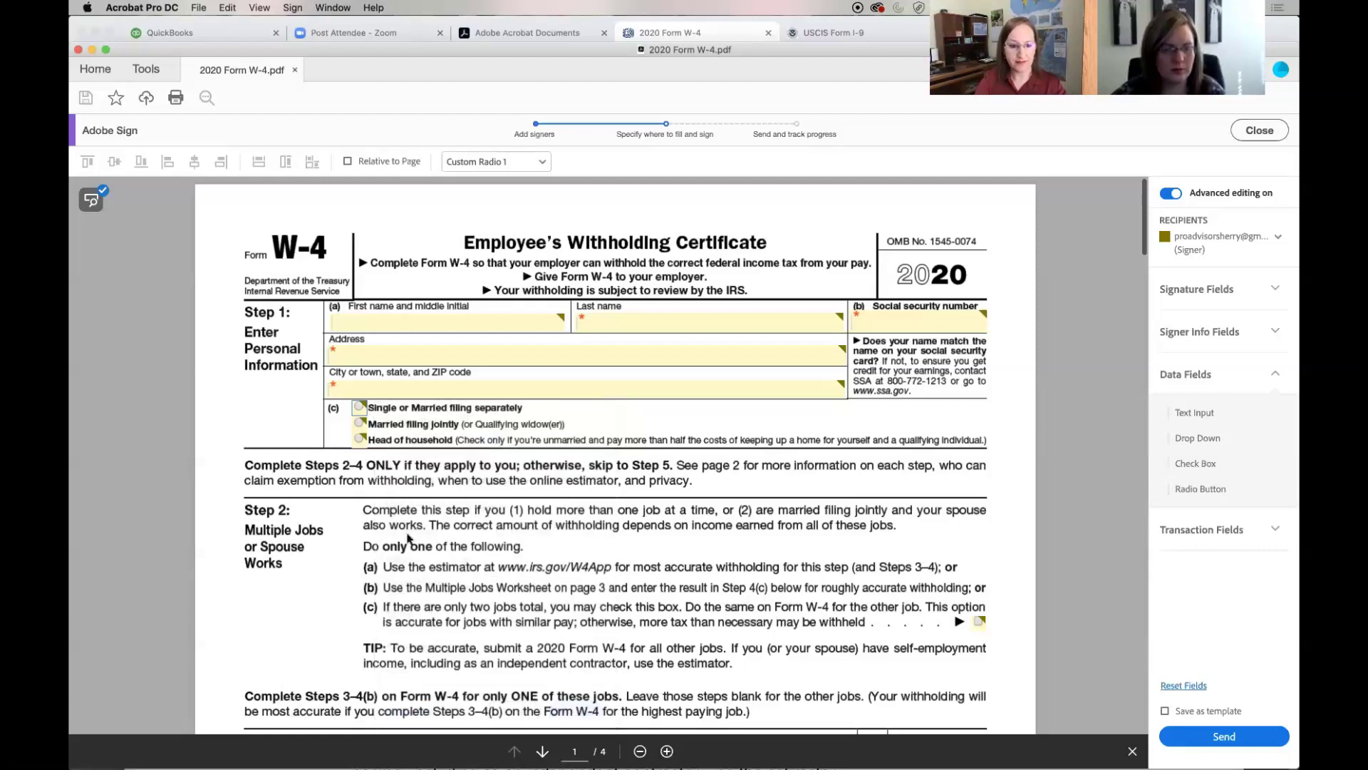
pyautogui.rightClick(360, 424)
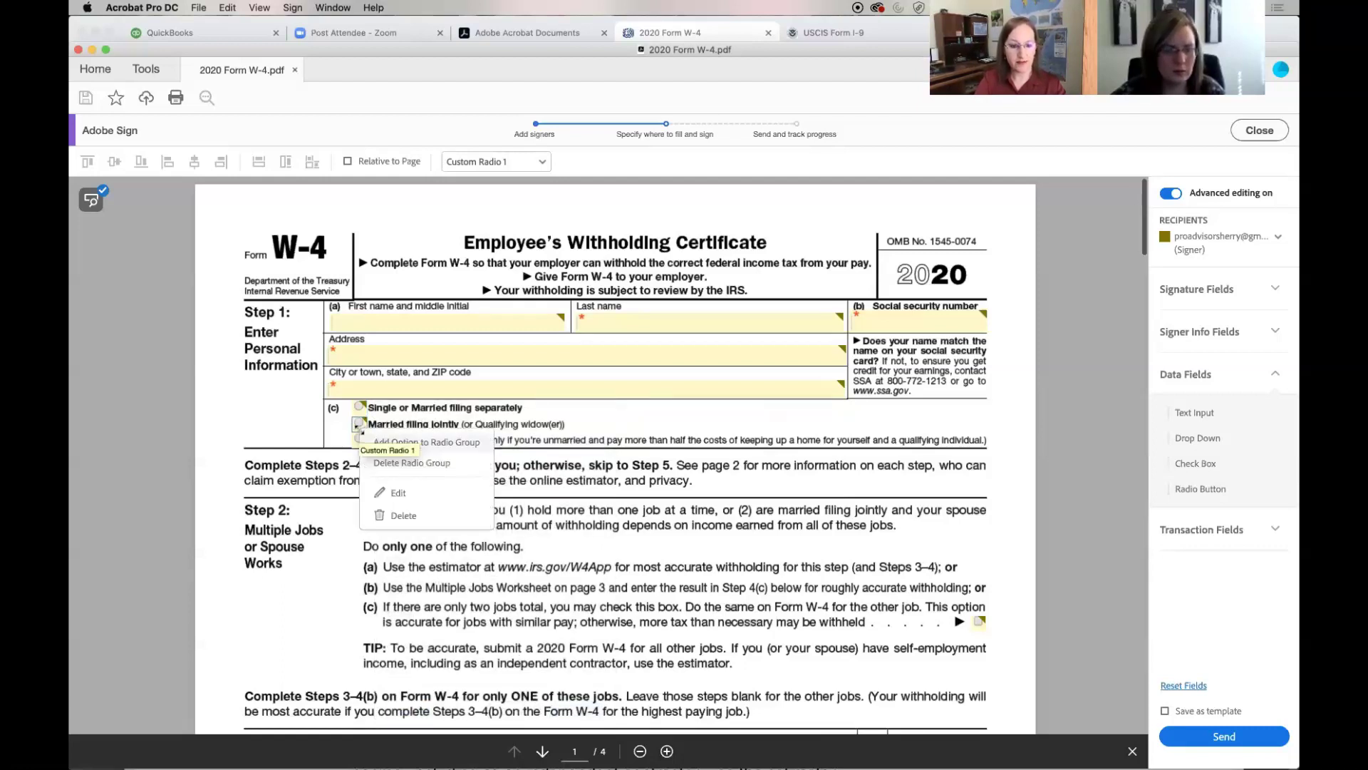
pyautogui.click(390, 492)
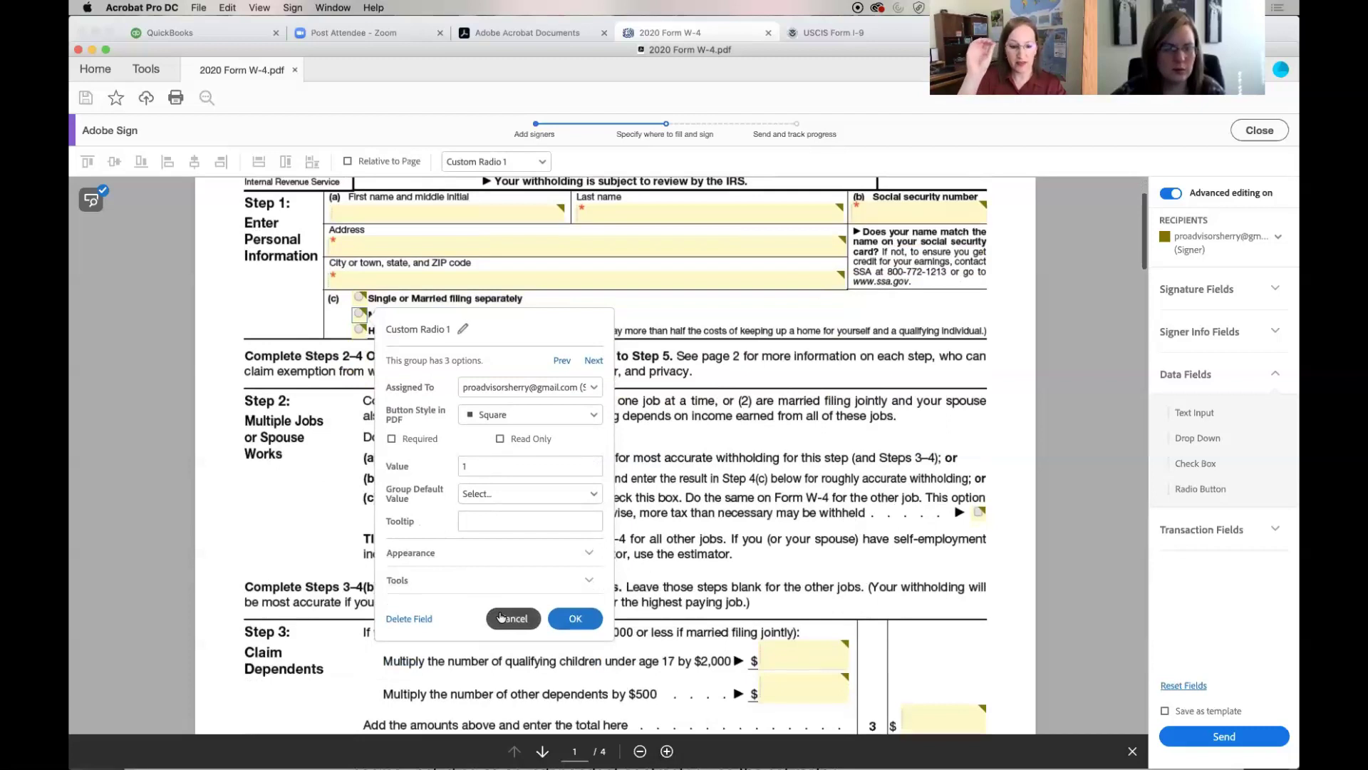
pyautogui.click(533, 619)
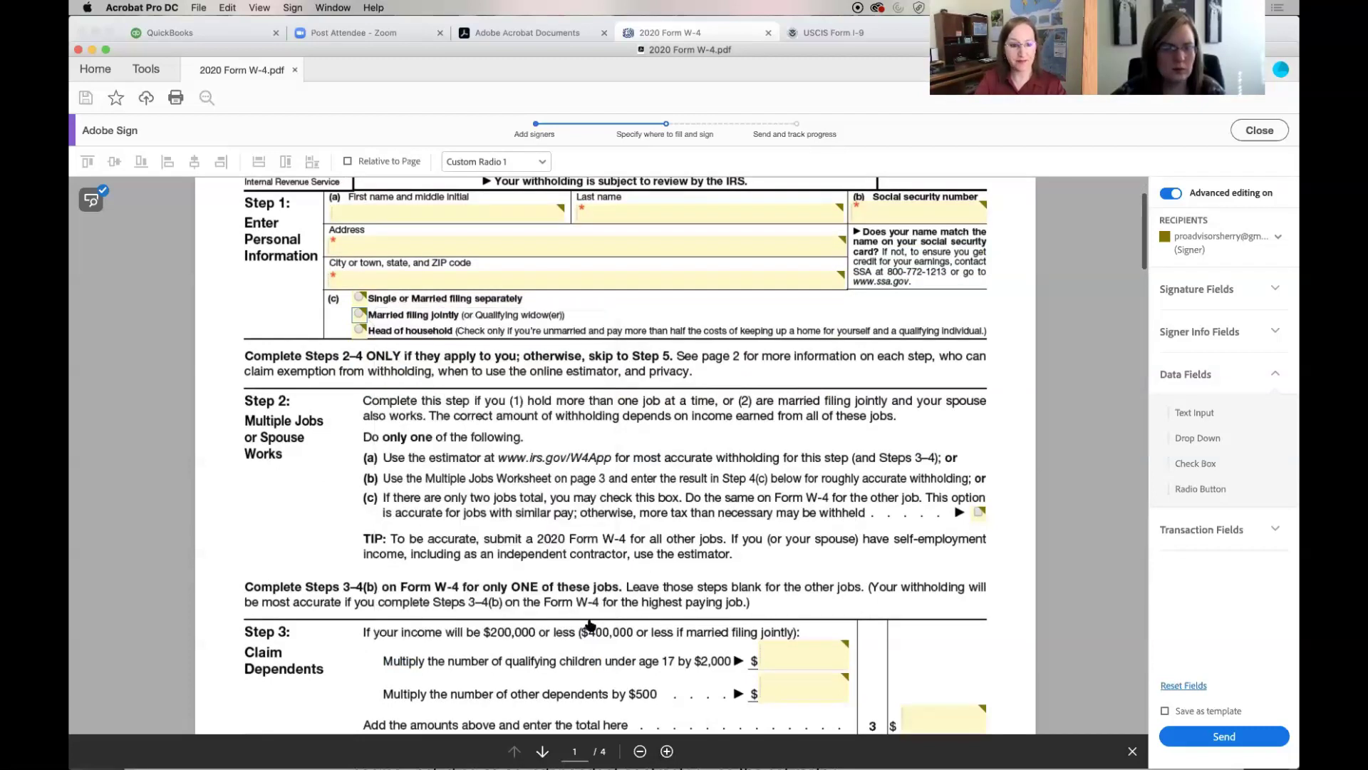
pyautogui.rightClick(361, 330)
pyautogui.click(398, 400)
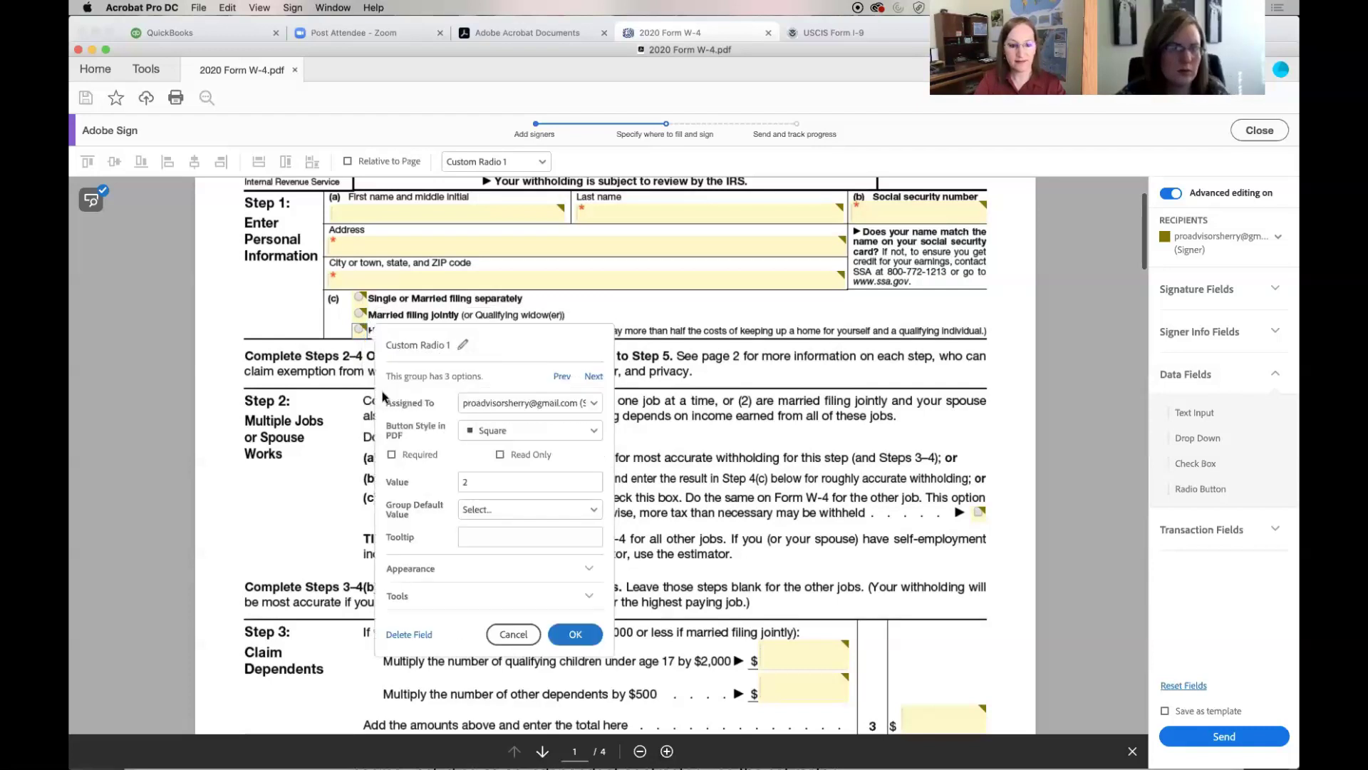
# Confirm Head of household, then verify the Step 3 children, dependents and total boxes stay Text Input
pyautogui.click(571, 635)
pyautogui.scroll(-2, 572, 635)
pyautogui.scroll(-7, 573, 636)
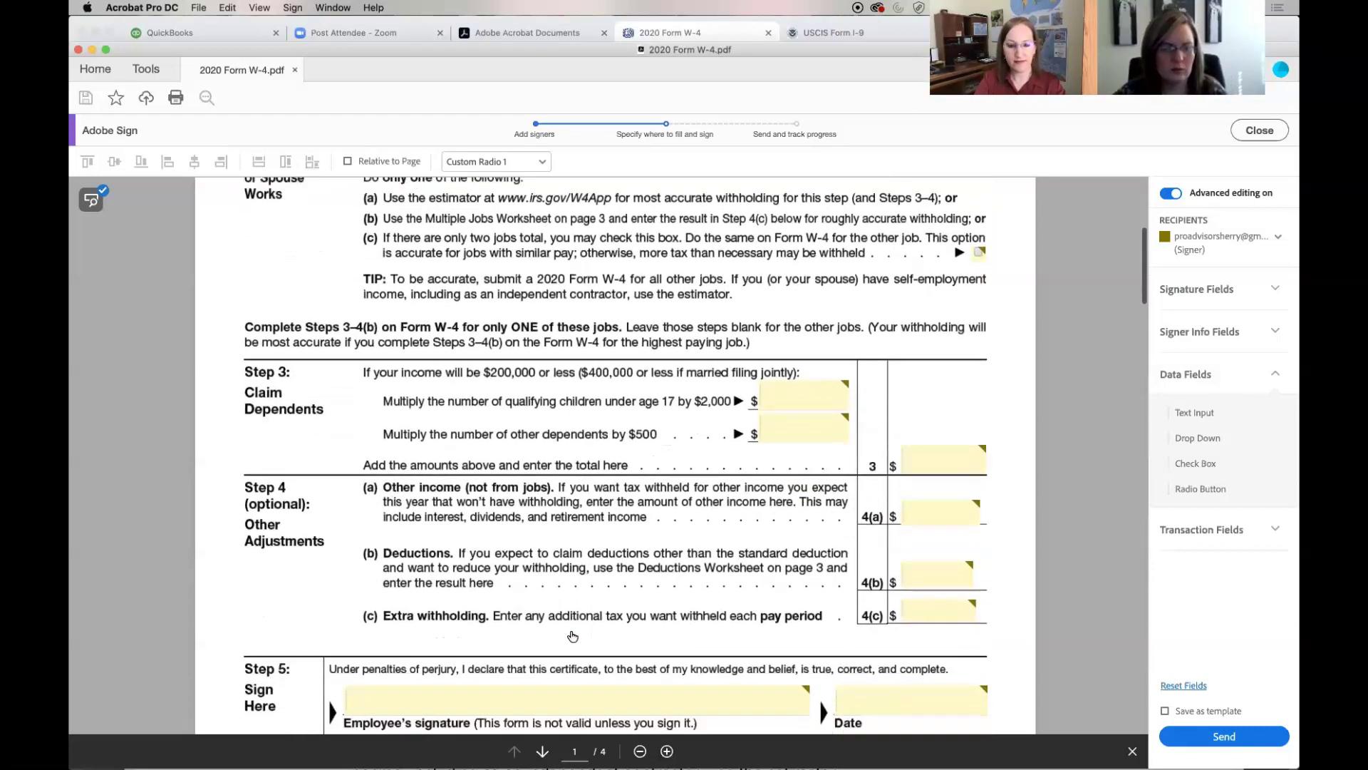
pyautogui.scroll(-1, 572, 635)
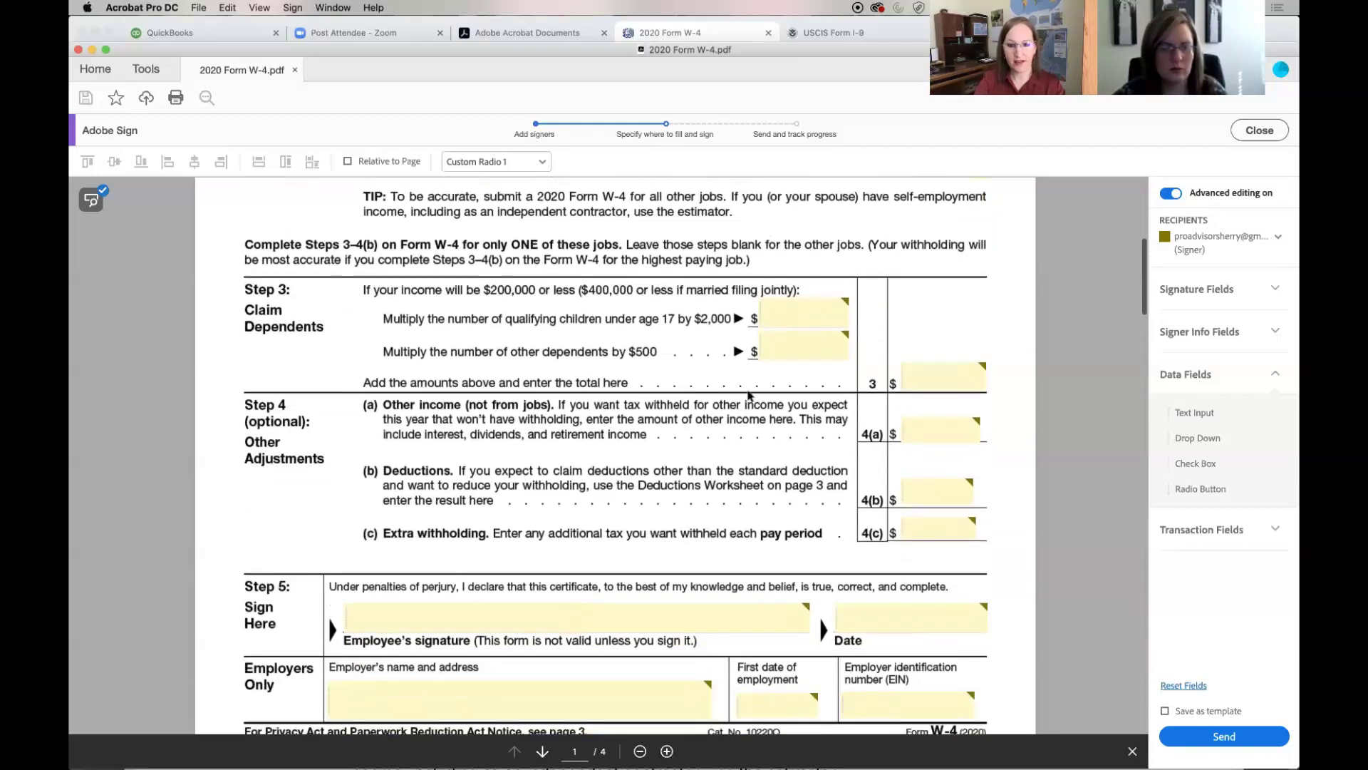
pyautogui.rightClick(806, 315)
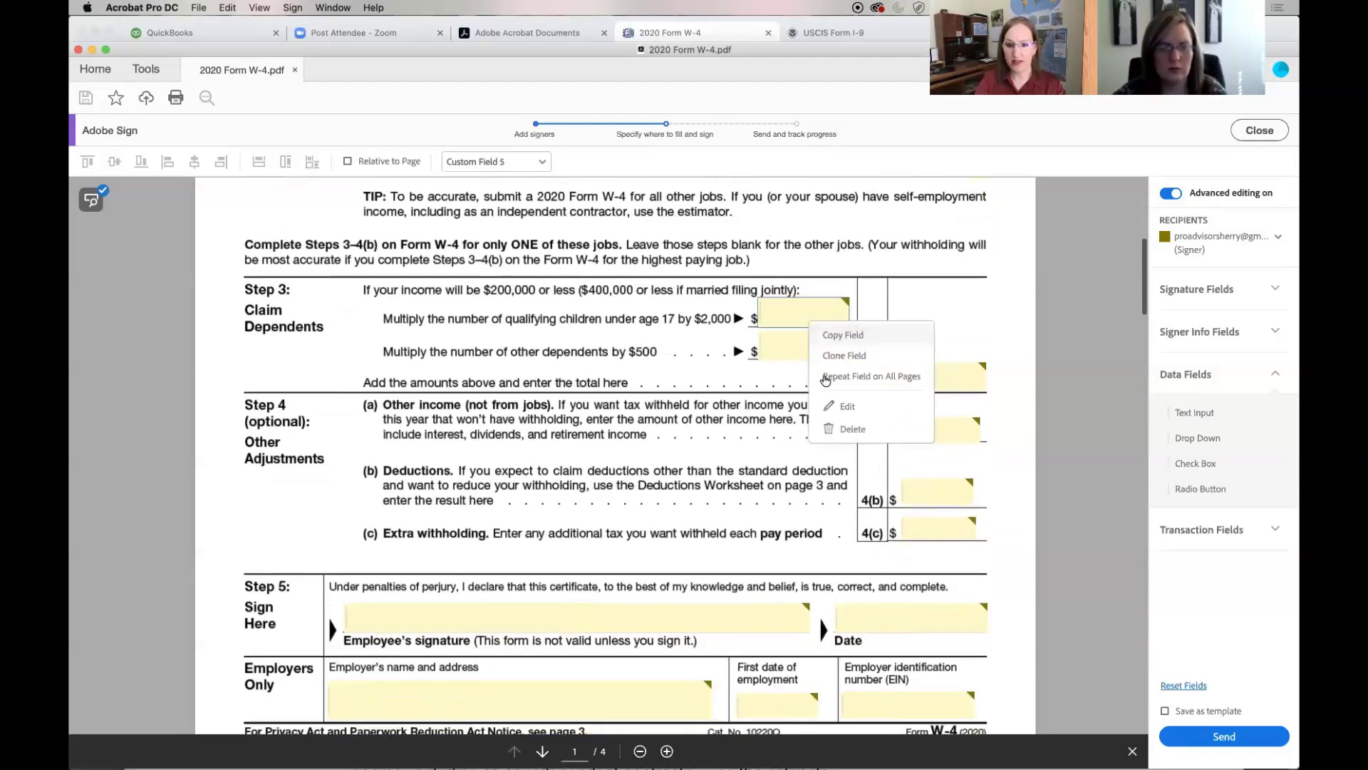
pyautogui.click(835, 407)
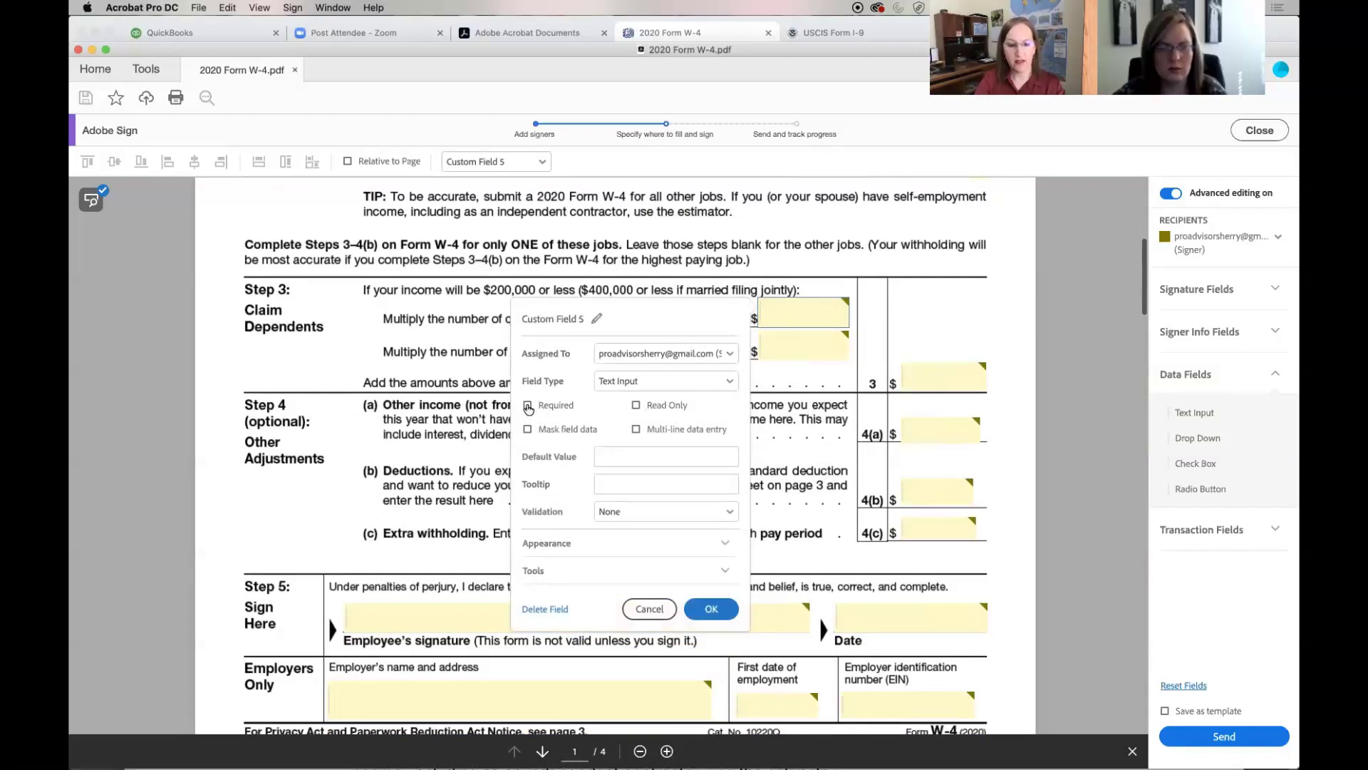
pyautogui.click(705, 611)
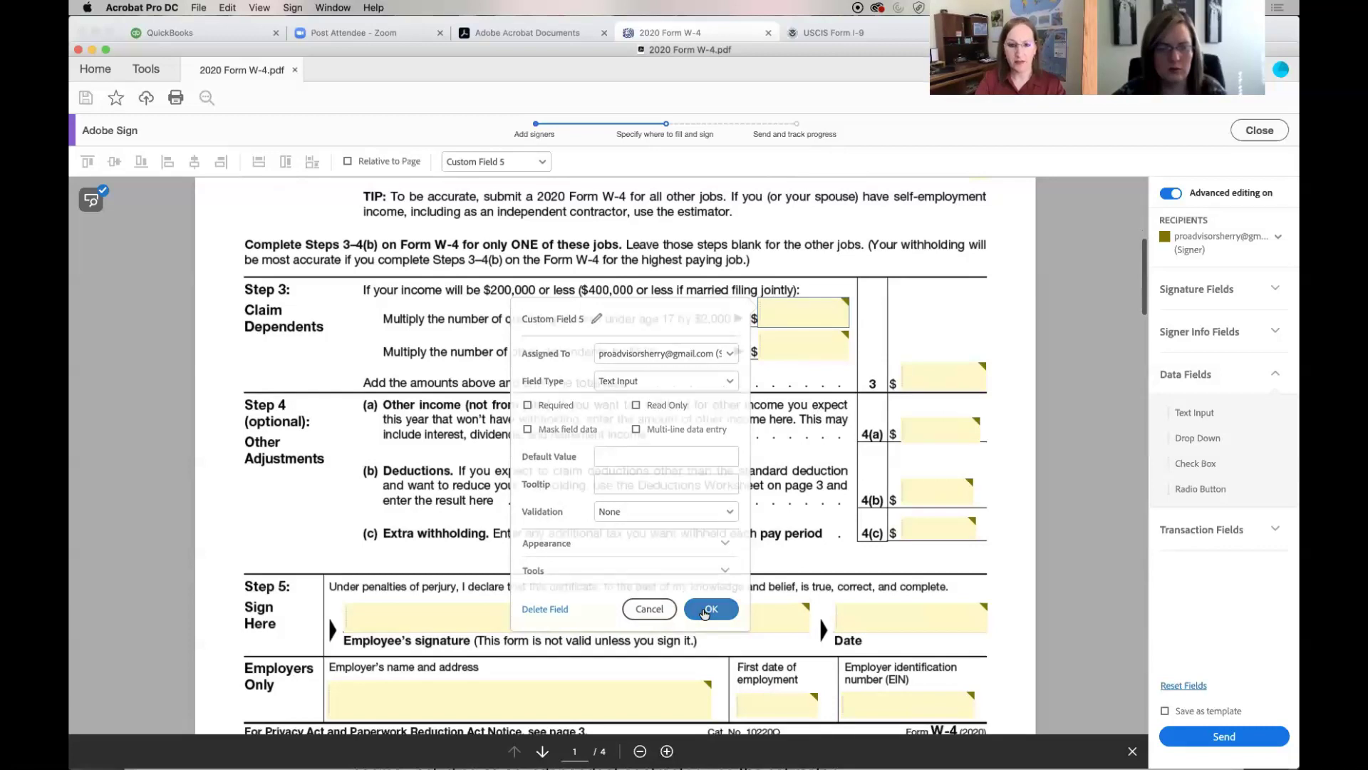
pyautogui.rightClick(805, 344)
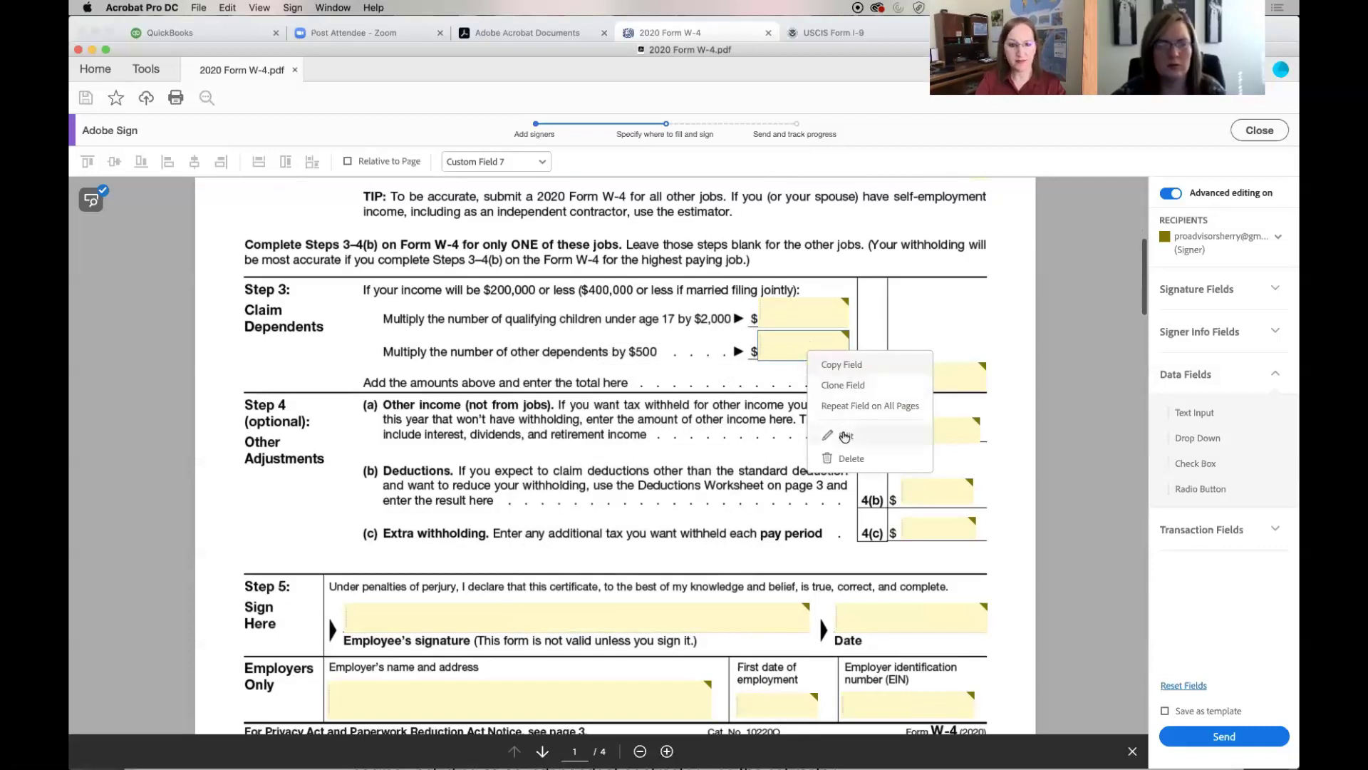
pyautogui.click(845, 437)
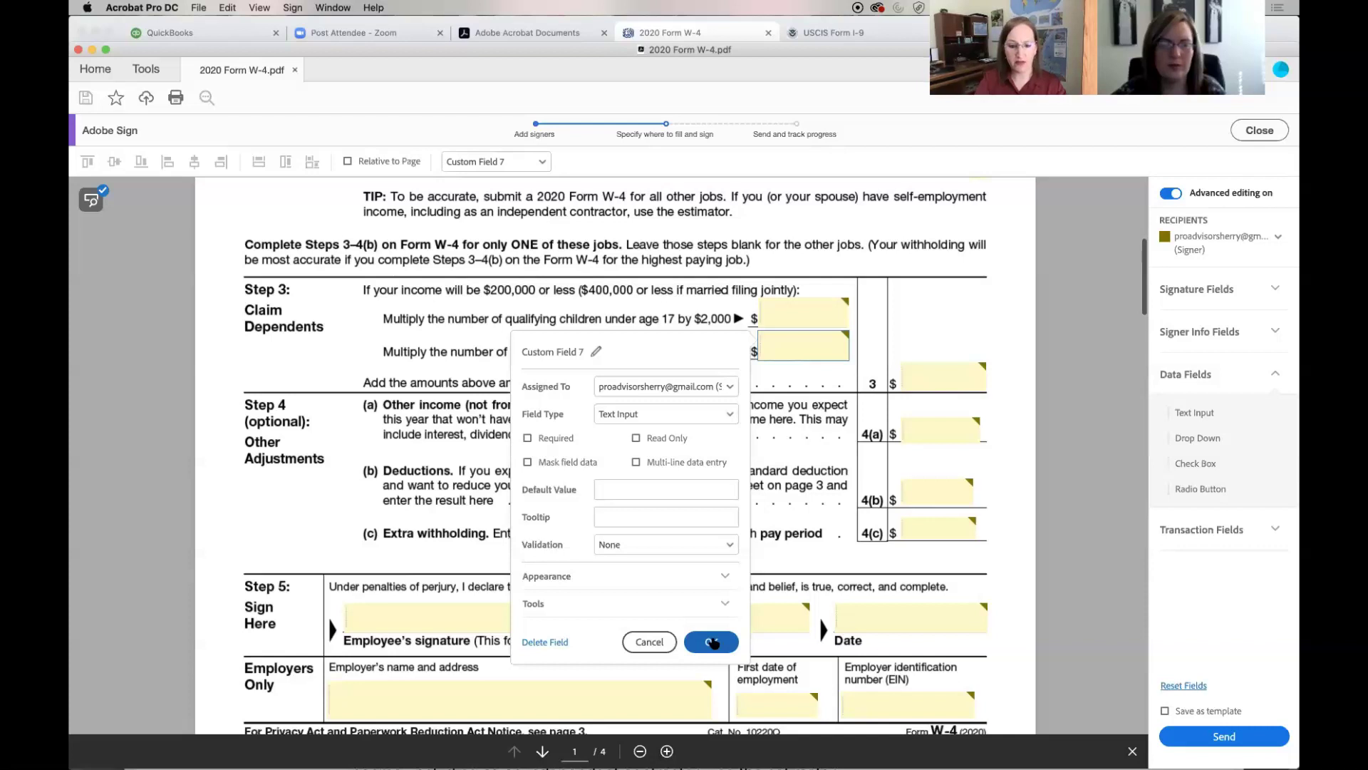
pyautogui.click(712, 642)
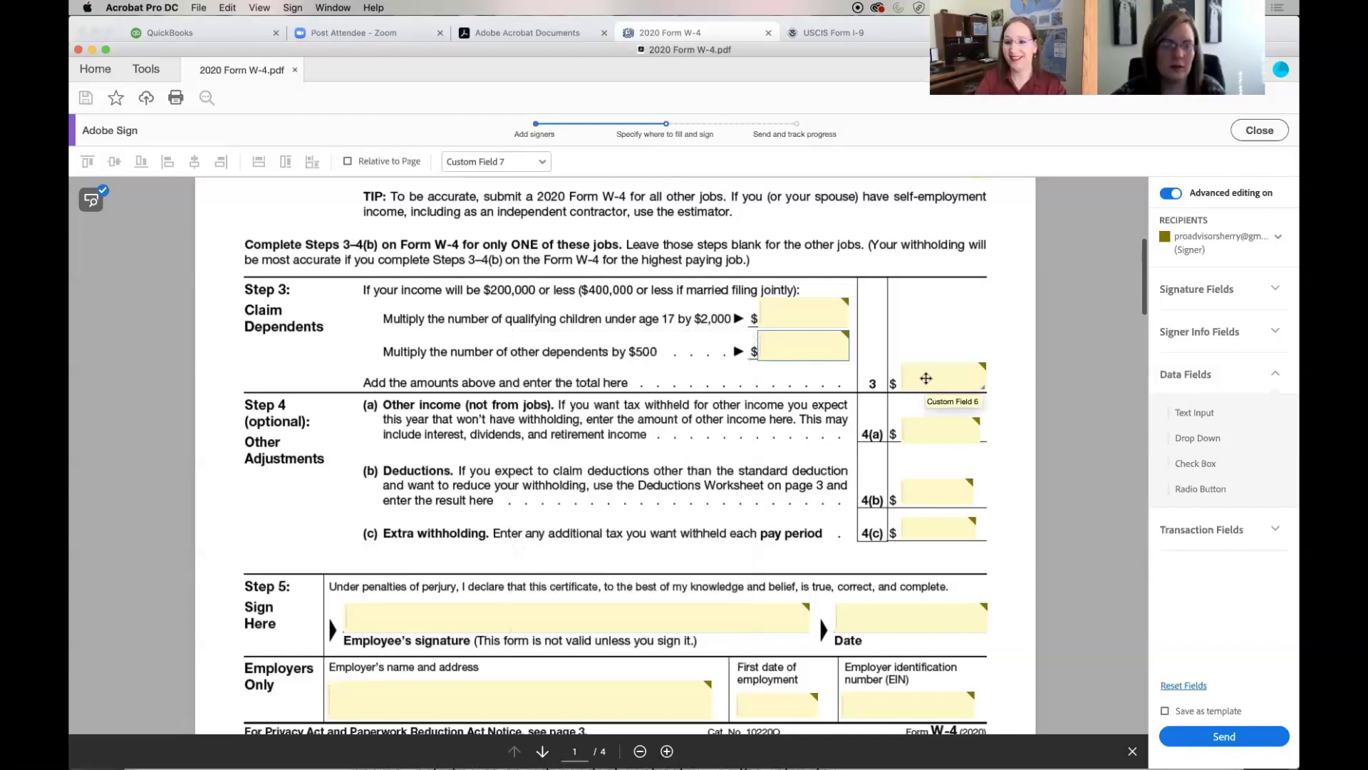
pyautogui.rightClick(926, 378)
pyautogui.click(949, 470)
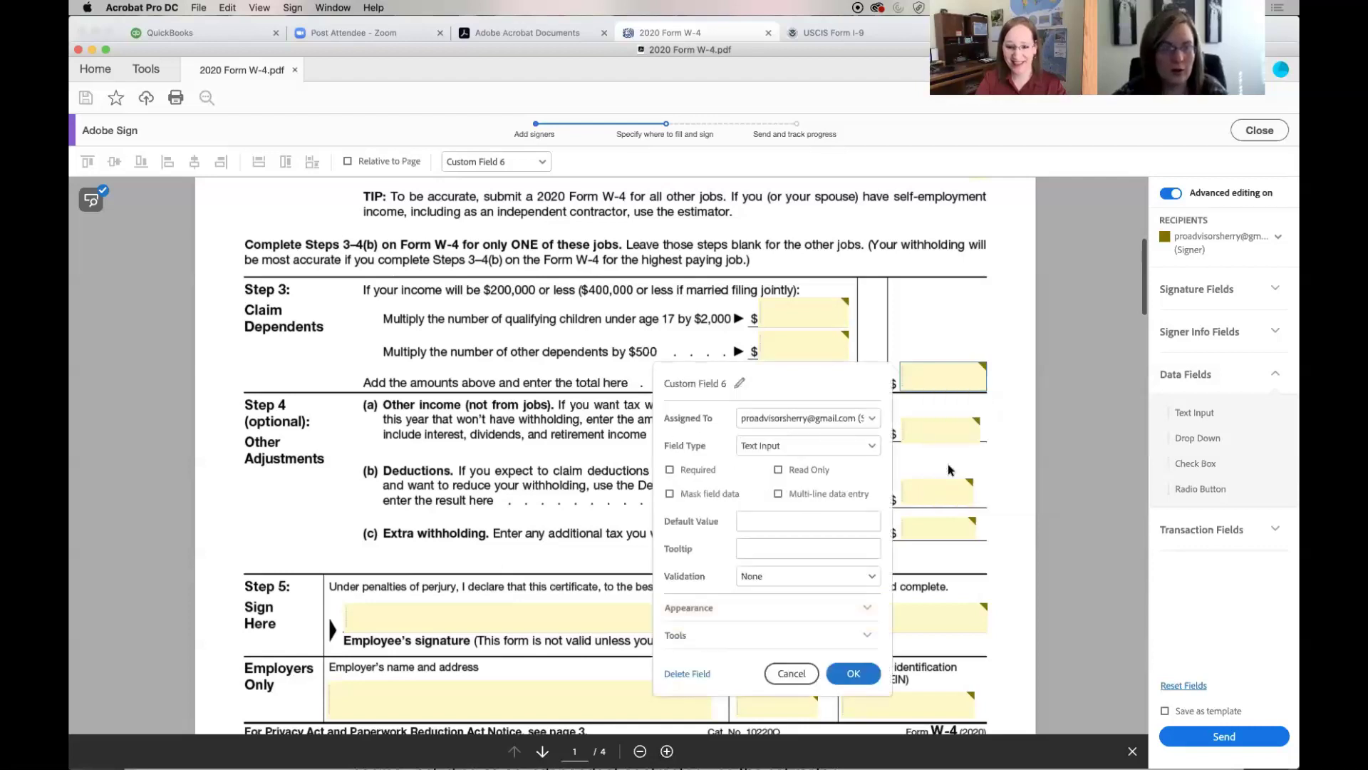
pyautogui.click(845, 674)
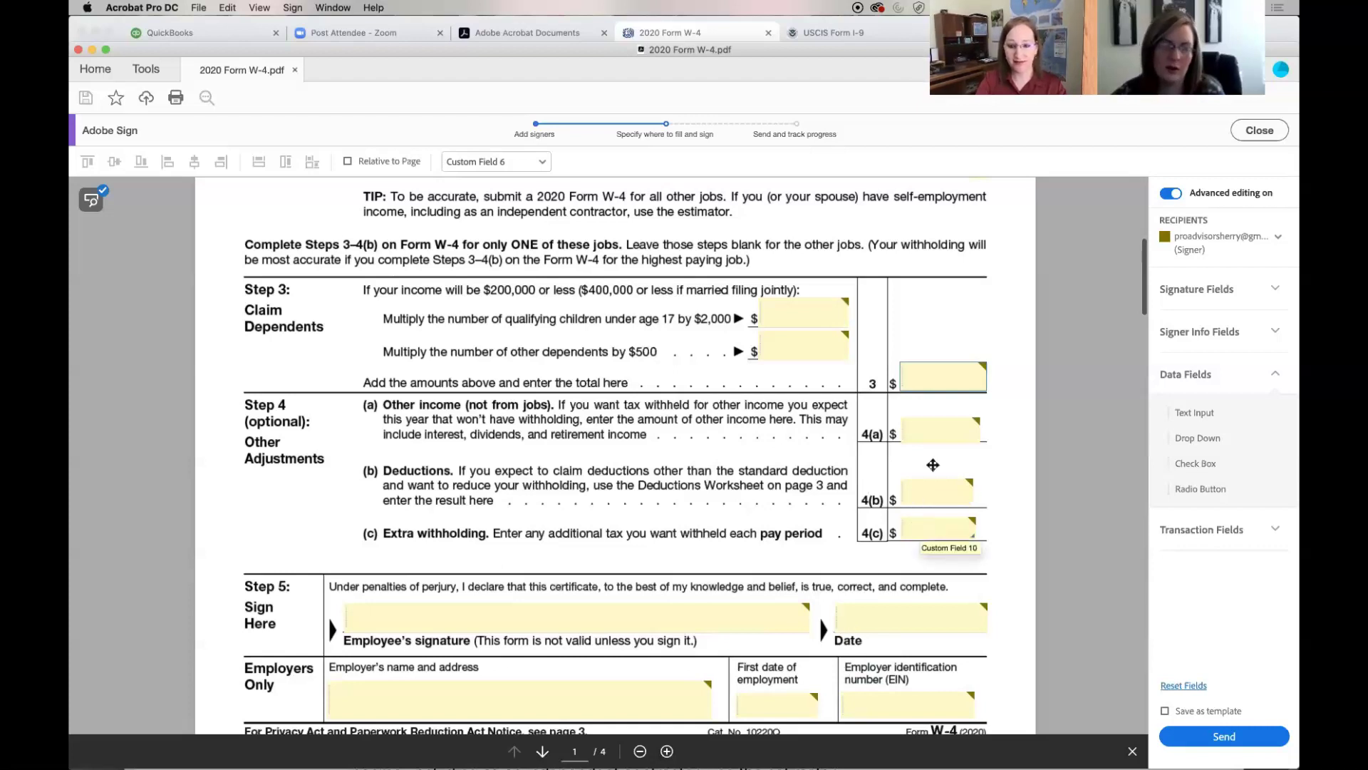
# Verify the Step 4(a), 4(b) and 4(c) amount boxes remain signer Text Input fields
pyautogui.rightClick(931, 433)
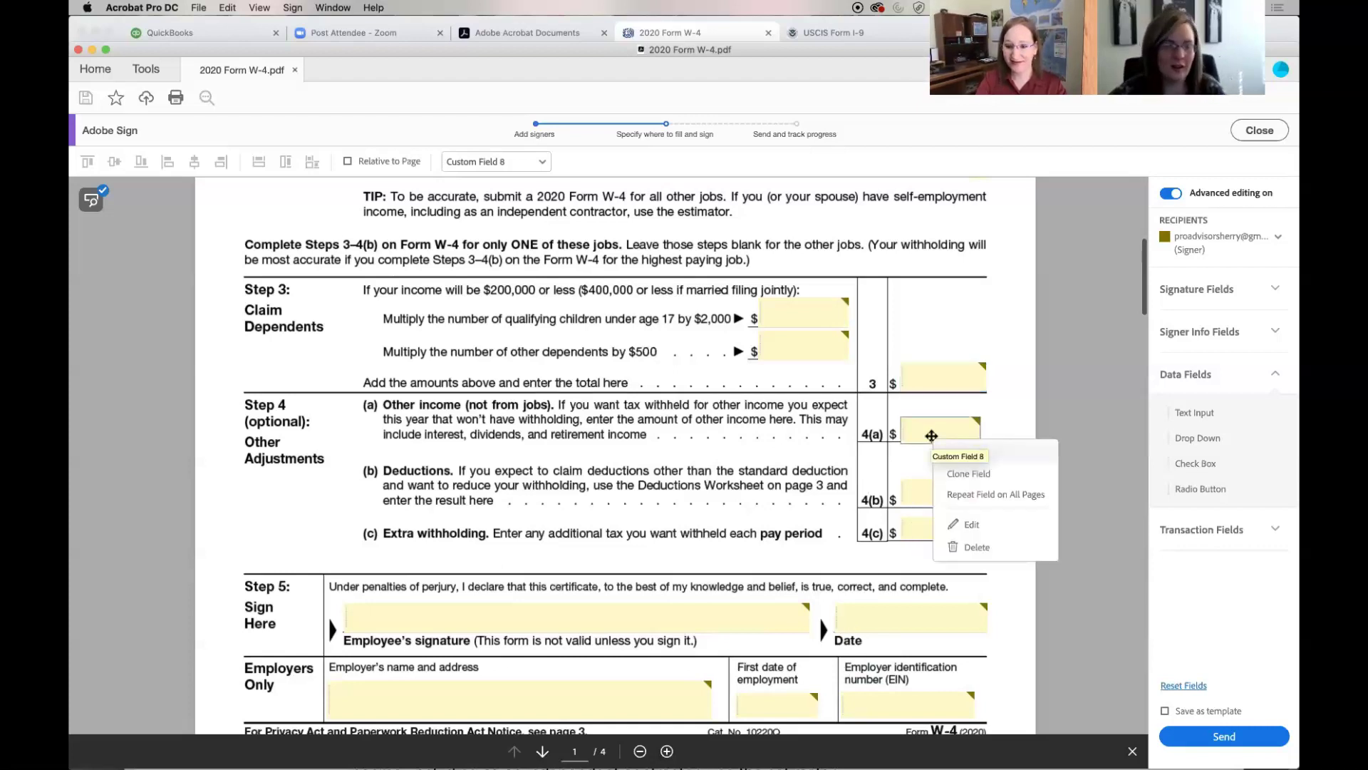
pyautogui.click(966, 525)
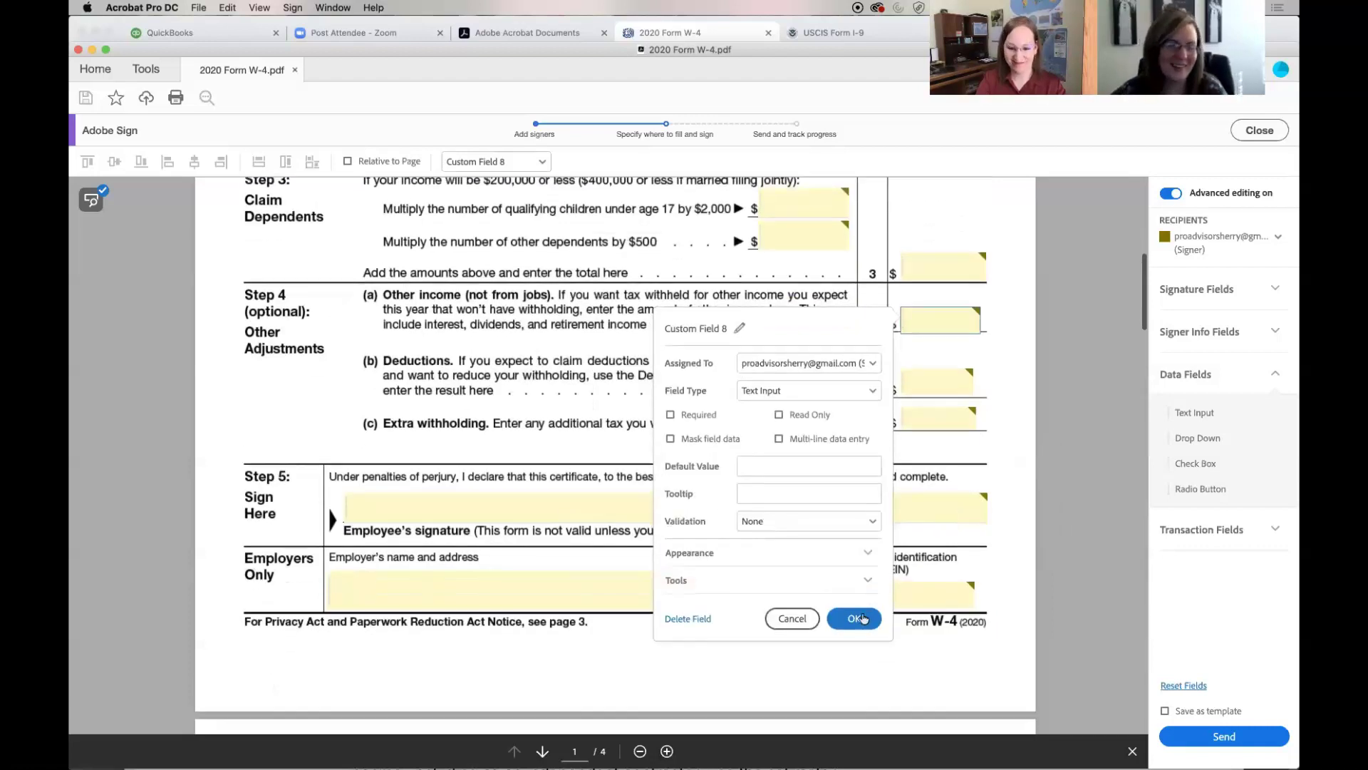
pyautogui.click(862, 618)
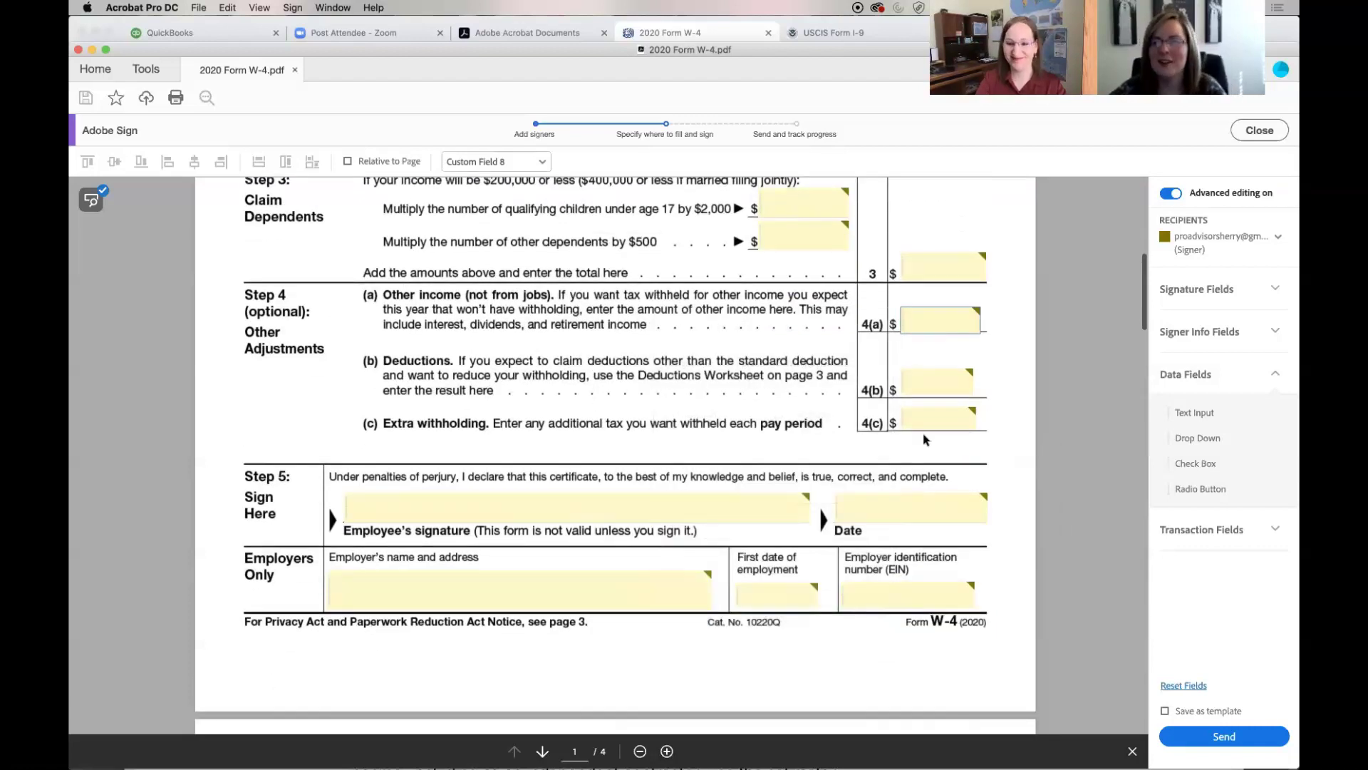
pyautogui.rightClick(923, 385)
pyautogui.click(945, 473)
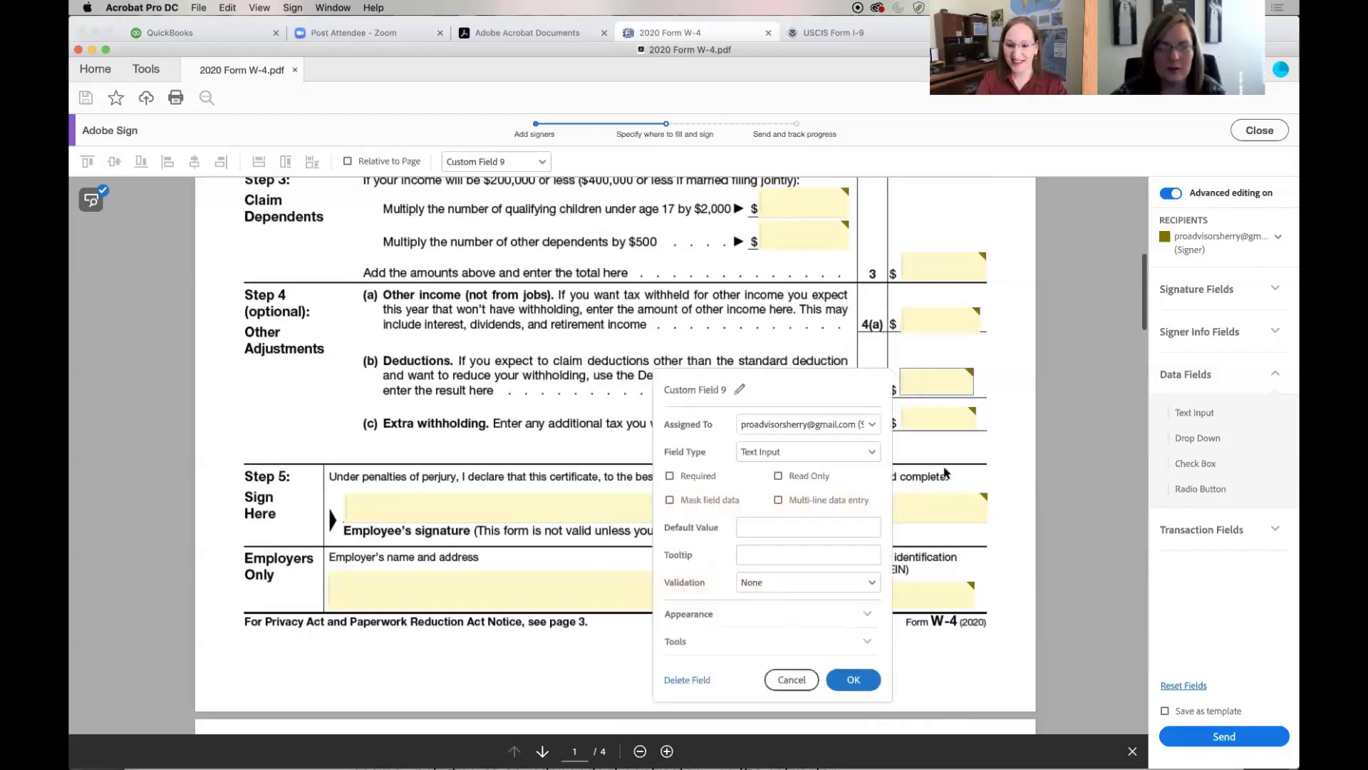
pyautogui.click(844, 682)
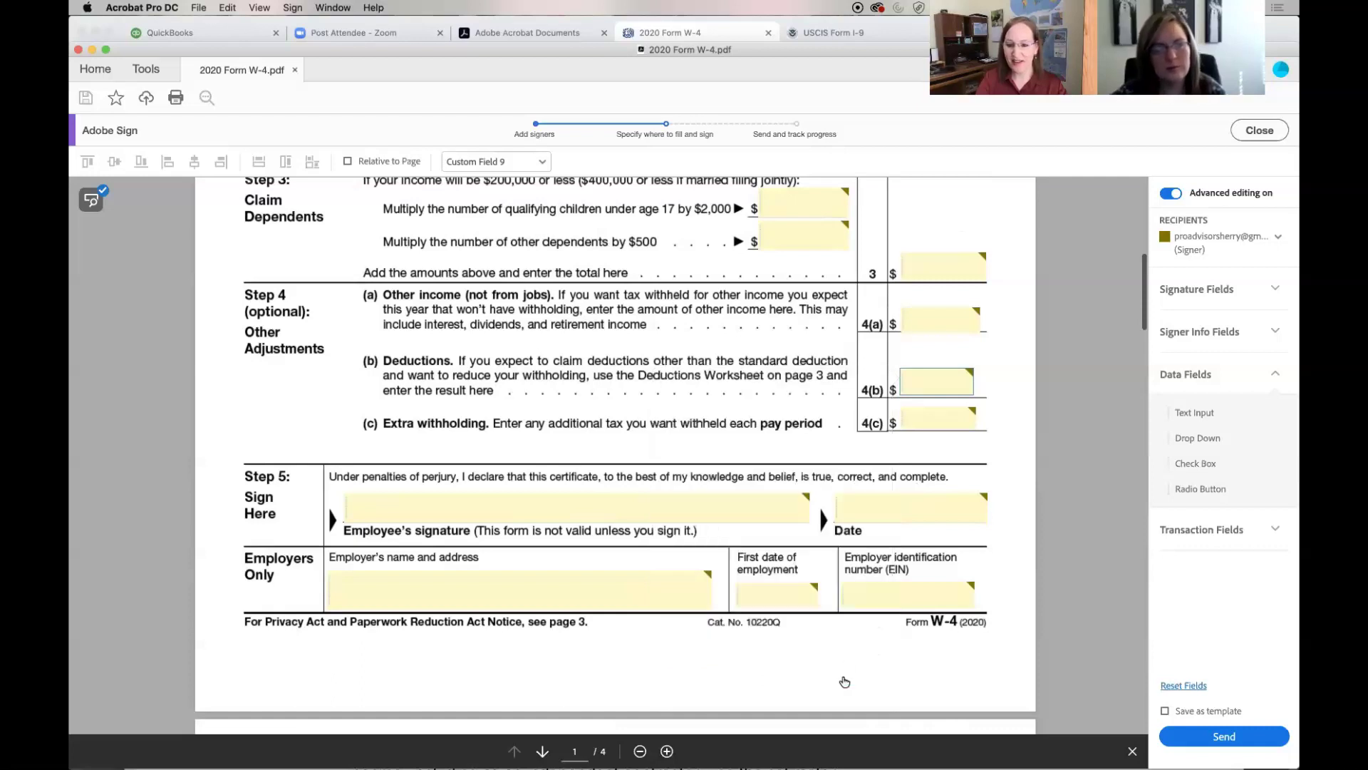
pyautogui.rightClick(920, 421)
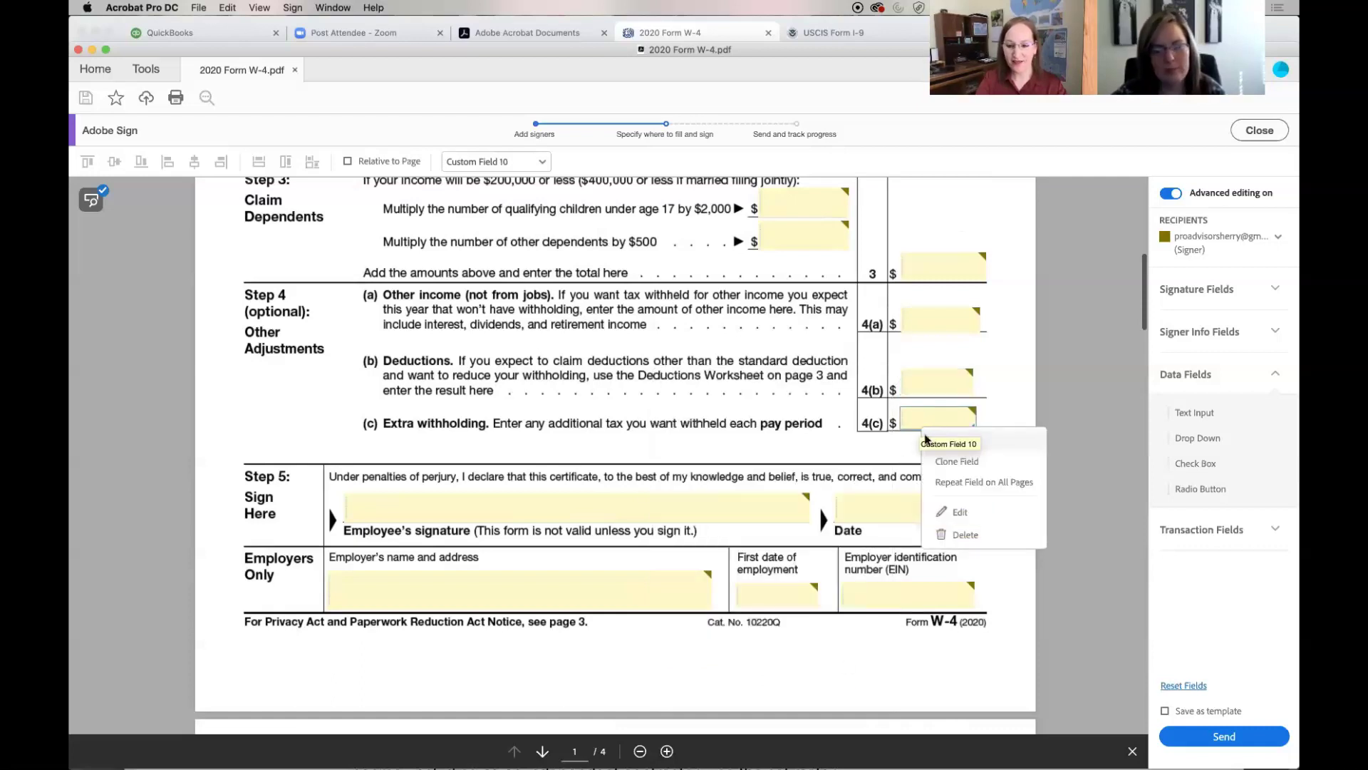
pyautogui.click(949, 511)
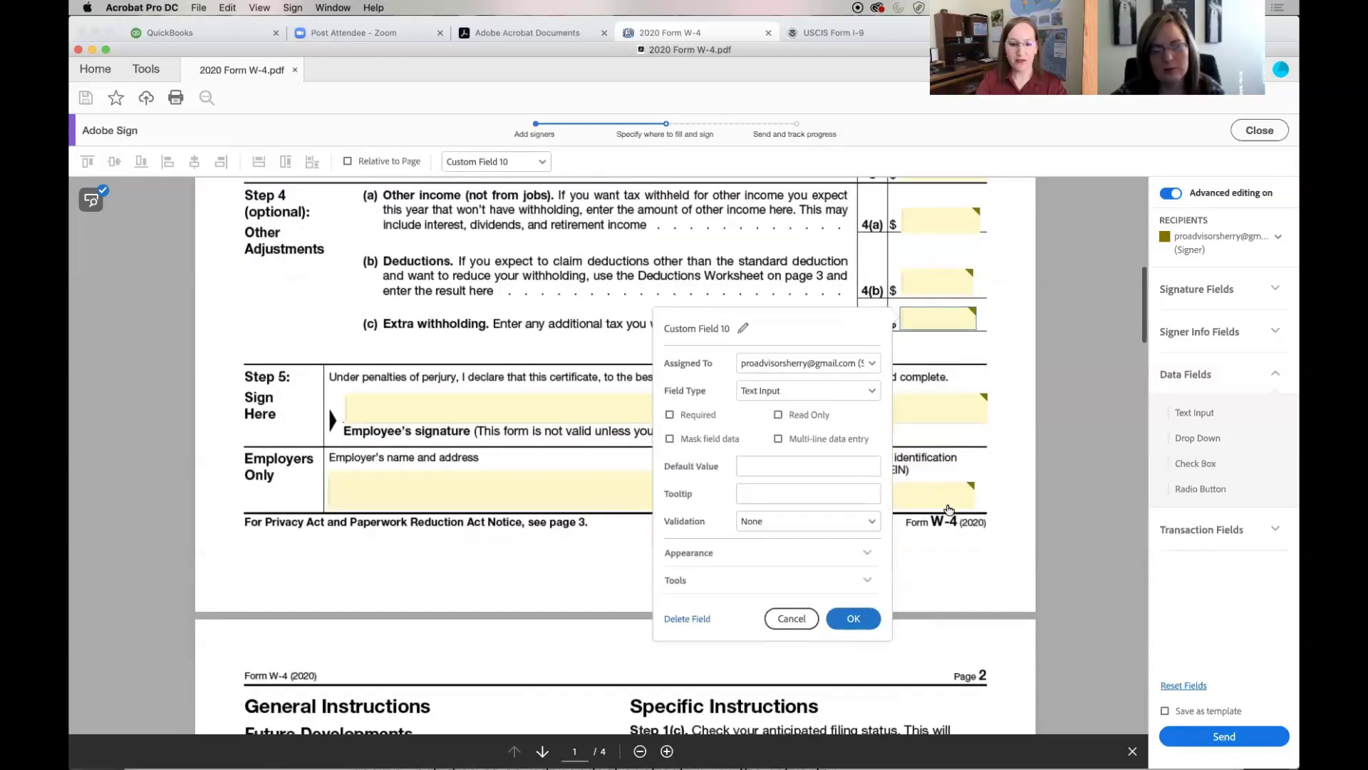
pyautogui.click(855, 620)
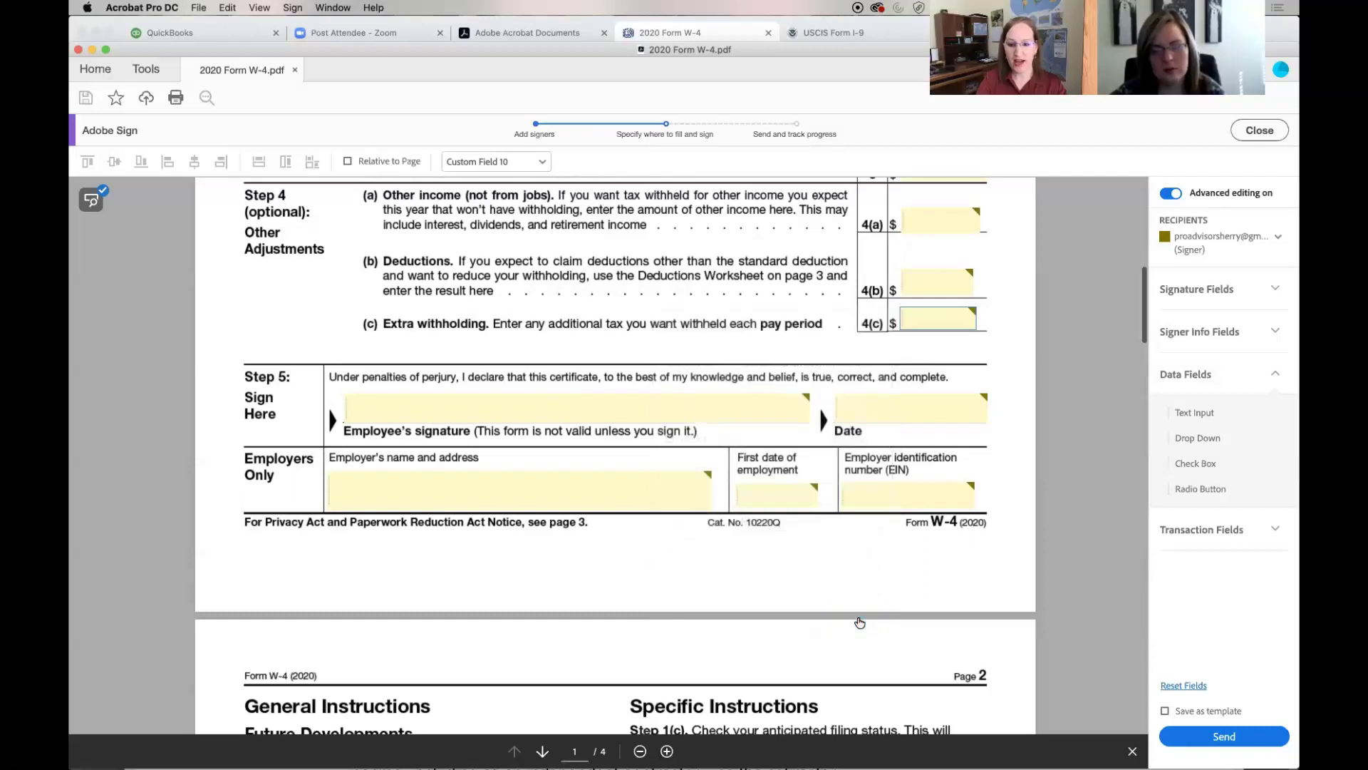
# Change the Employee's signature box's field type to Signature and save it
pyautogui.rightClick(575, 408)
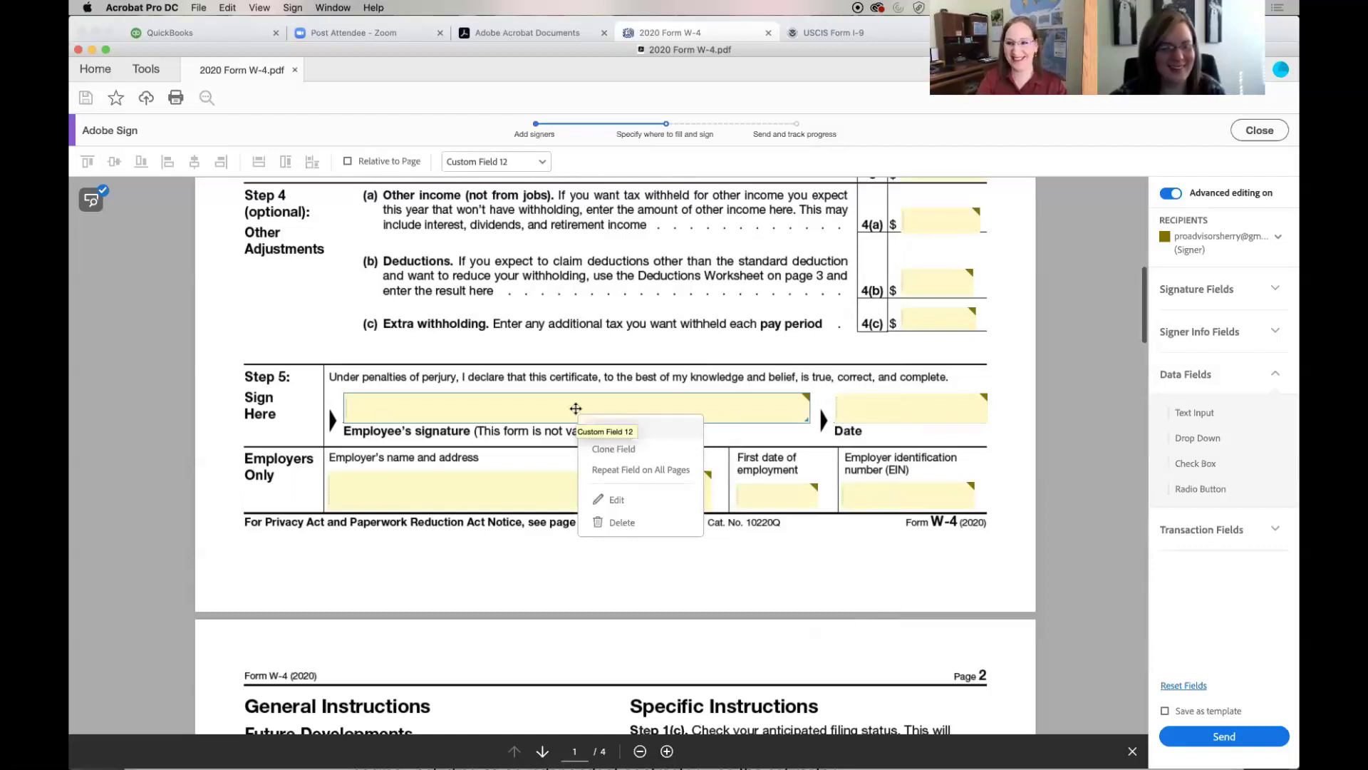
pyautogui.click(631, 501)
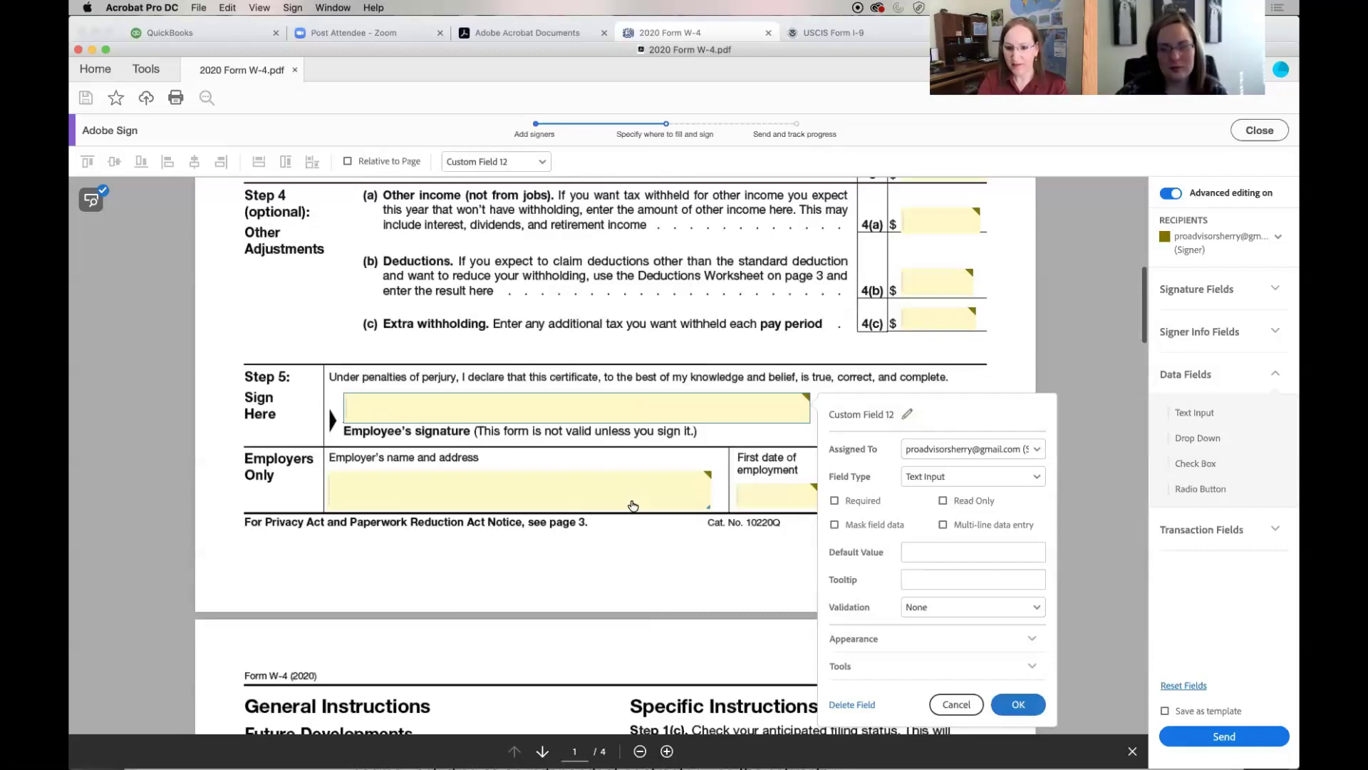
pyautogui.click(1035, 479)
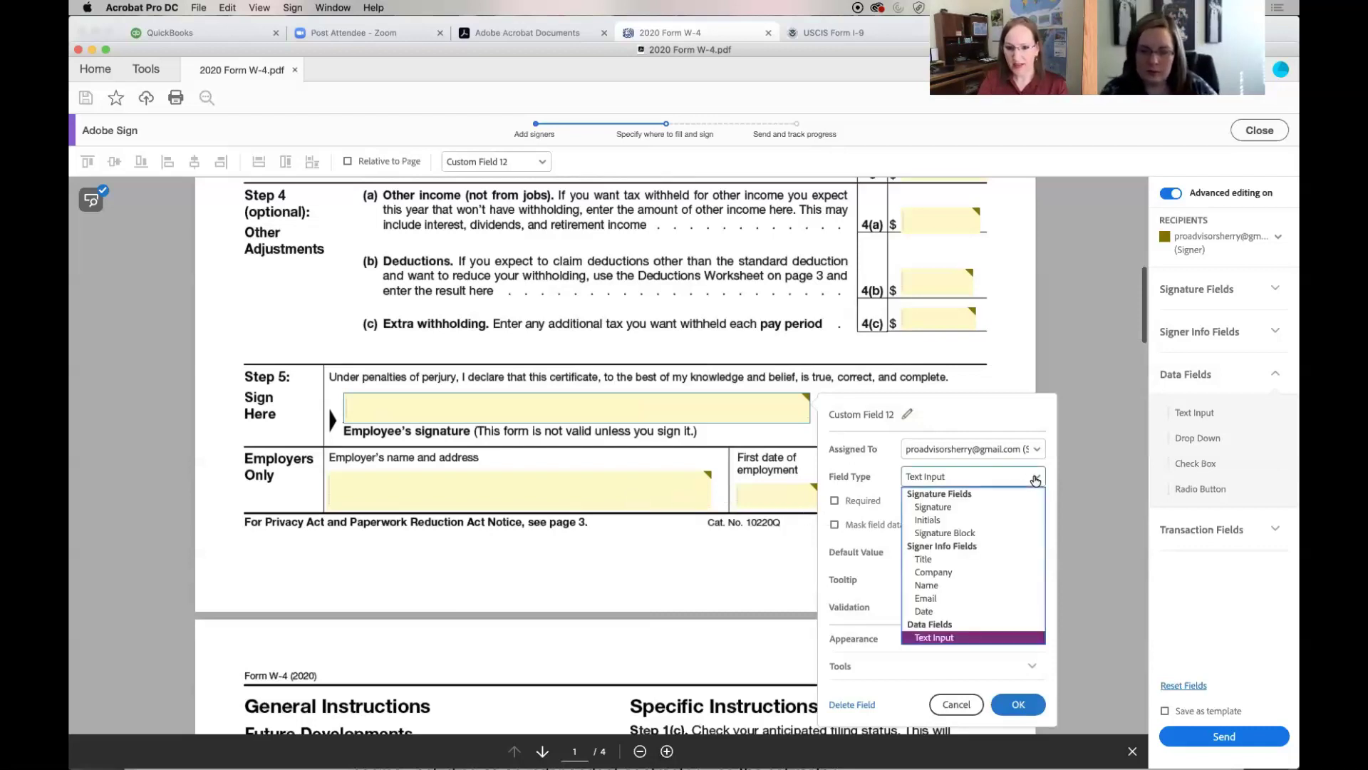
pyautogui.click(970, 507)
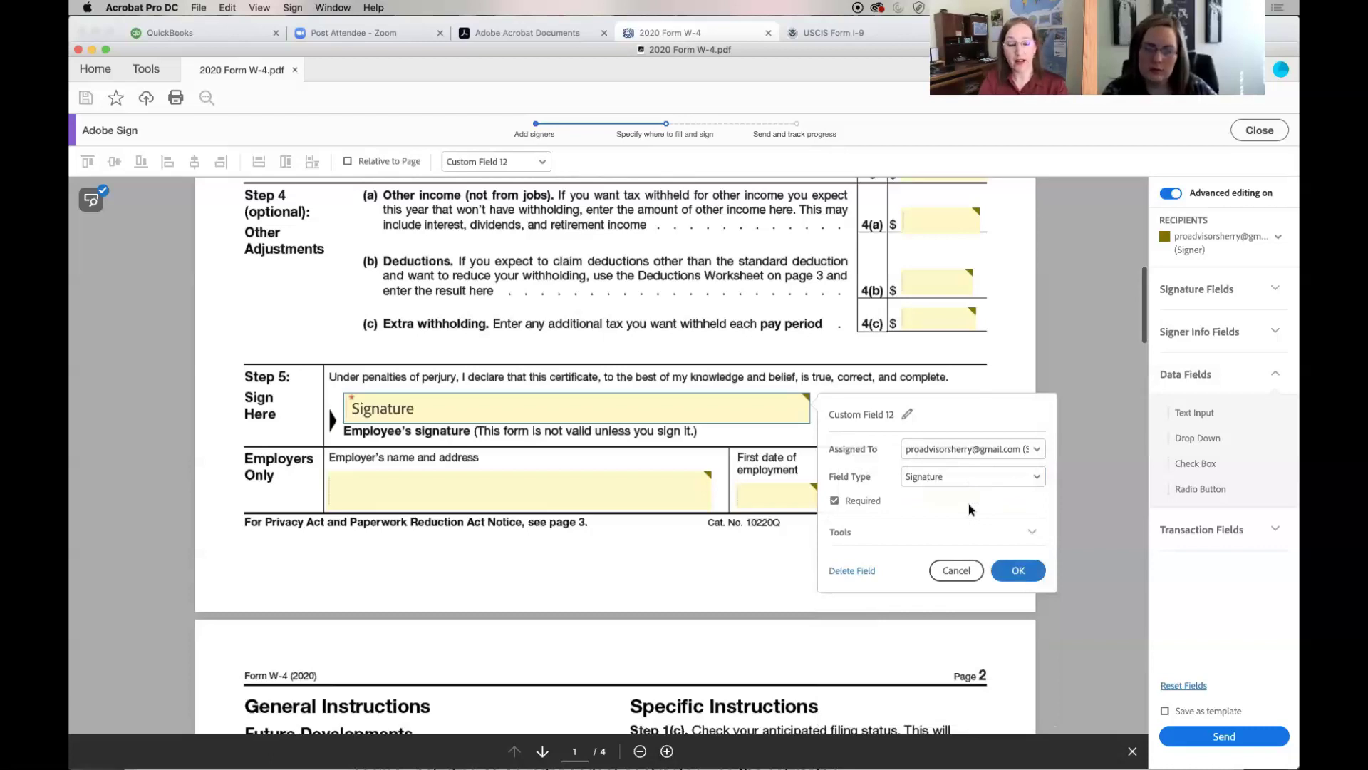
pyautogui.click(1027, 533)
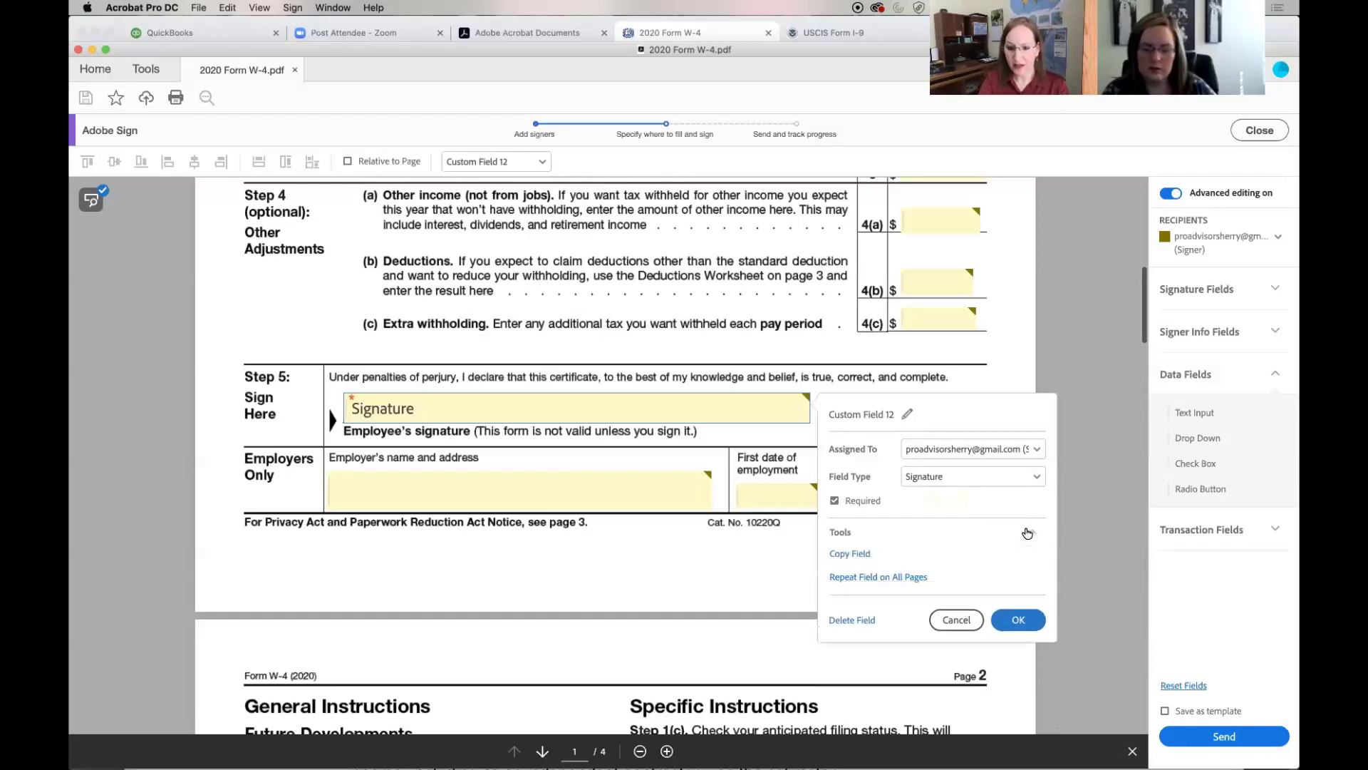
pyautogui.click(1004, 625)
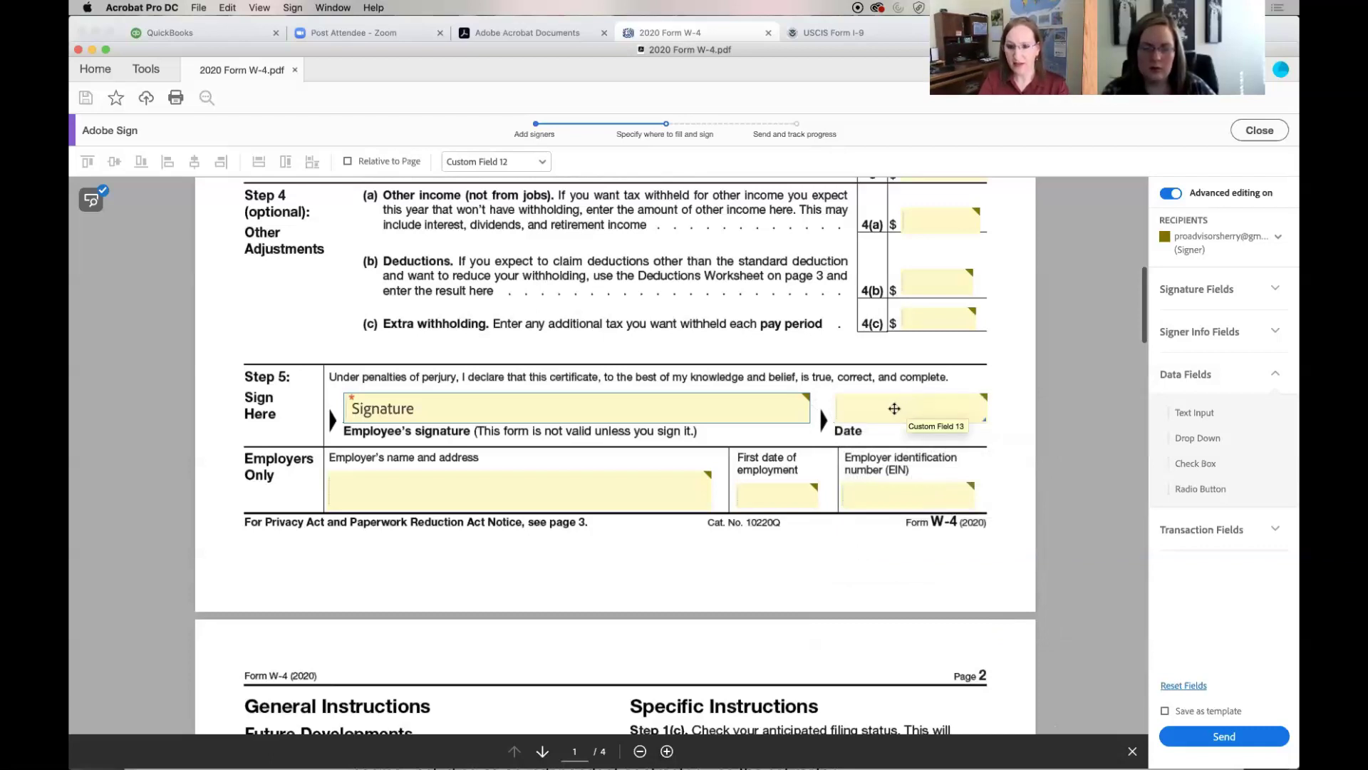
# Make the Step 5 Date box a Date field using the mm/dd/yyyy format
pyautogui.rightClick(894, 408)
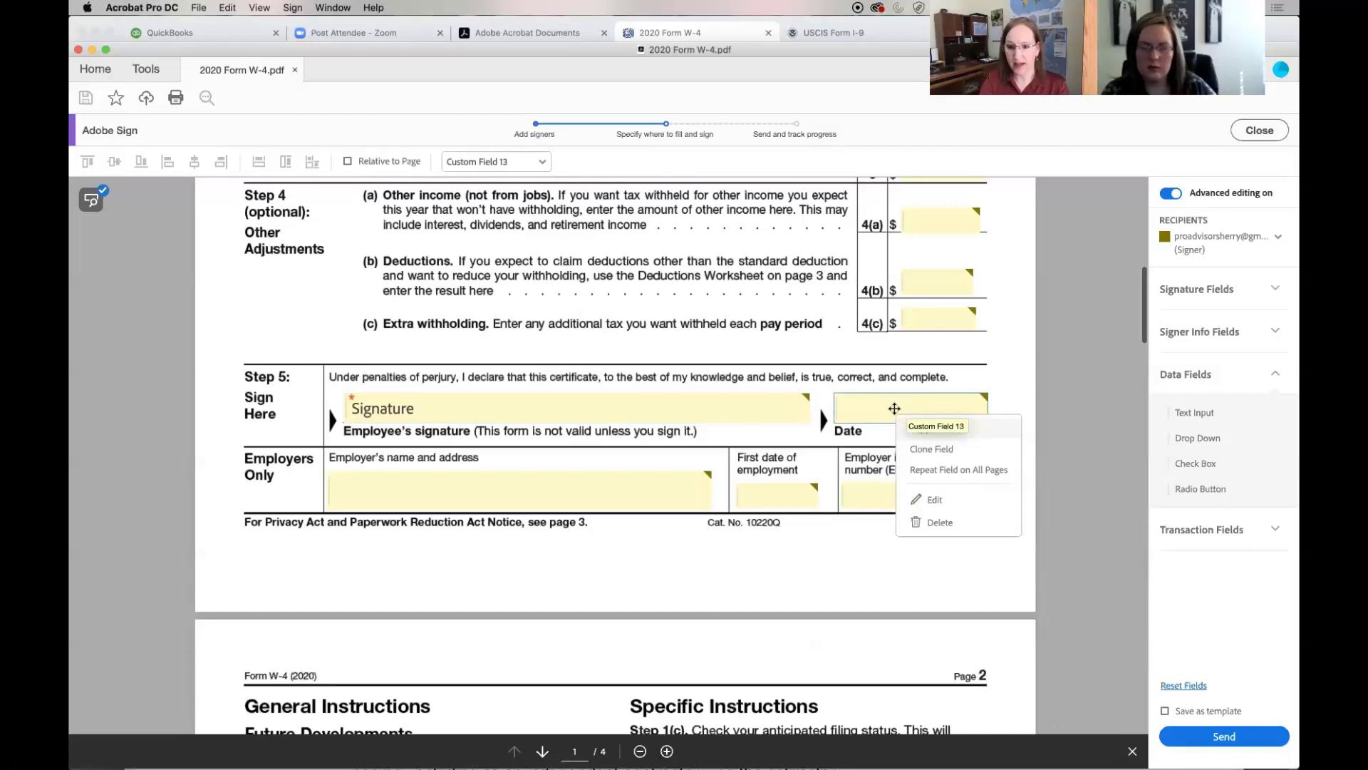
pyautogui.click(932, 499)
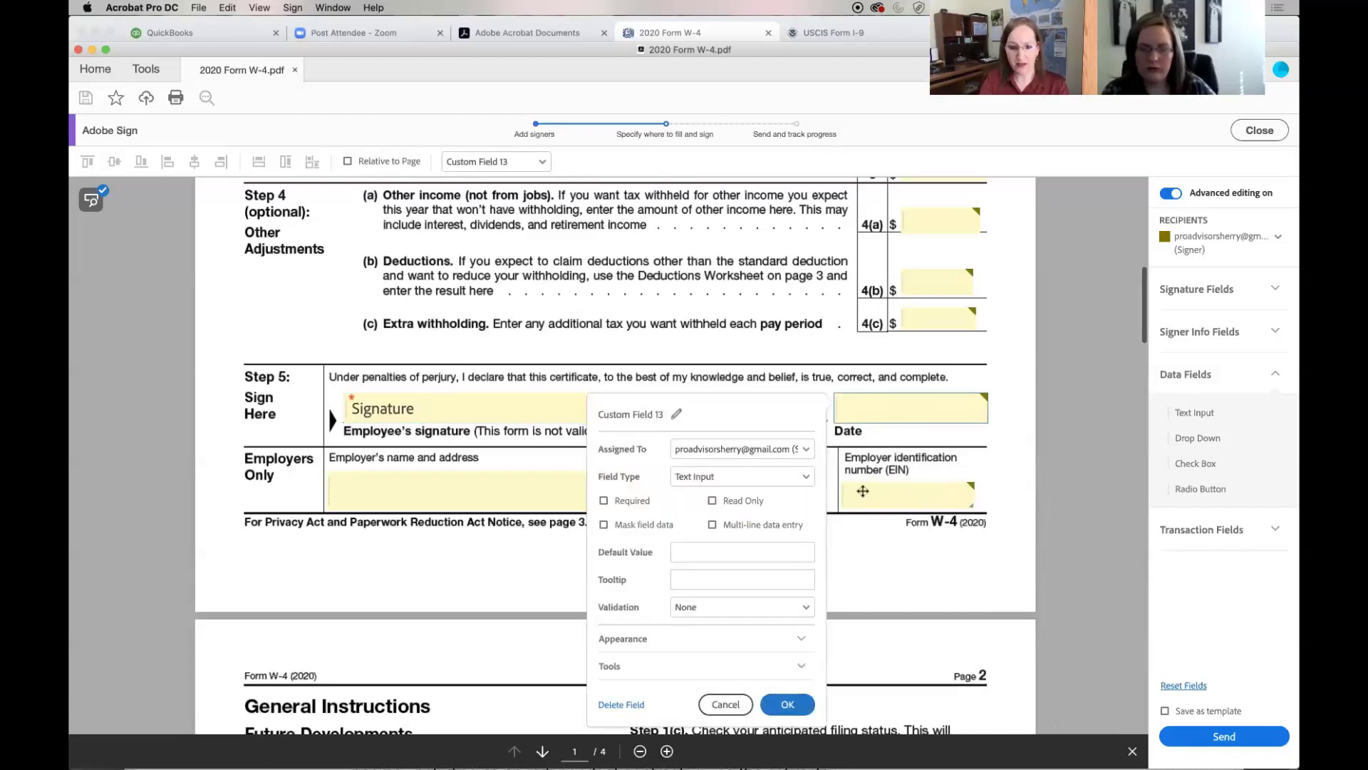
pyautogui.click(806, 477)
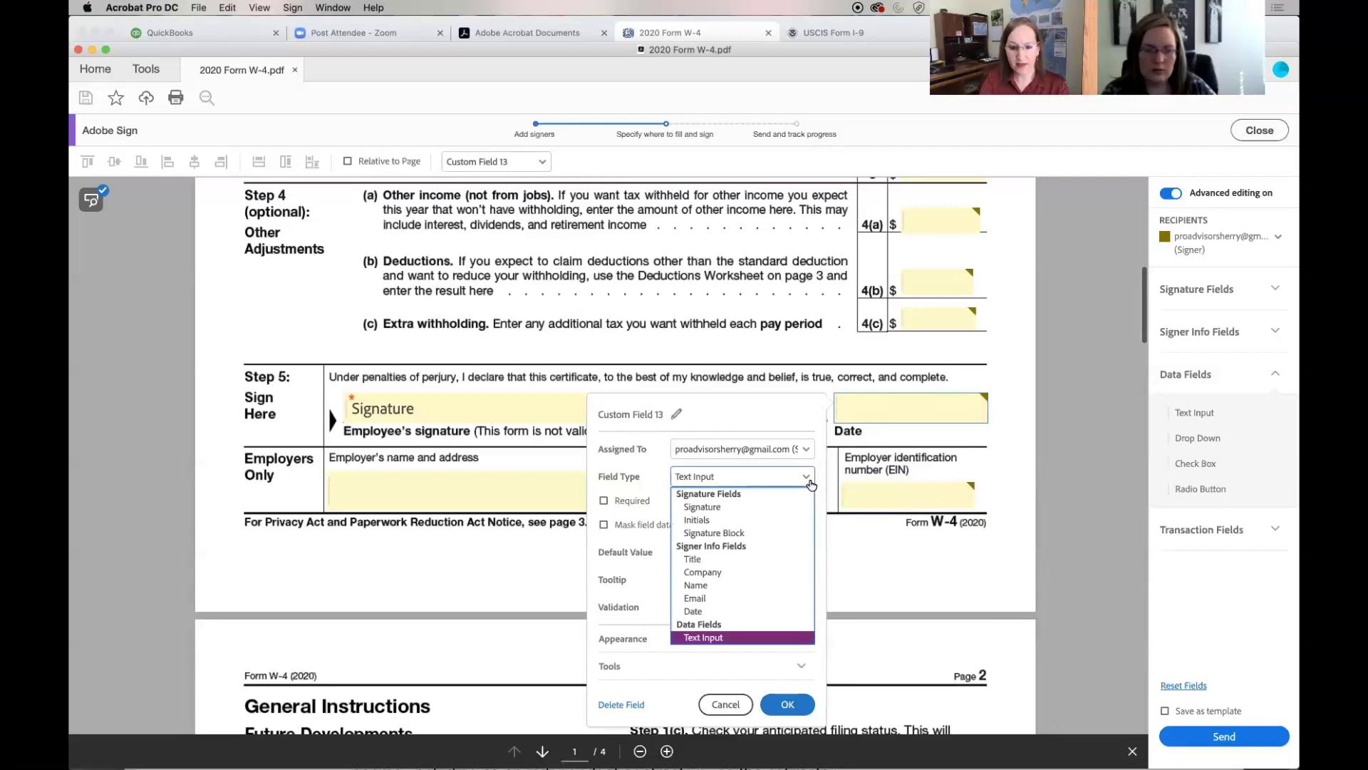
pyautogui.click(734, 612)
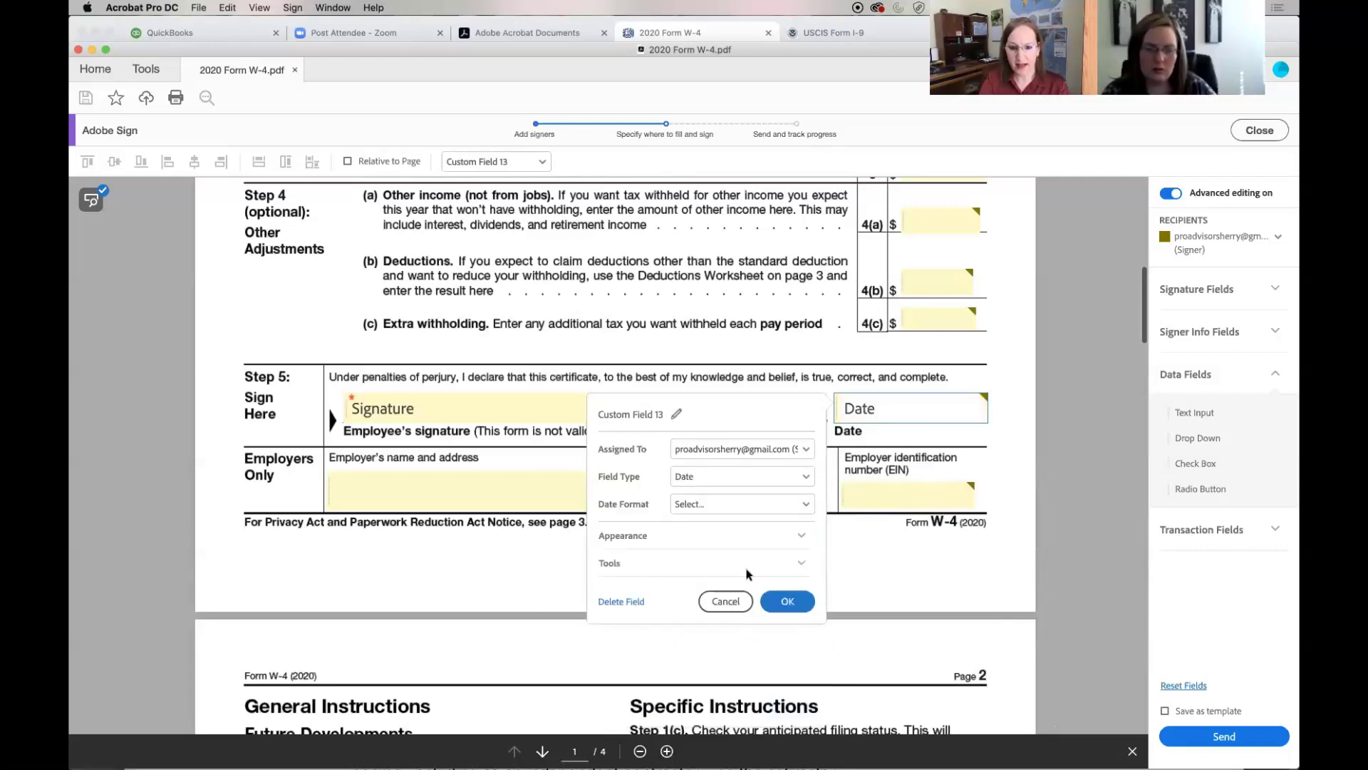
pyautogui.click(806, 506)
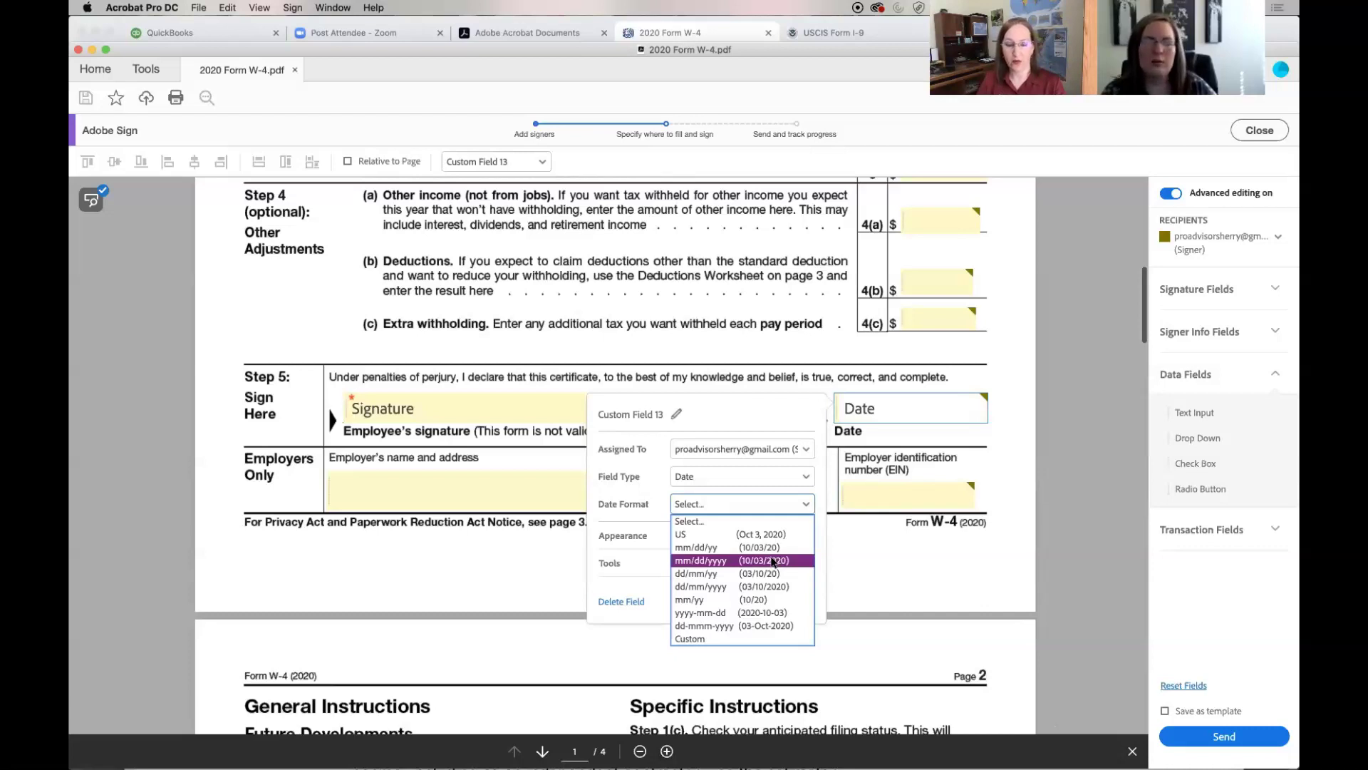
pyautogui.click(773, 563)
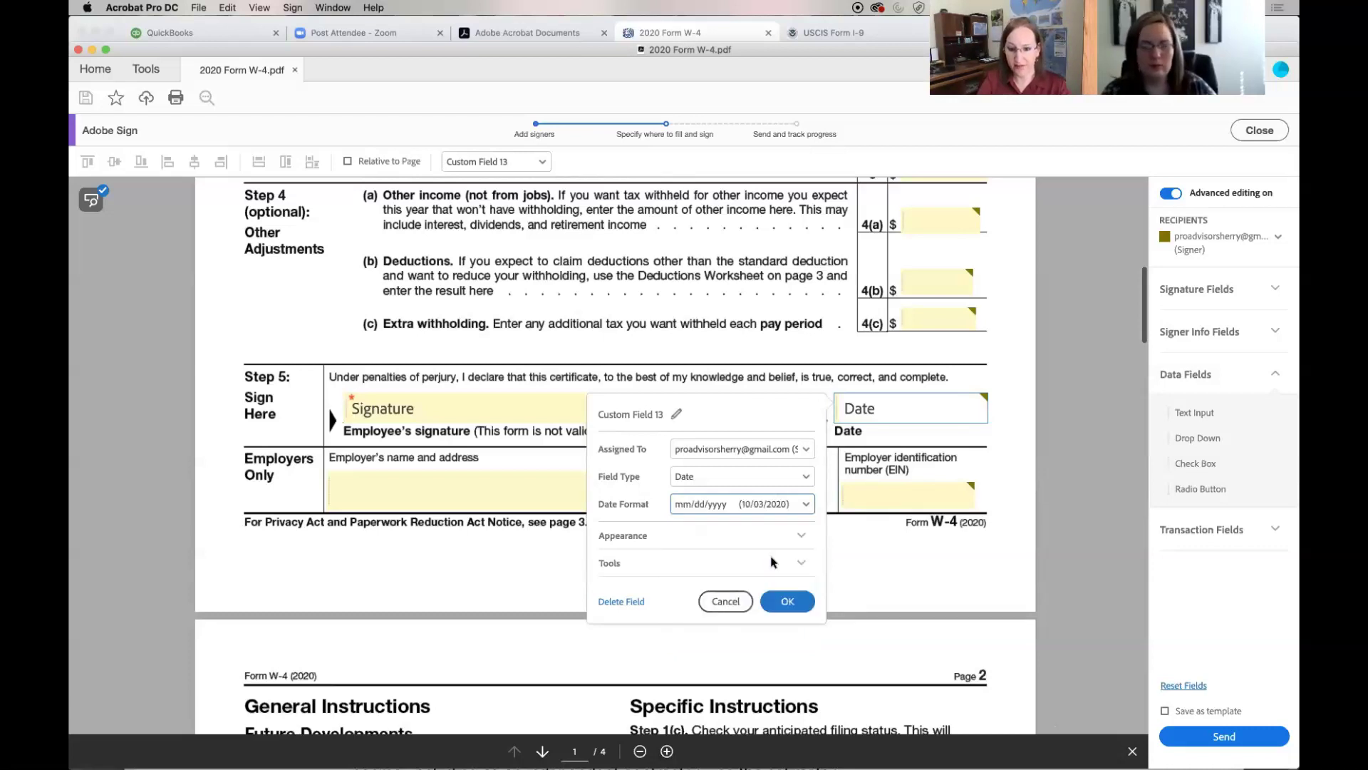
pyautogui.click(785, 600)
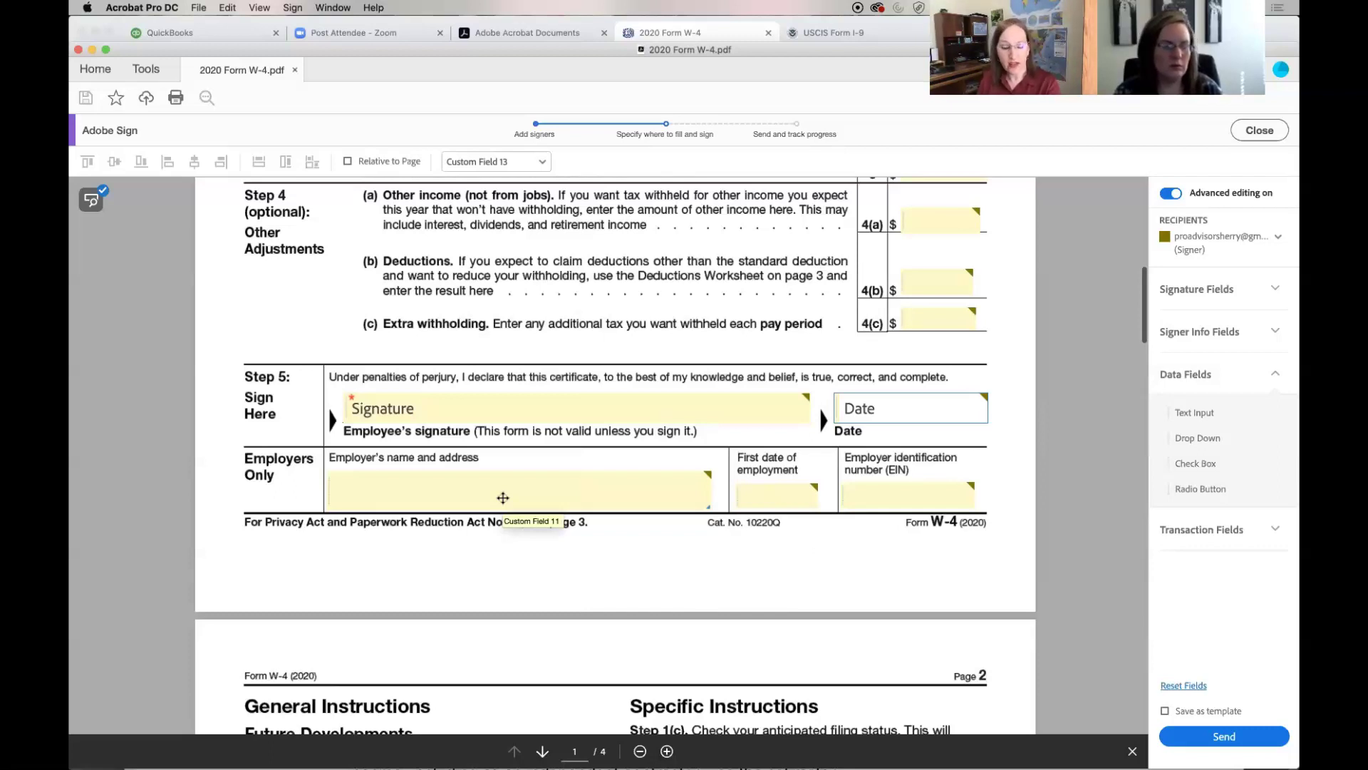
# Assign the employer name and address field to the sender as Text Input defaulting to TEST COMPANY INC
pyautogui.rightClick(503, 497)
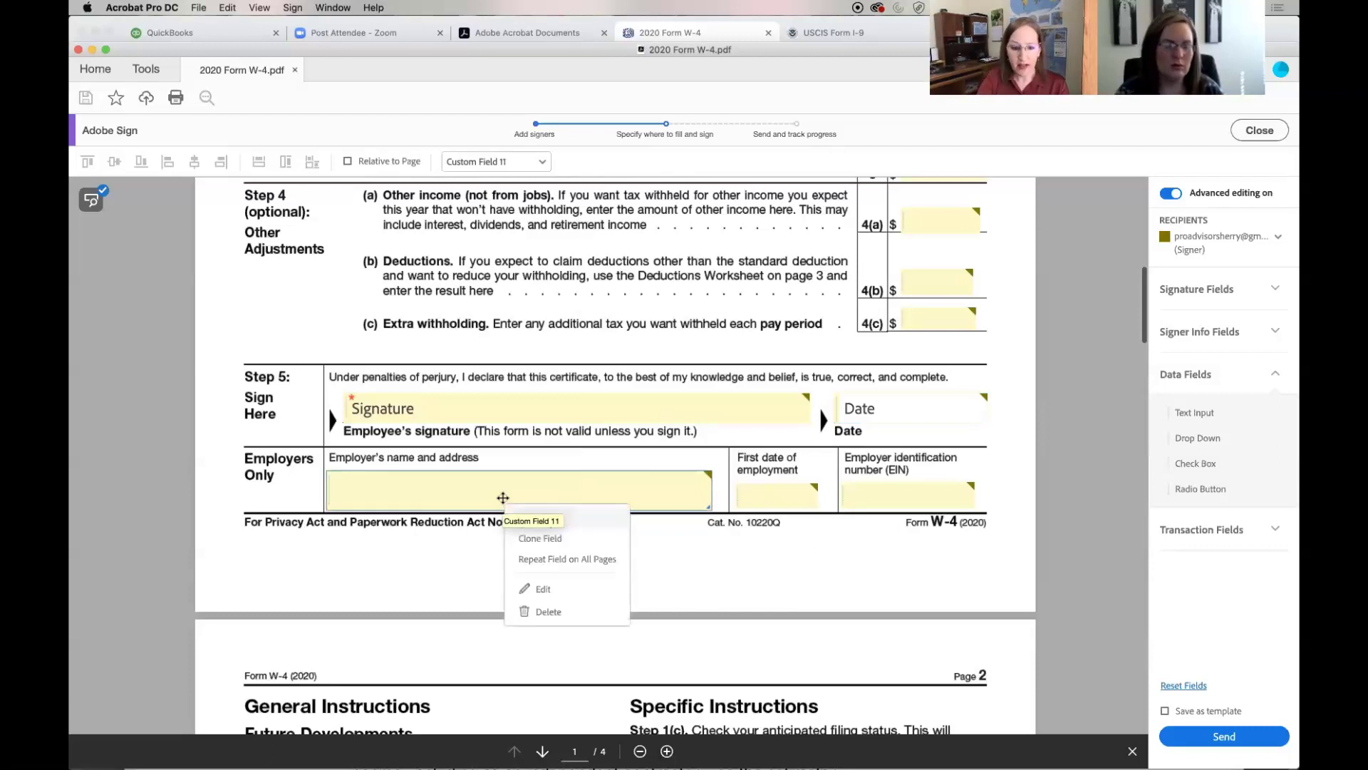
pyautogui.click(542, 591)
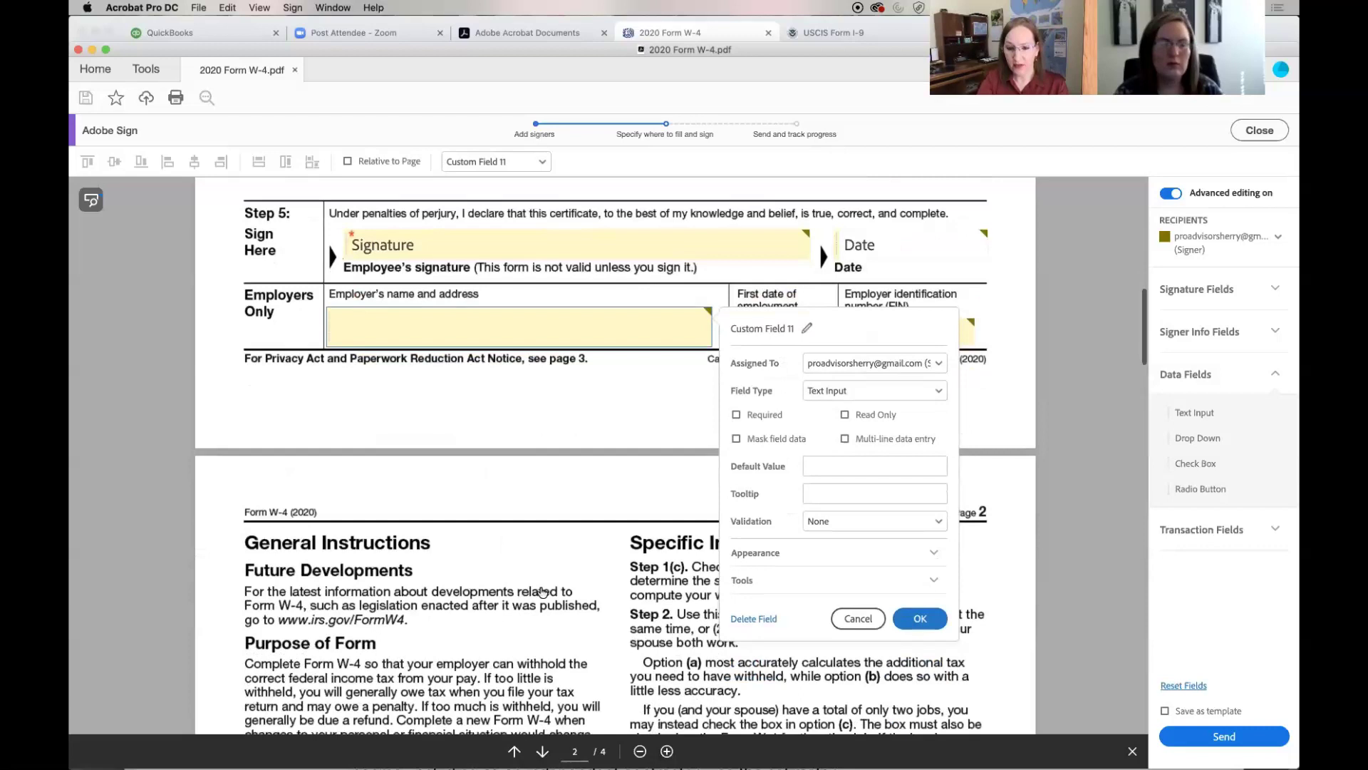
pyautogui.click(904, 369)
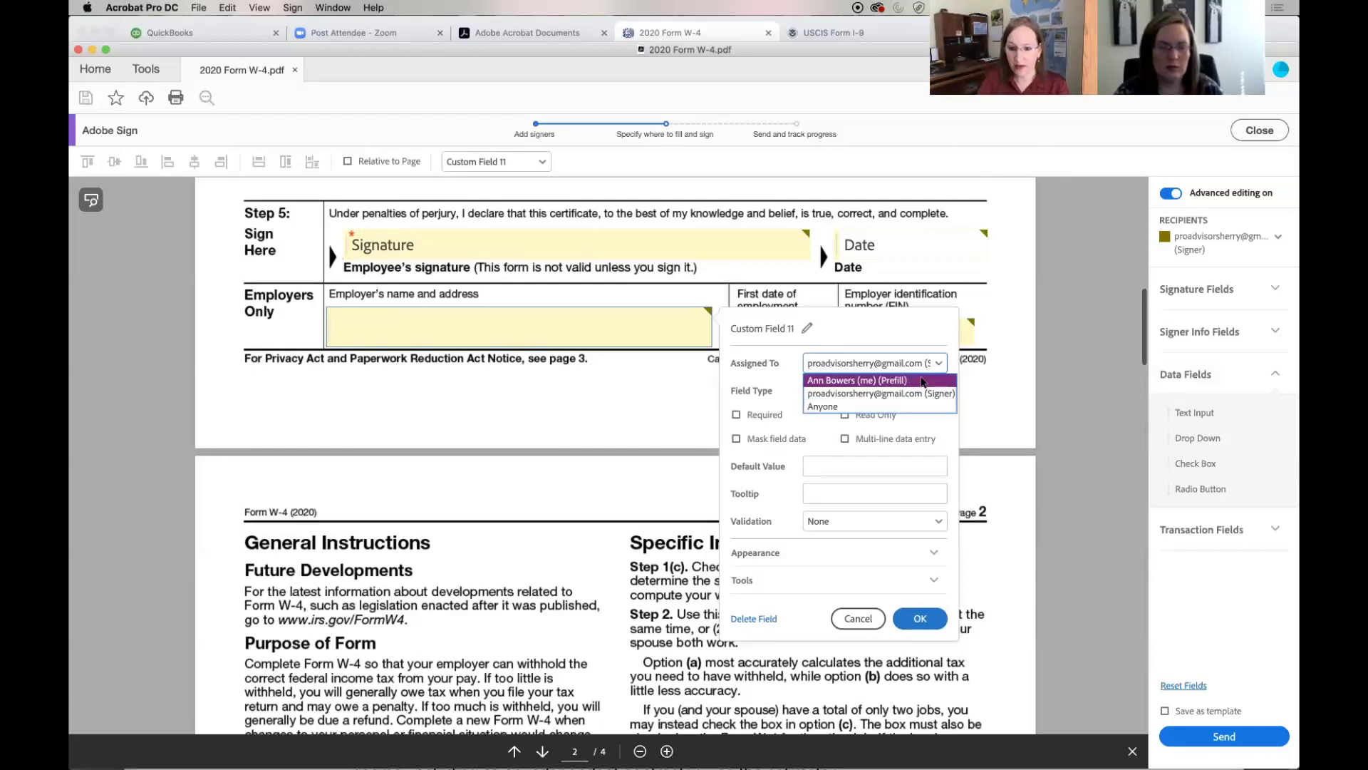
pyautogui.click(921, 382)
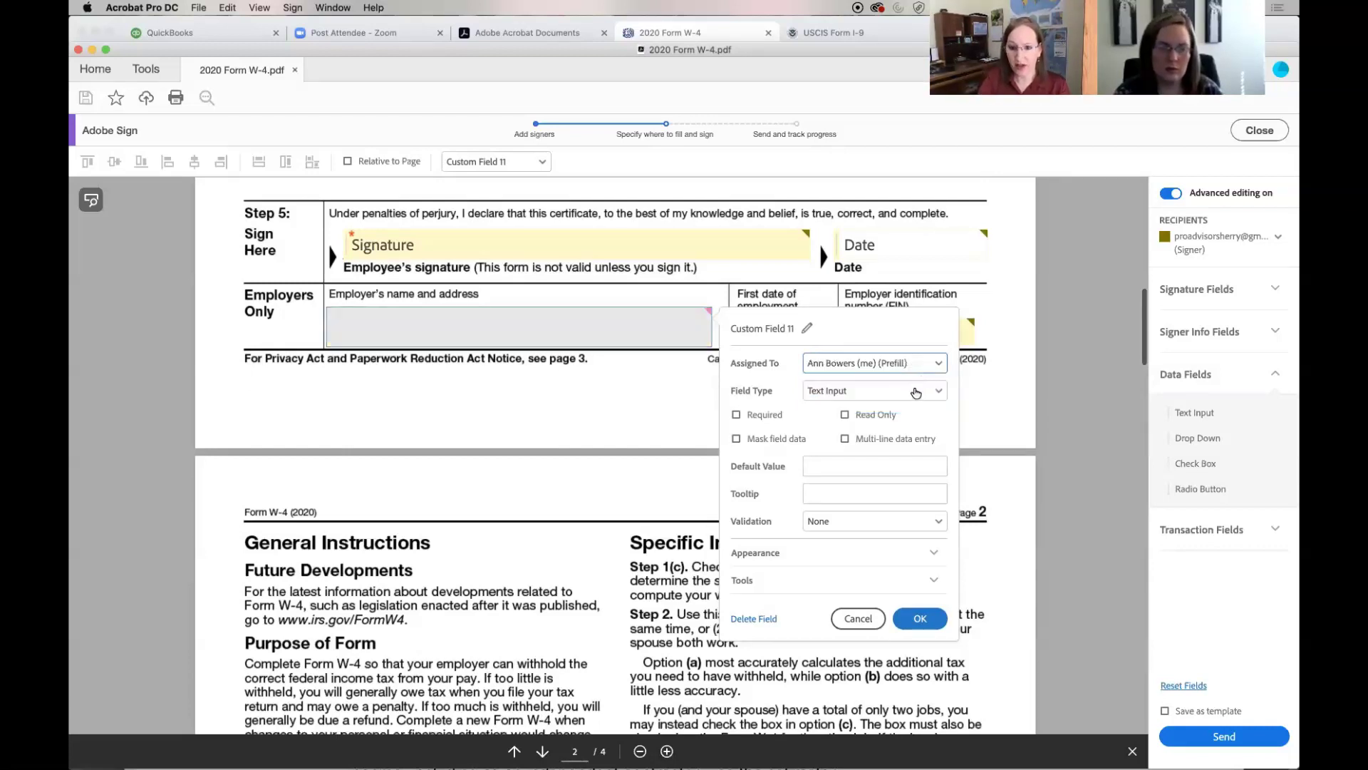
pyautogui.click(917, 391)
pyautogui.click(916, 392)
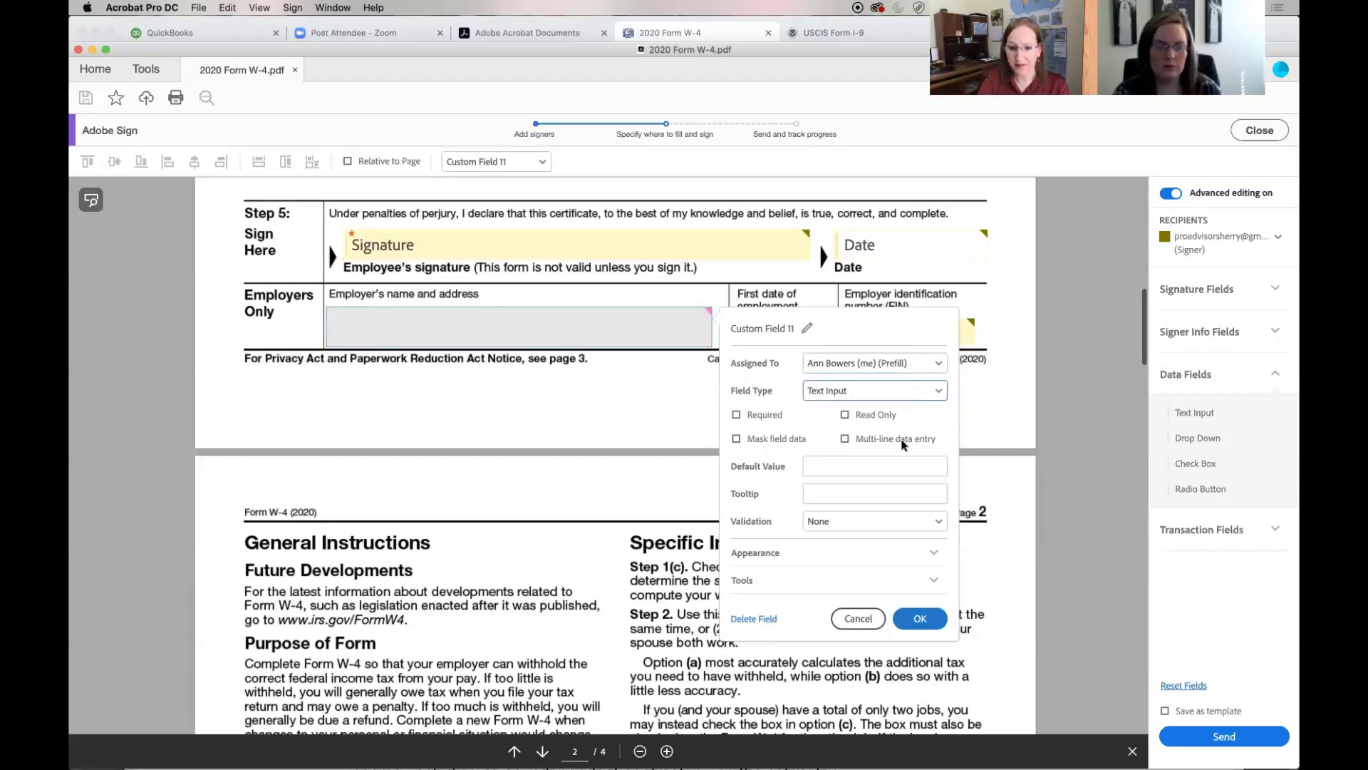
pyautogui.click(918, 467)
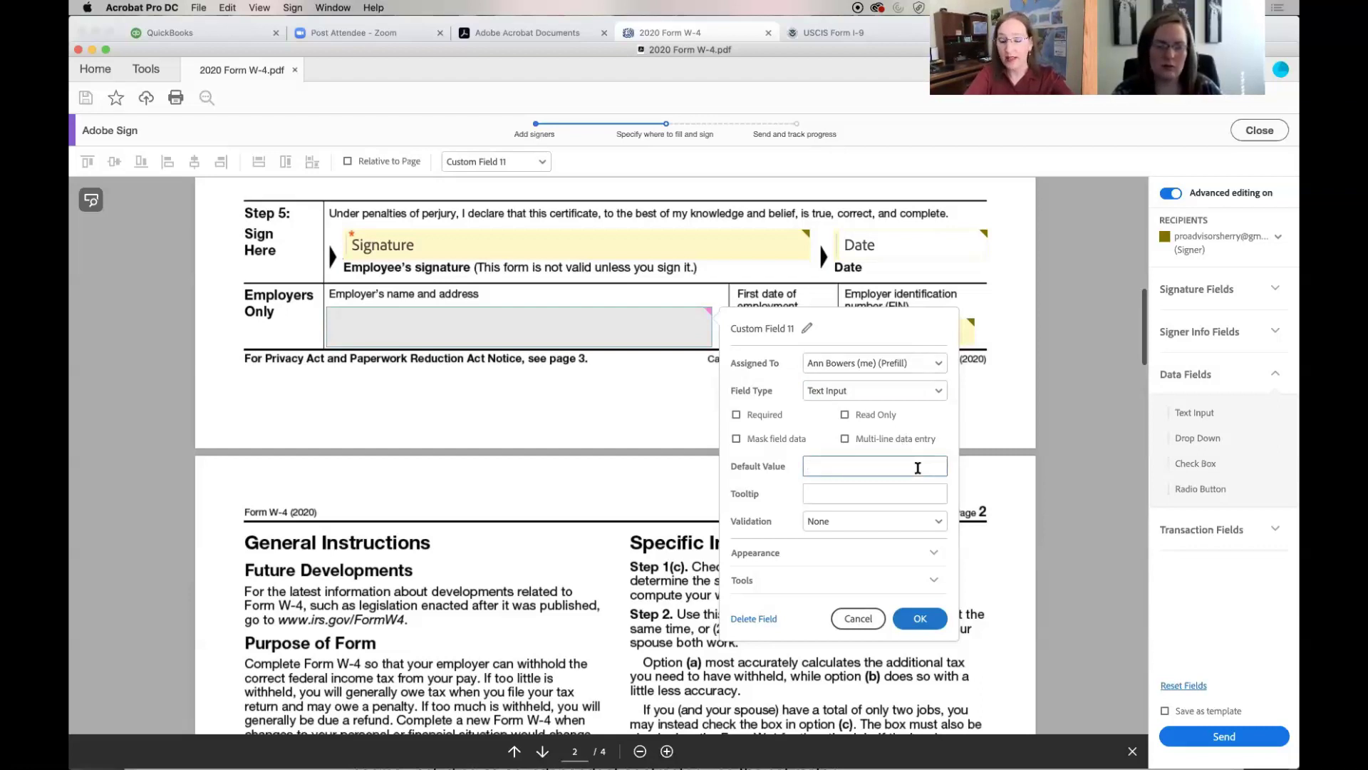
pyautogui.write('TEST')
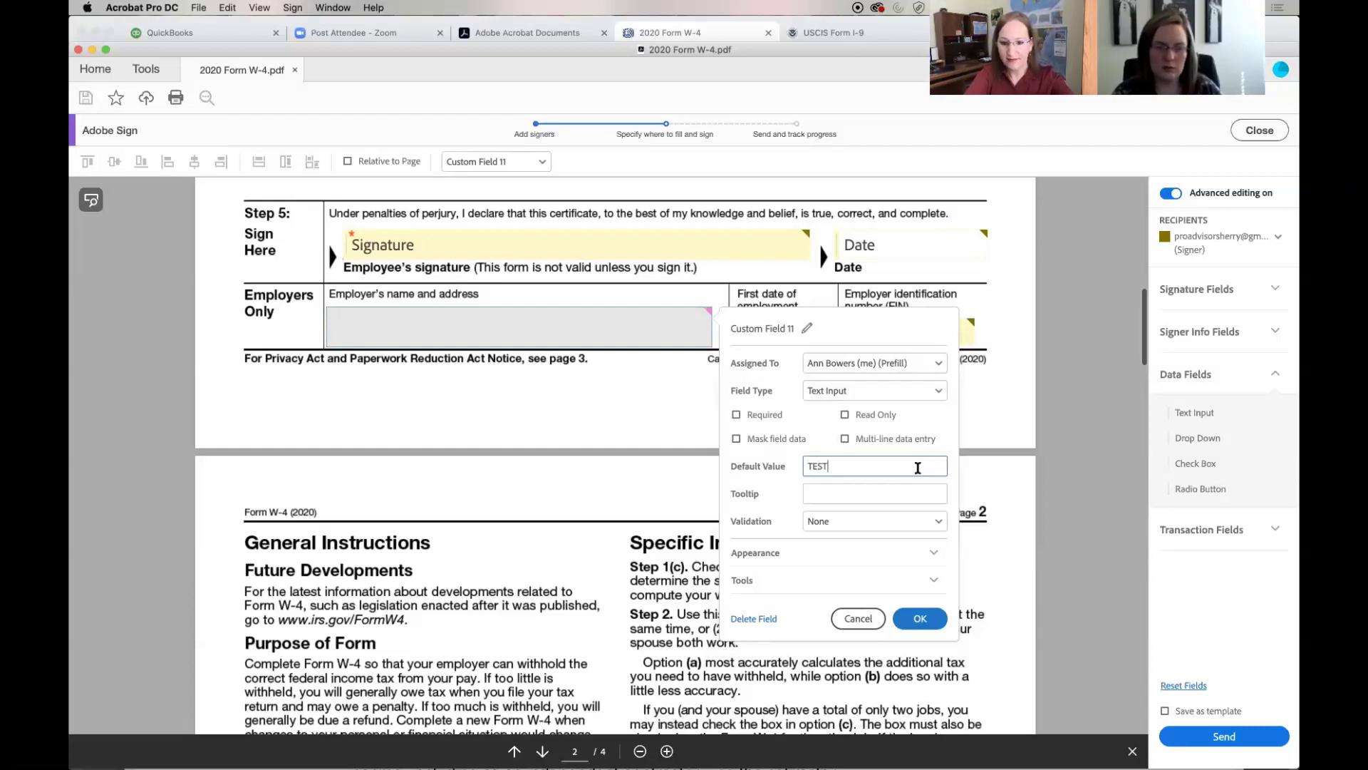
pyautogui.write(' COMPANY ')
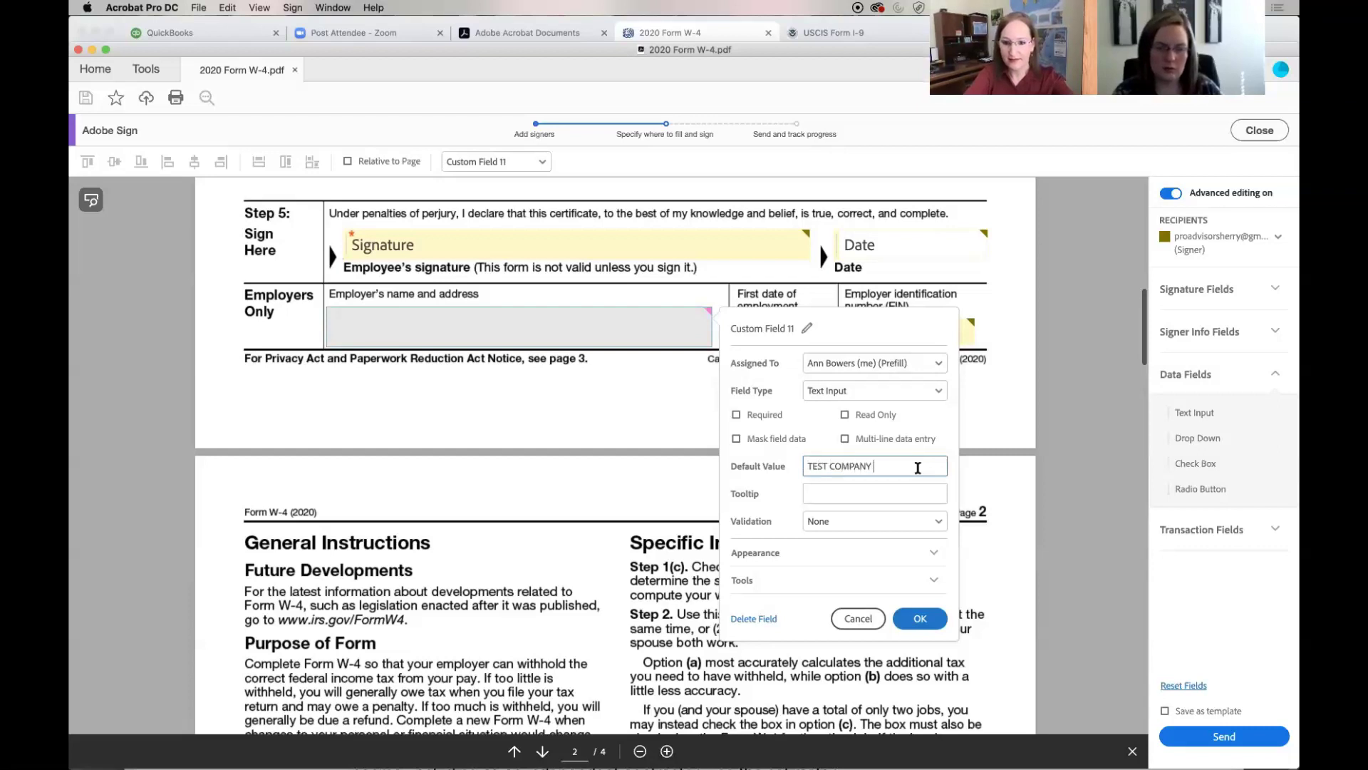
pyautogui.write('INC')
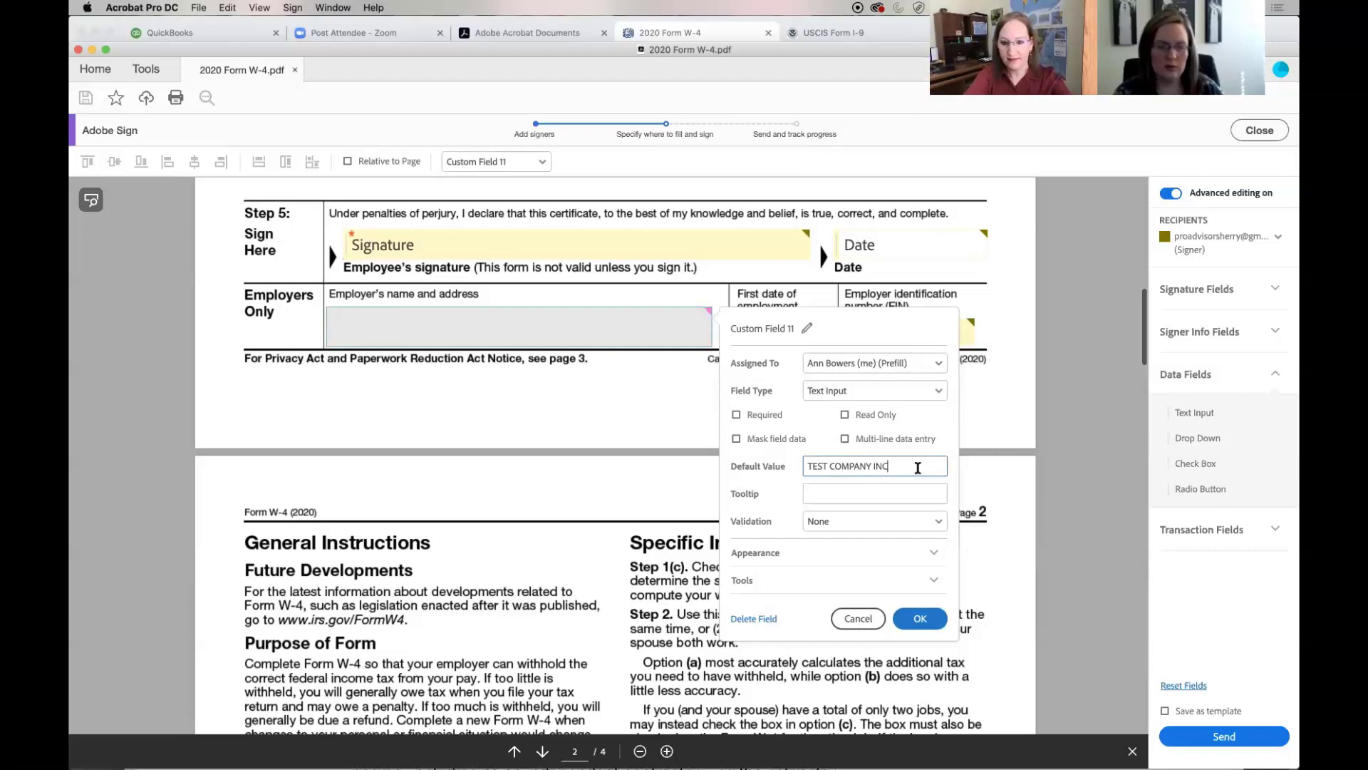
pyautogui.press('Tab')
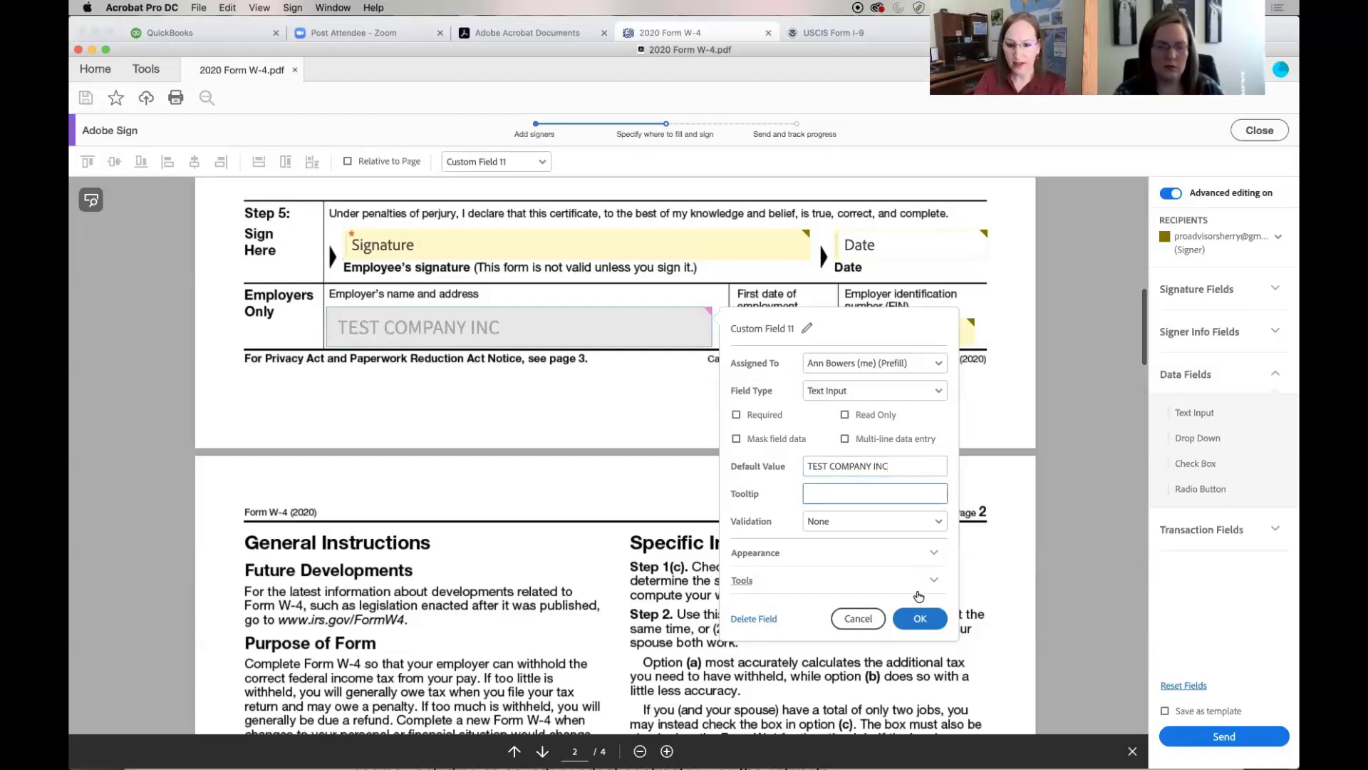
pyautogui.click(918, 619)
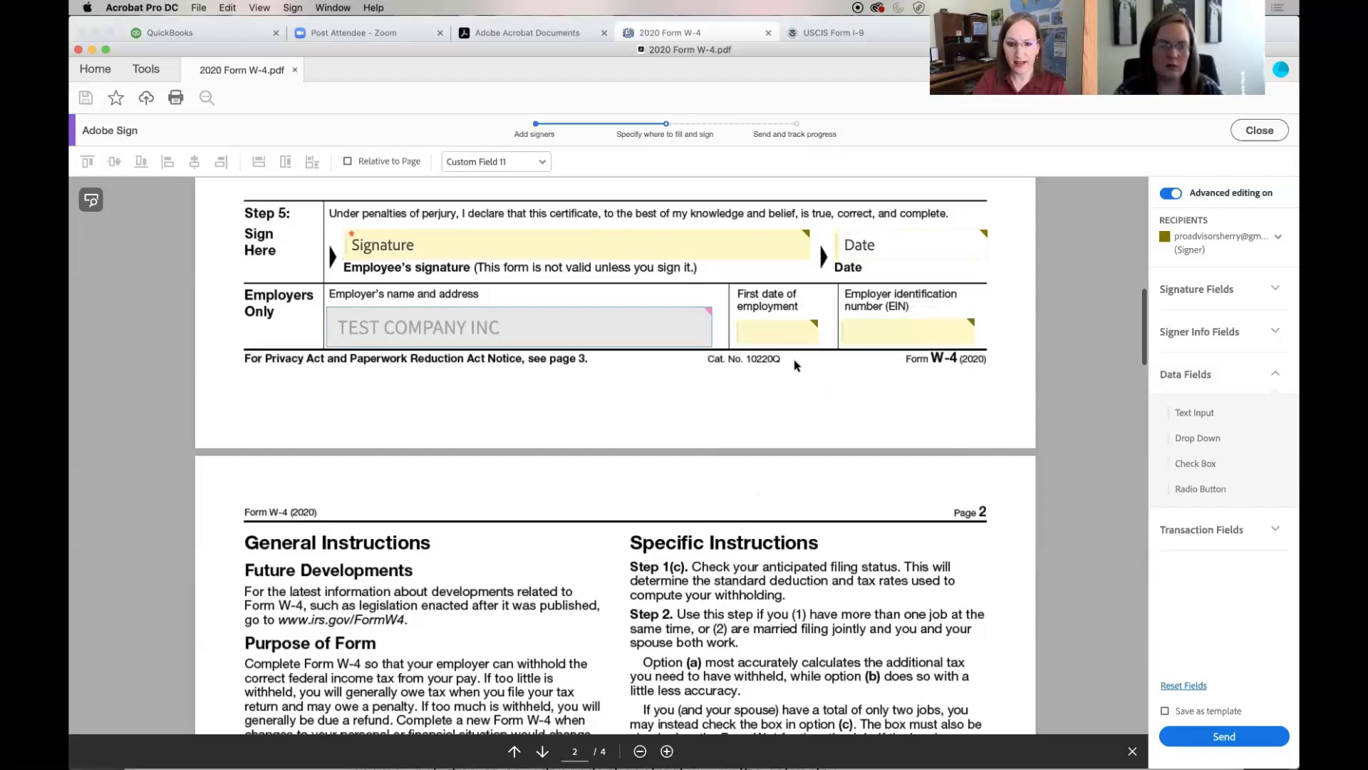
pyautogui.click(785, 335)
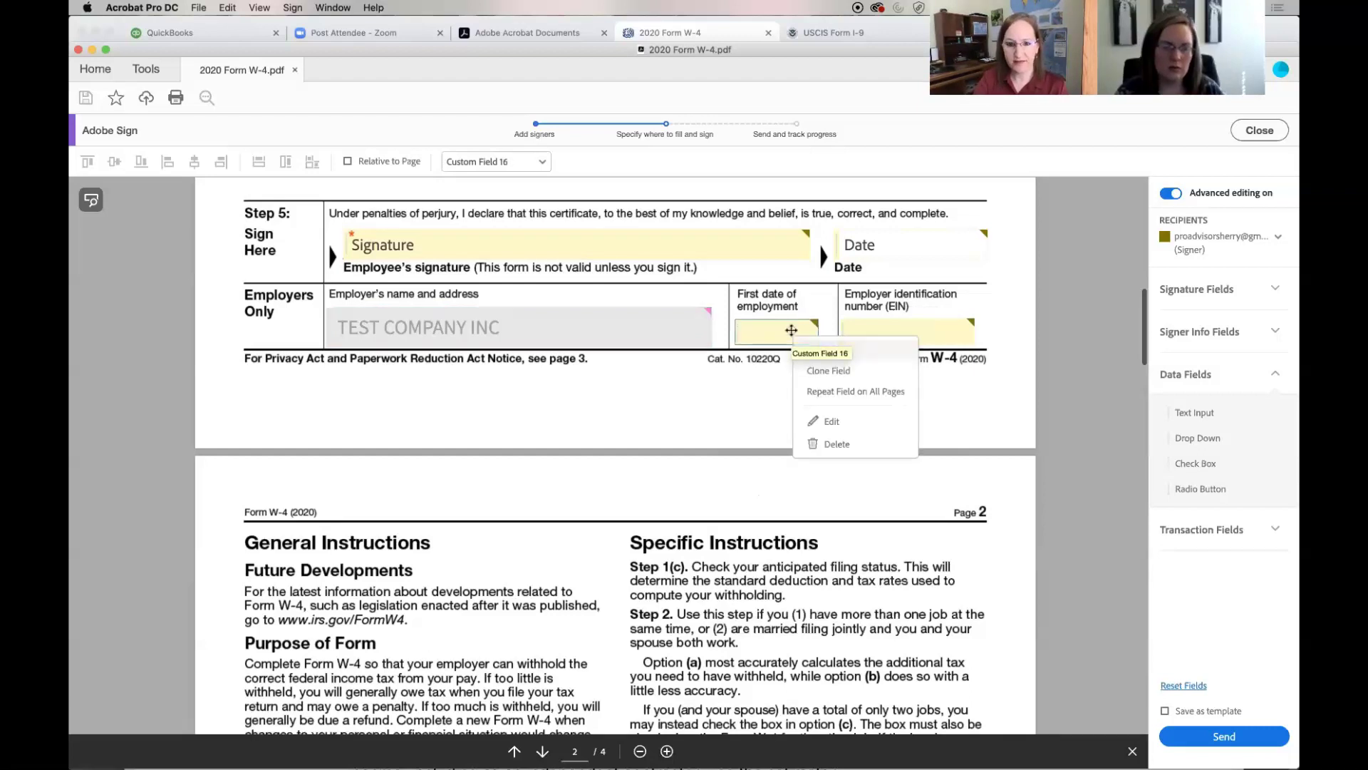
# Set Custom Field 16 to sender prefill, Text Input, with default value 10/03/2020
pyautogui.click(840, 421)
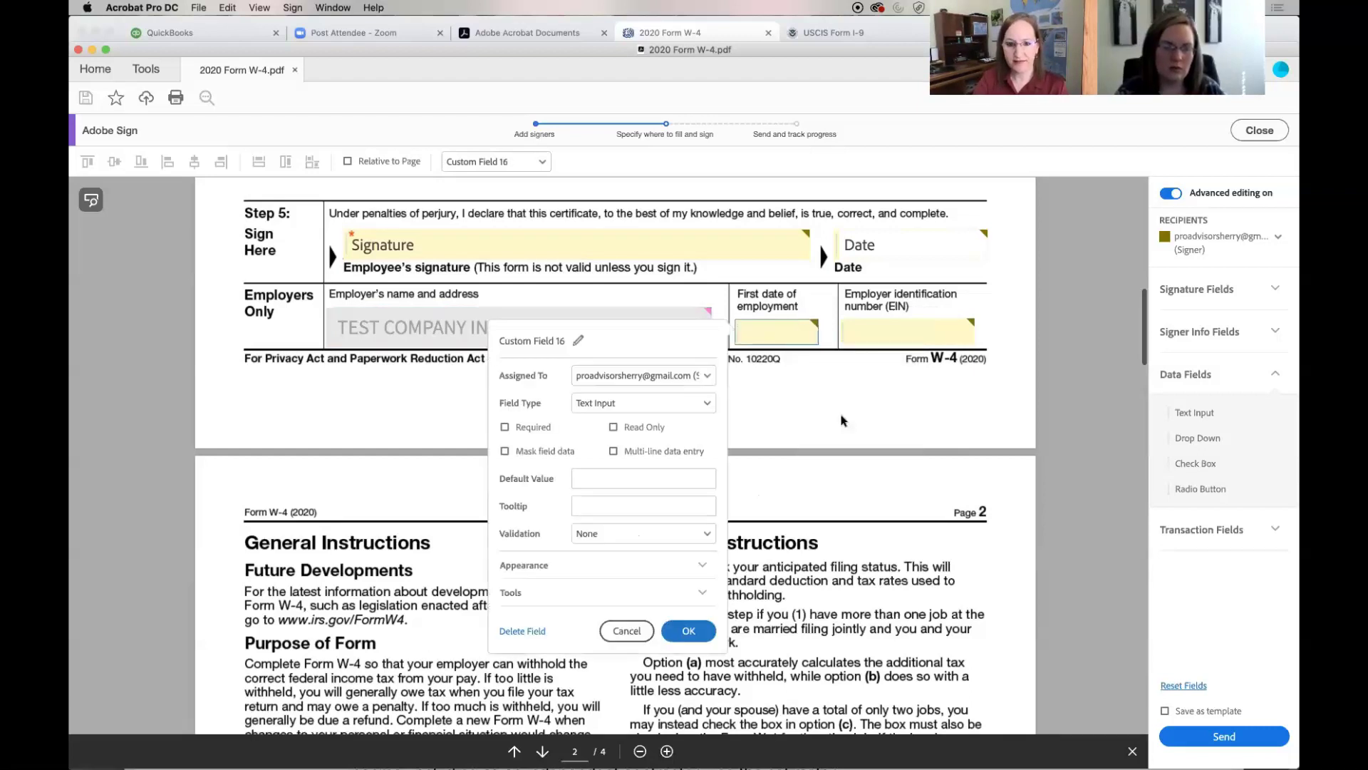
pyautogui.click(708, 375)
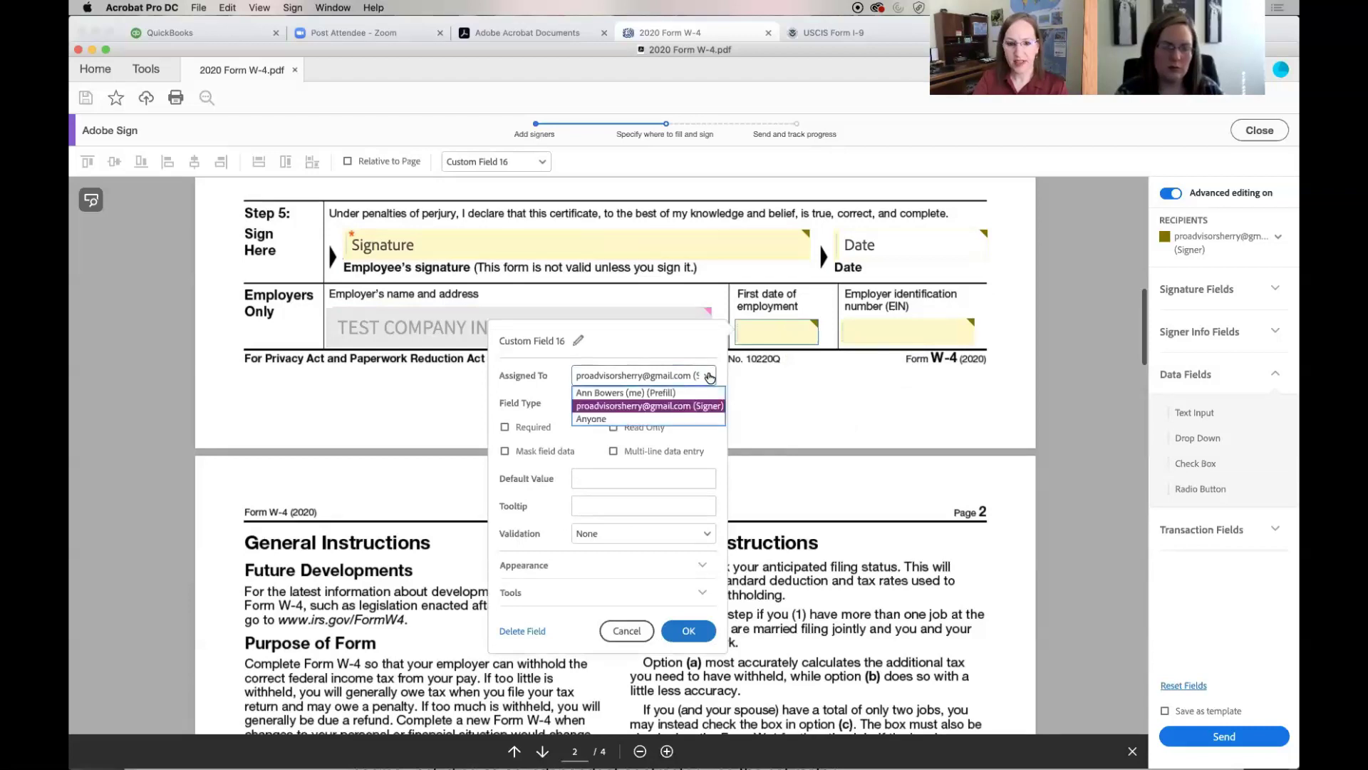
pyautogui.click(688, 392)
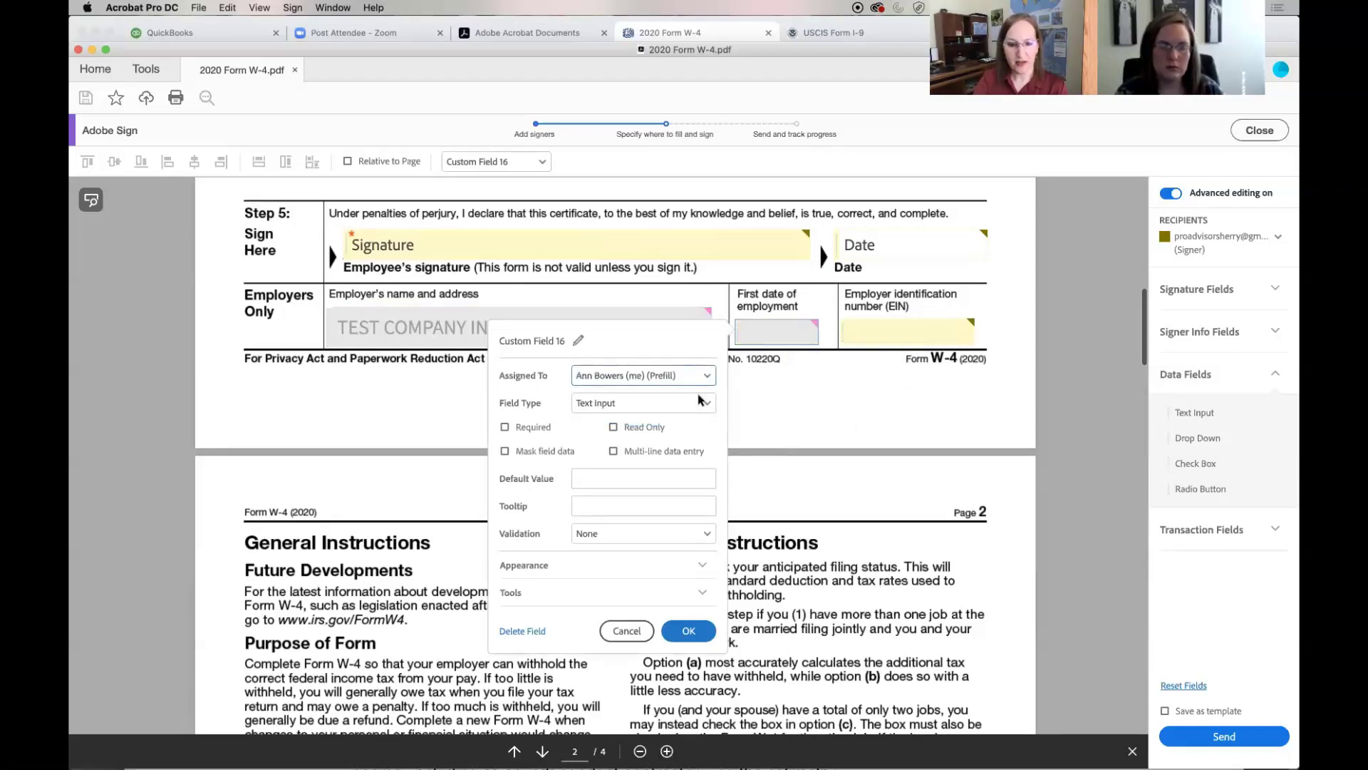
pyautogui.click(709, 405)
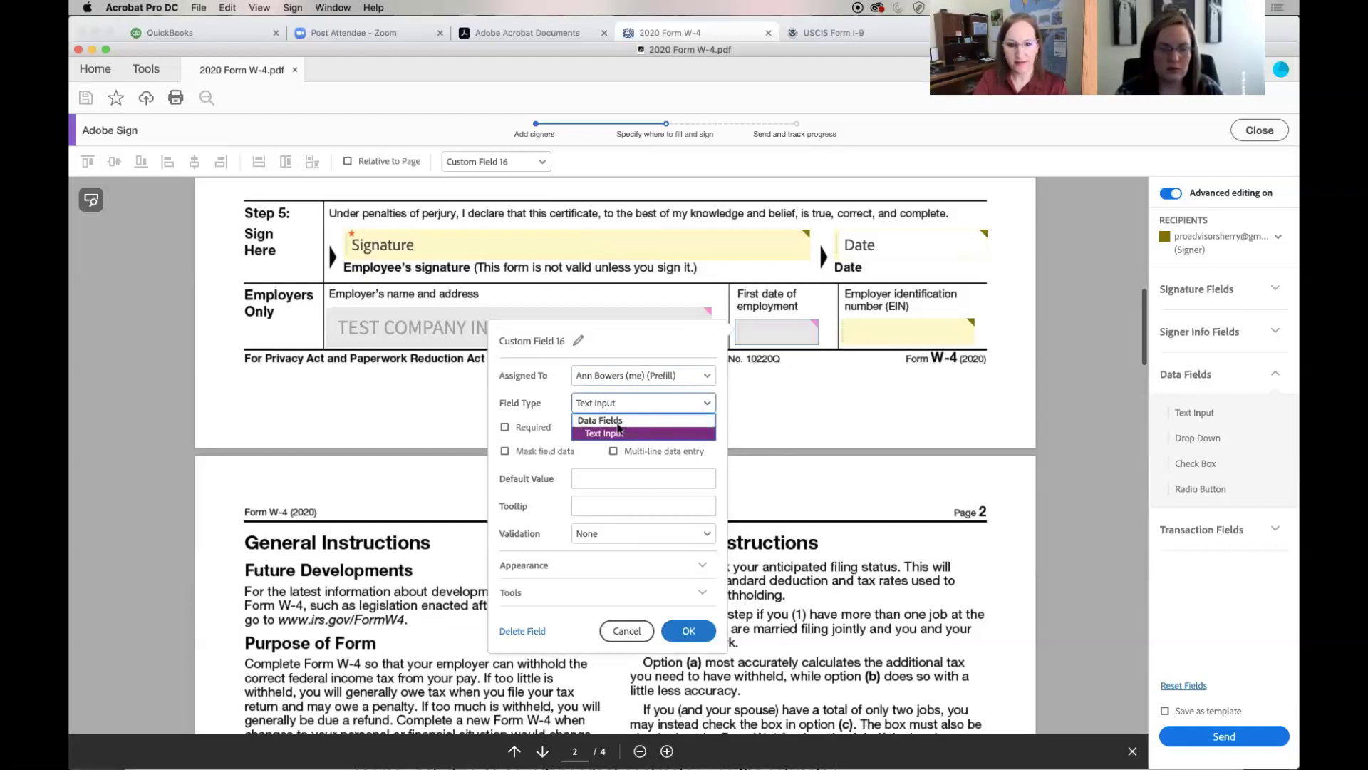
pyautogui.click(702, 432)
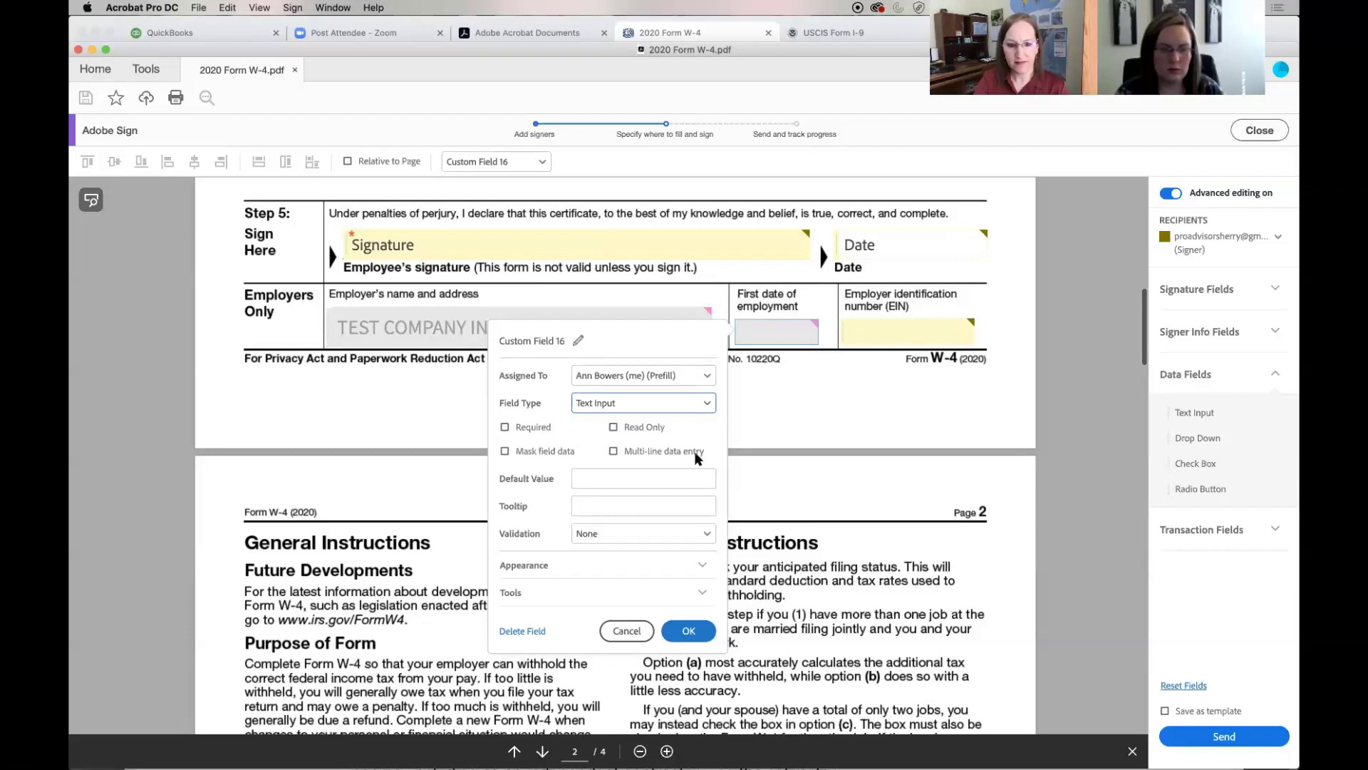
pyautogui.click(693, 476)
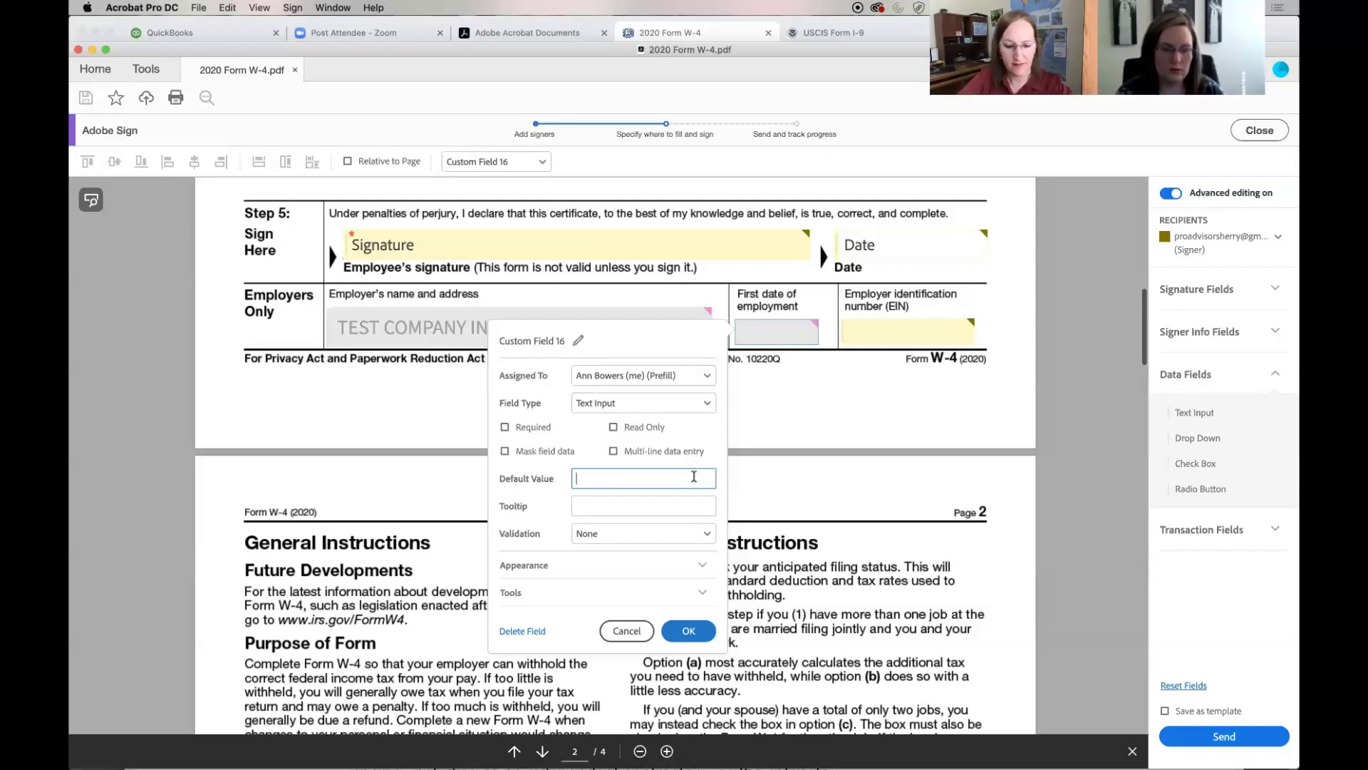
pyautogui.write('10/')
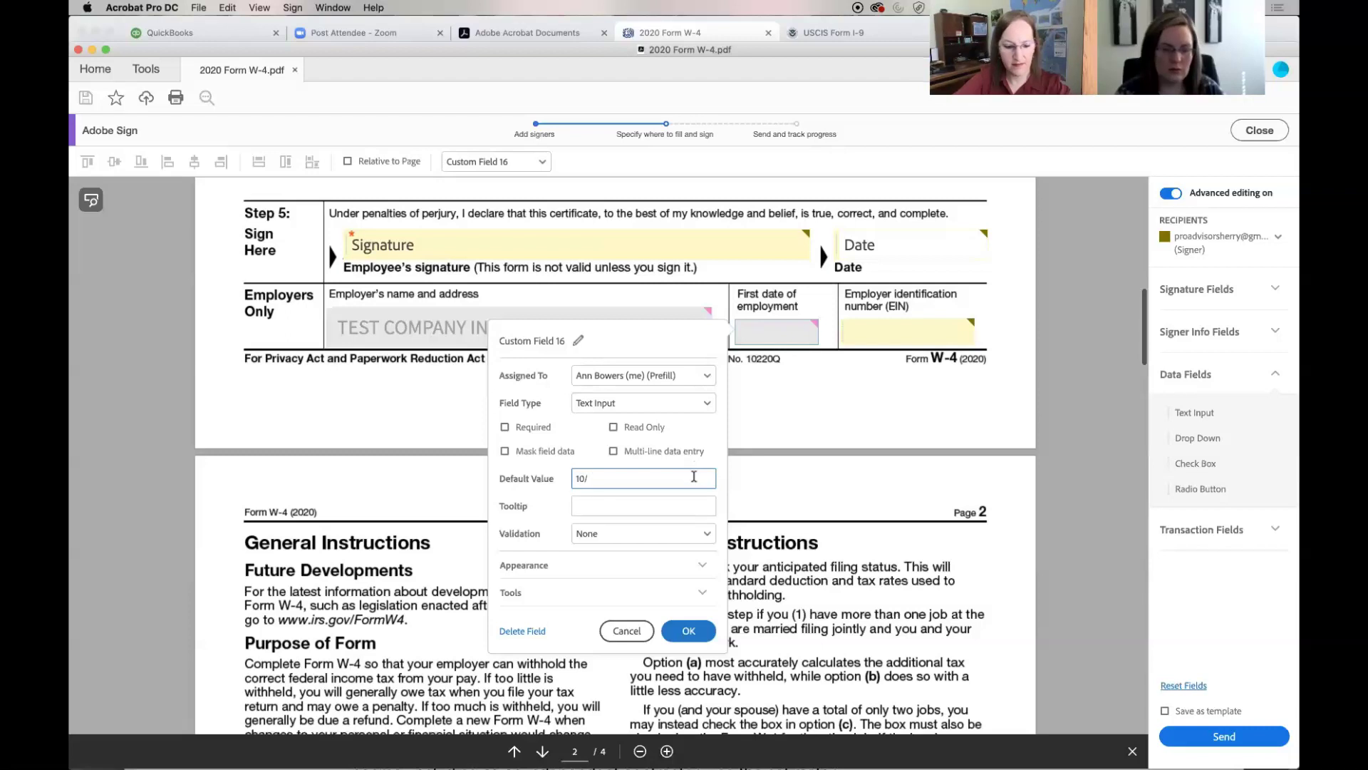
pyautogui.write('03/2020')
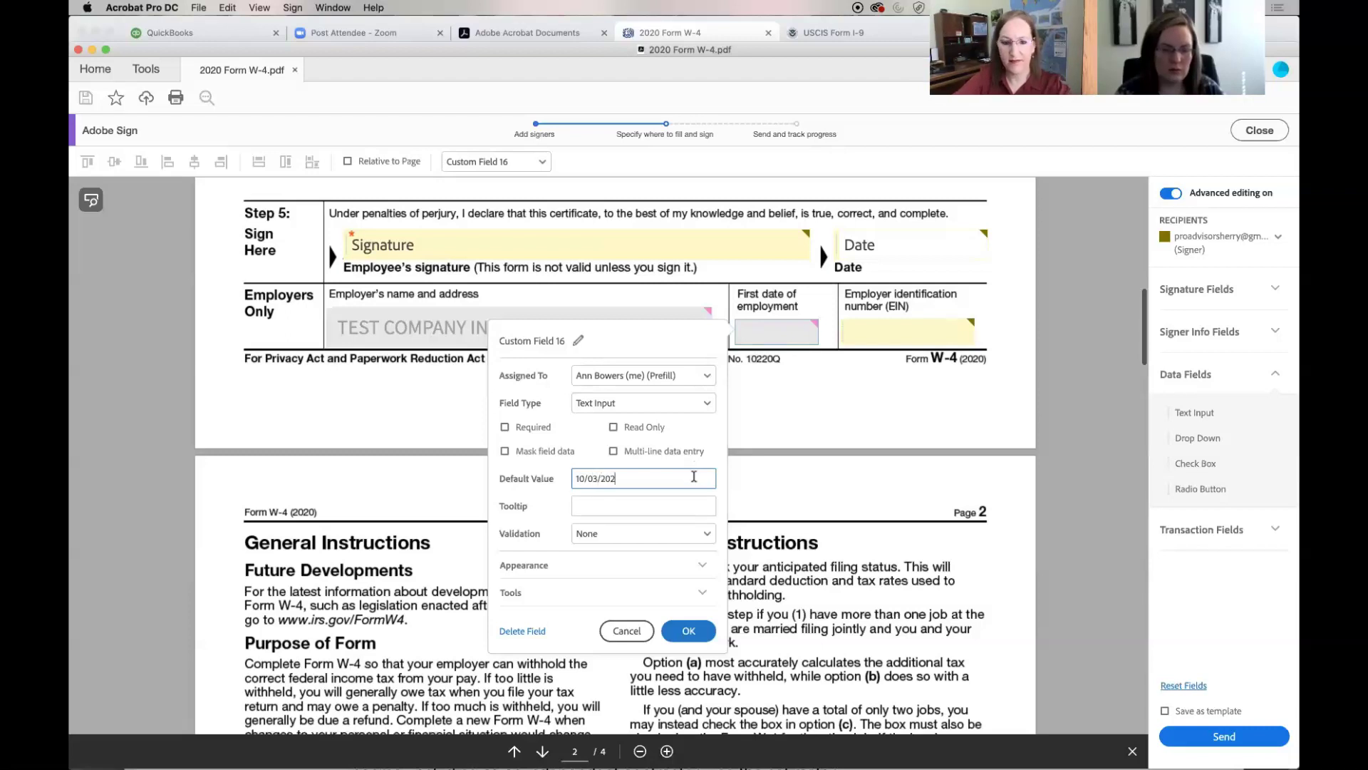
pyautogui.click(687, 630)
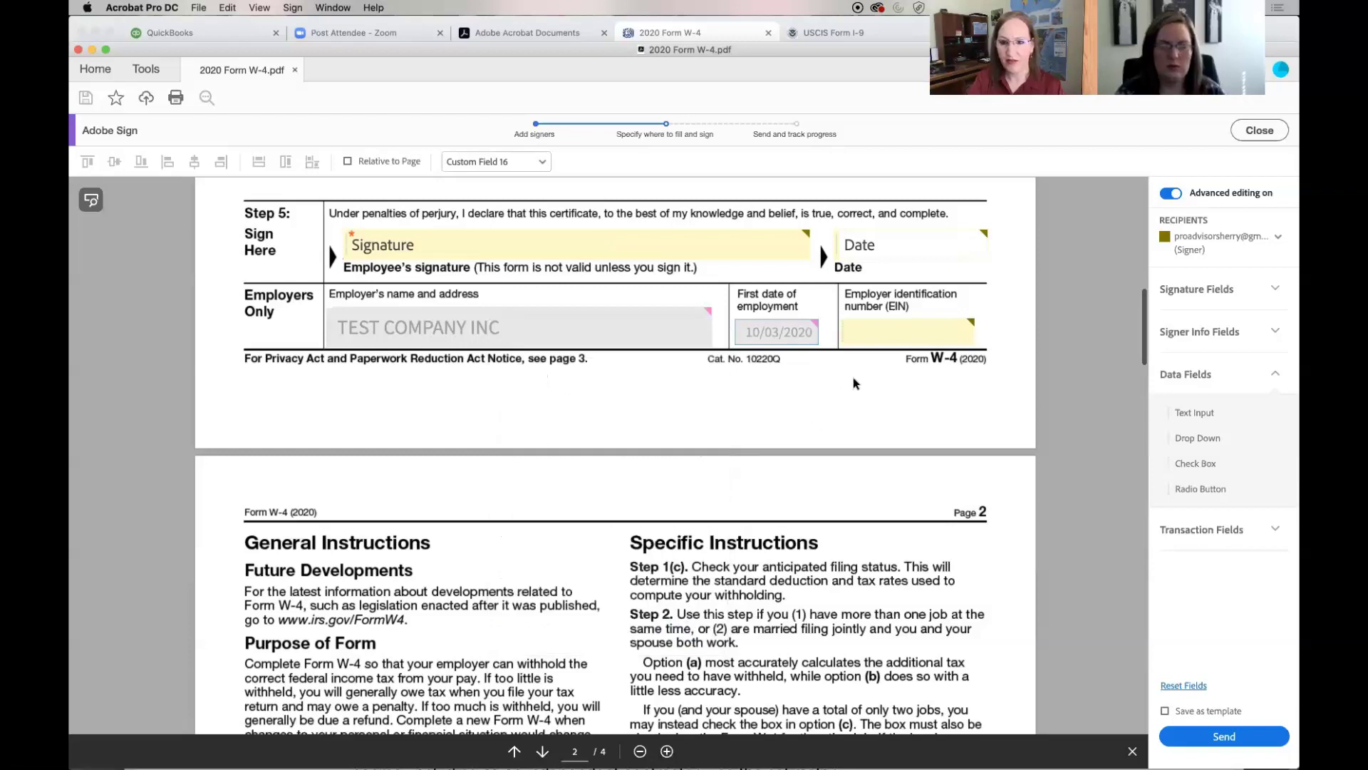
pyautogui.rightClick(932, 336)
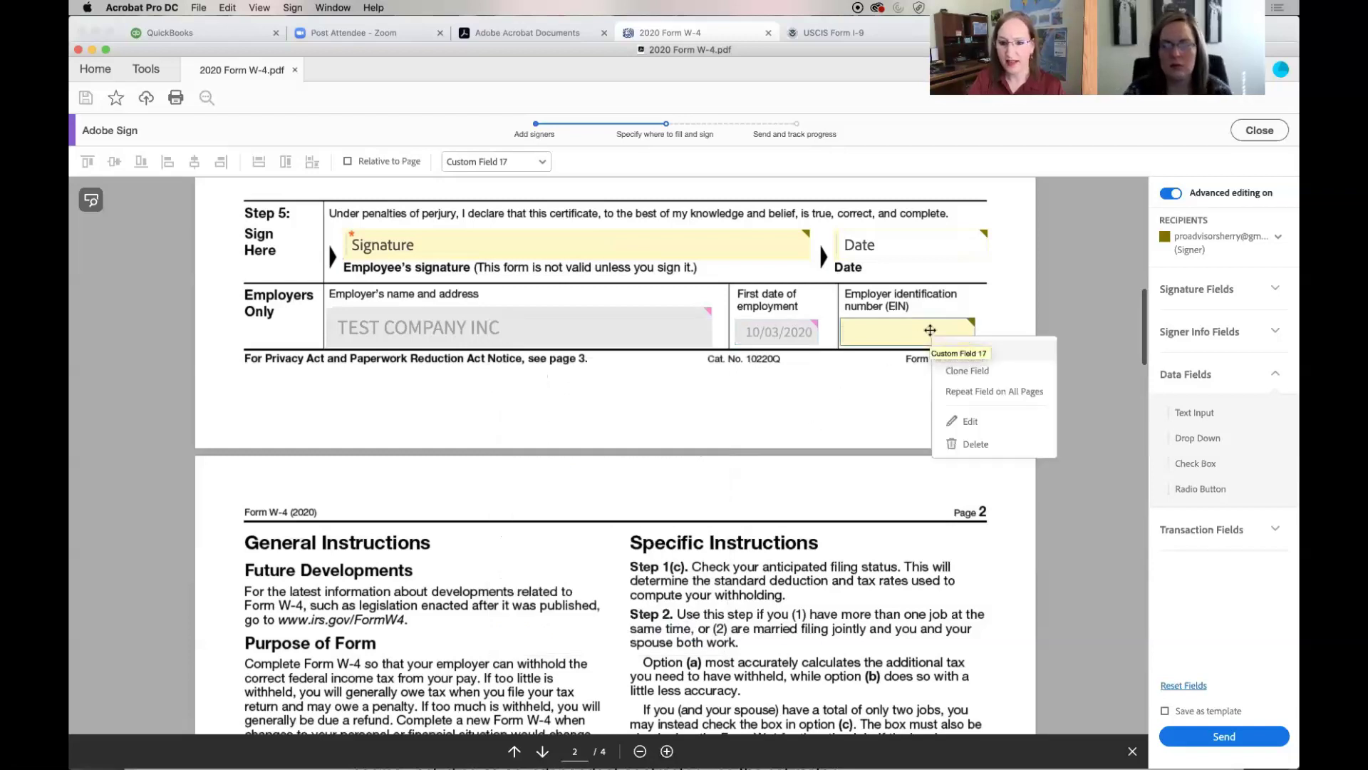
pyautogui.click(957, 422)
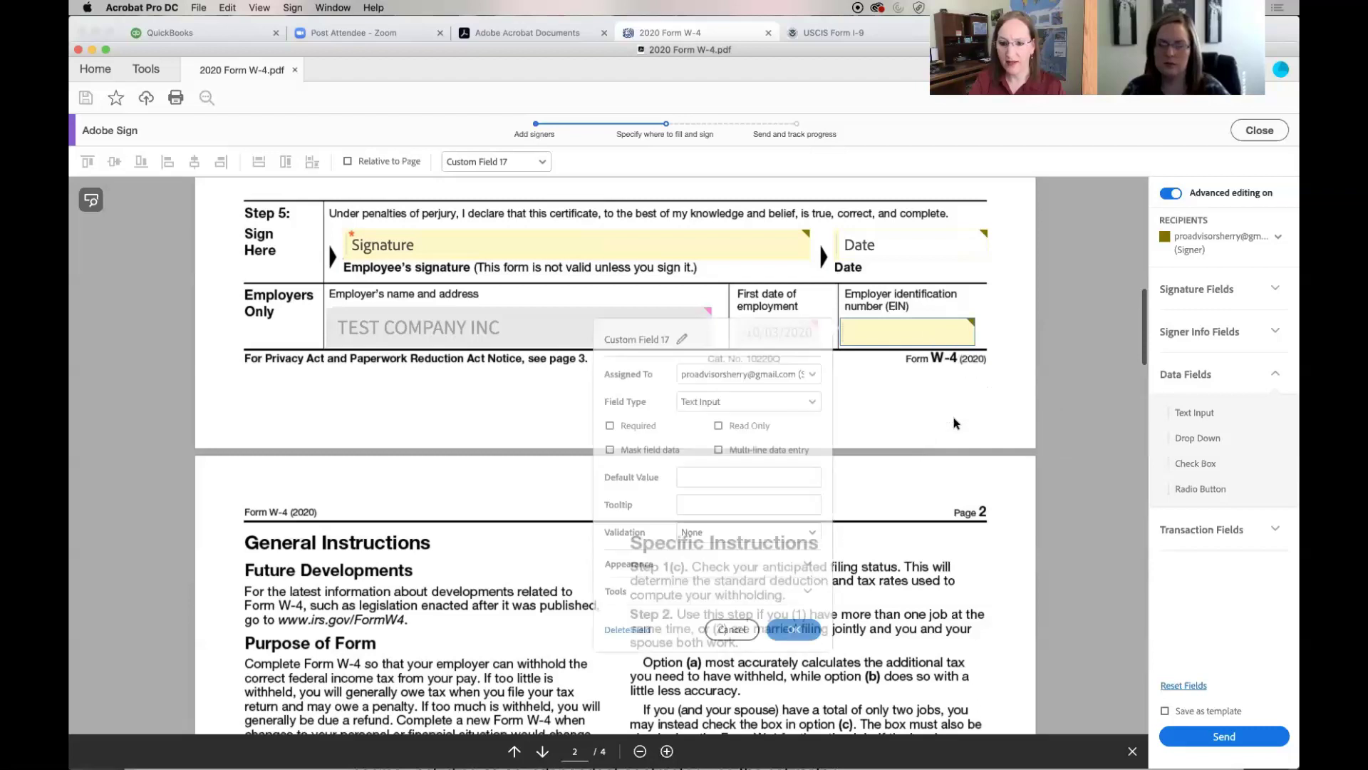
pyautogui.click(812, 377)
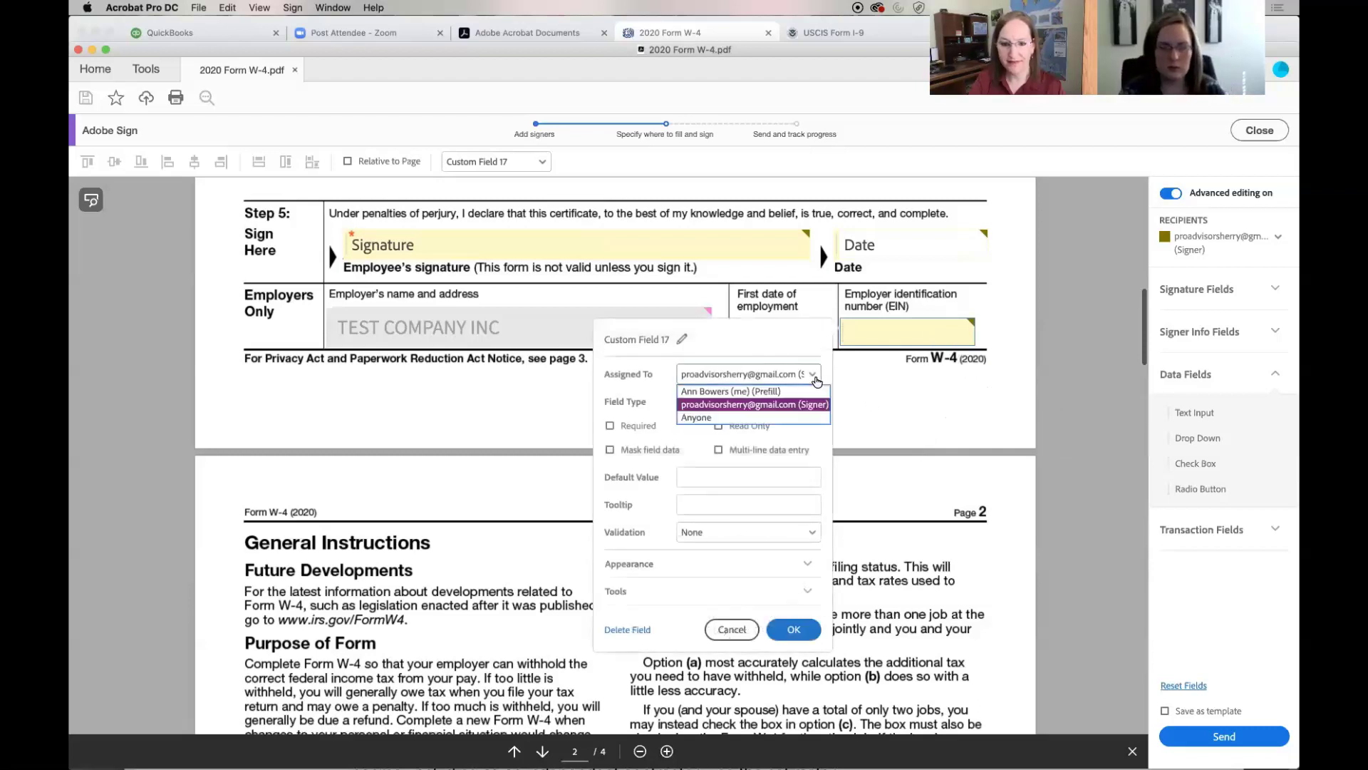
pyautogui.click(801, 392)
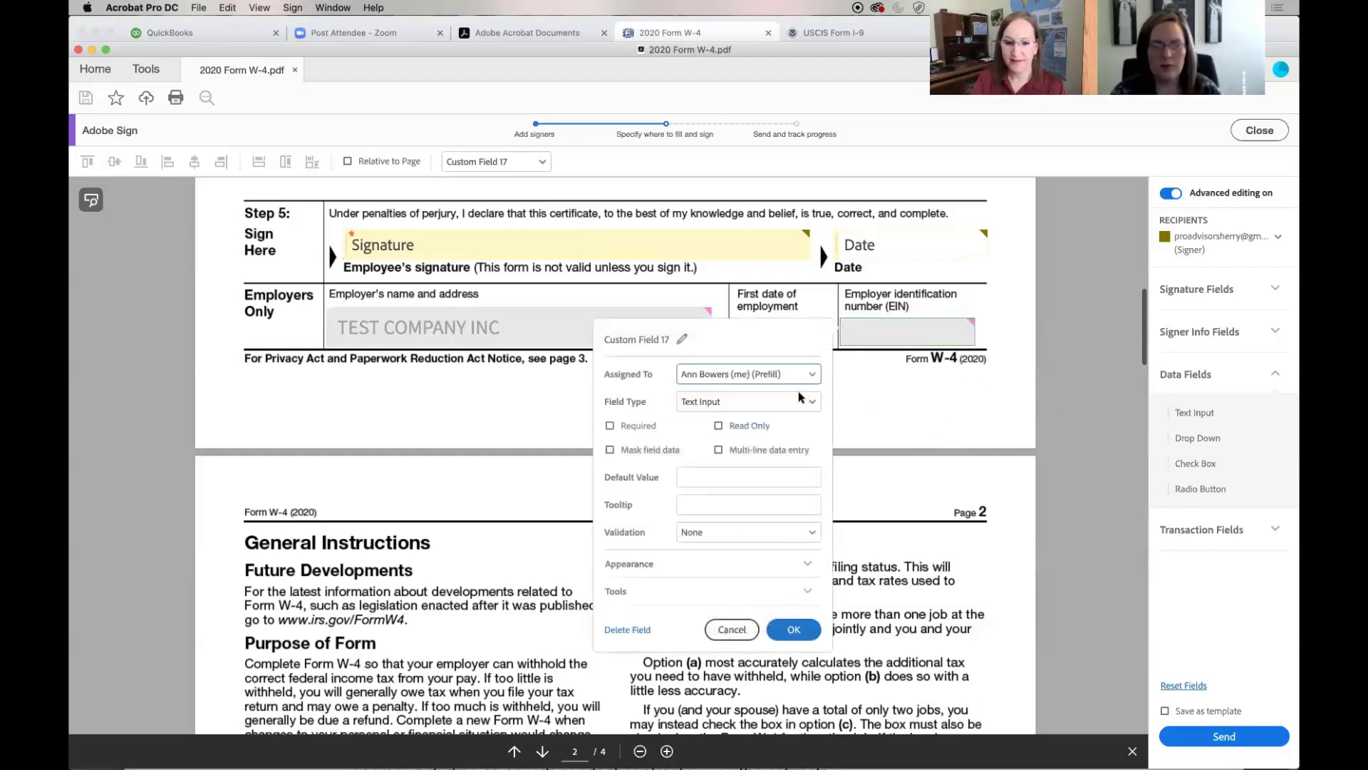
pyautogui.click(797, 475)
pyautogui.write('12')
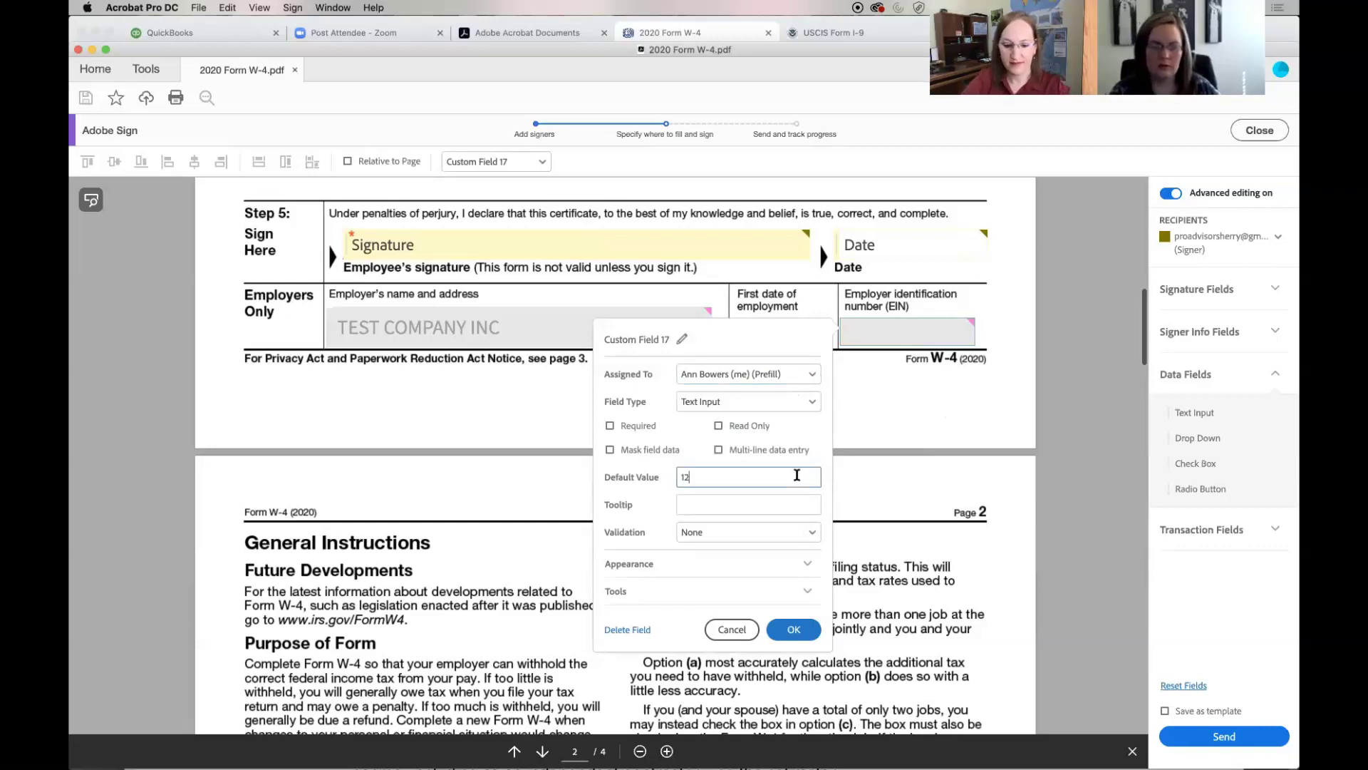
pyautogui.write('-12')
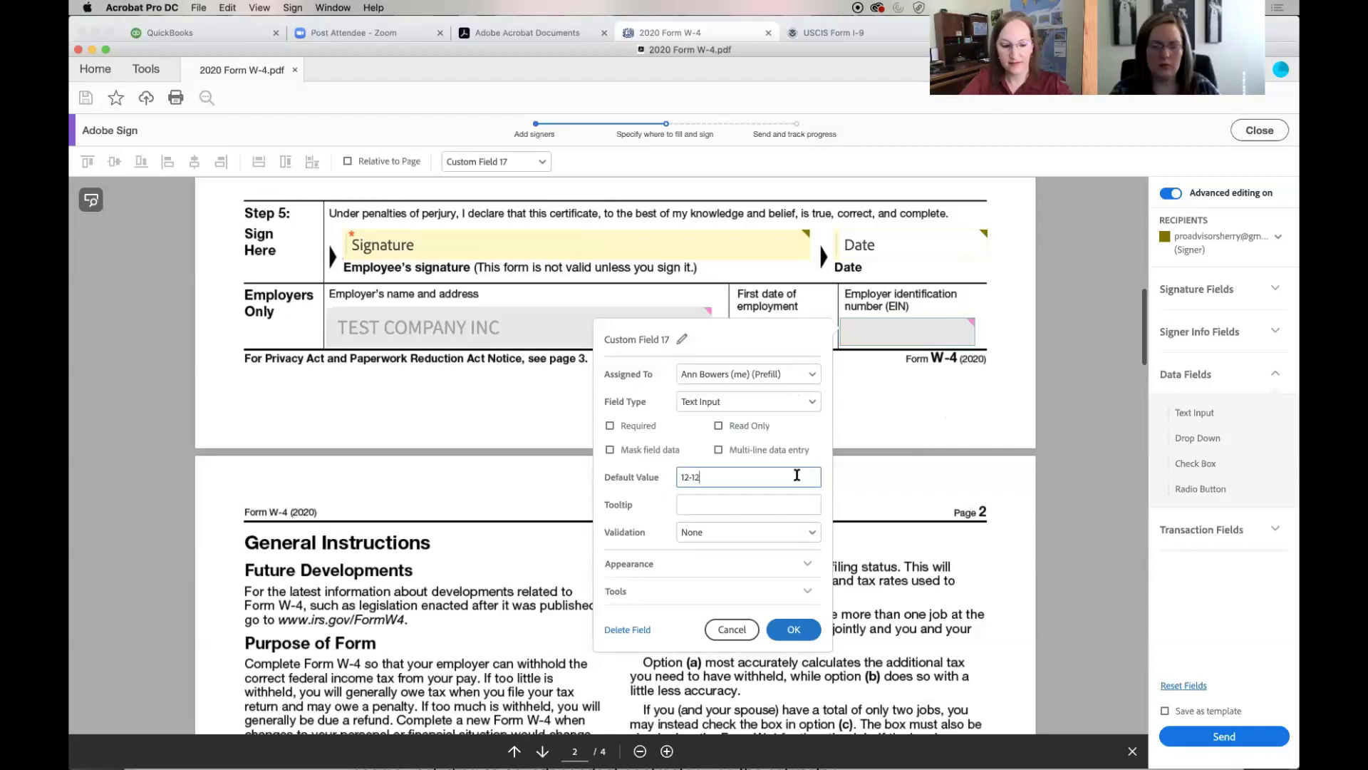
pyautogui.write('3456789')
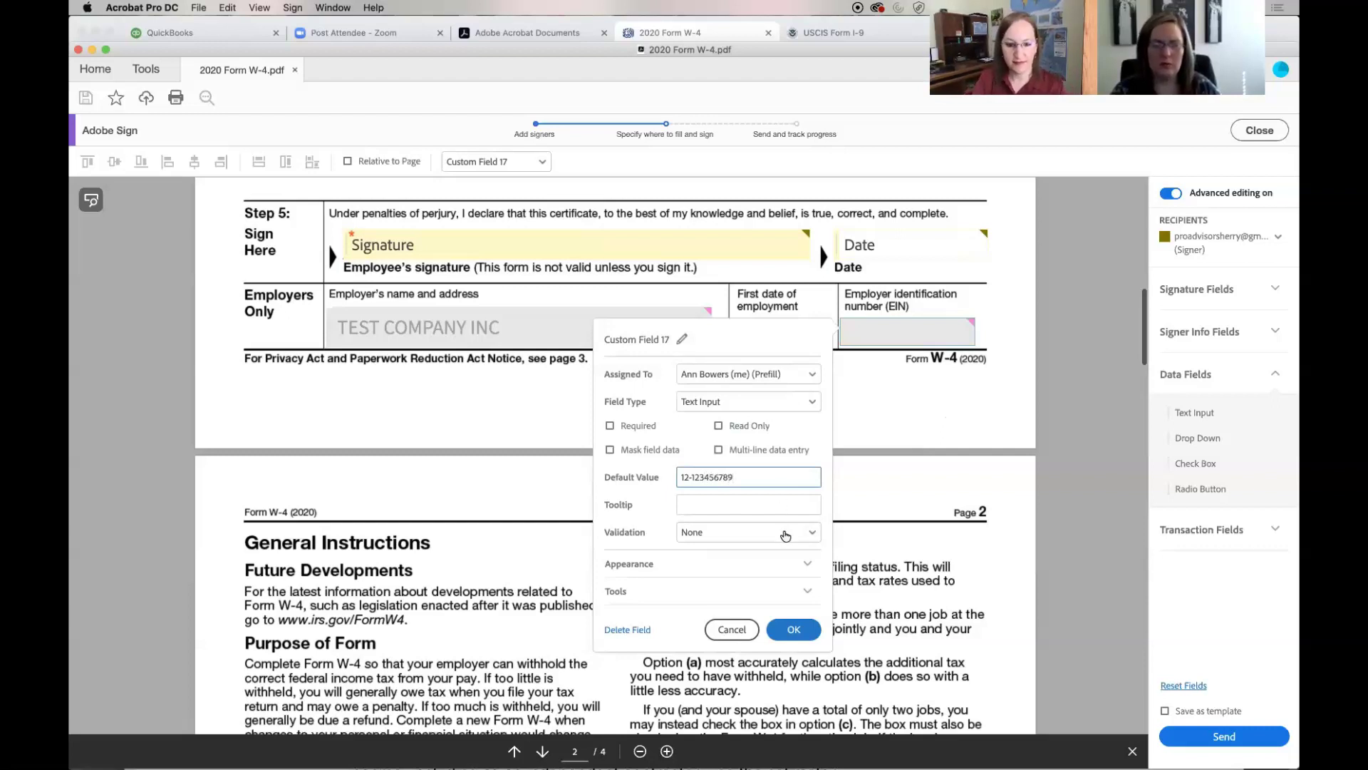
pyautogui.click(799, 628)
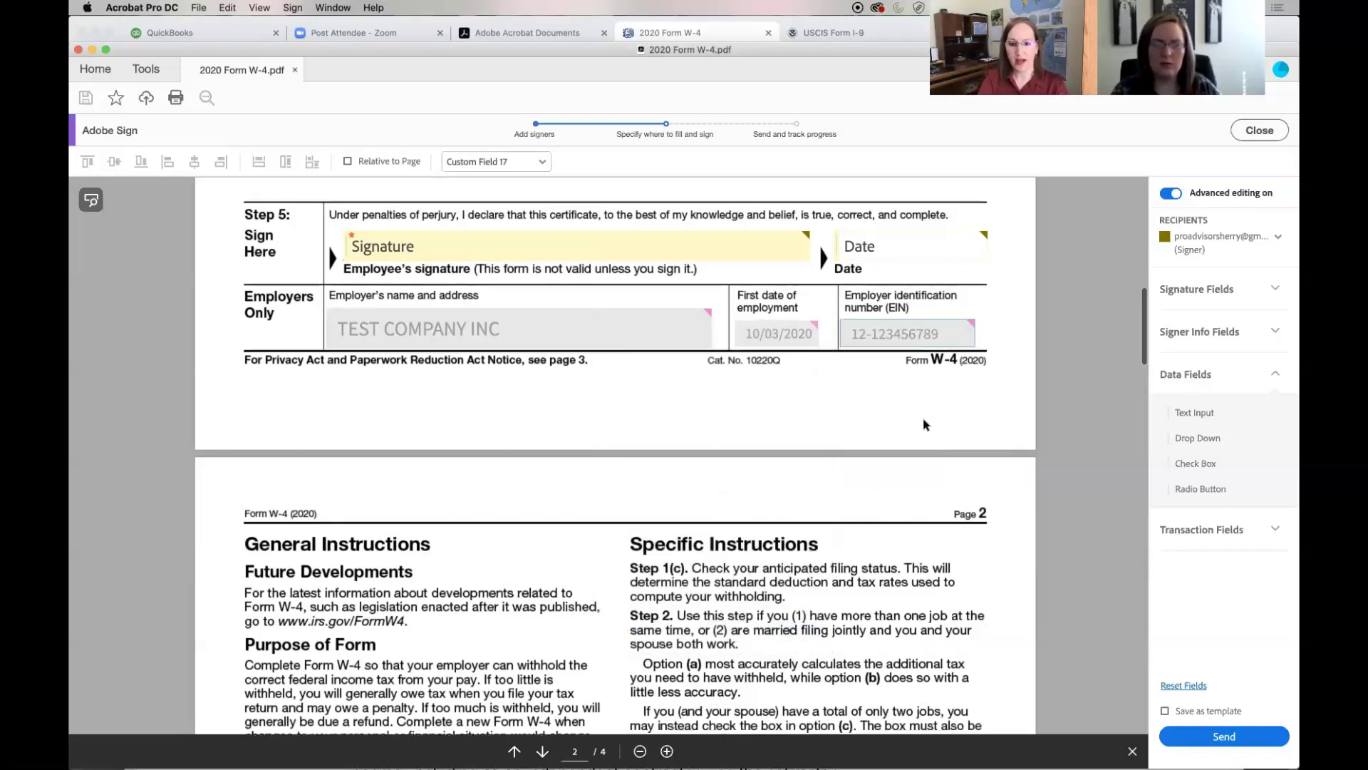
# Return to the W-4's top and expand the Transaction, Data, Signer Info and Signature field lists
pyautogui.scroll(5, 924, 425)
pyautogui.scroll(15, 924, 424)
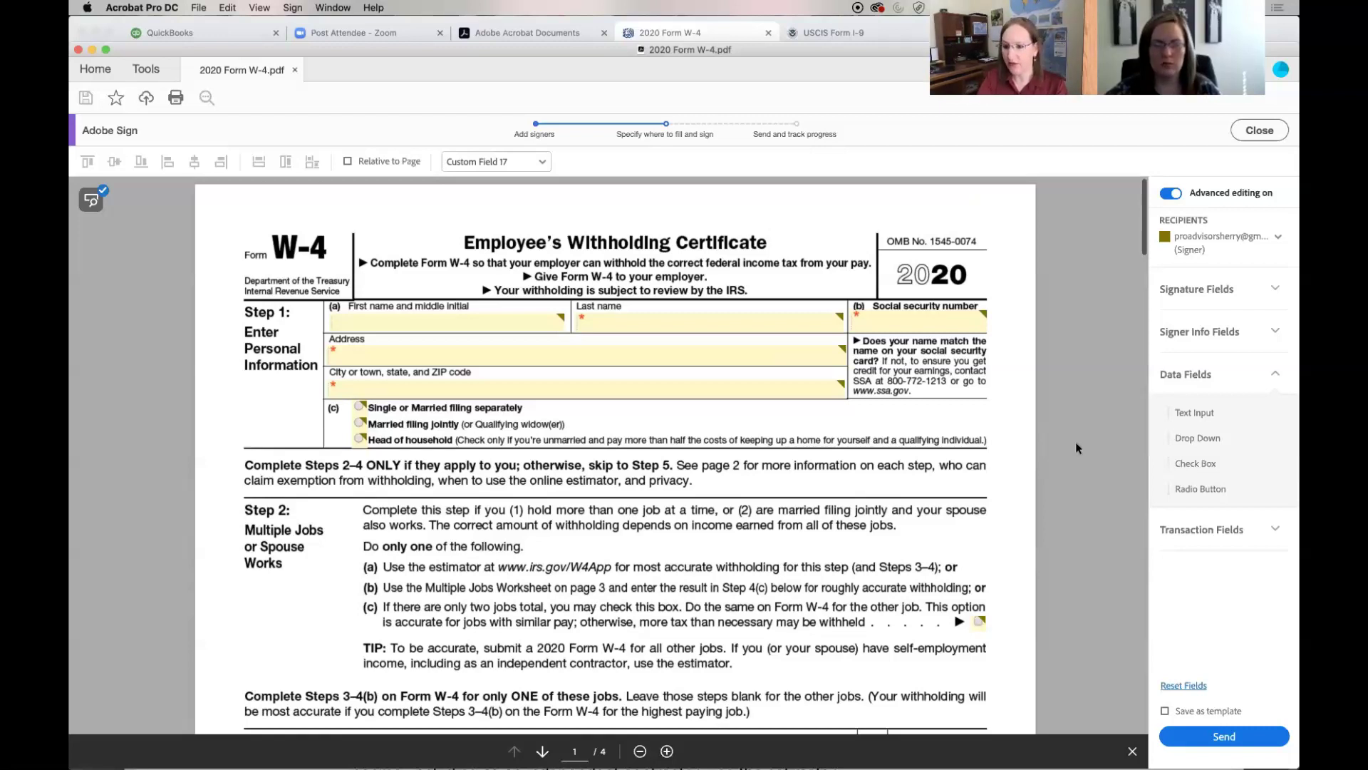
pyautogui.click(1271, 530)
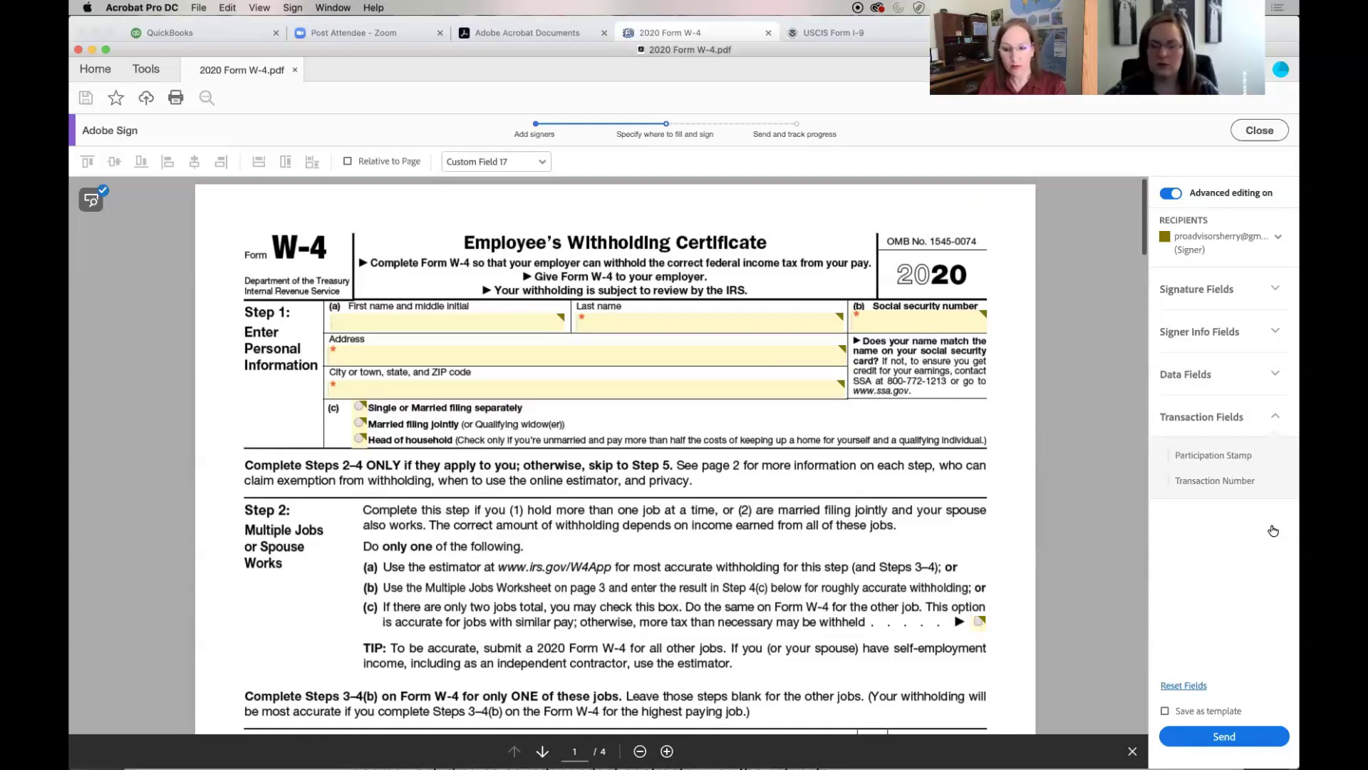
pyautogui.click(1275, 377)
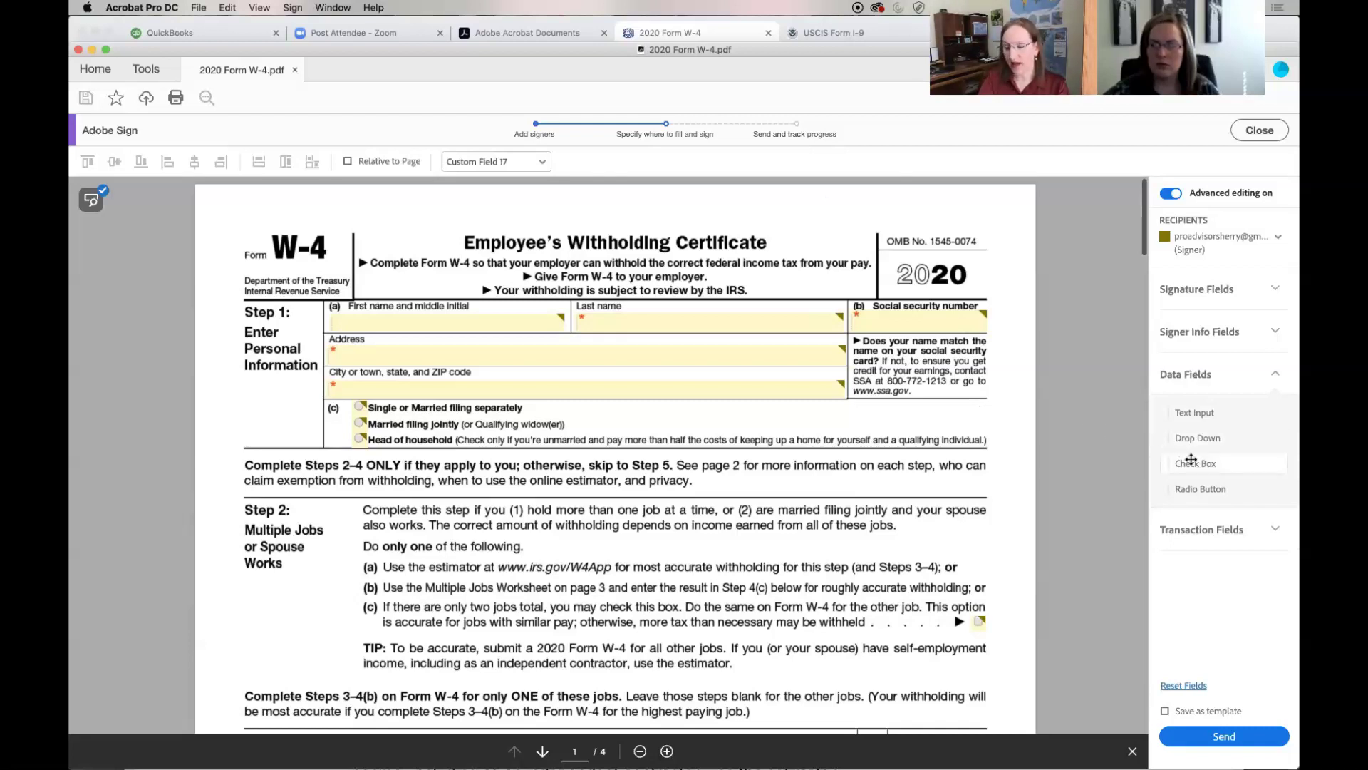
pyautogui.click(1278, 332)
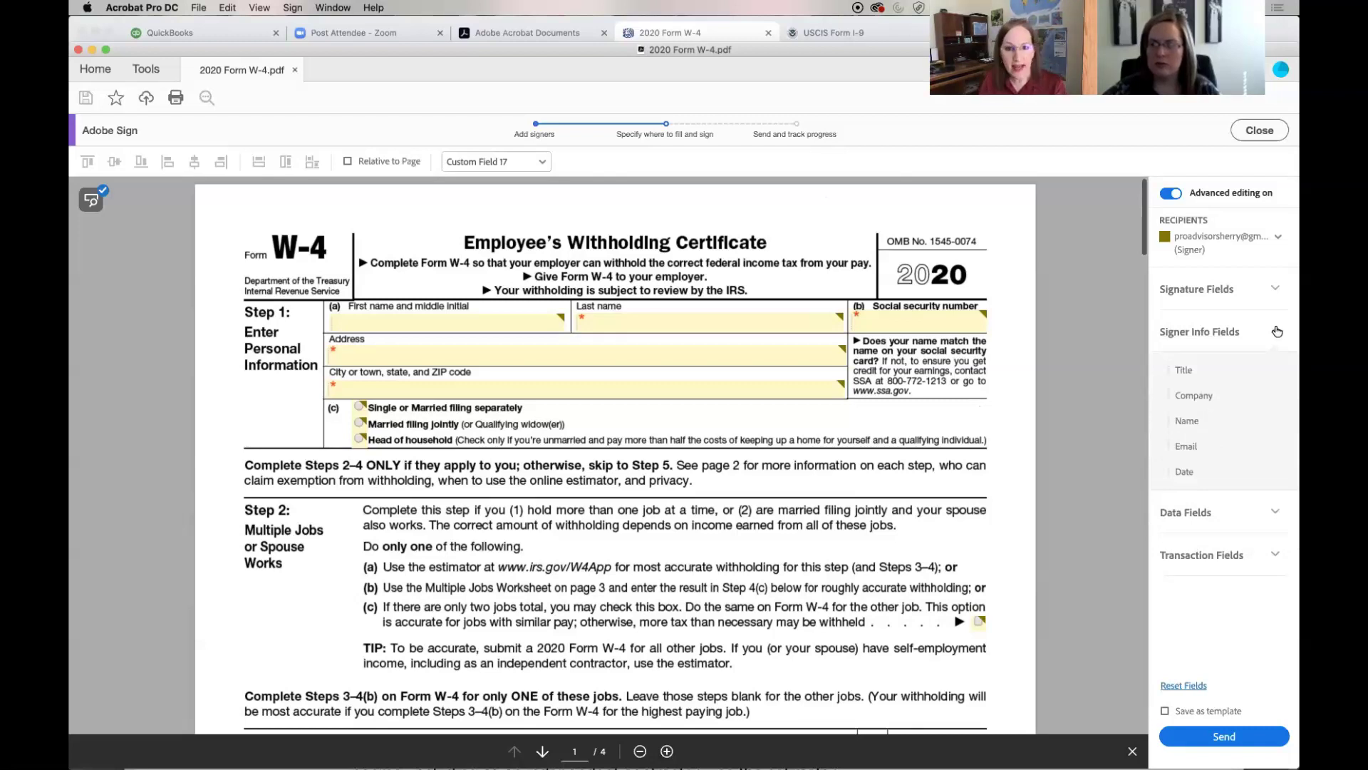
pyautogui.click(1276, 290)
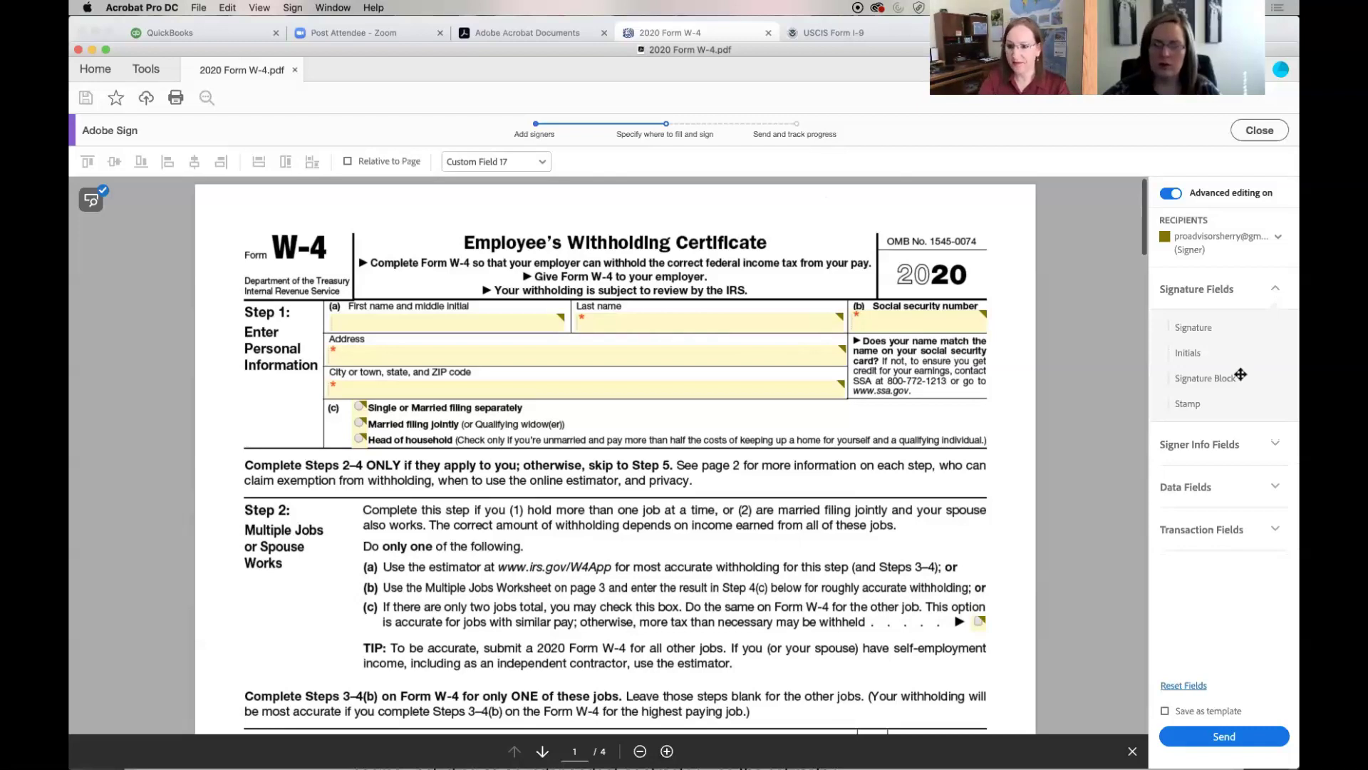
# Mark the W-4 agreement Save as template and send it, raising the unreviewed-fields warning
pyautogui.click(1165, 712)
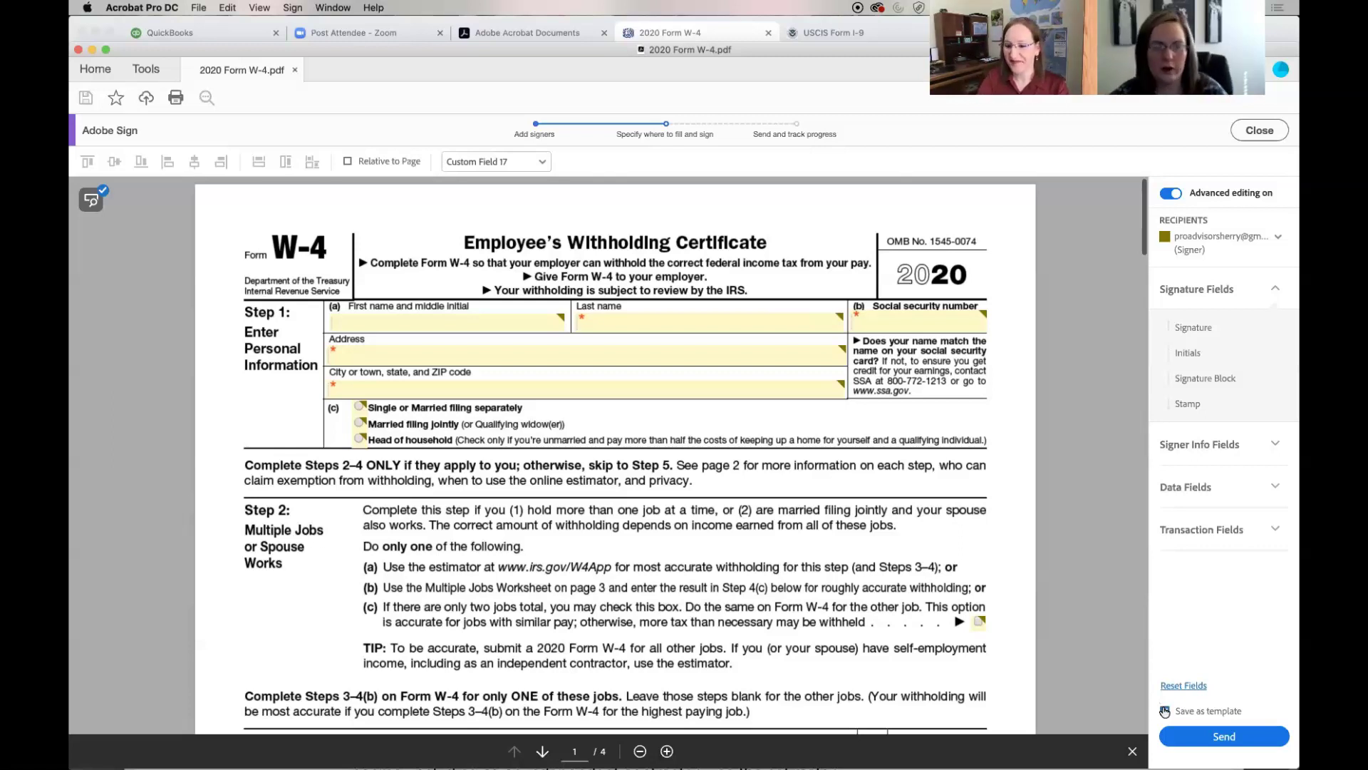
pyautogui.click(1165, 710)
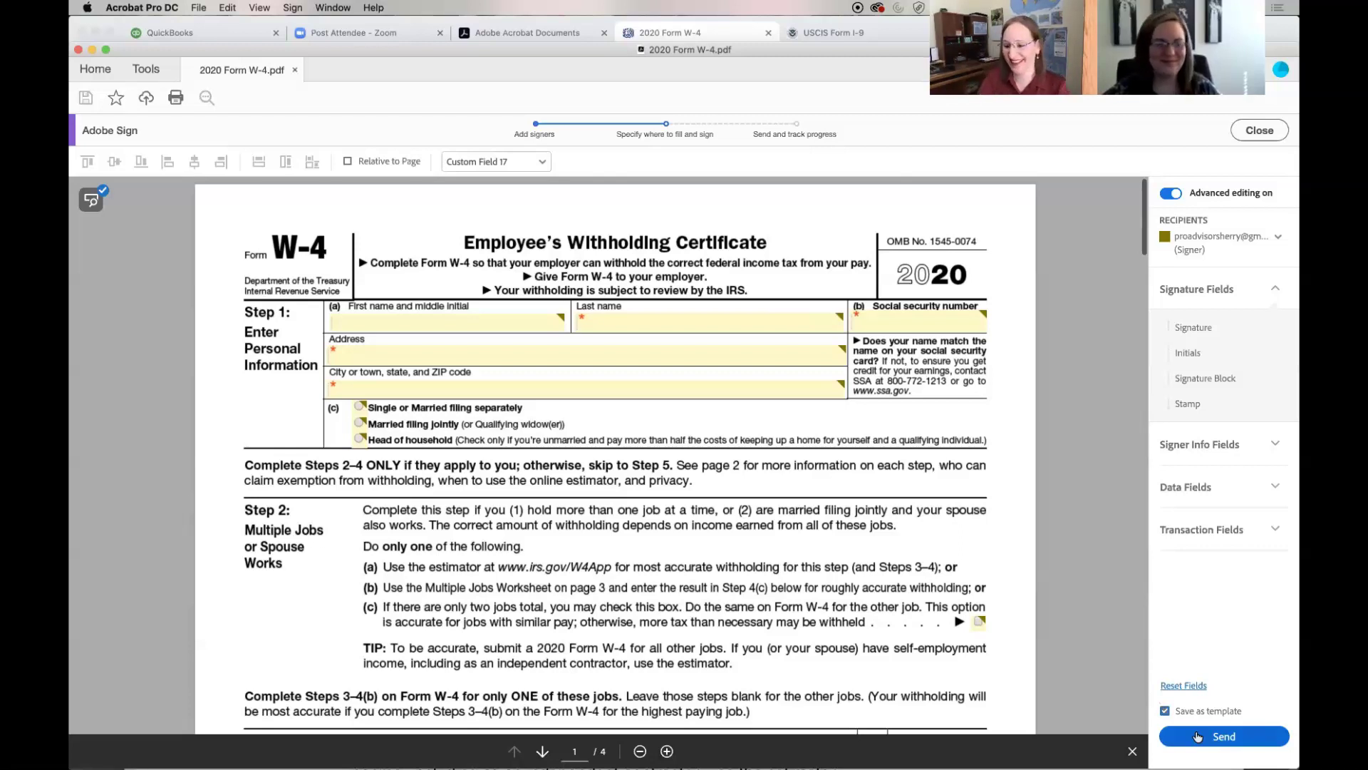
pyautogui.click(1198, 737)
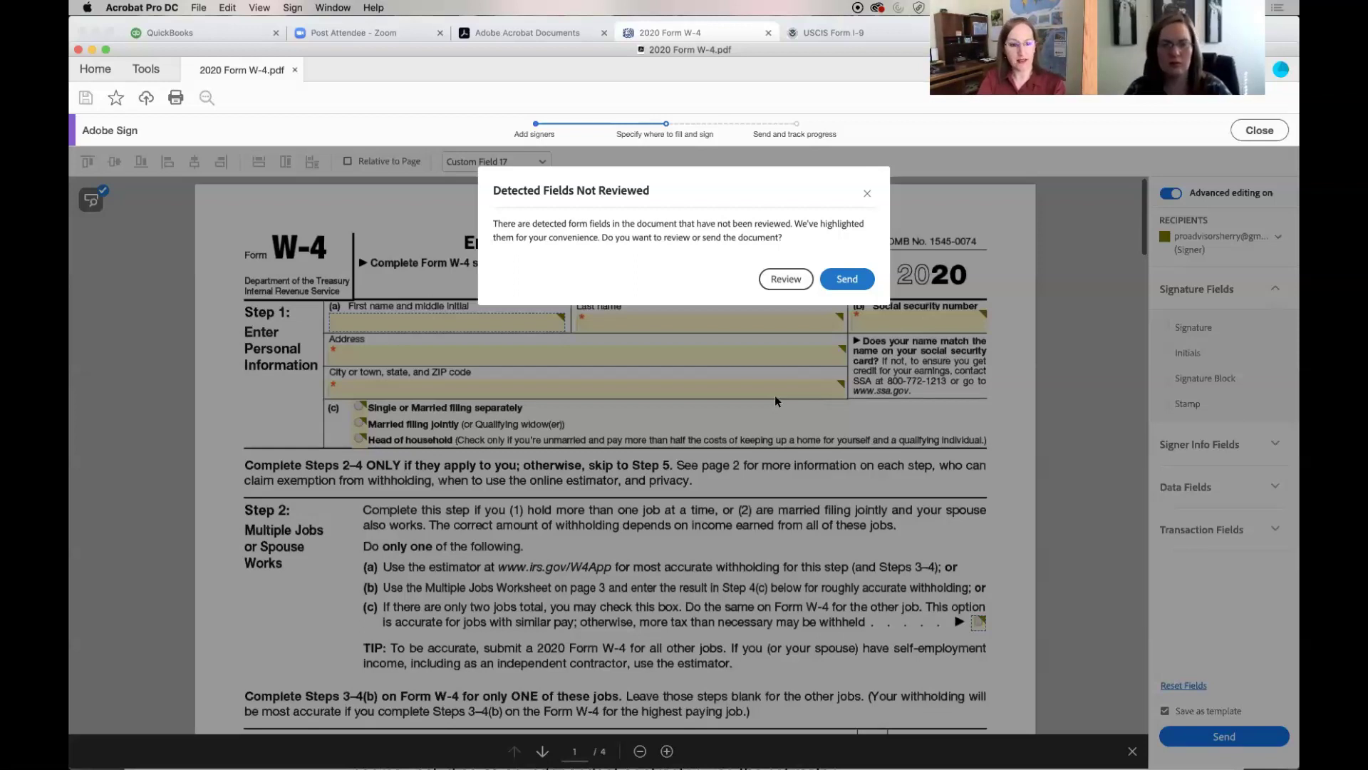
# Review the detected fields and make Custom Field 1 a required signer field
pyautogui.click(780, 280)
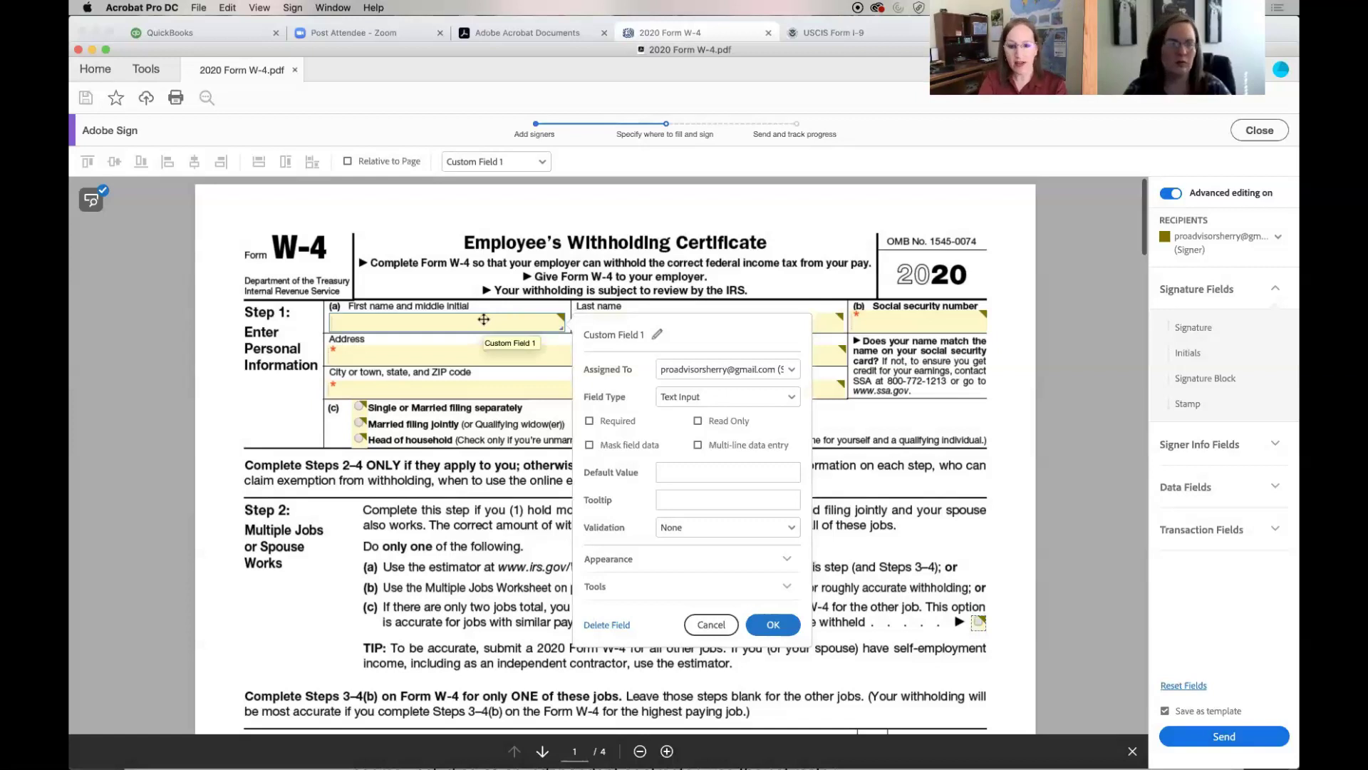
pyautogui.click(590, 422)
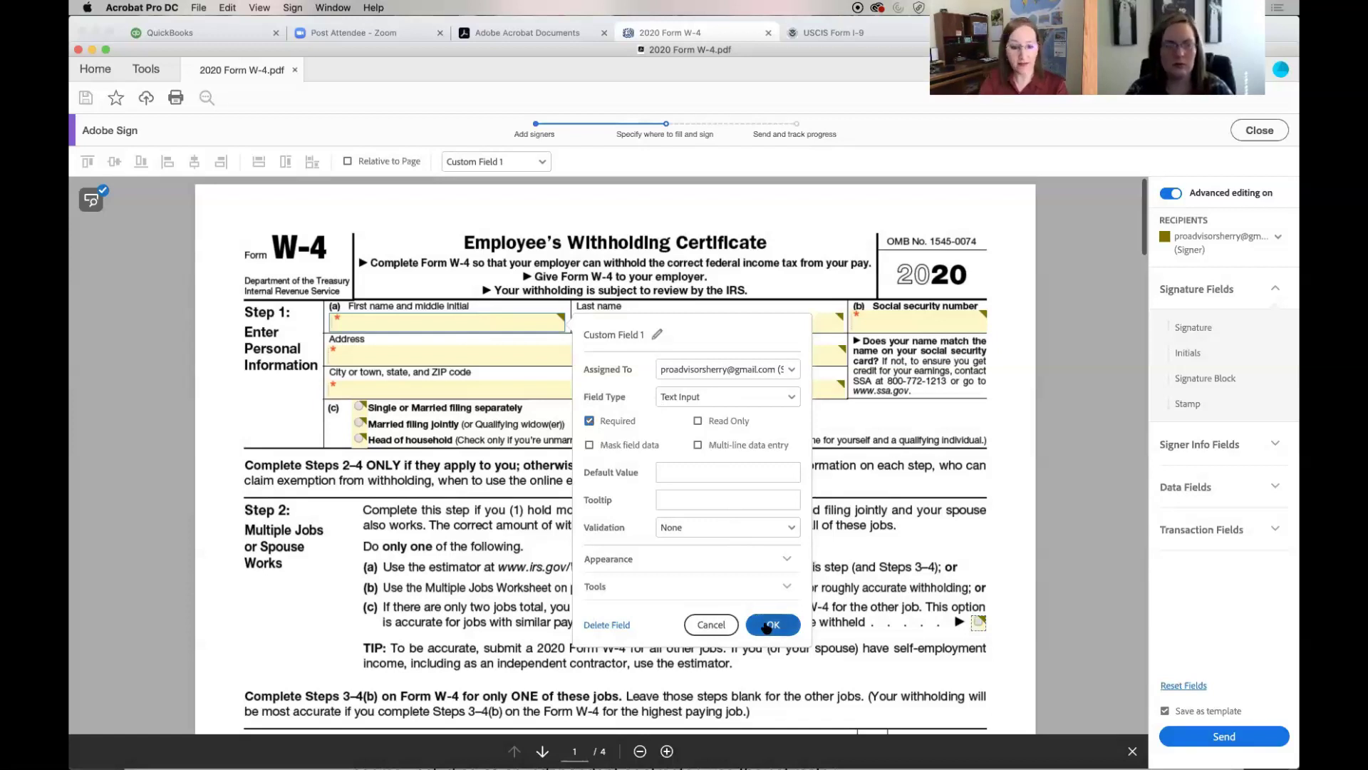
pyautogui.click(767, 626)
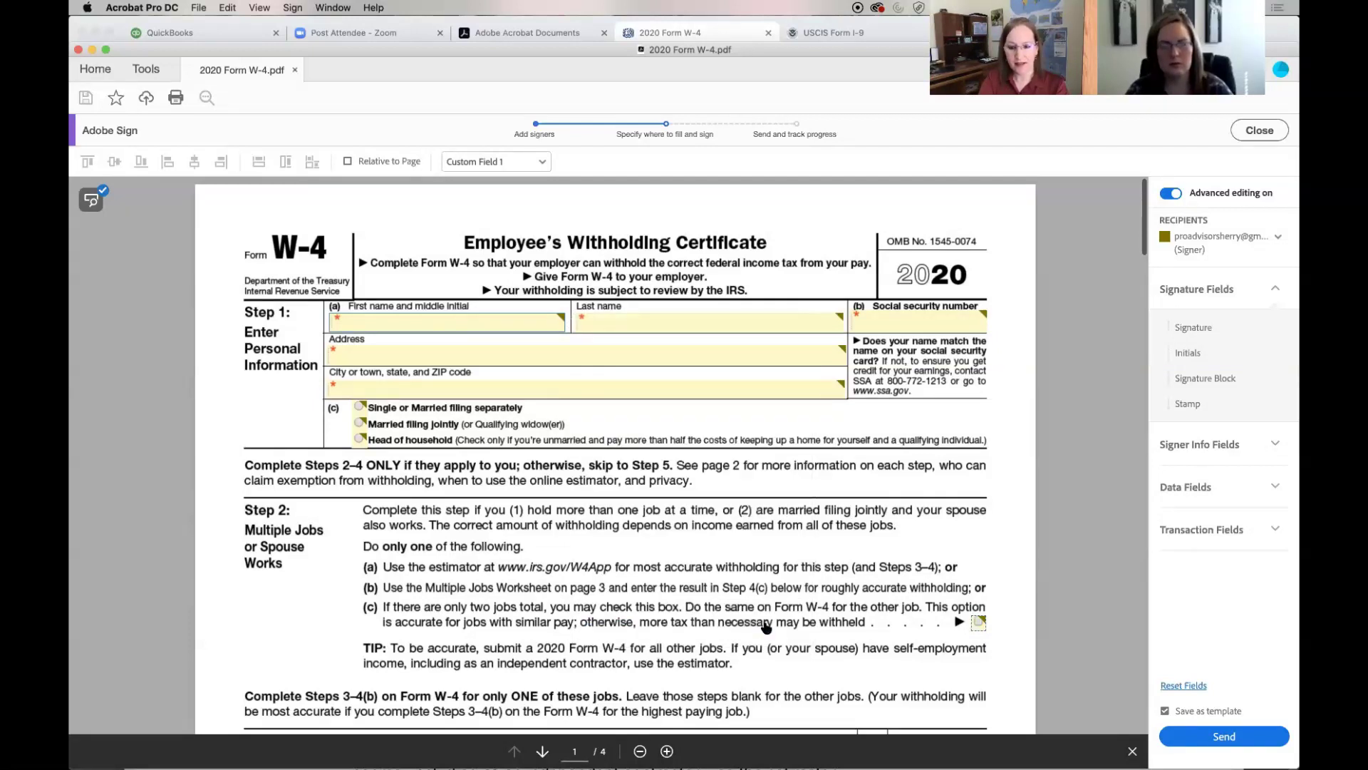
pyautogui.scroll(-3, 766, 626)
pyautogui.scroll(-3, 767, 626)
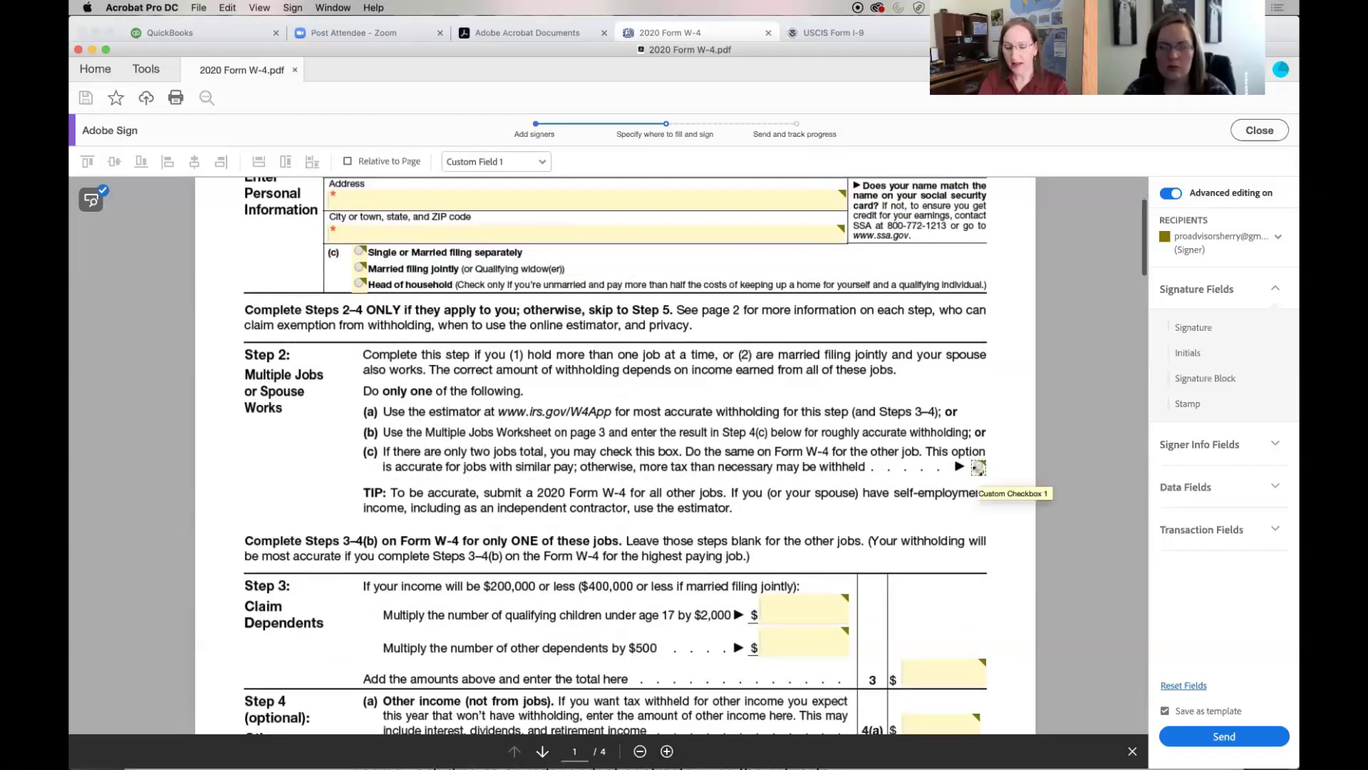
pyautogui.rightClick(977, 467)
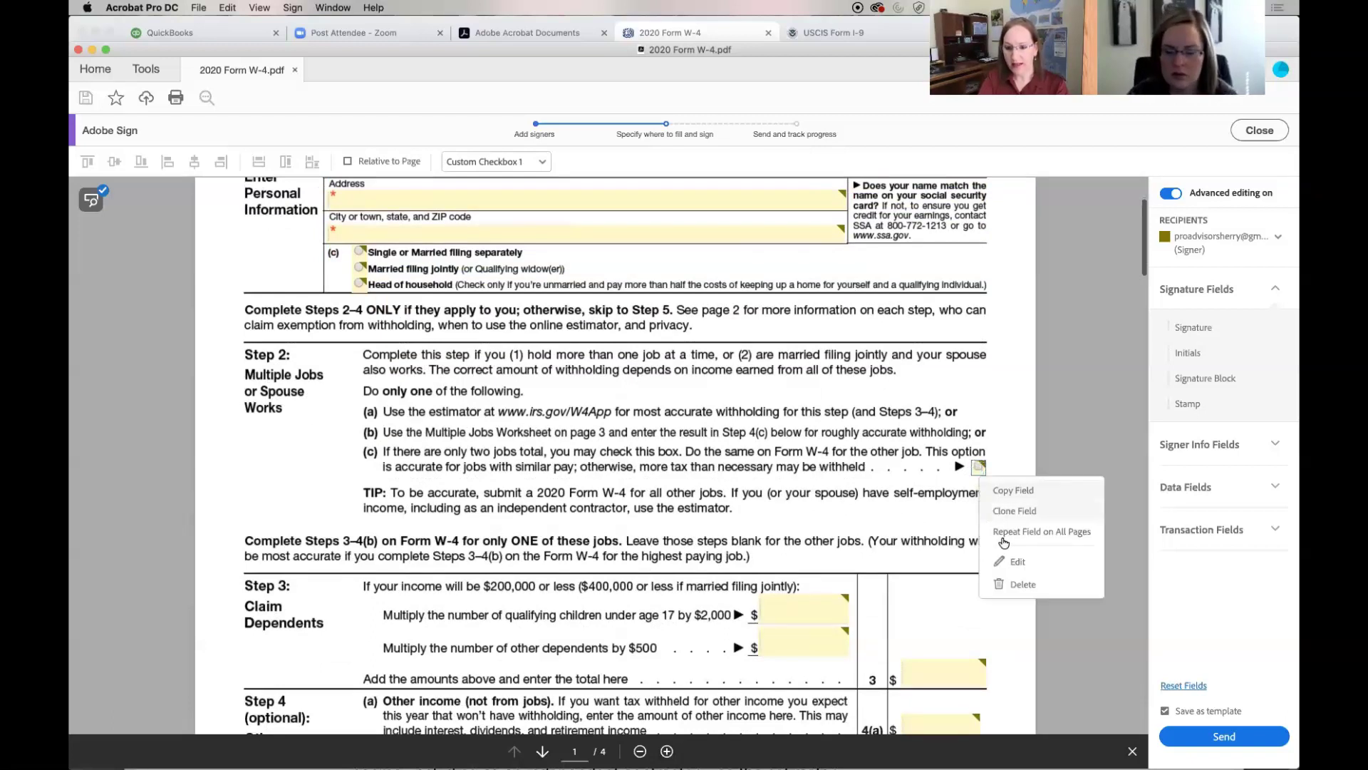
pyautogui.click(1016, 562)
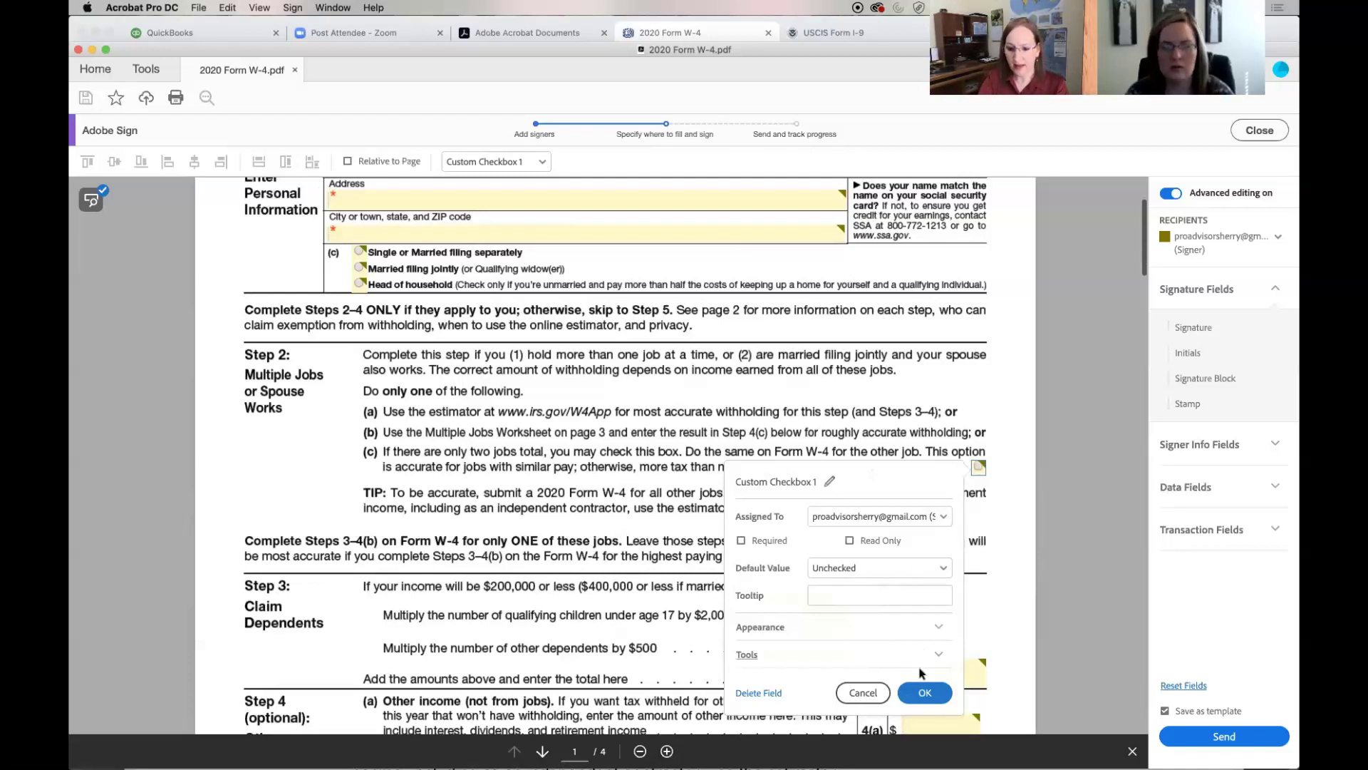
pyautogui.click(924, 693)
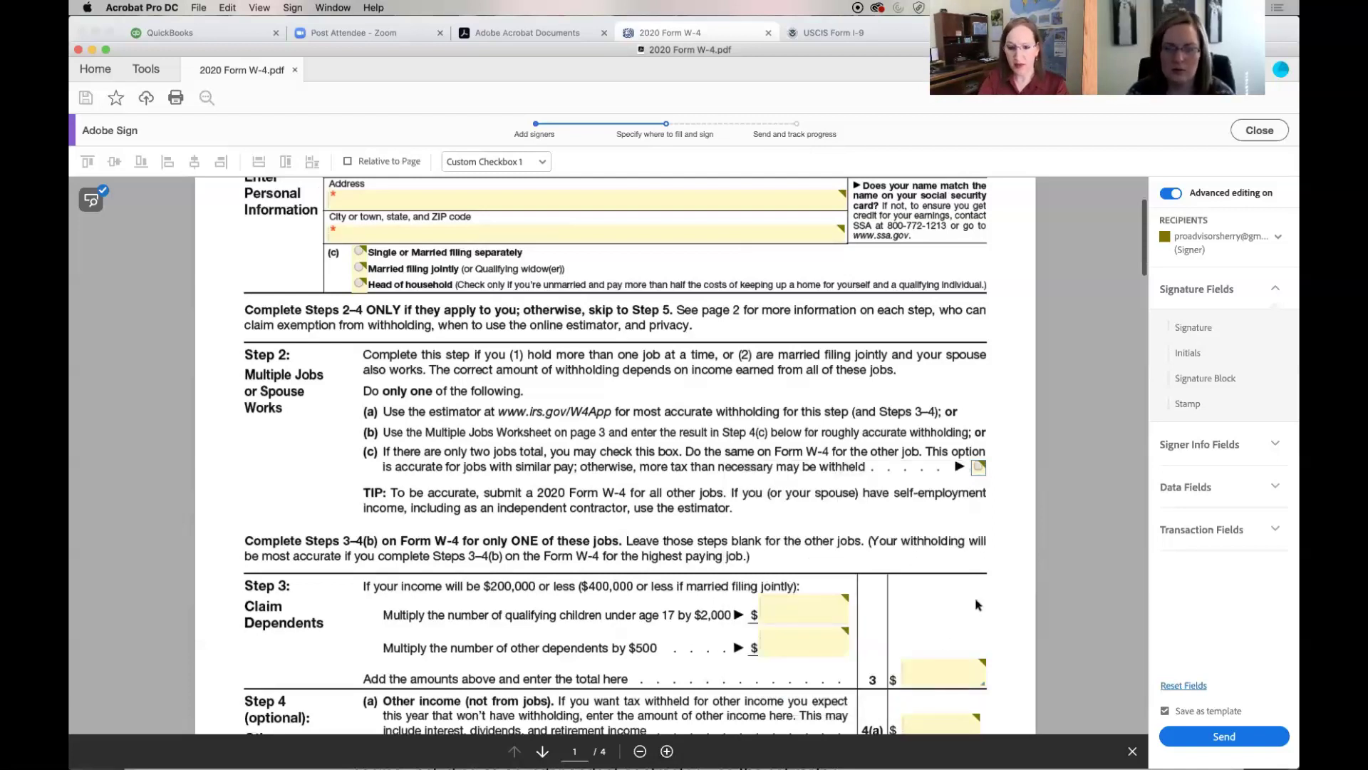
# Send the prepared W-4, saving it as the template '2020 Form W-4'
pyautogui.scroll(-1, 987, 588)
pyautogui.scroll(-6, 987, 588)
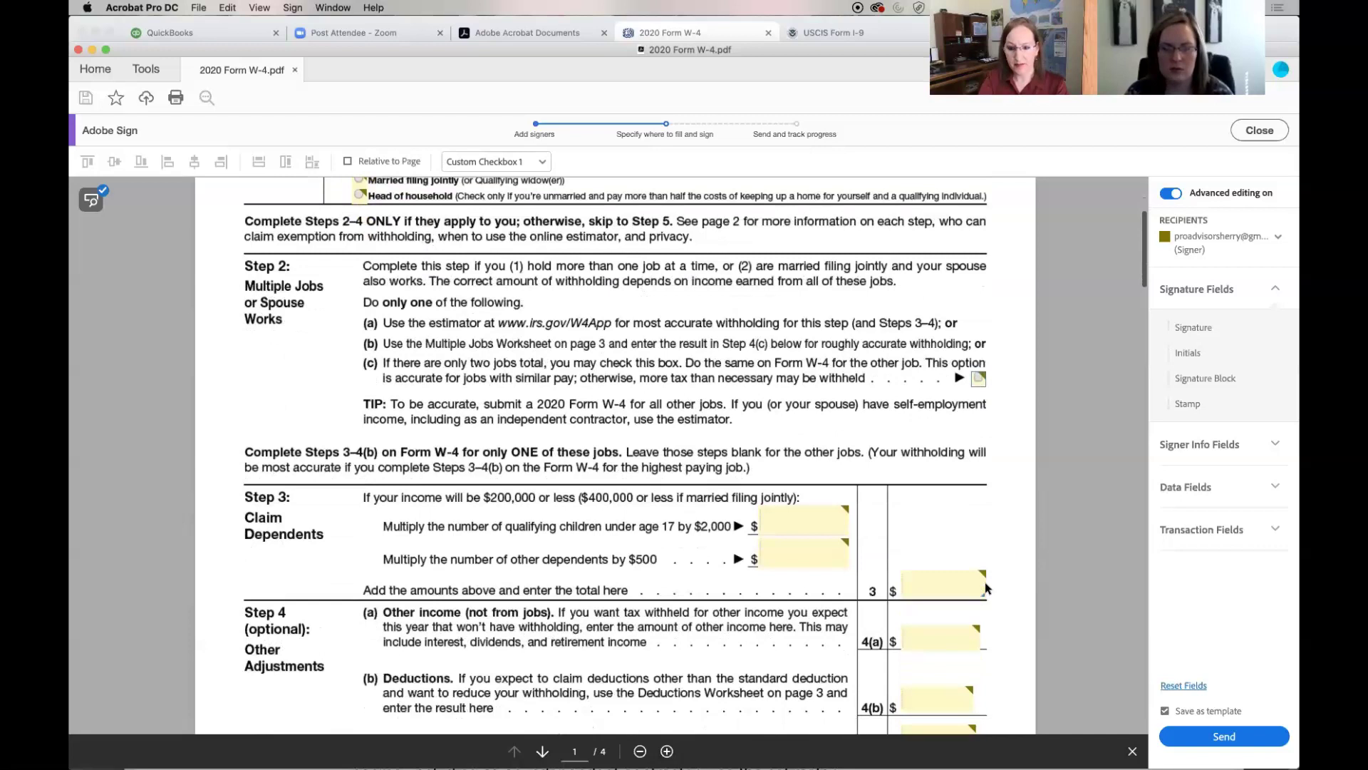
pyautogui.scroll(-5, 987, 588)
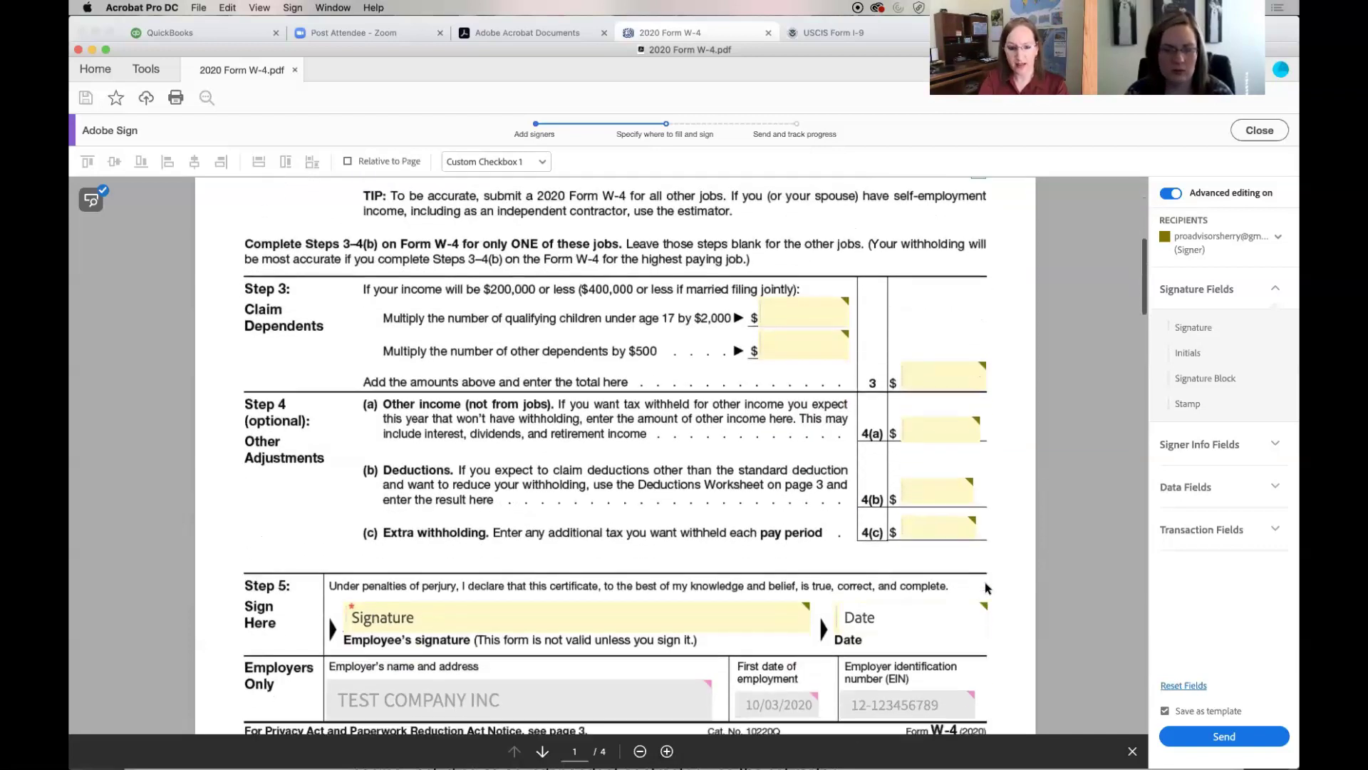
pyautogui.scroll(-2, 987, 588)
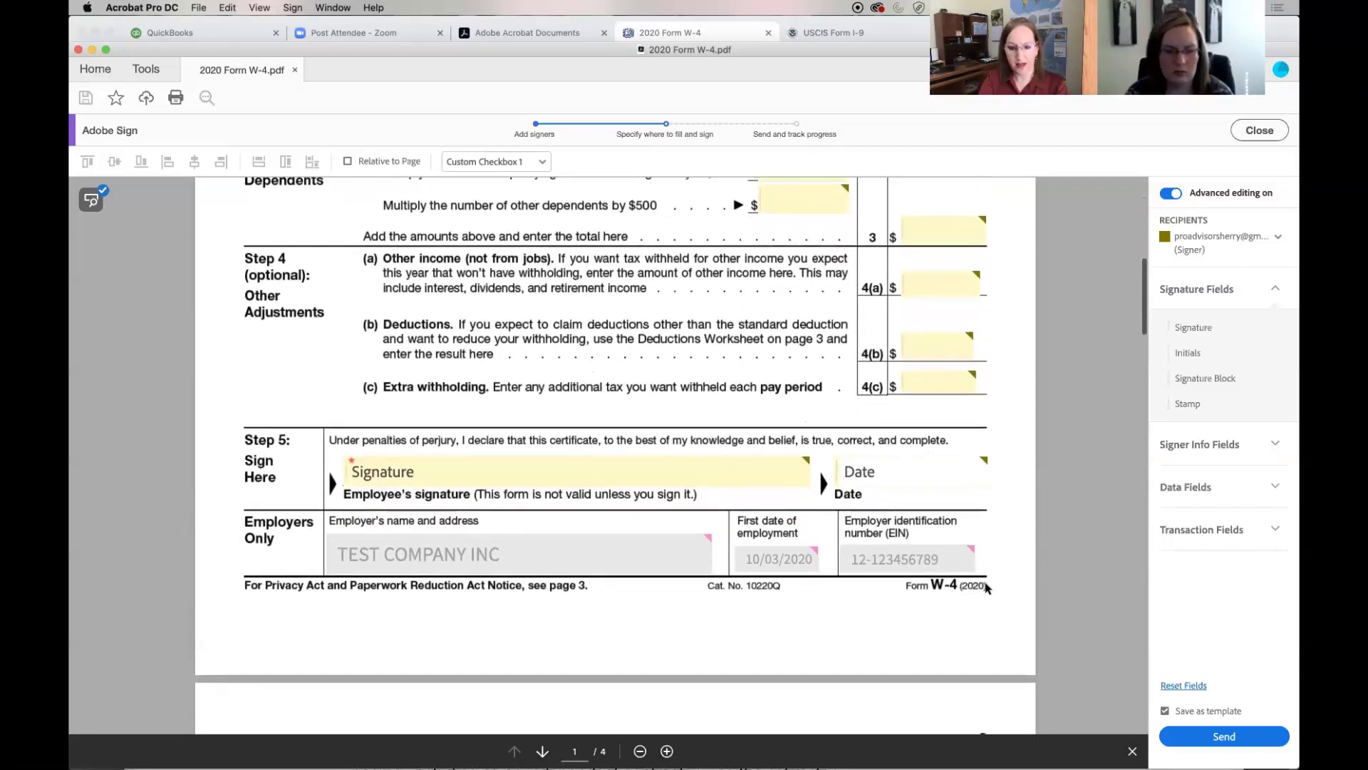
pyautogui.click(1202, 736)
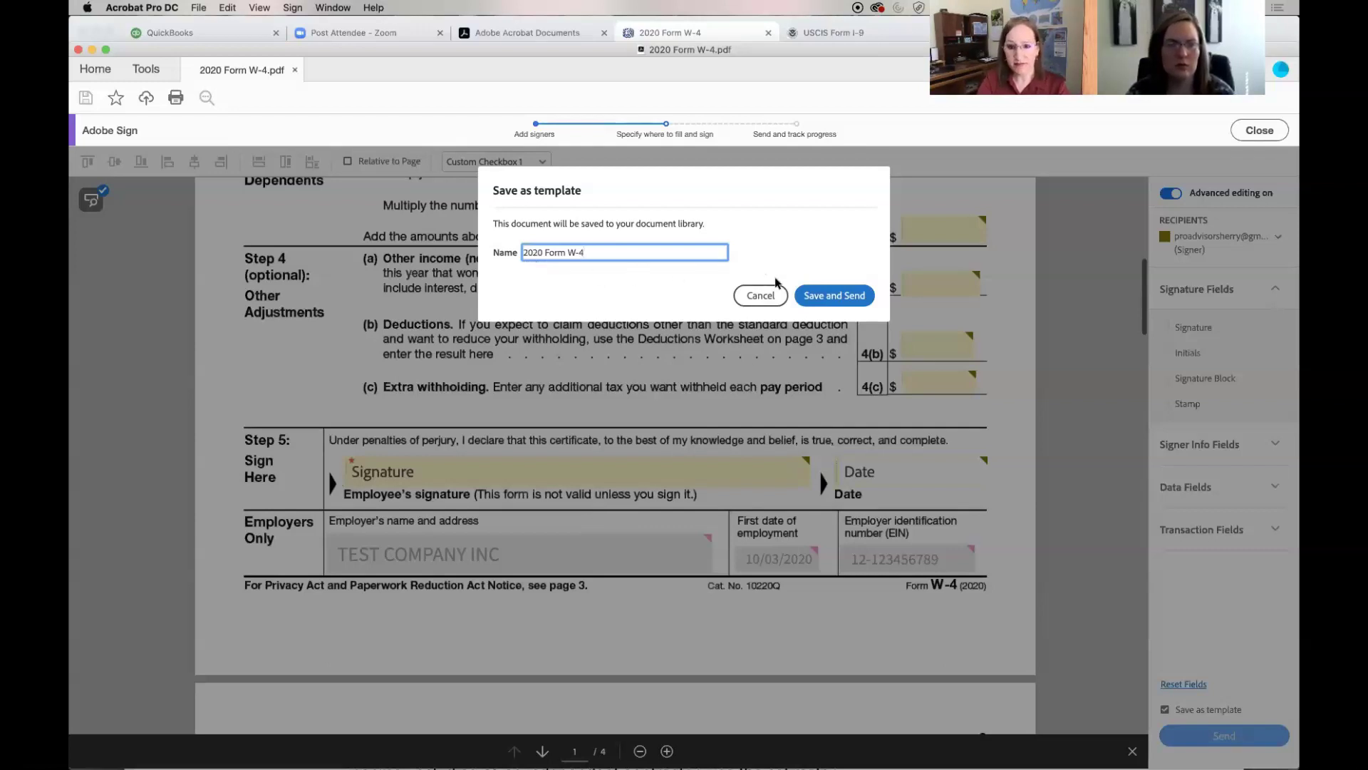
pyautogui.click(818, 298)
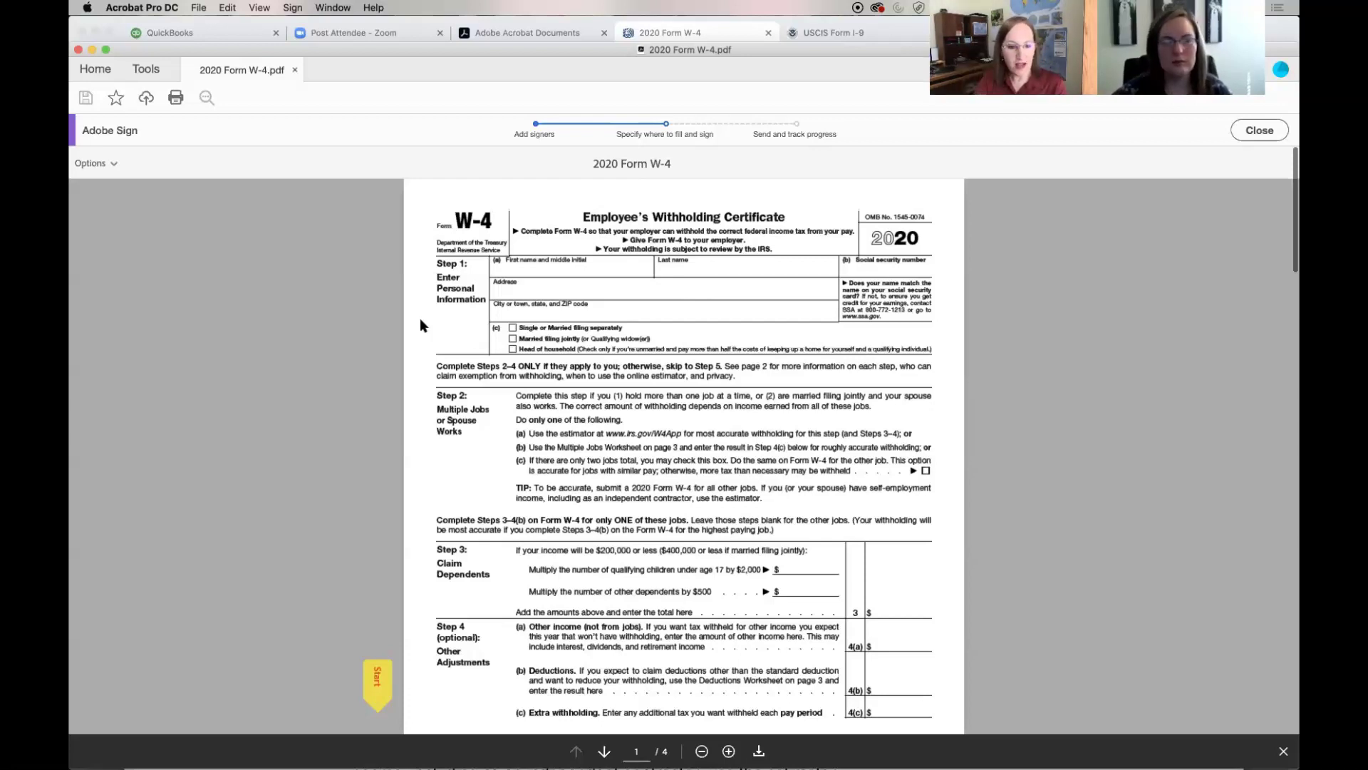
# Prefill employer TEST COMPANY INC, start date 10/03/2020 and EIN, then send for signature
pyautogui.scroll(-5, 420, 317)
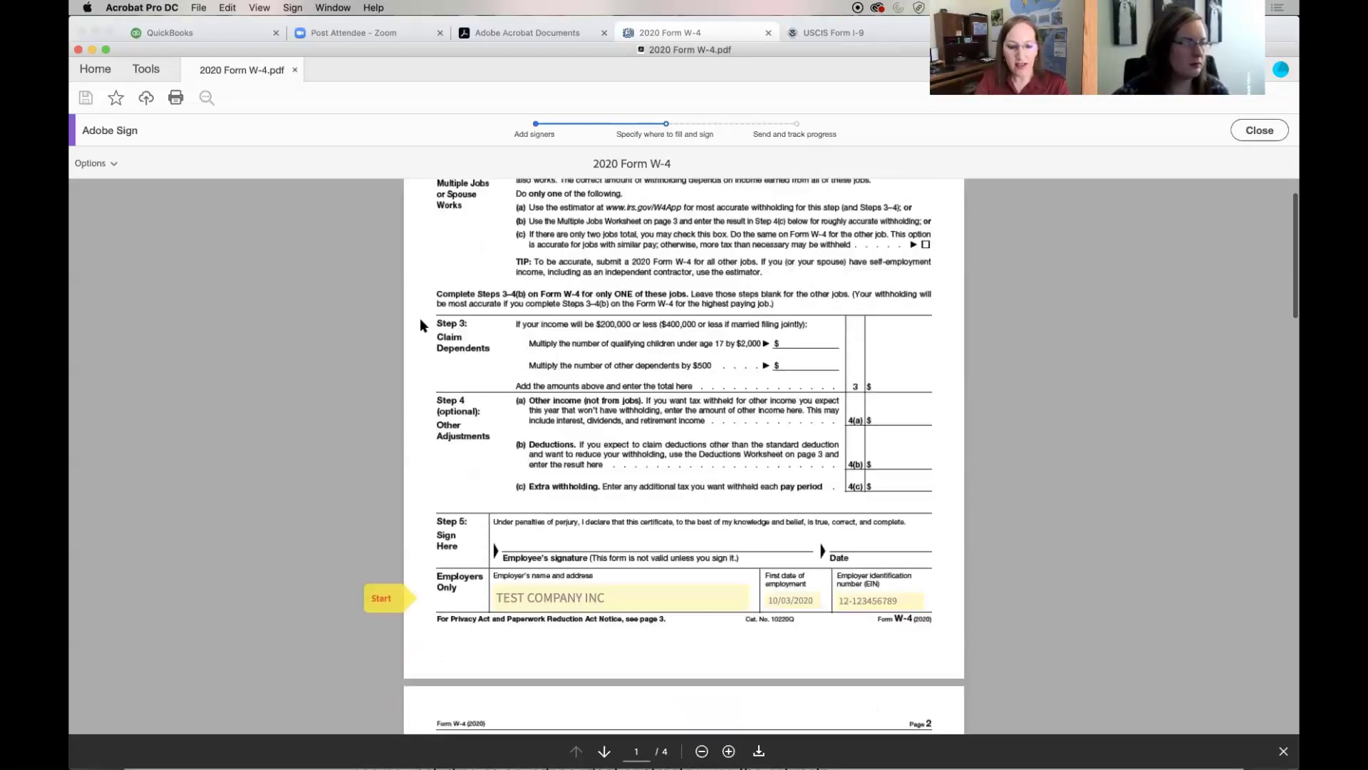
pyautogui.scroll(-1, 420, 321)
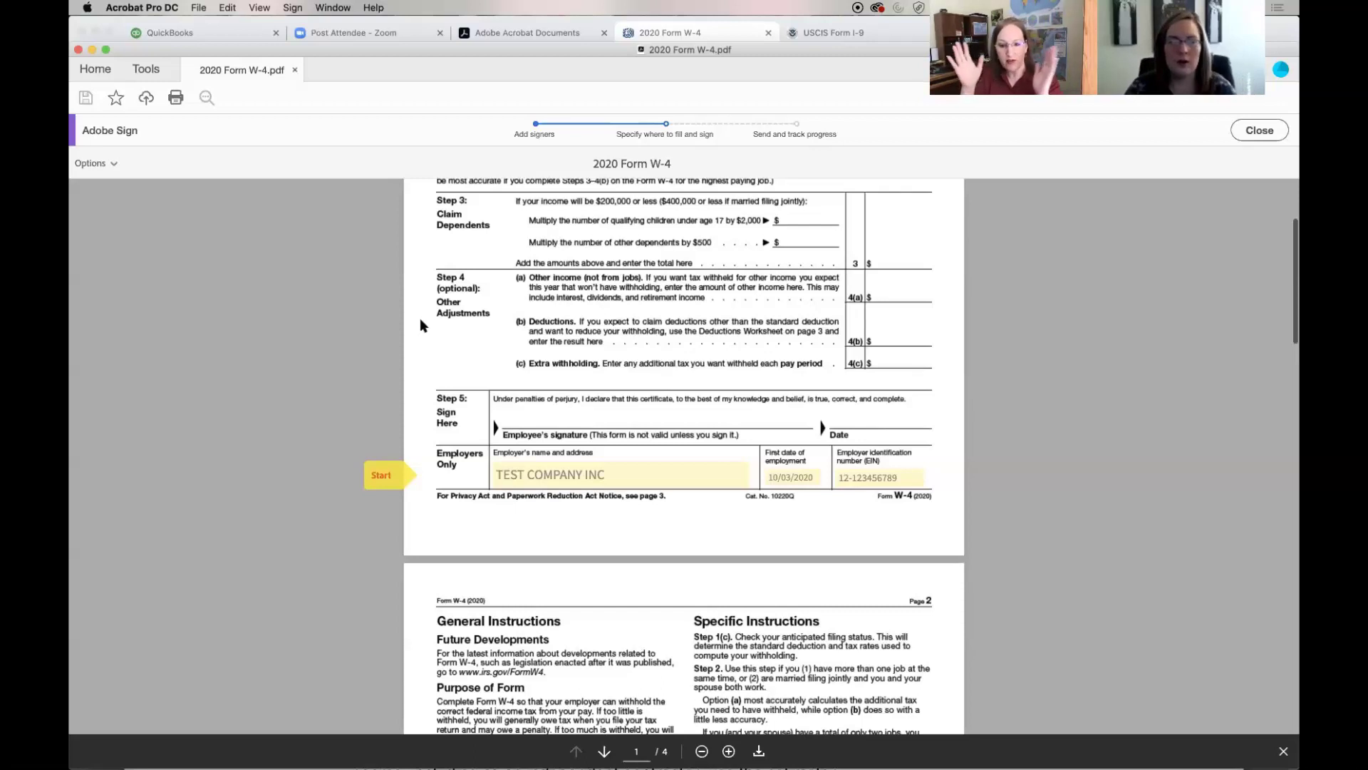
pyautogui.click(382, 476)
pyautogui.click(381, 476)
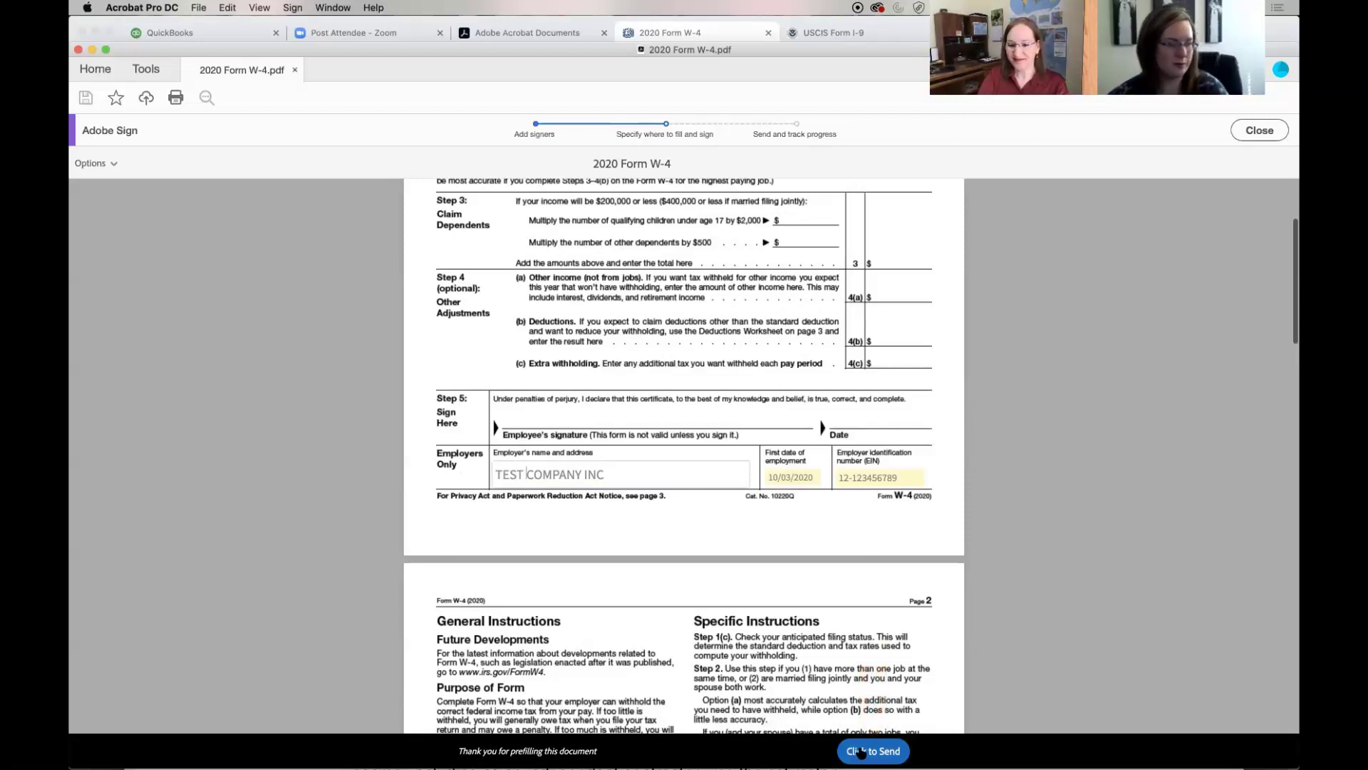
pyautogui.click(861, 752)
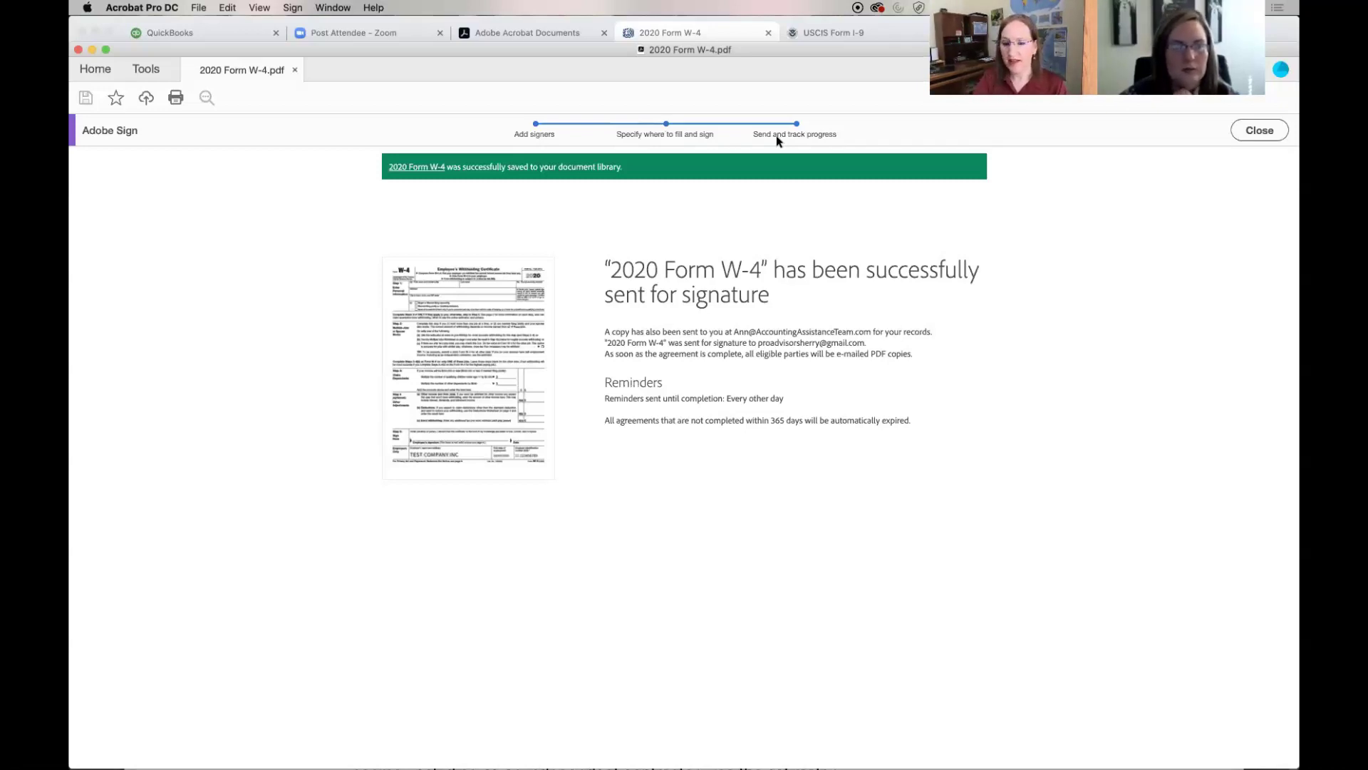
# Close the sent-for-signature confirmation and return to the Adobe Acrobat Documents browser tab
pyautogui.click(1258, 131)
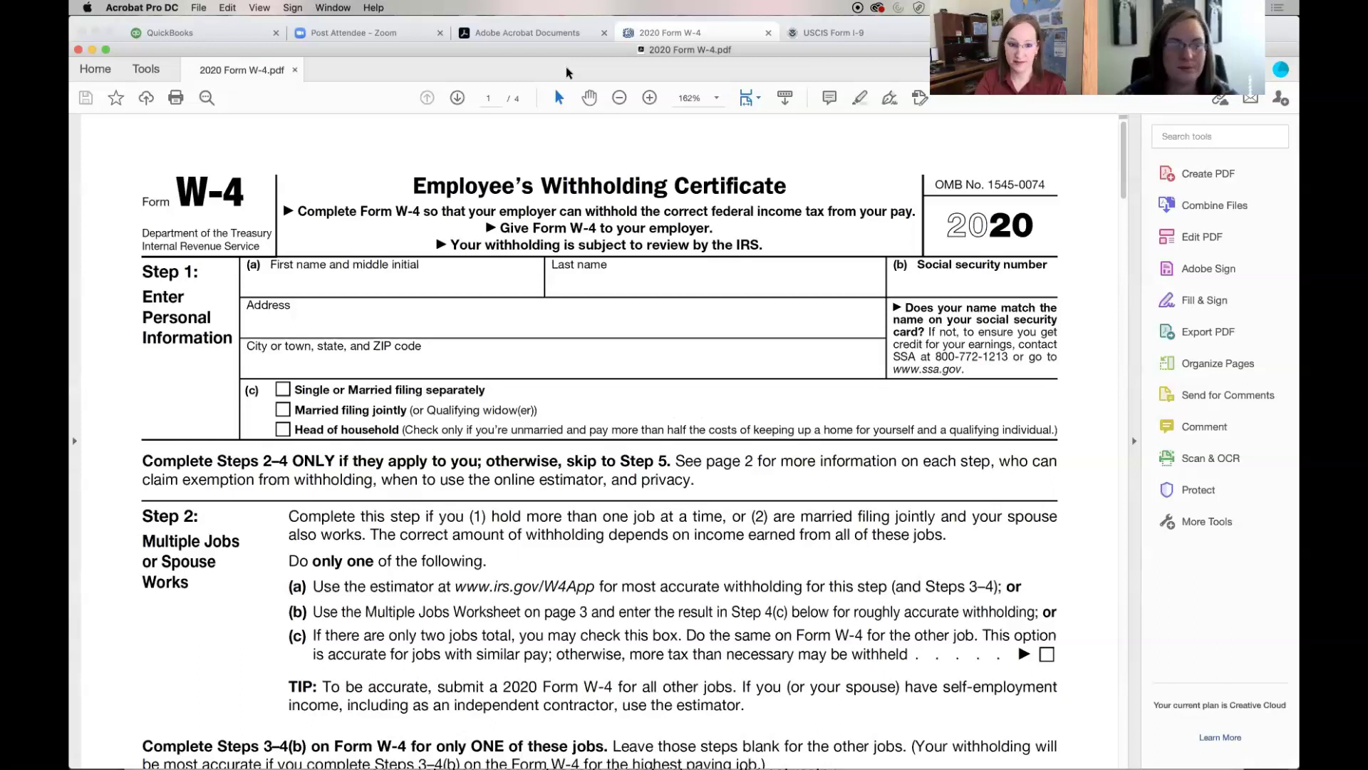
pyautogui.click(496, 38)
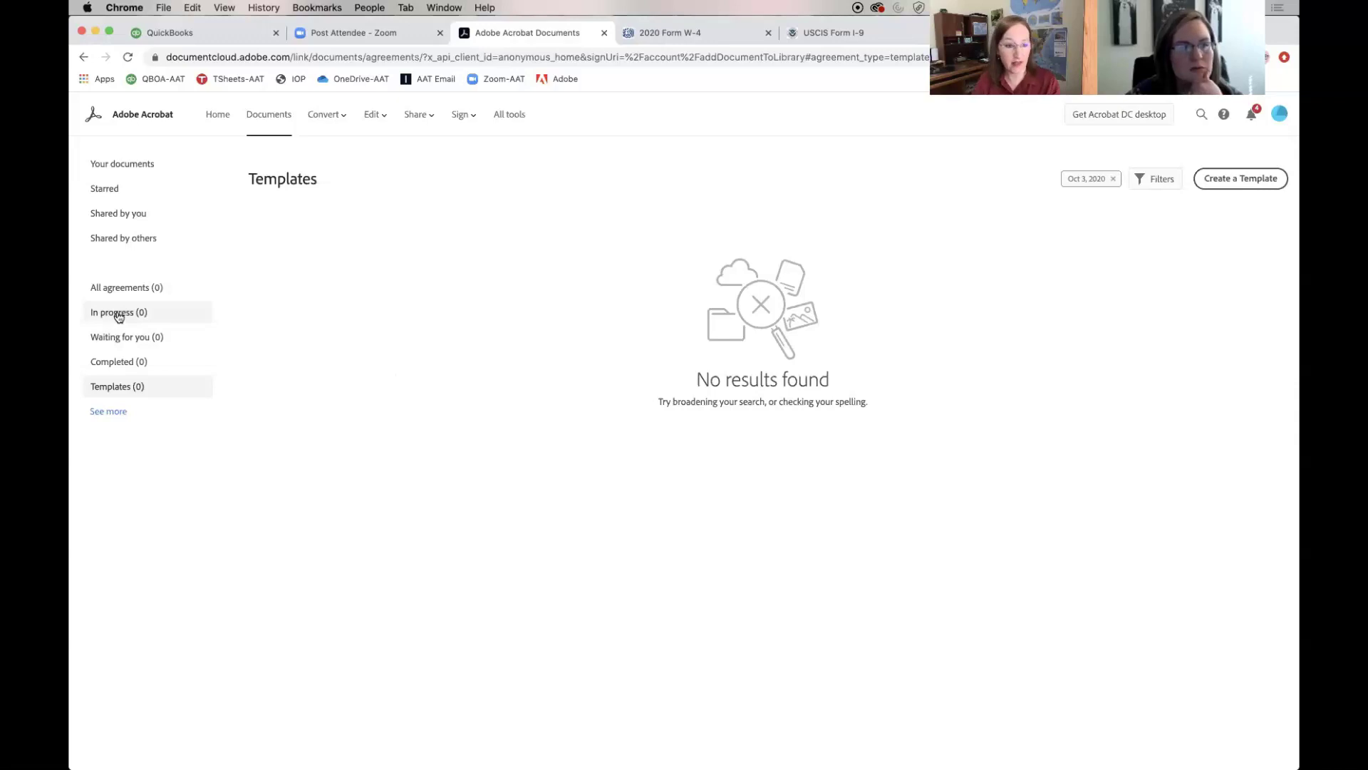
# Show In progress agreements, listing the 2020 Form W-4 as Out for Signature
pyautogui.click(119, 314)
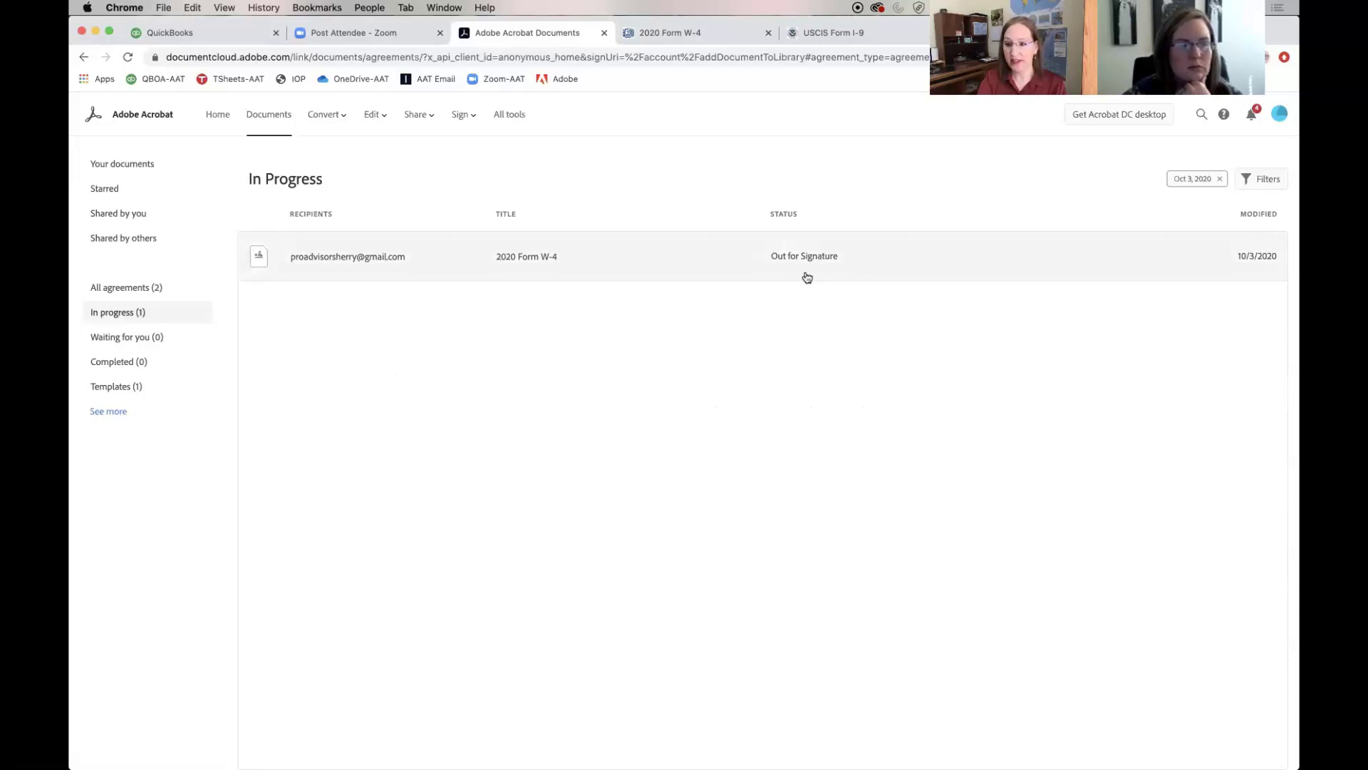
pyautogui.click(695, 261)
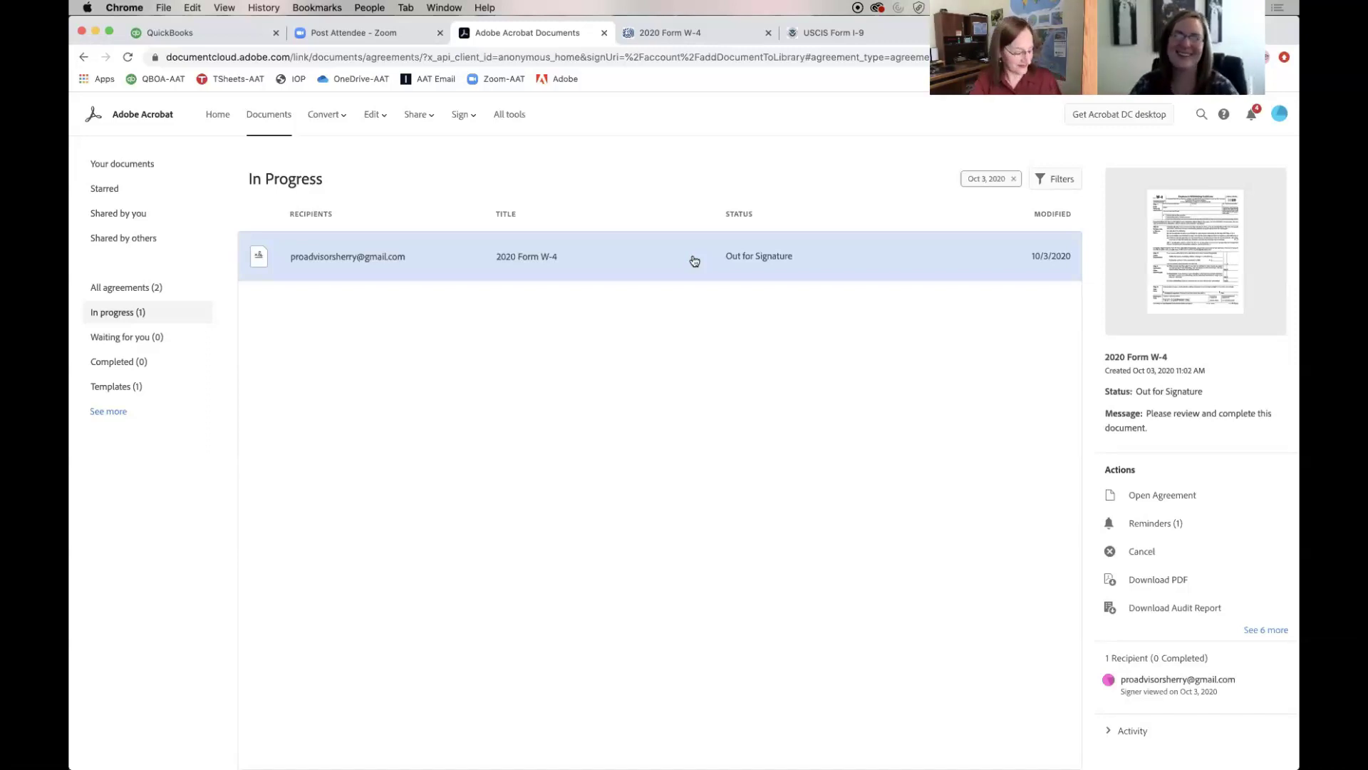
pyautogui.click(695, 261)
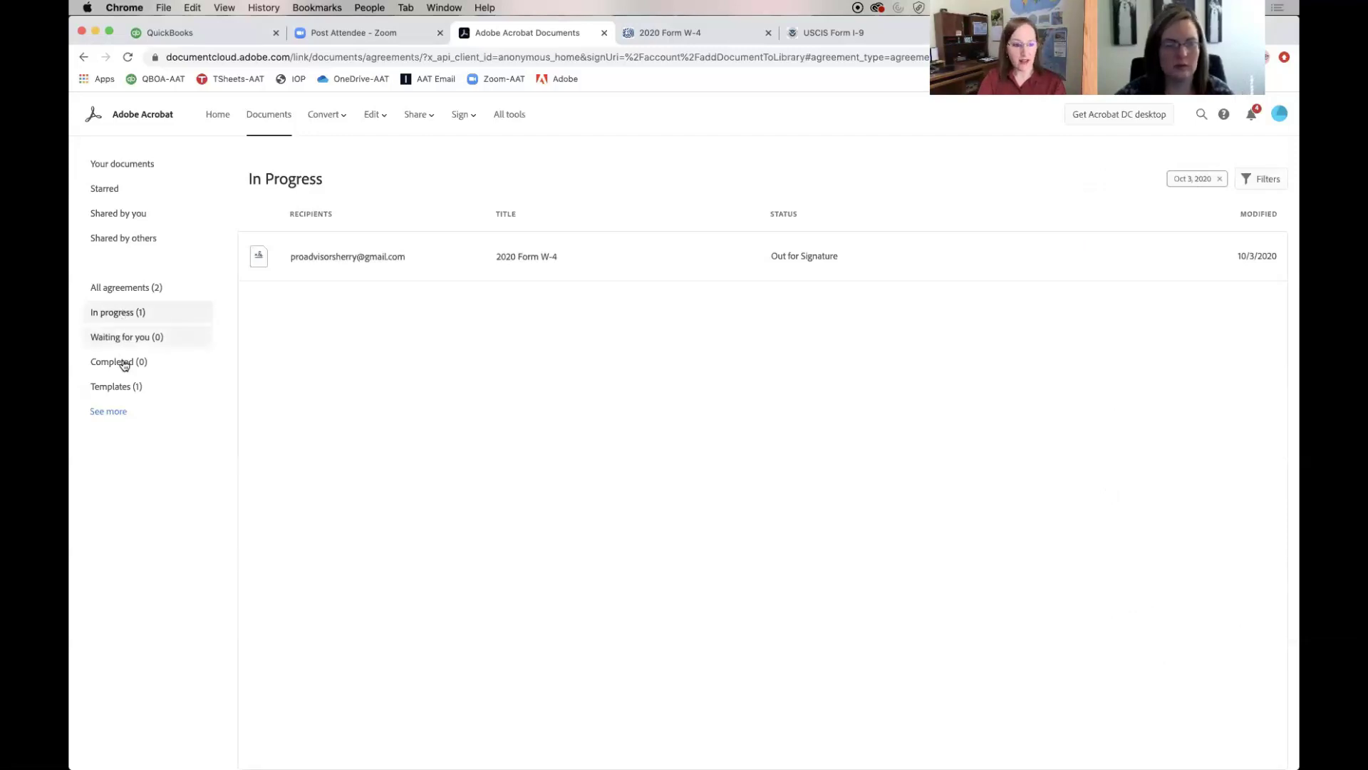
# List the saved templates via Templates (1) in the Documents sidebar
pyautogui.click(125, 387)
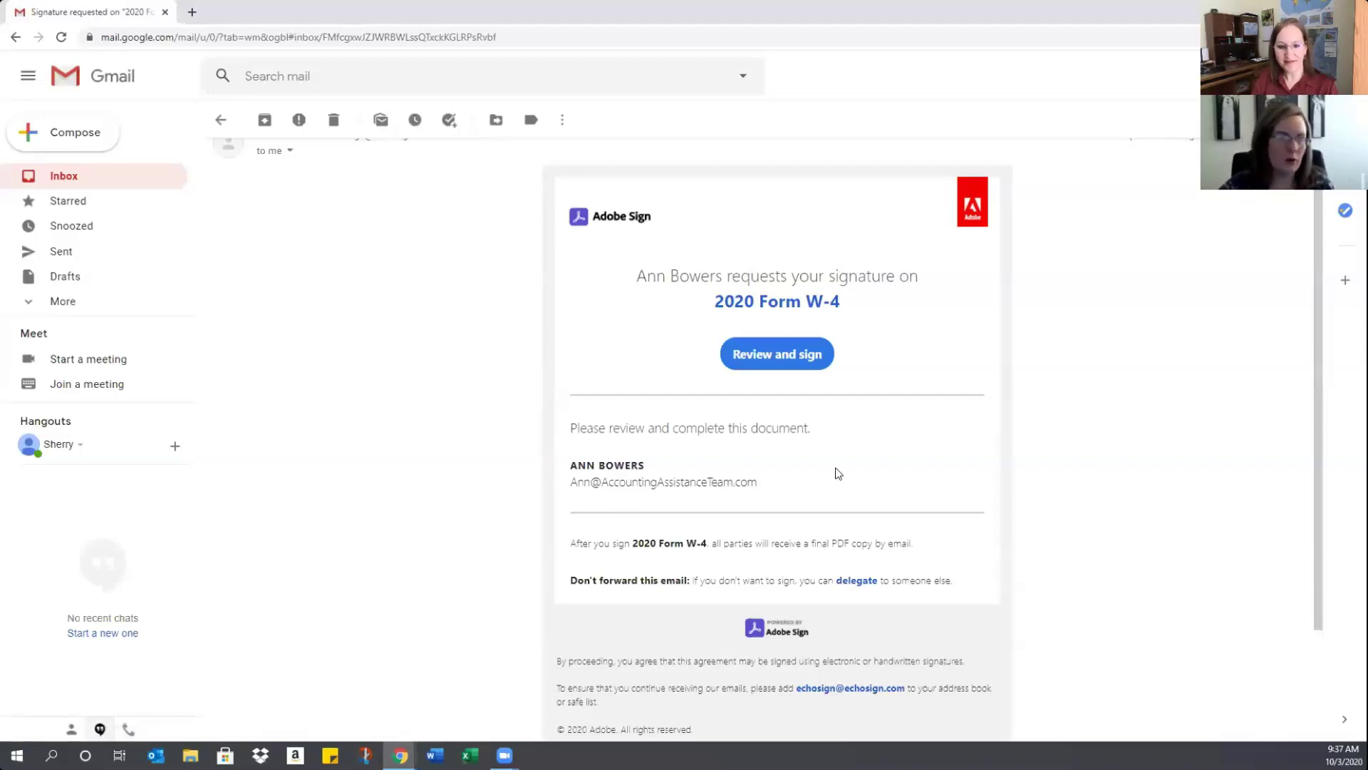
# Open the 2020 Form W-4 for signing from the email's Review and sign button
pyautogui.click(780, 355)
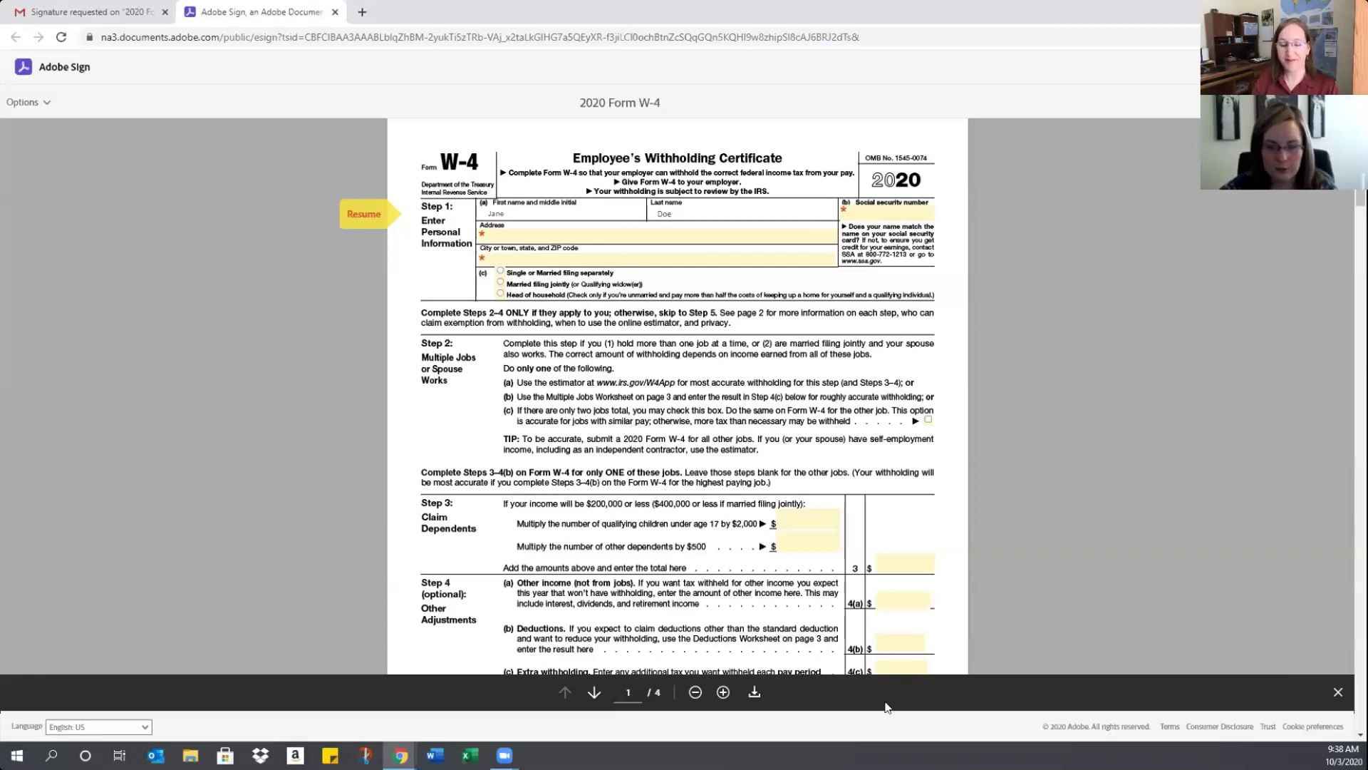
# Zoom the W-4 in three steps to page width and place the cursor in First name
pyautogui.click(723, 693)
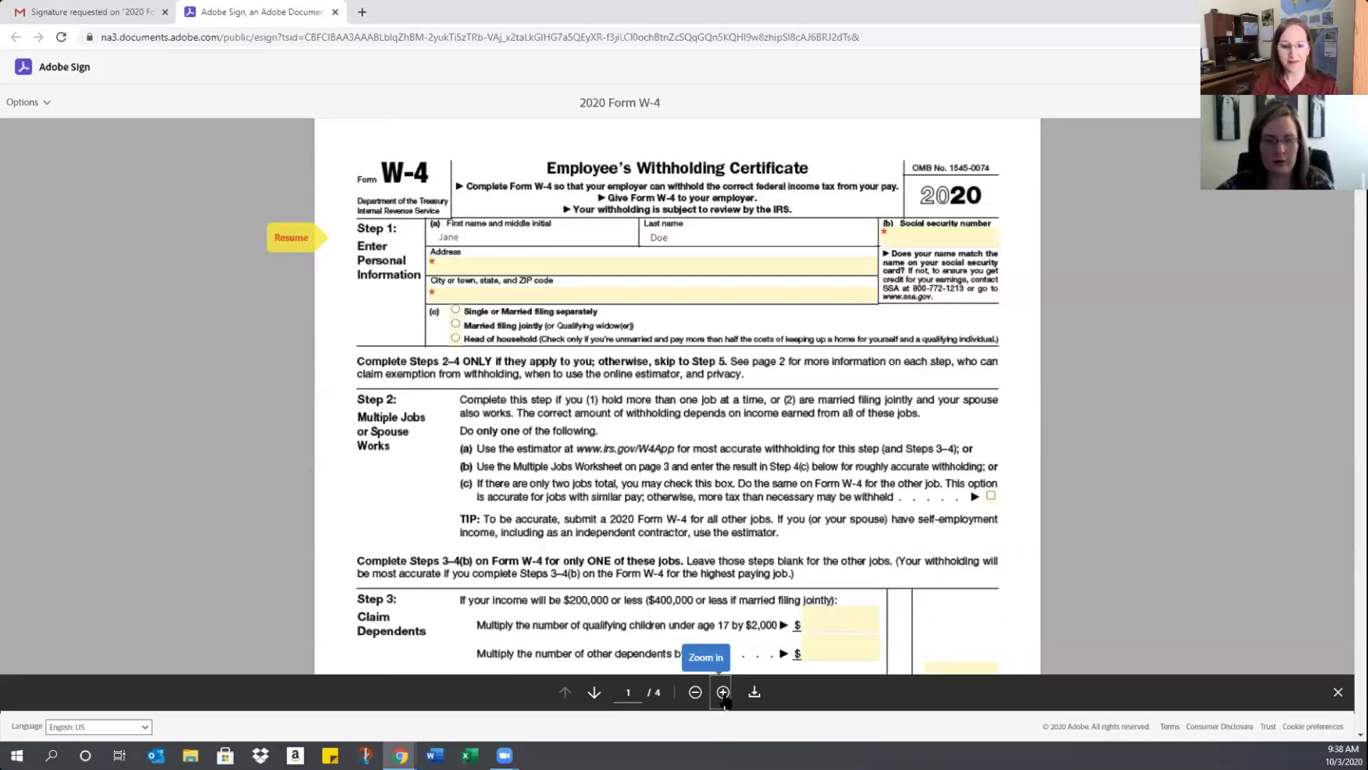
pyautogui.click(724, 693)
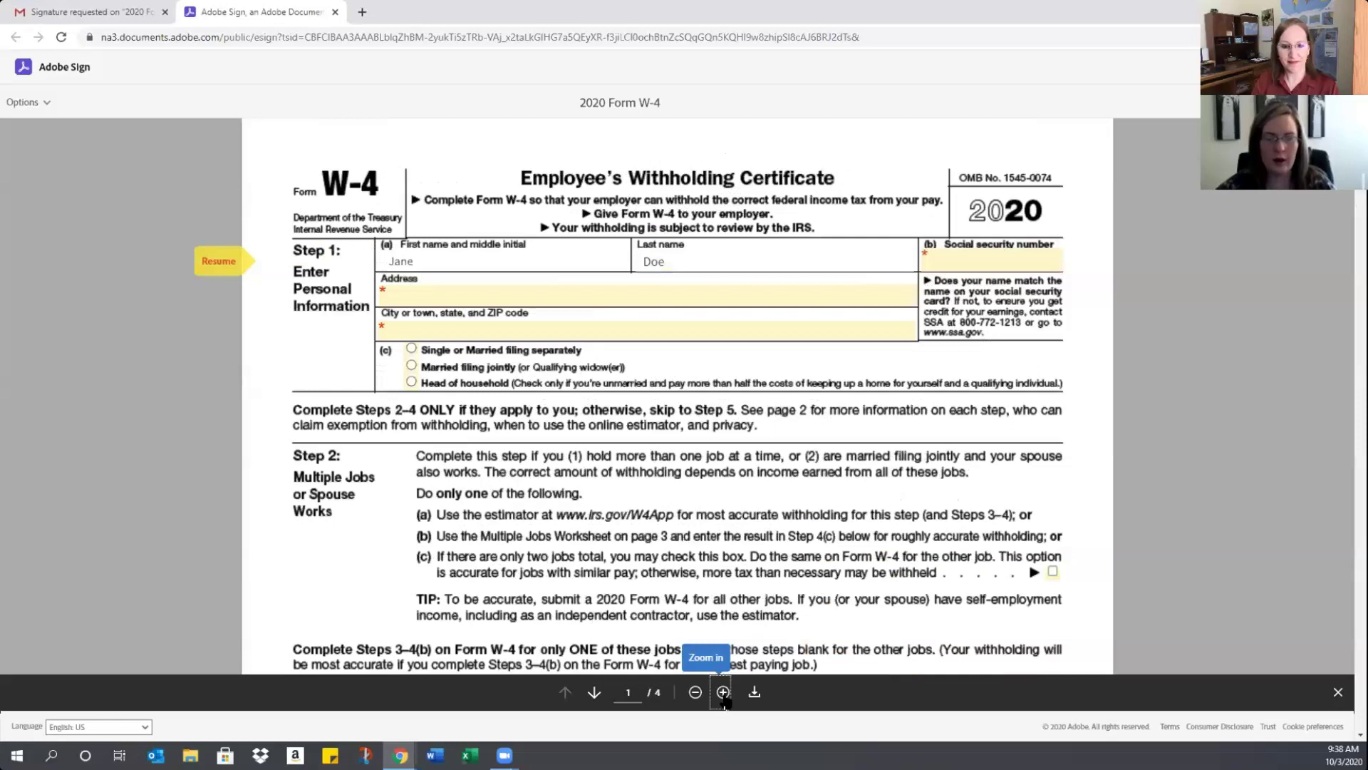
pyautogui.click(723, 692)
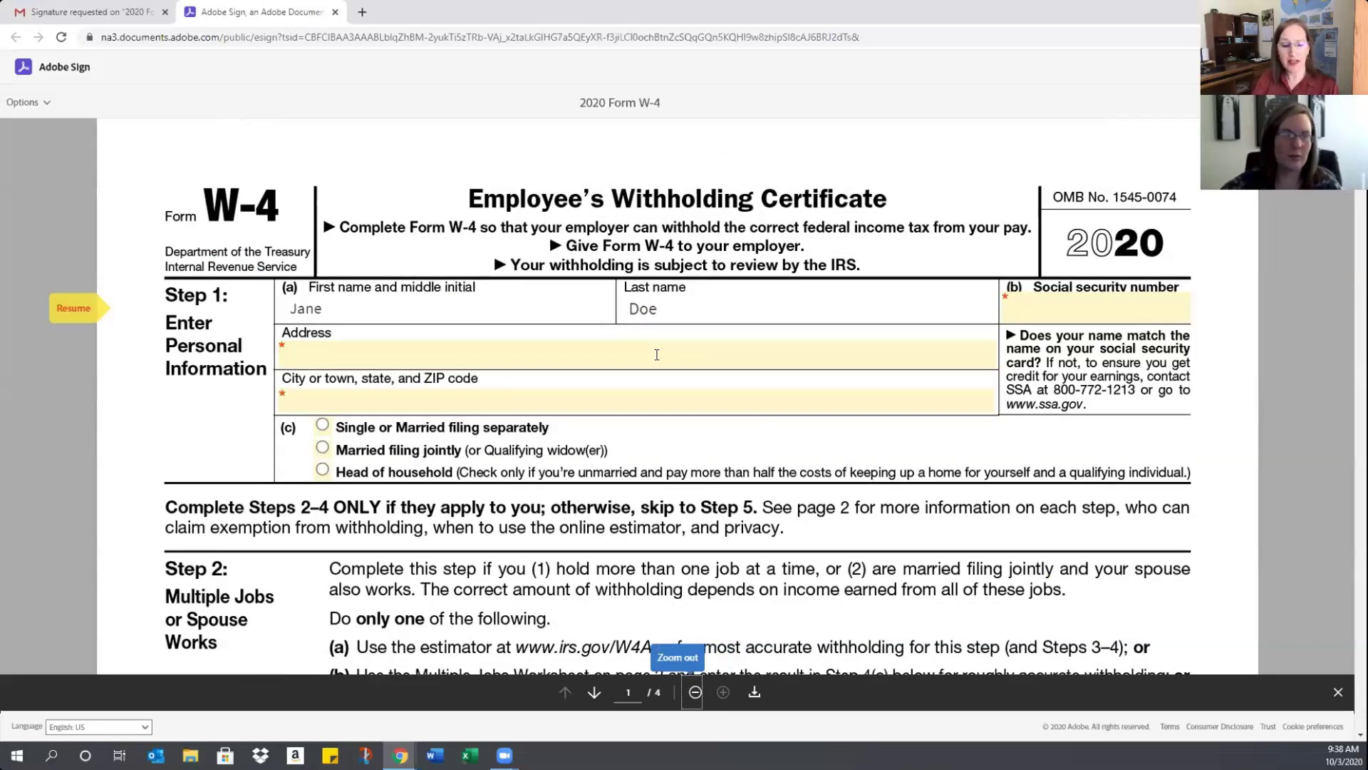
pyautogui.click(339, 312)
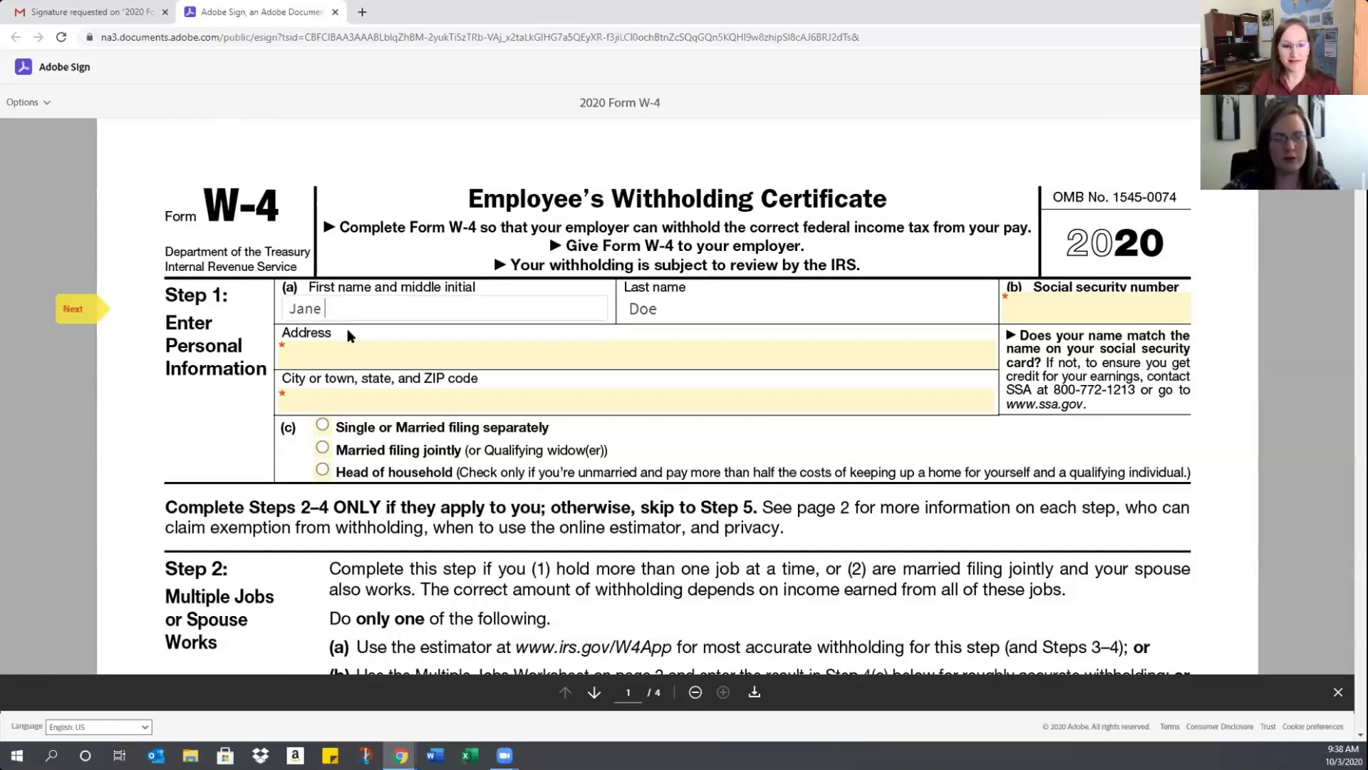
# Fill in the Social Security number, street address and city/state fields in Step 1
pyautogui.click(1015, 304)
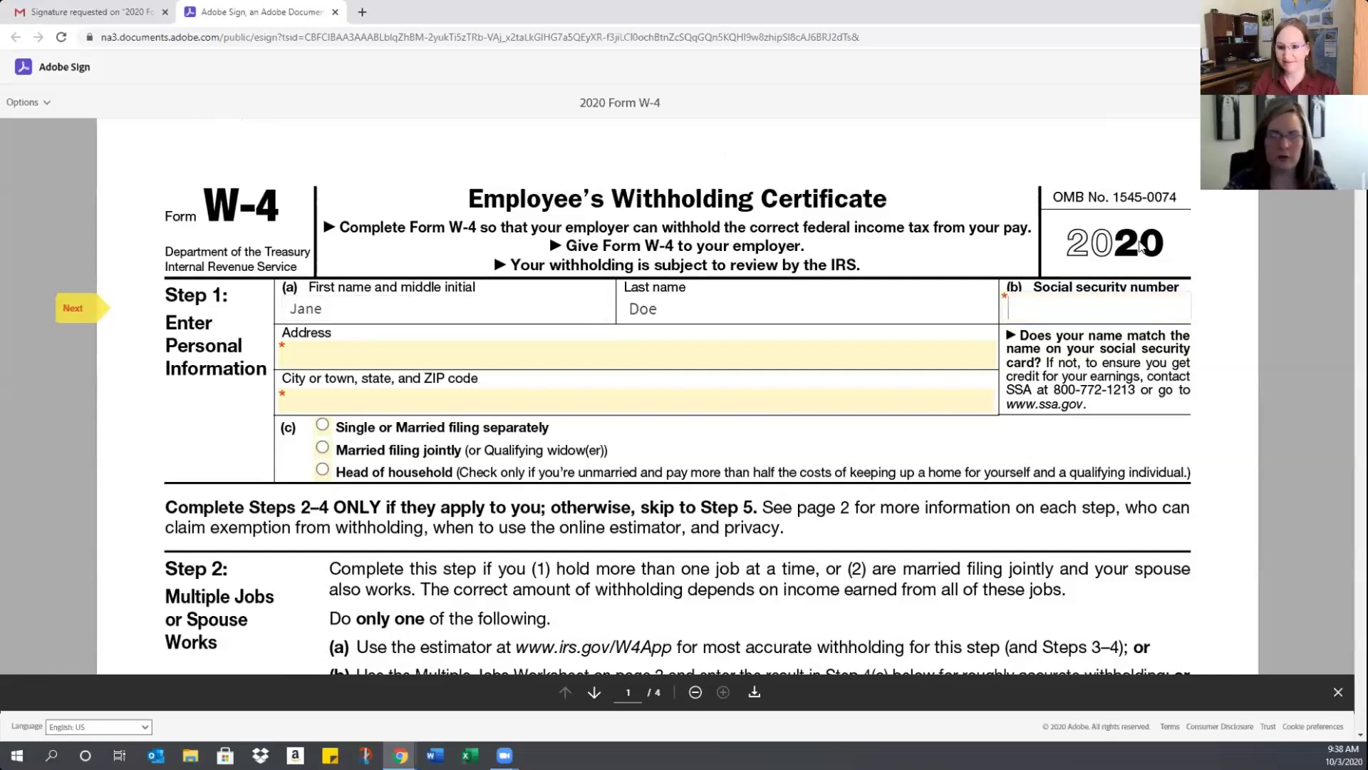
pyautogui.write('12')
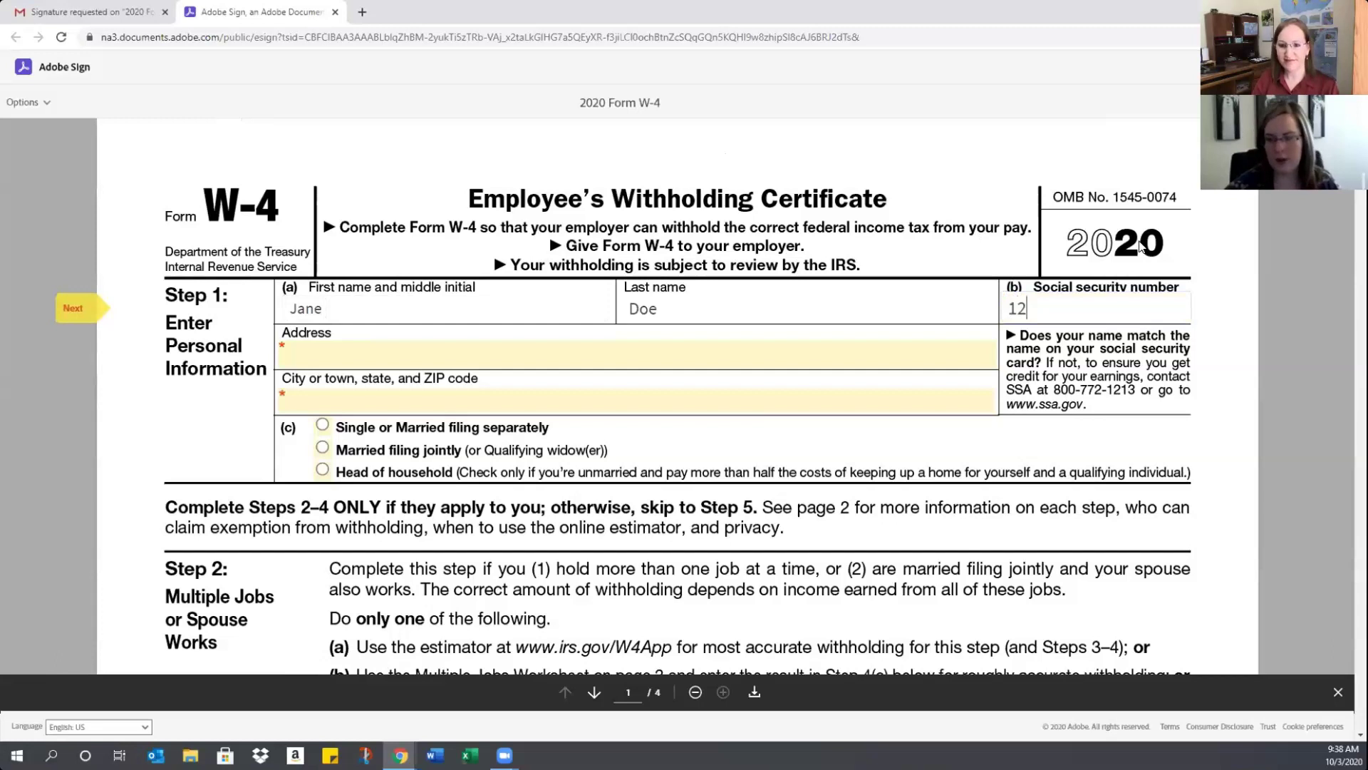
pyautogui.write('3-45-67')
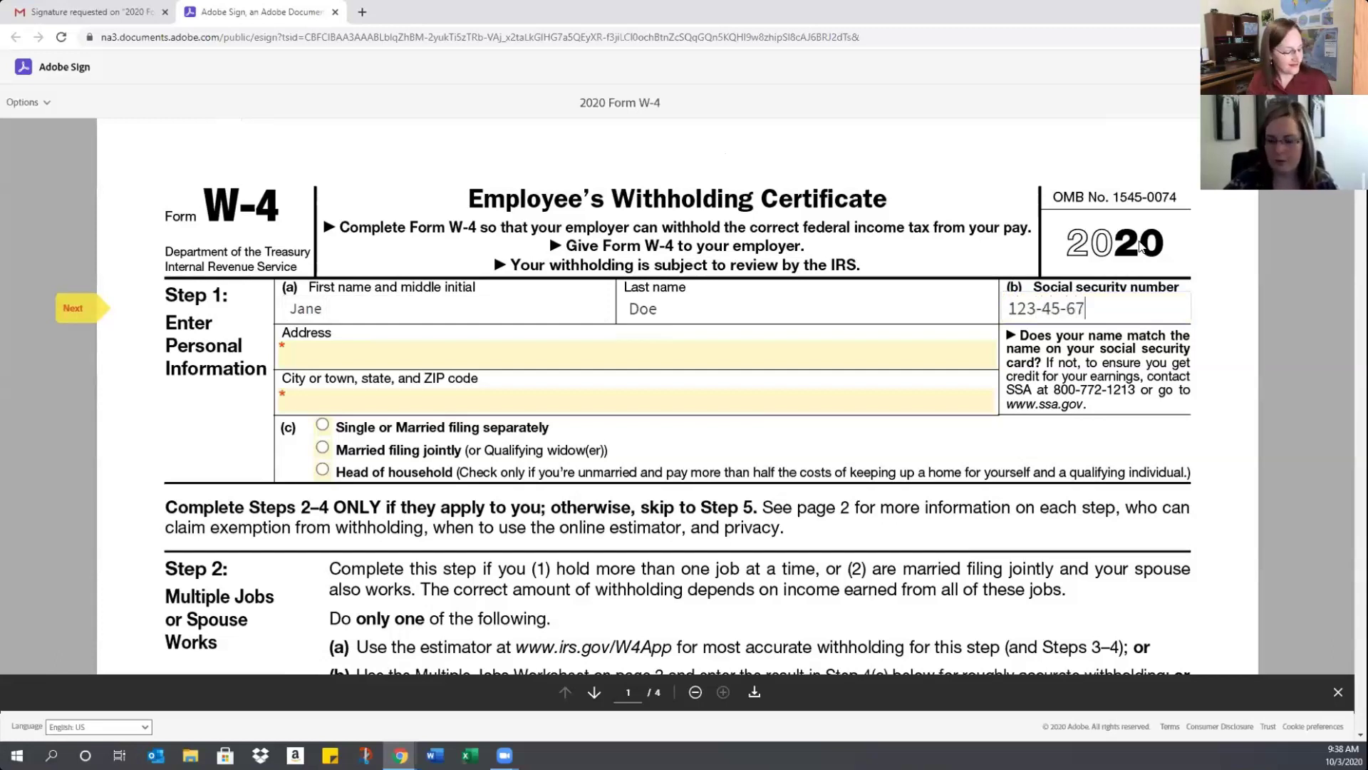
pyautogui.write('89')
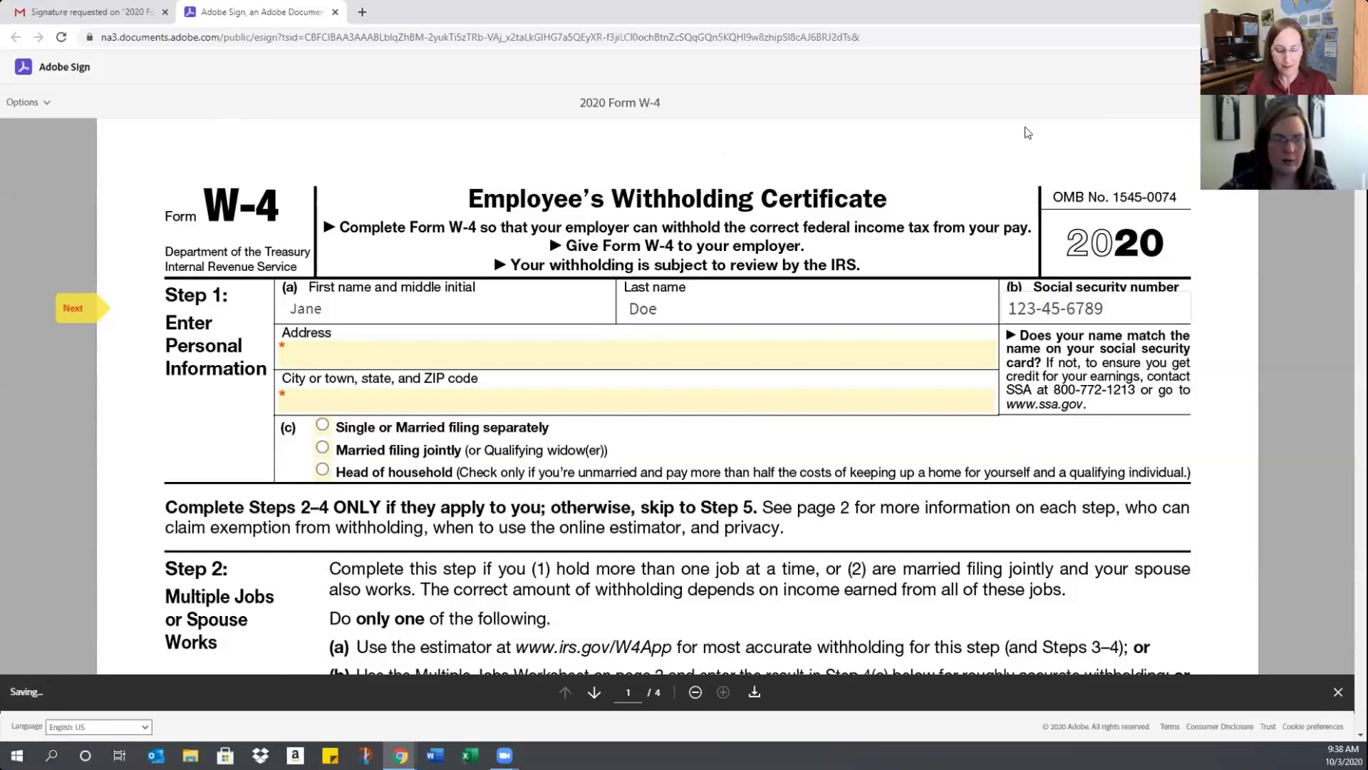
pyautogui.press('Tab')
pyautogui.write('1234')
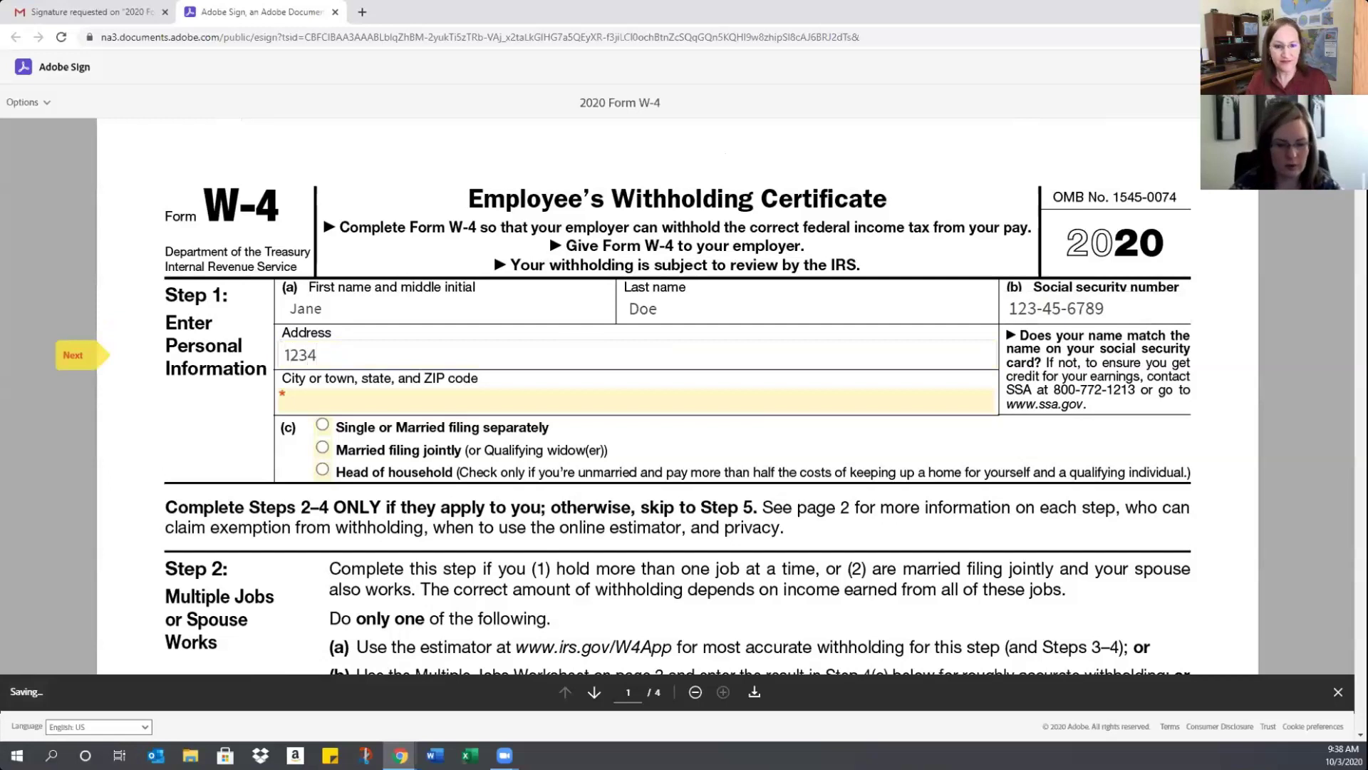
pyautogui.write(' Test')
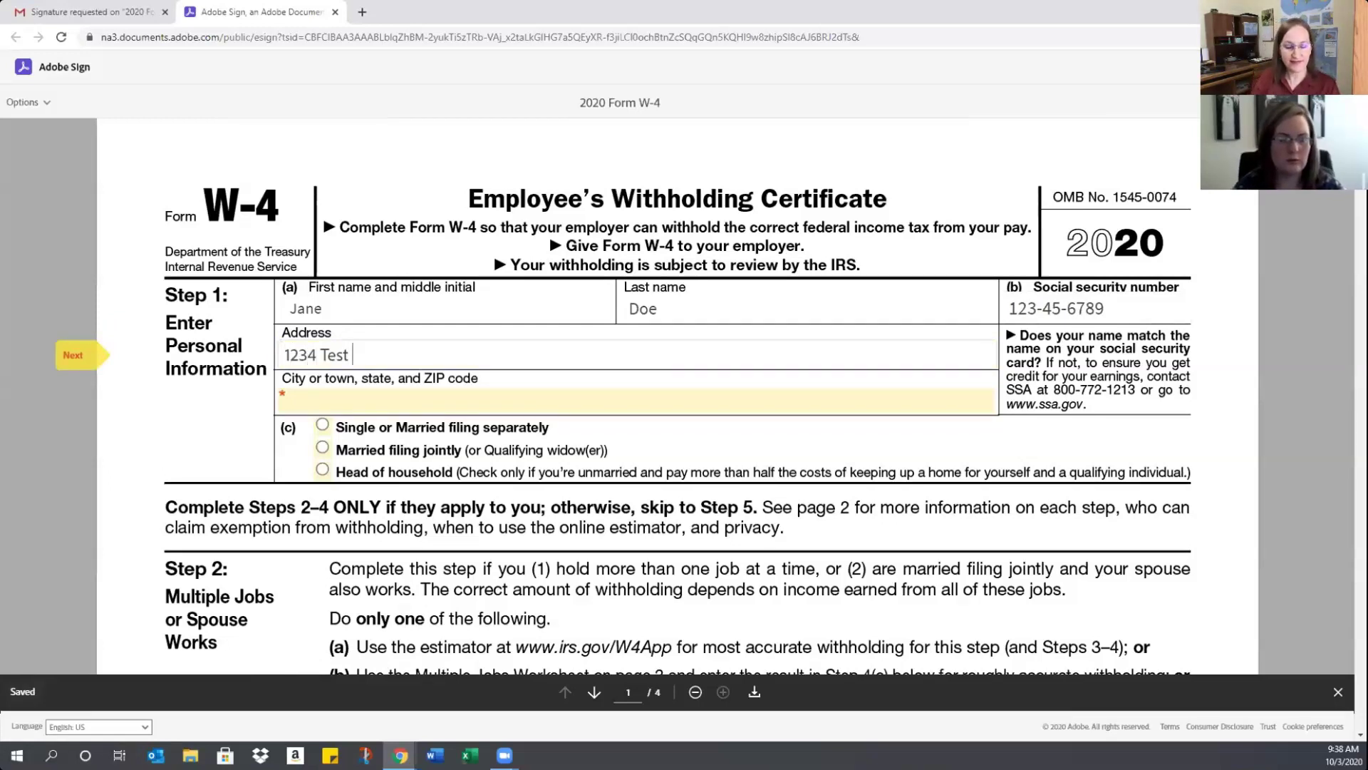
pyautogui.write(' Ave')
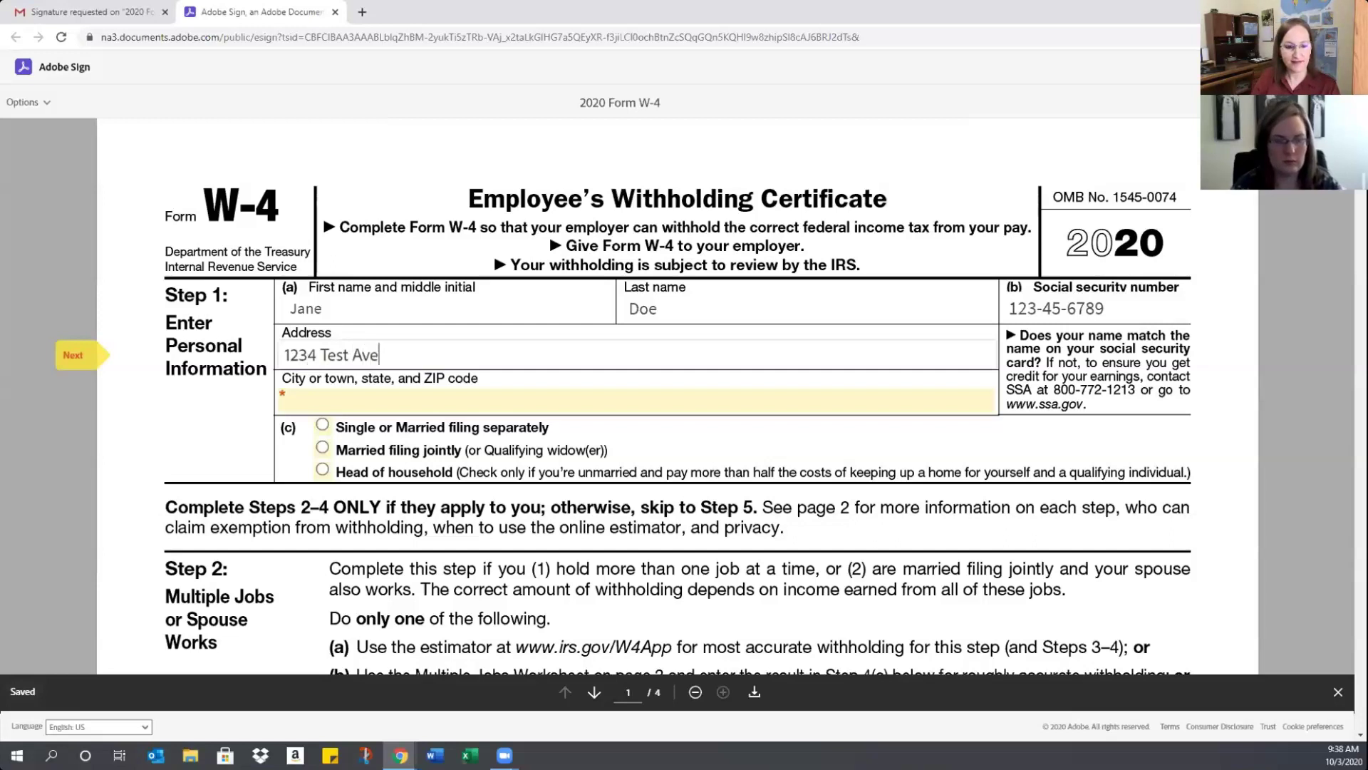
pyautogui.click(355, 398)
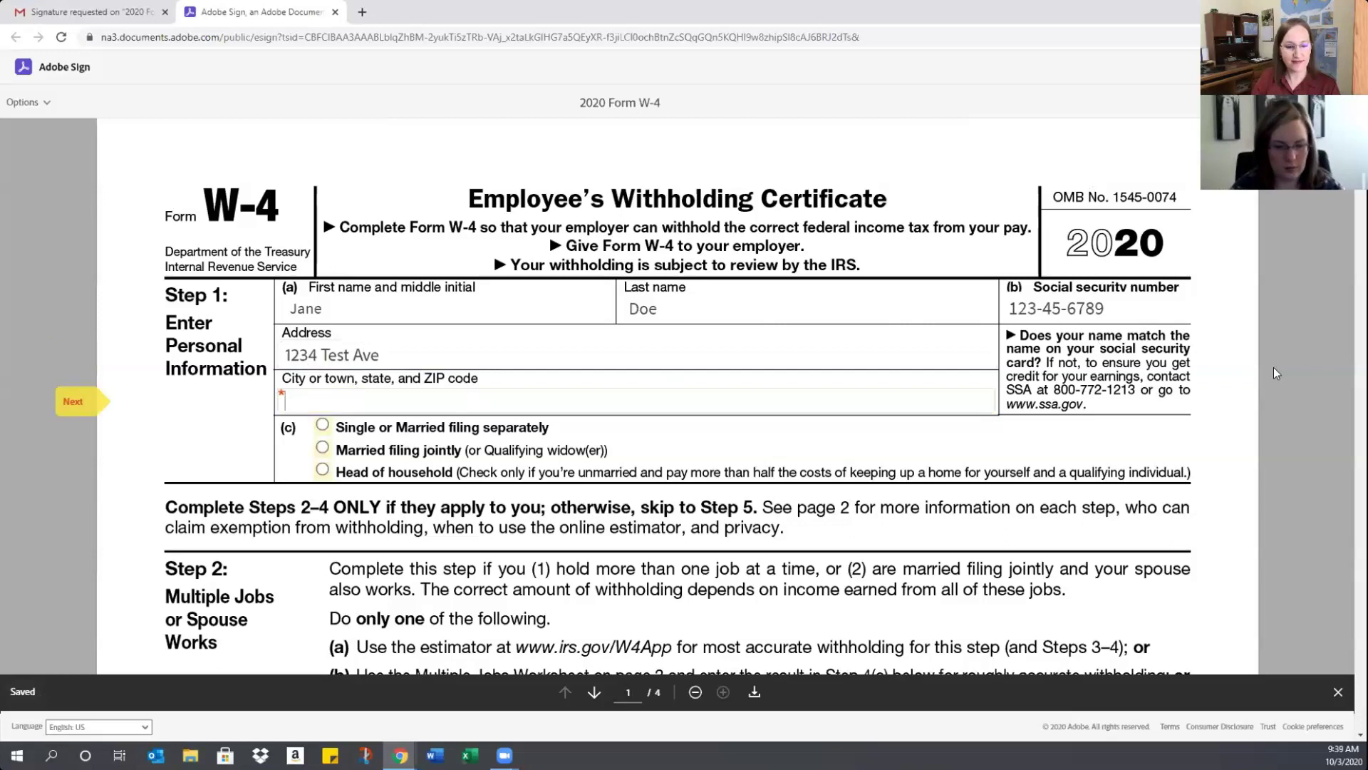
pyautogui.write('T')
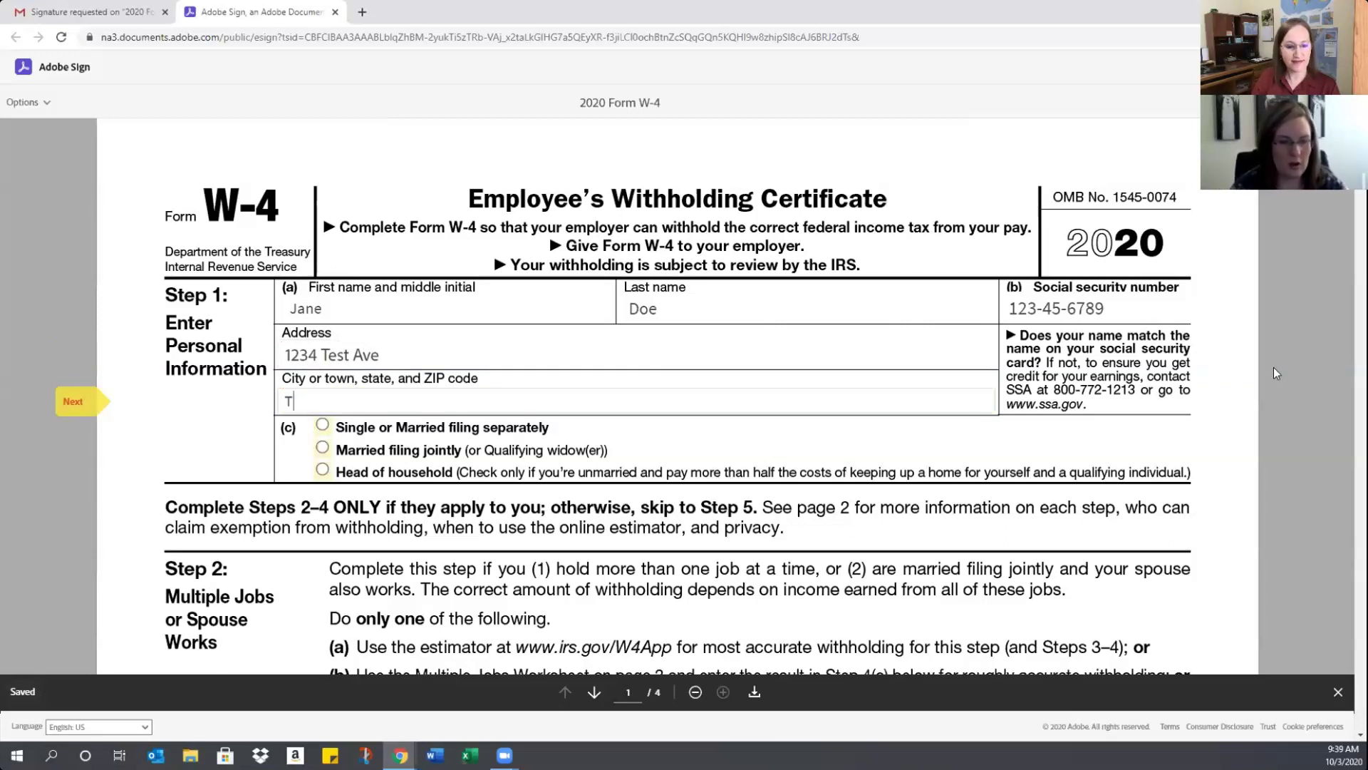
pyautogui.write('emplate, AZ')
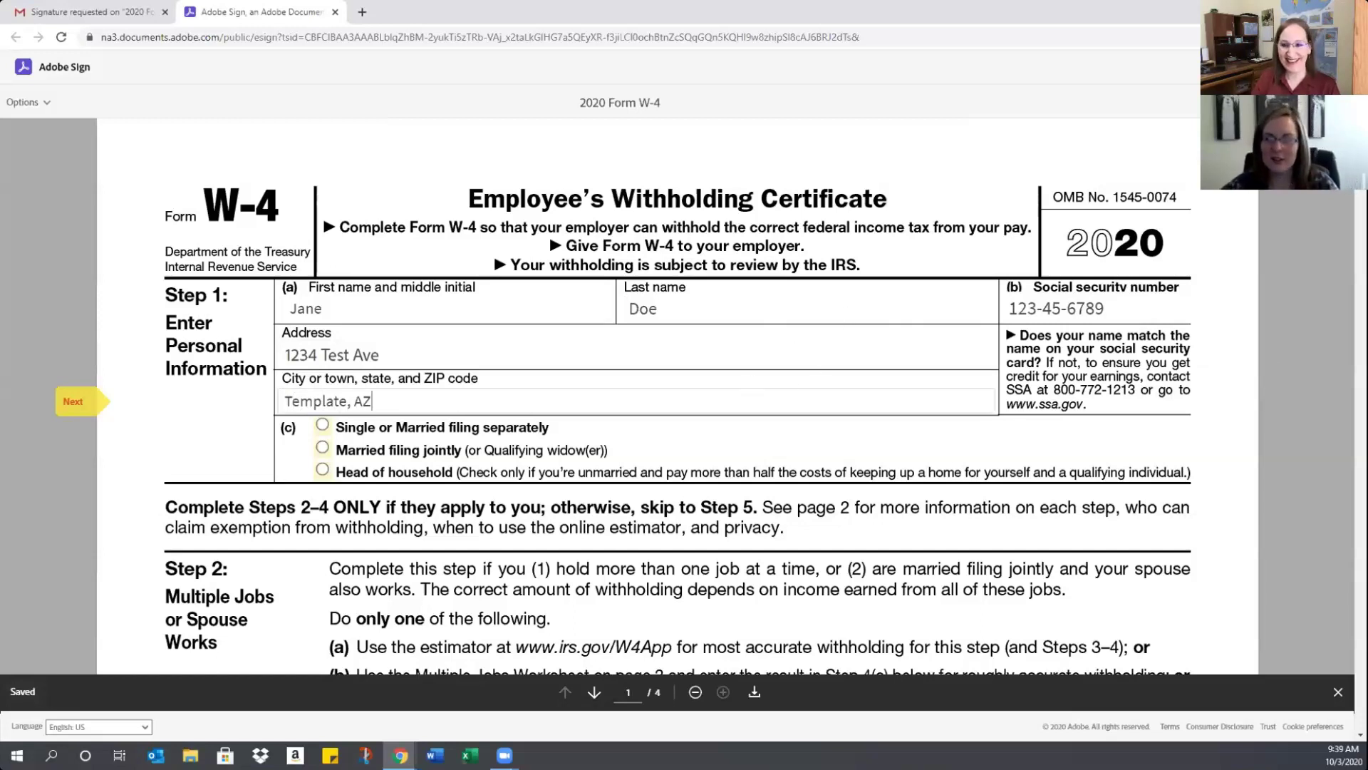
# Select Married filing jointly as filing status and move down to Steps 2 and 3
pyautogui.scroll(-3, 310, 271)
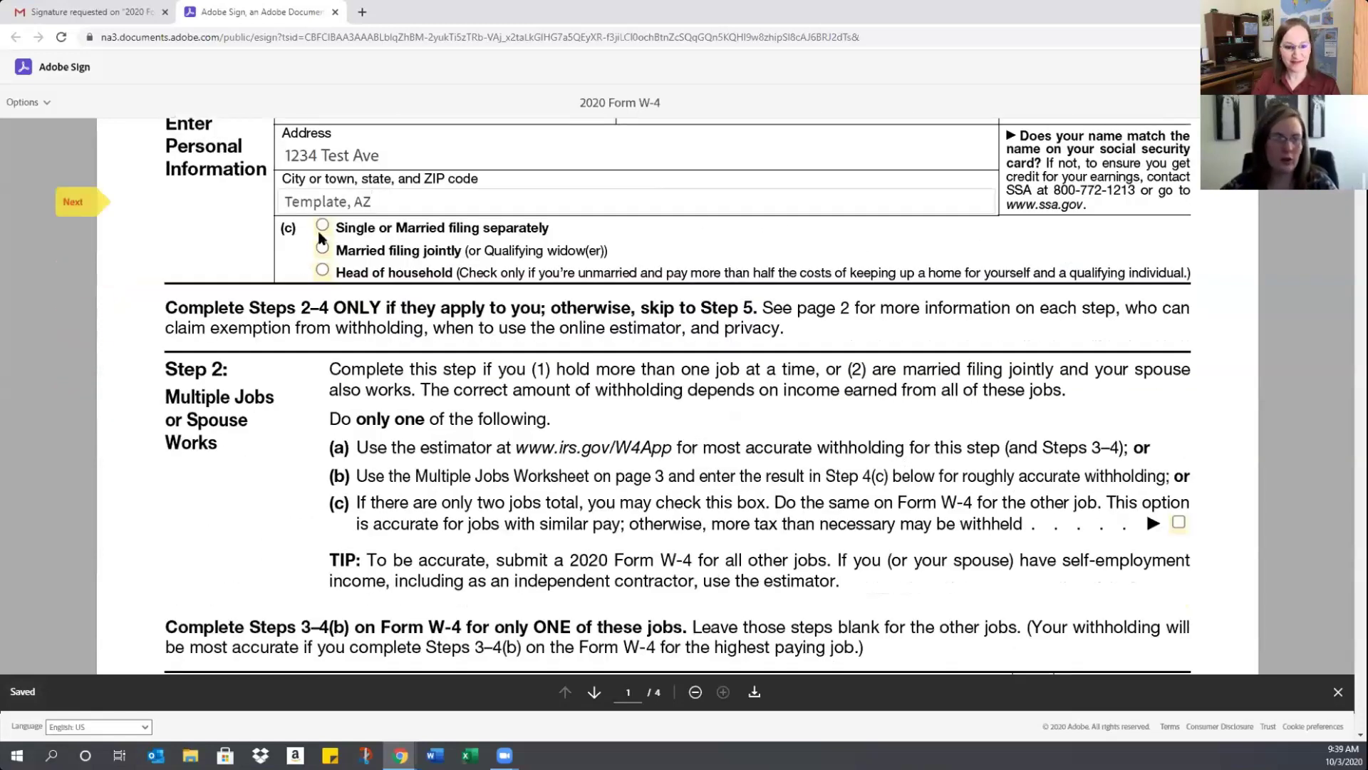
pyautogui.click(323, 247)
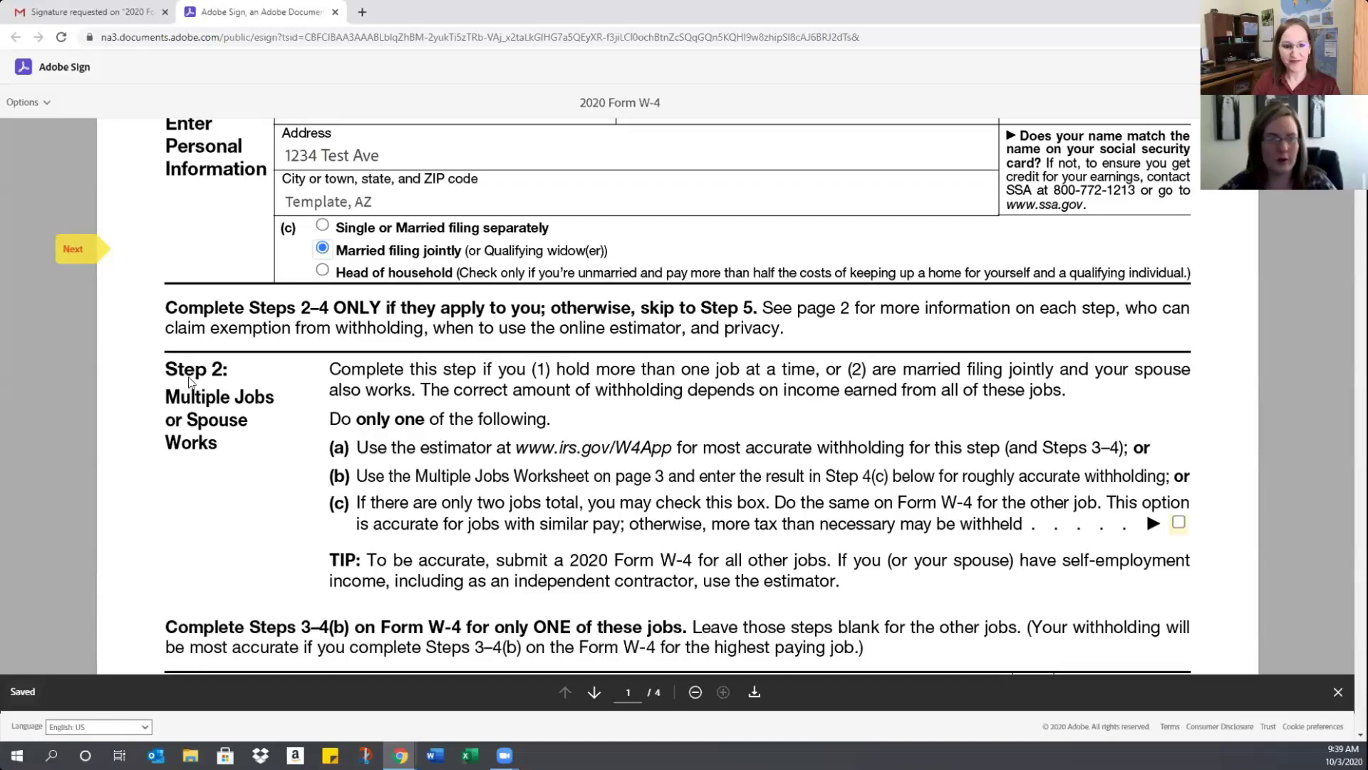
pyautogui.scroll(1, 559, 406)
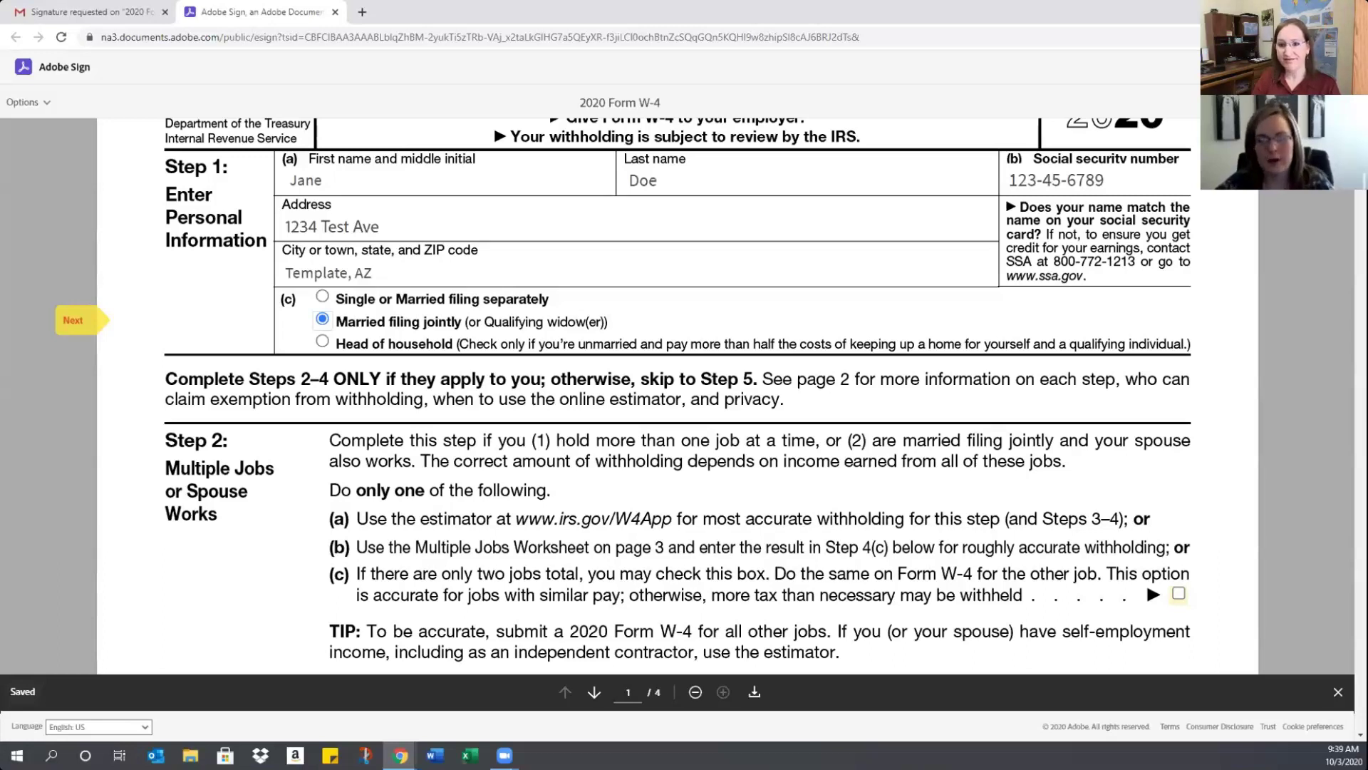
pyautogui.scroll(-4, 1209, 304)
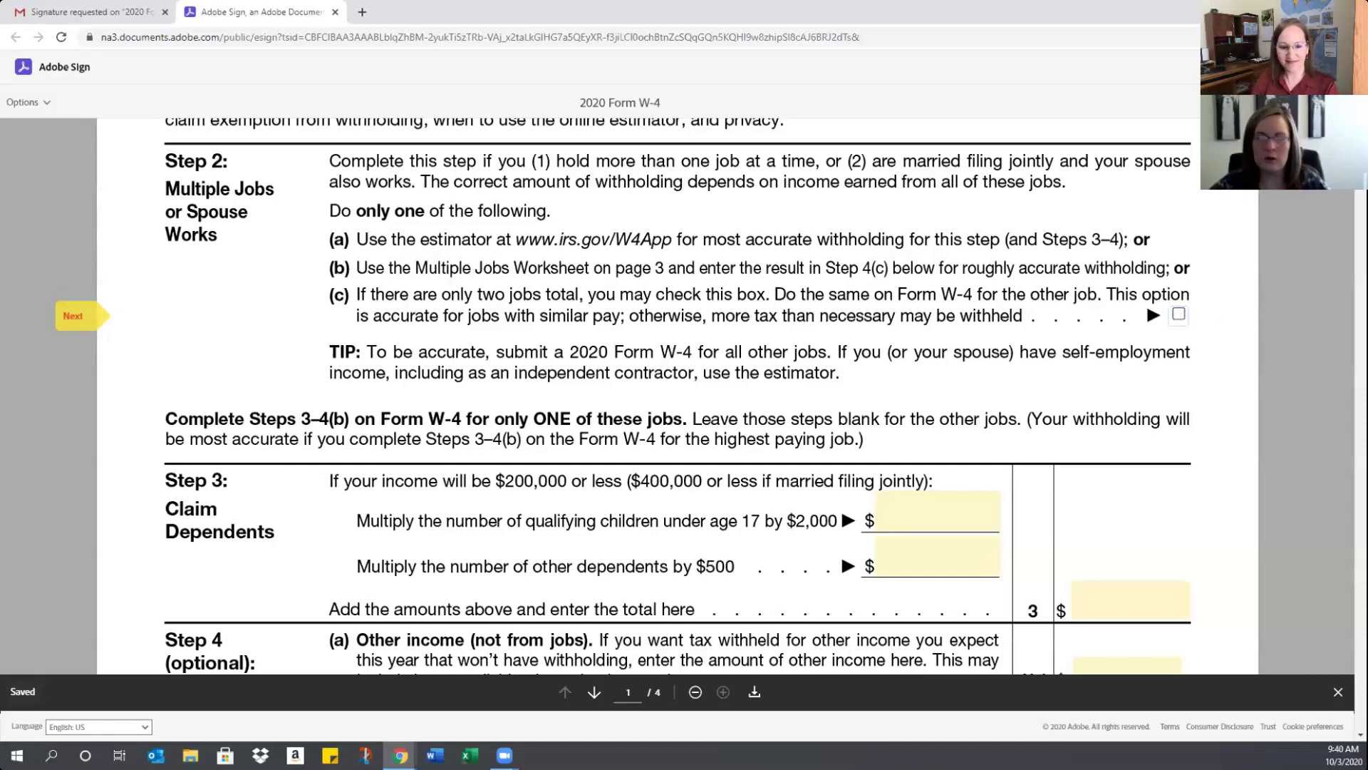
pyautogui.scroll(-1, 624, 396)
# Enter 2,000 for children under 17 and 500 for other dependents in W-4 Step 3
pyautogui.scroll(-3, 625, 396)
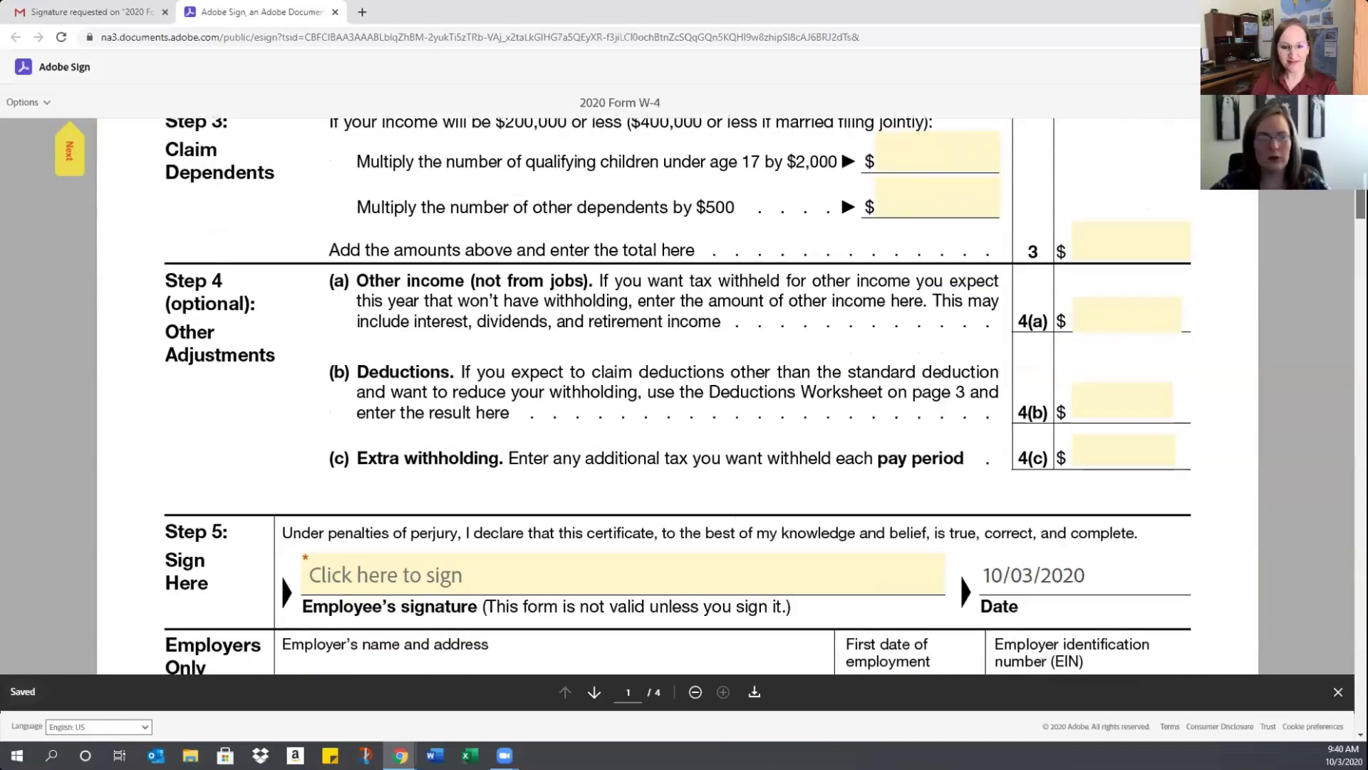
pyautogui.scroll(1, 678, 396)
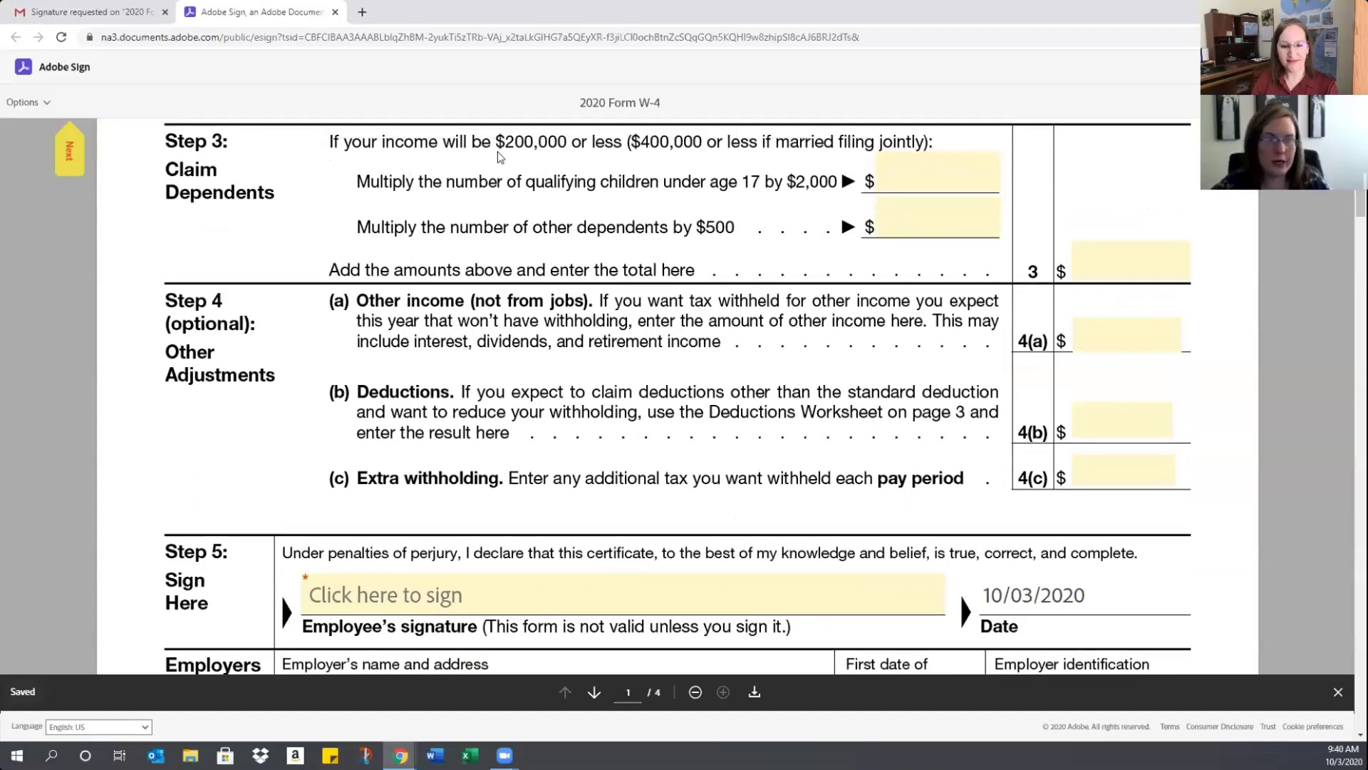
pyautogui.click(925, 168)
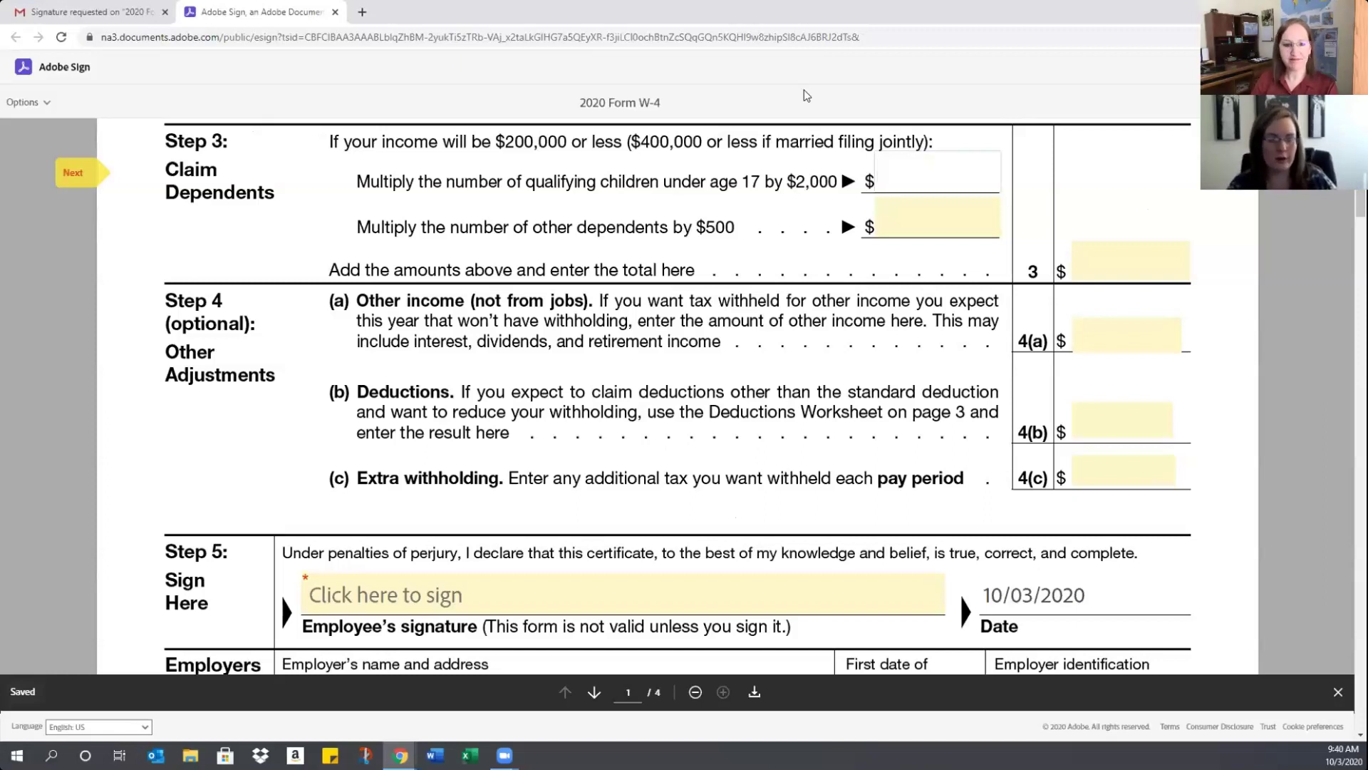
pyautogui.write('2,000')
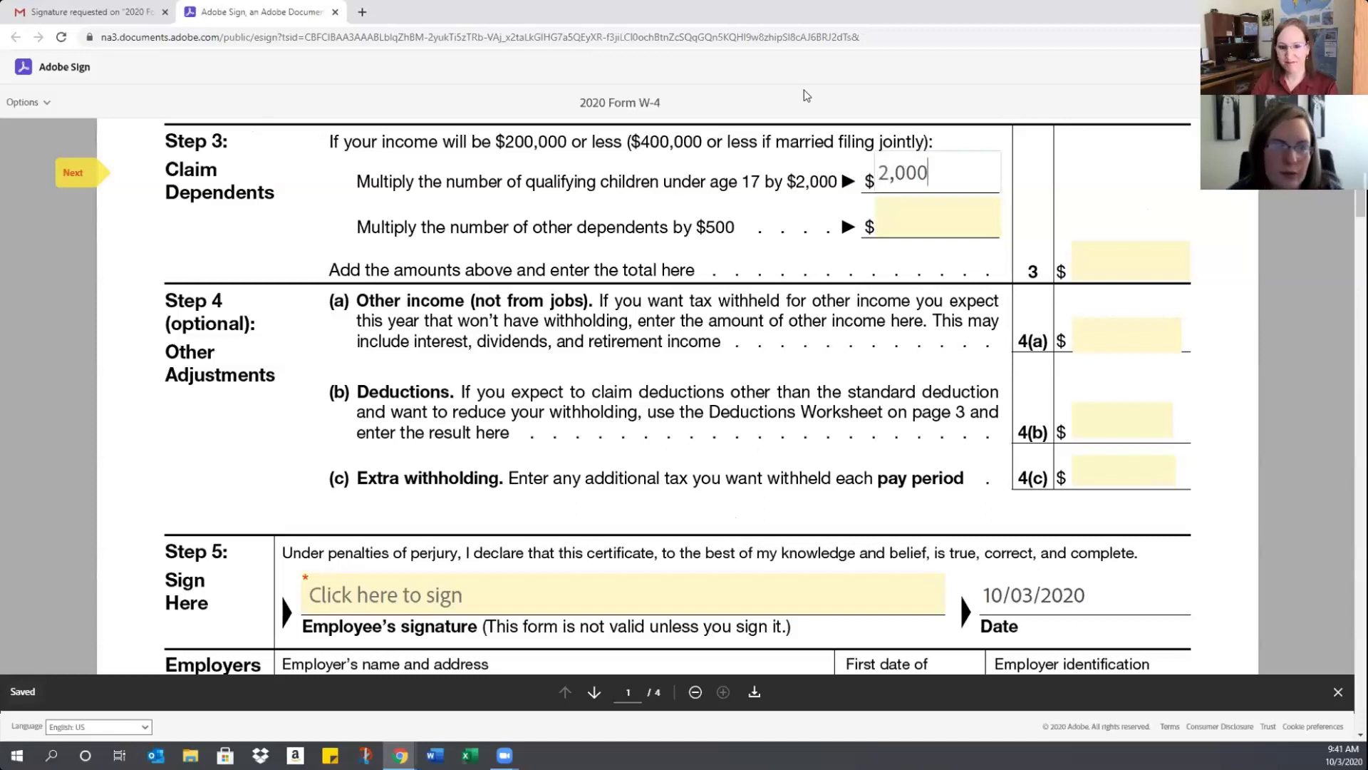
pyautogui.click(930, 221)
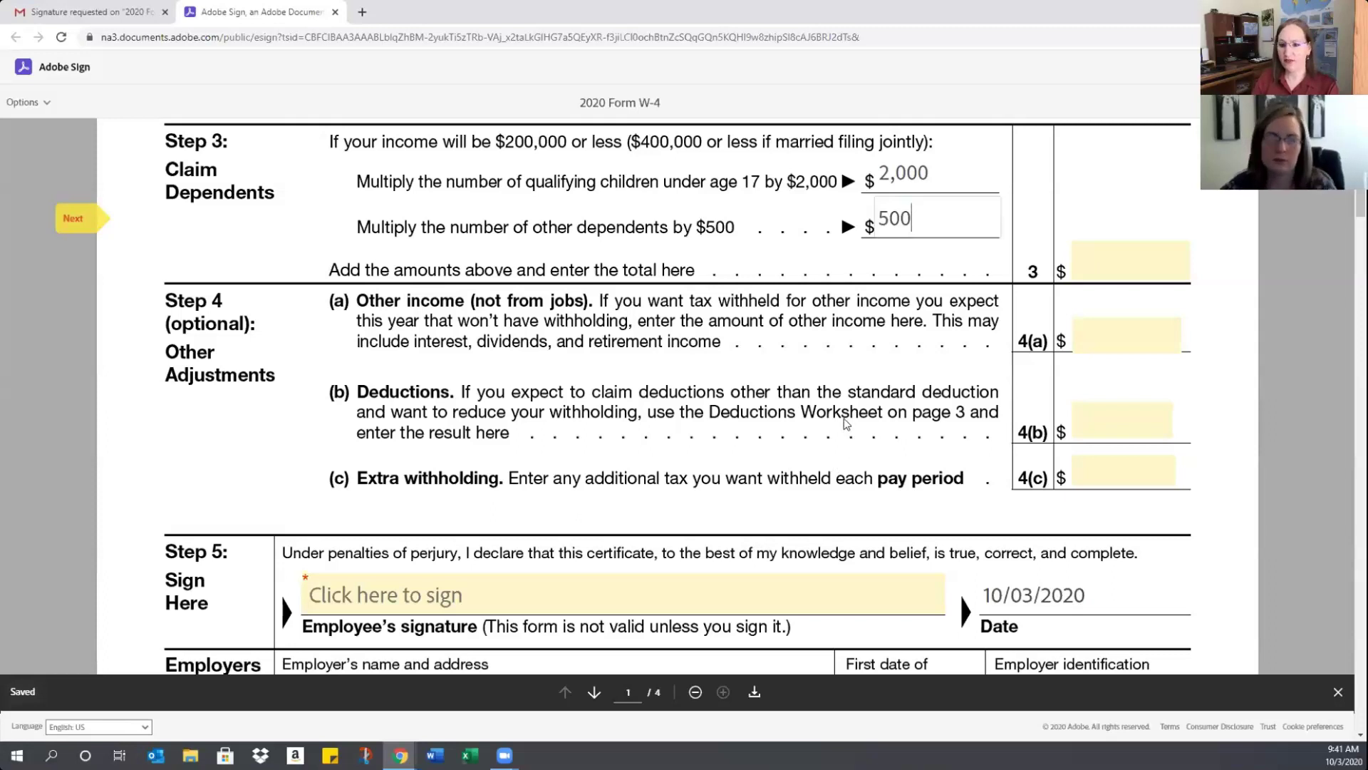
pyautogui.click(1328, 243)
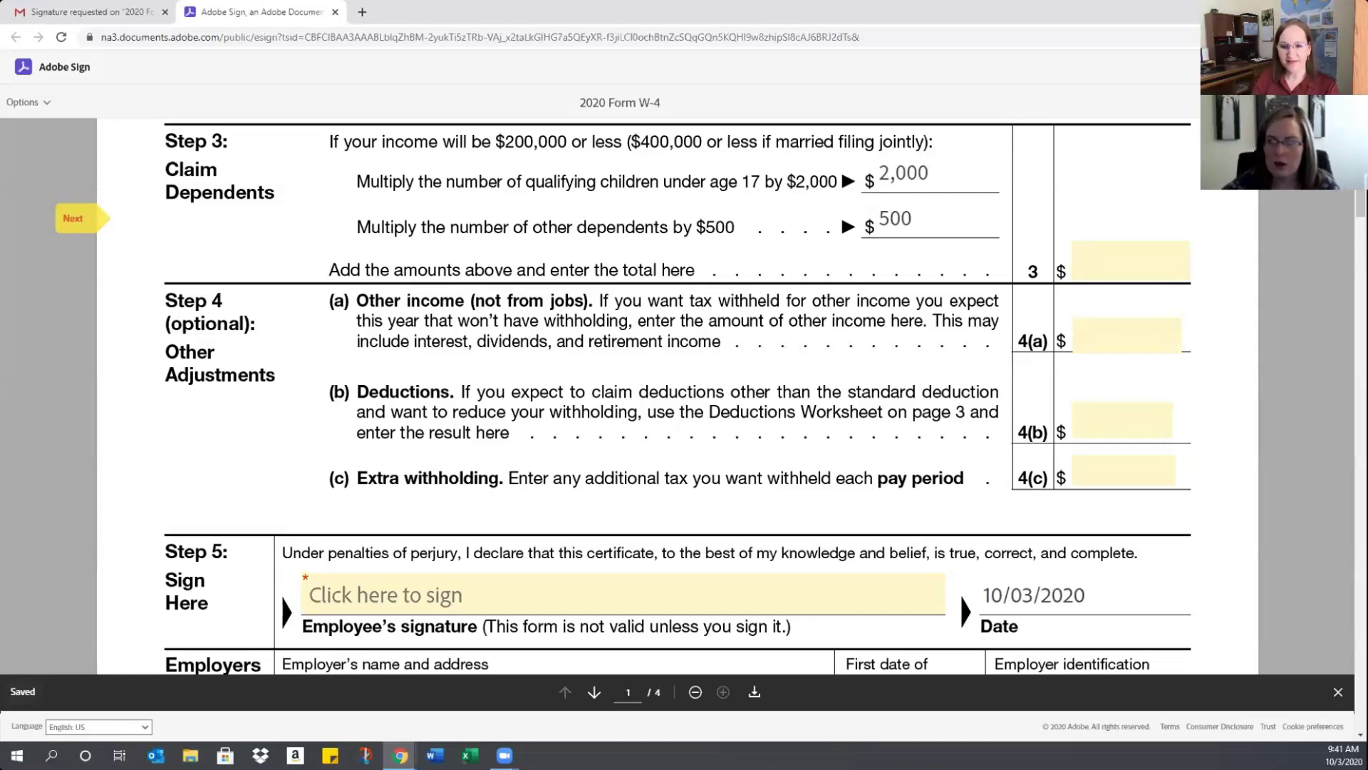
pyautogui.scroll(-2, 1362, 203)
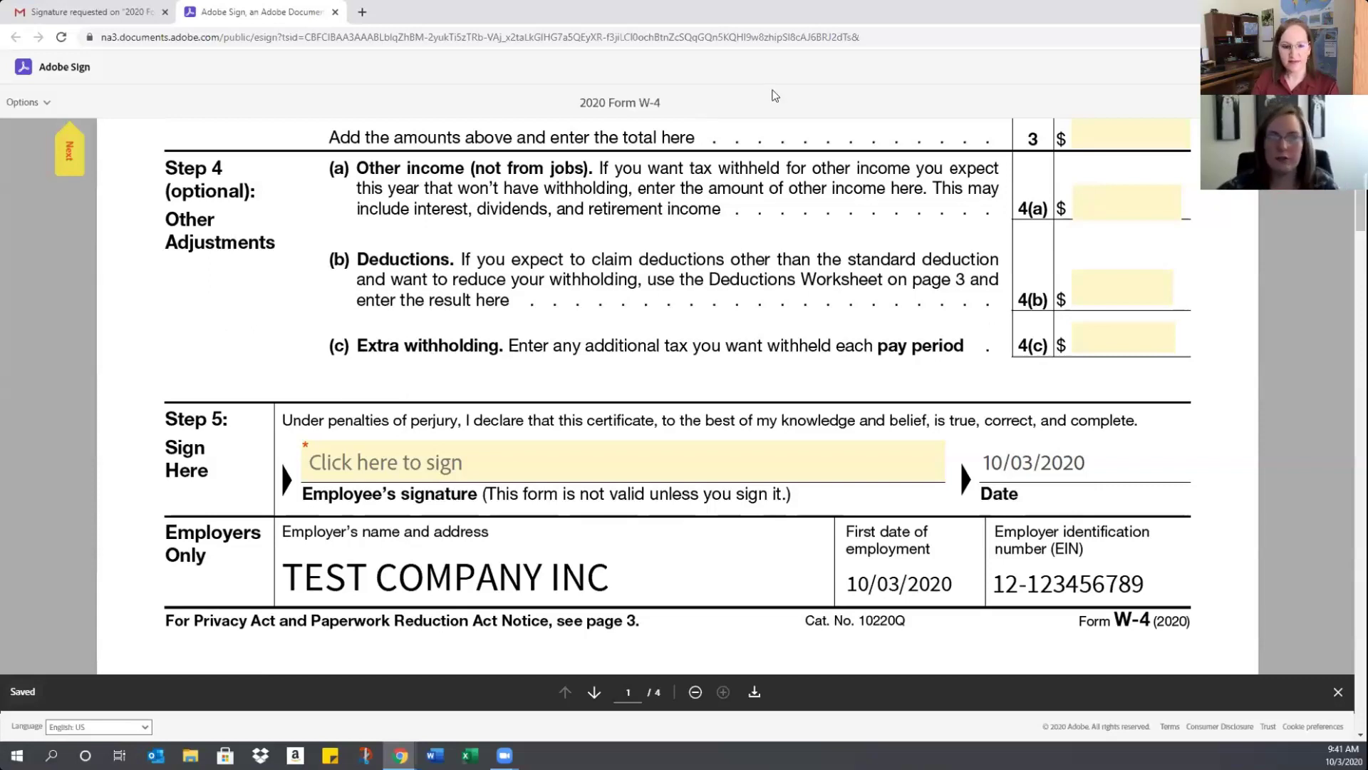
pyautogui.press('Tab')
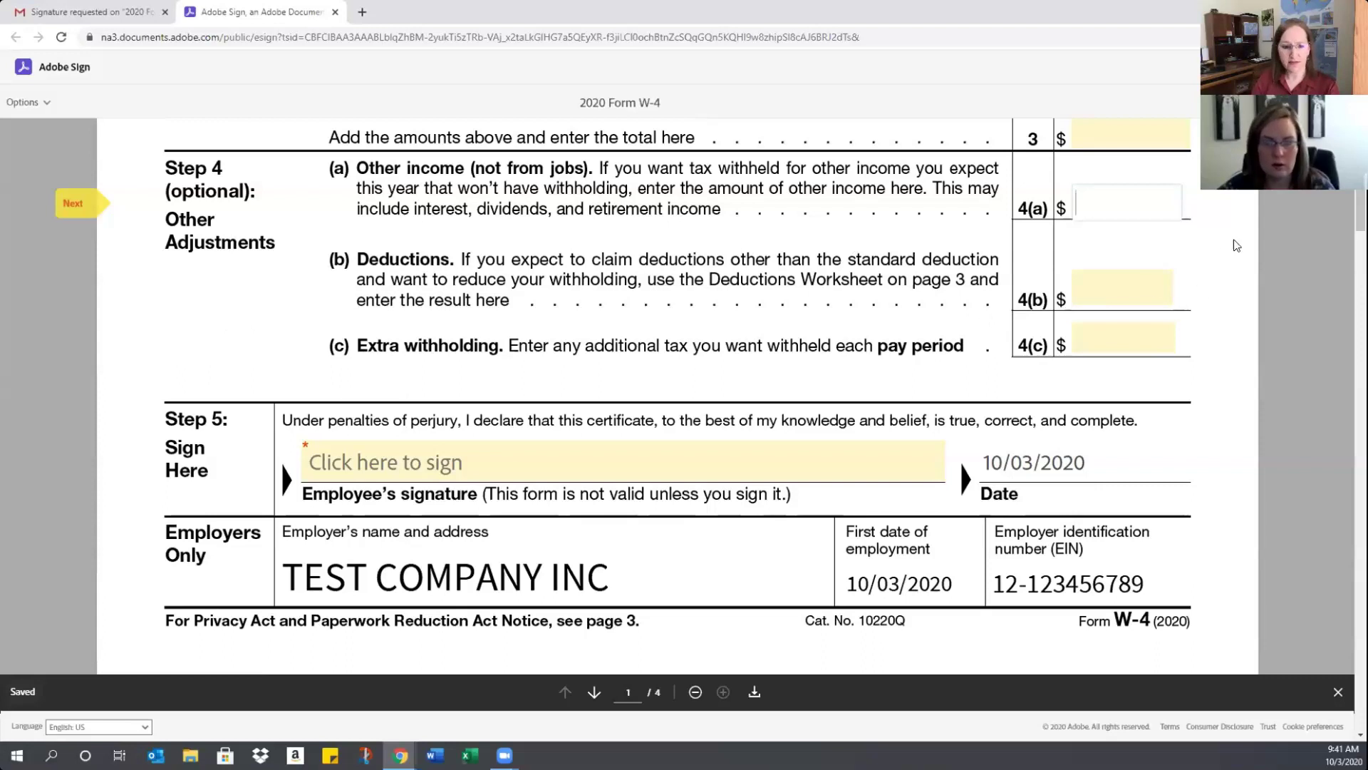
pyautogui.click(1097, 284)
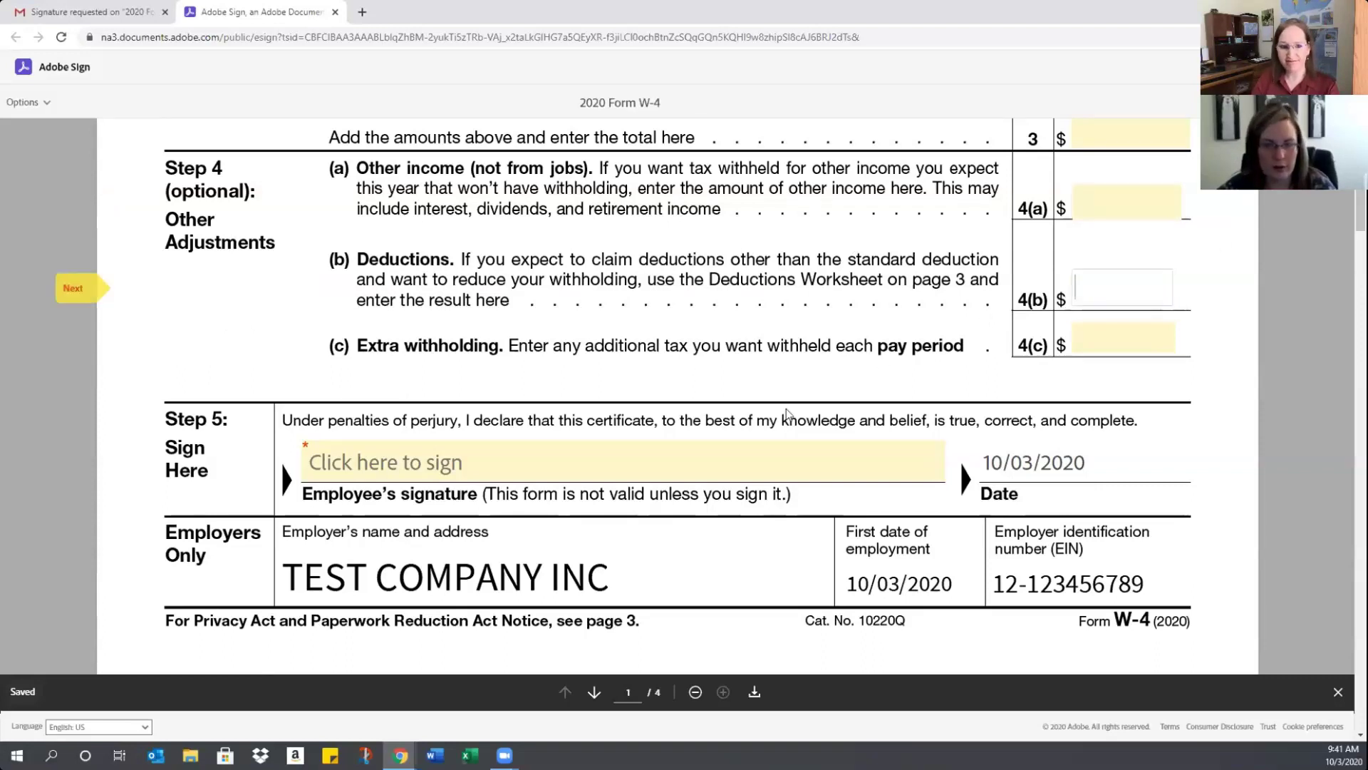
pyautogui.click(1172, 341)
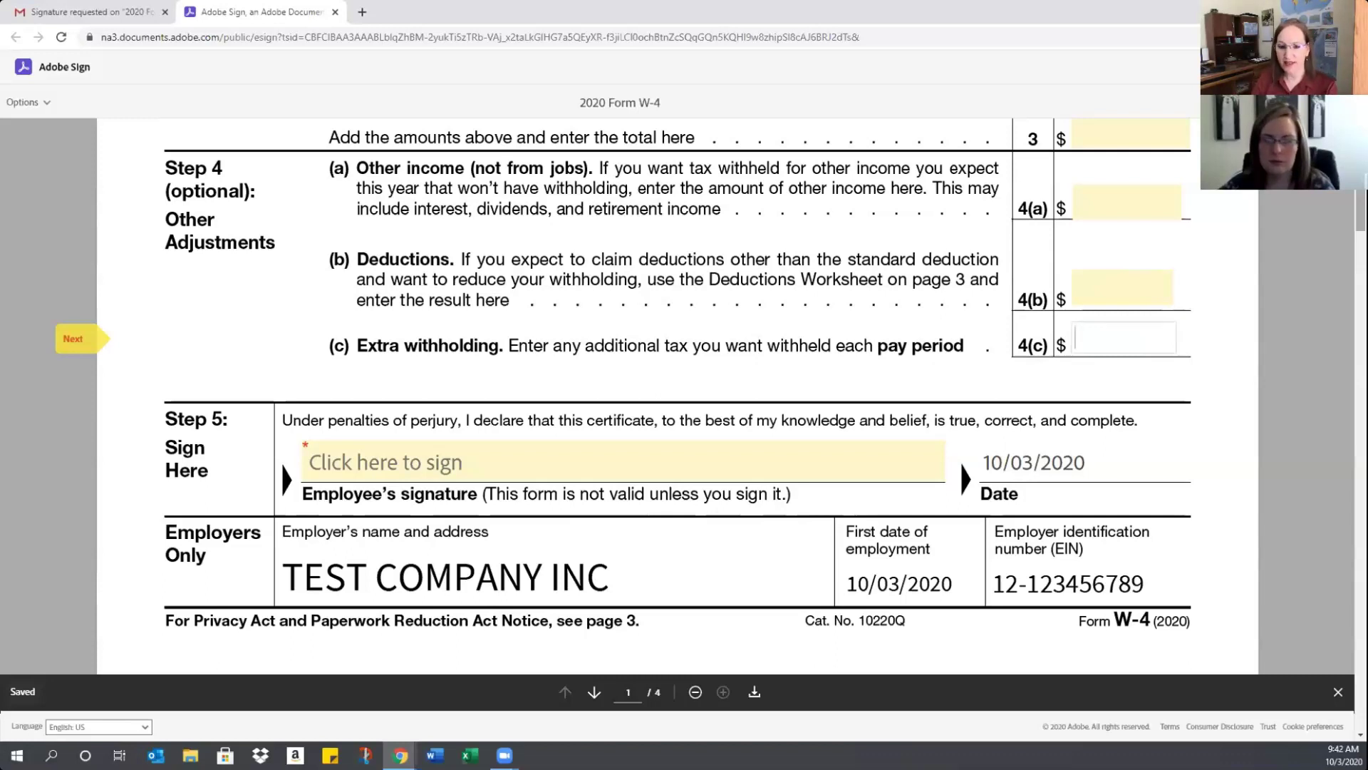
pyautogui.scroll(1, 625, 396)
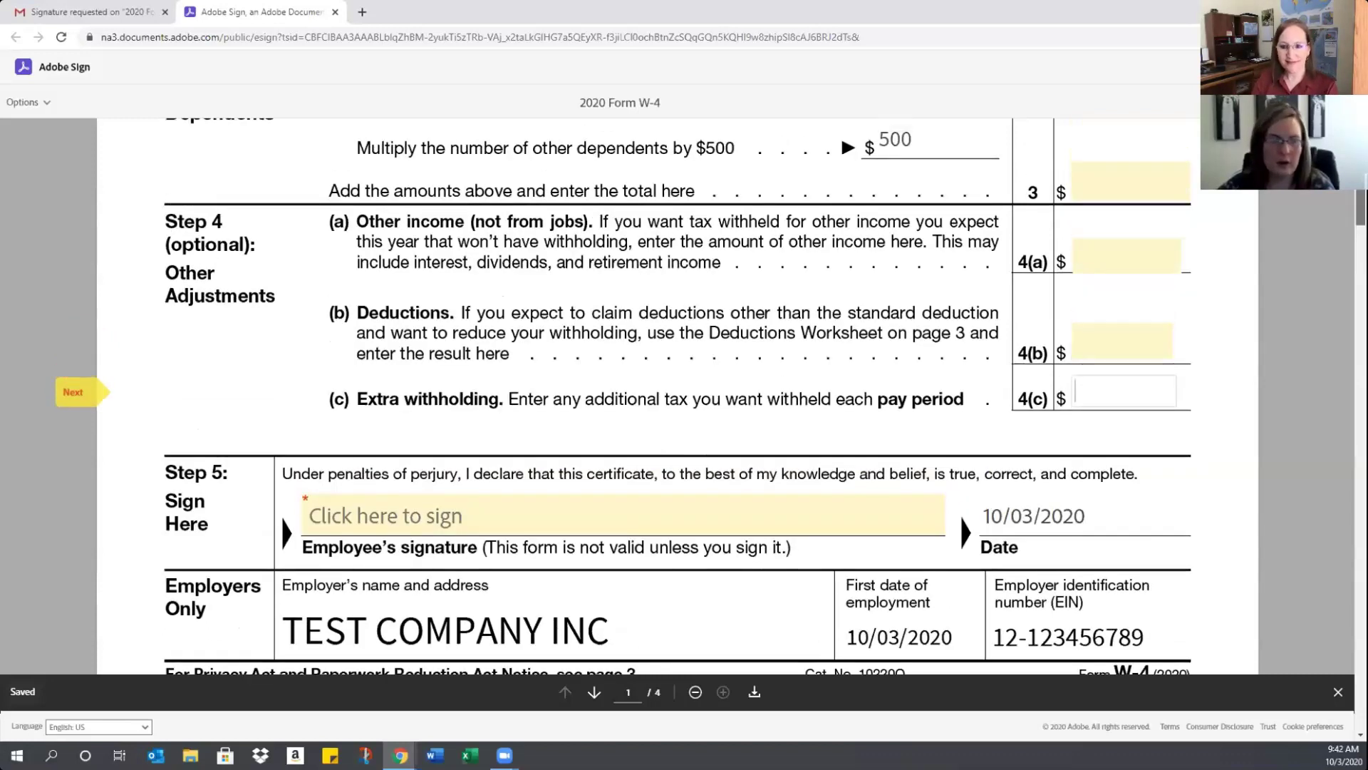
pyautogui.scroll(-8, 624, 396)
pyautogui.scroll(5, 624, 396)
pyautogui.scroll(4, 443, 663)
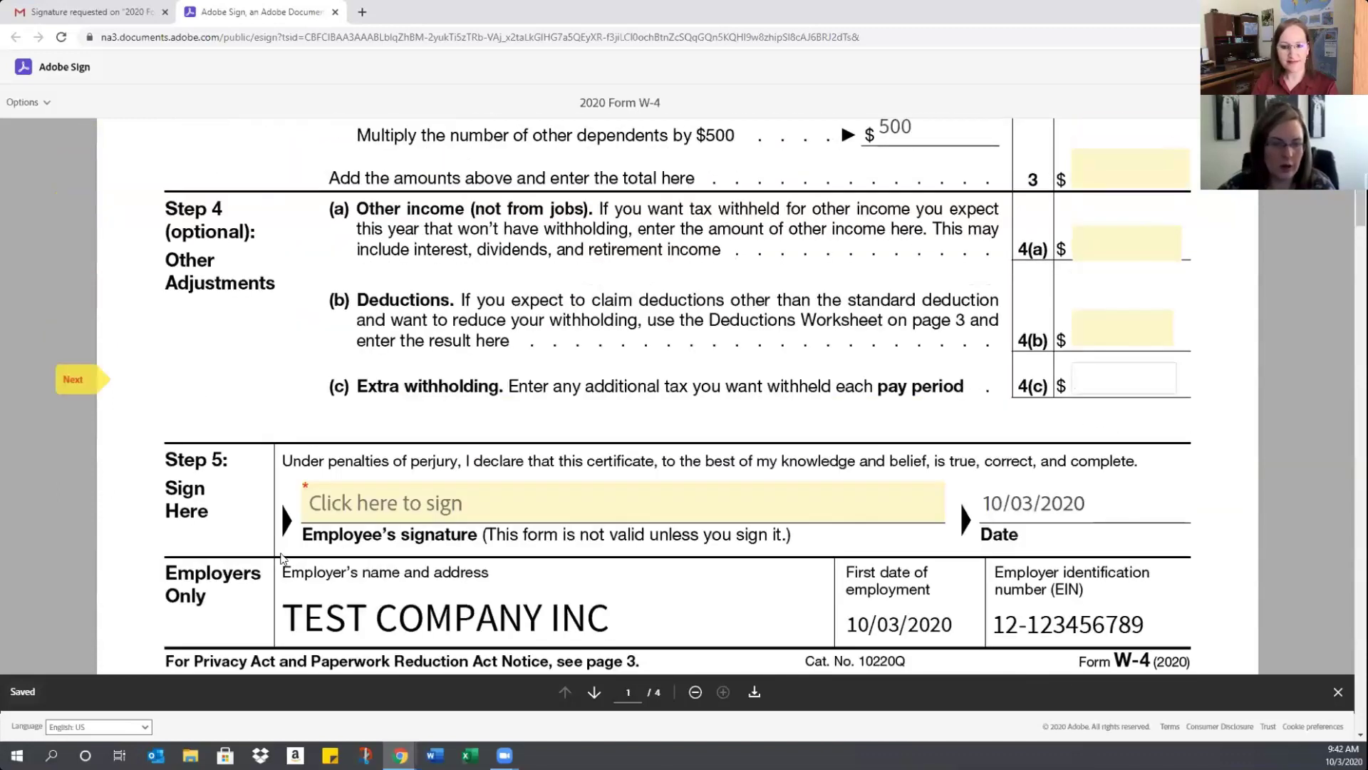
# Type the signer's name as the signature, try the Draw, Image and Mobile options, then keep Type
pyautogui.click(404, 508)
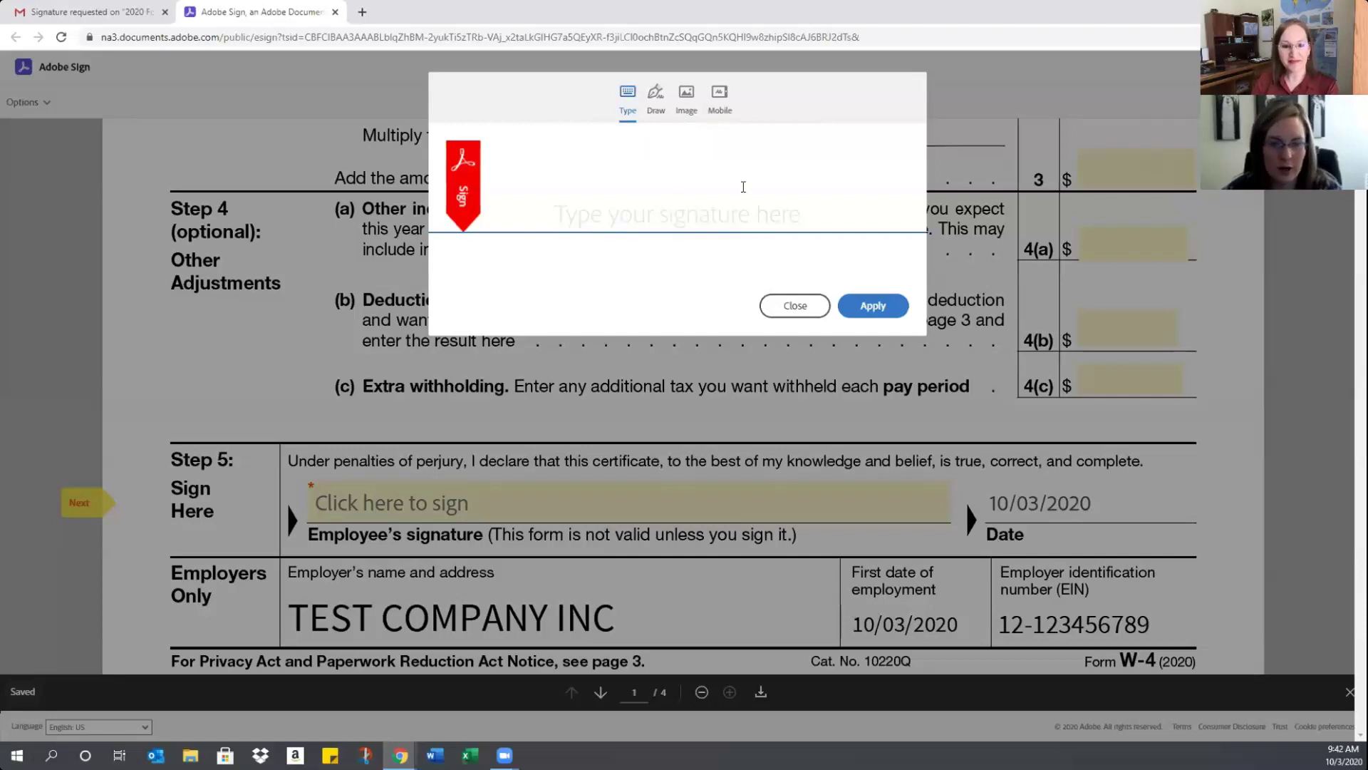
pyautogui.write('Ja')
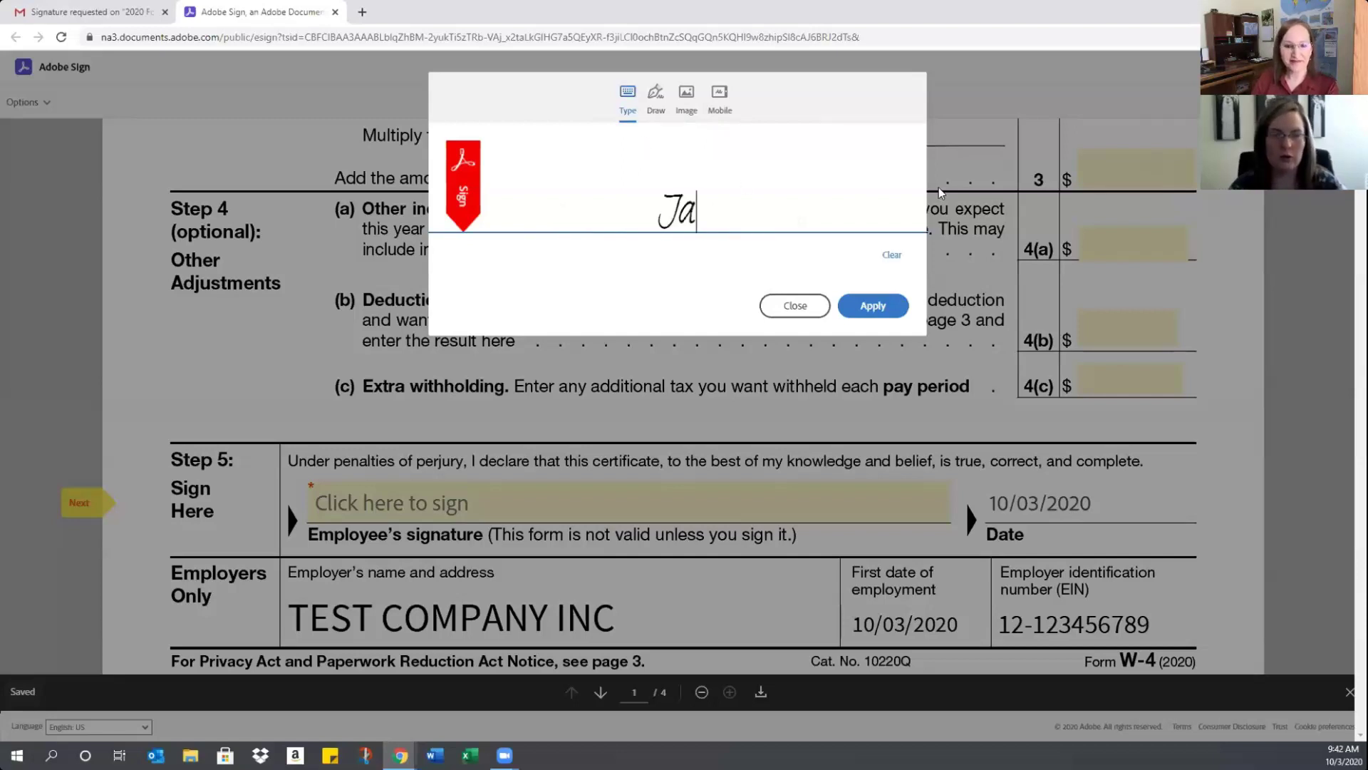
pyautogui.write('ne Doe')
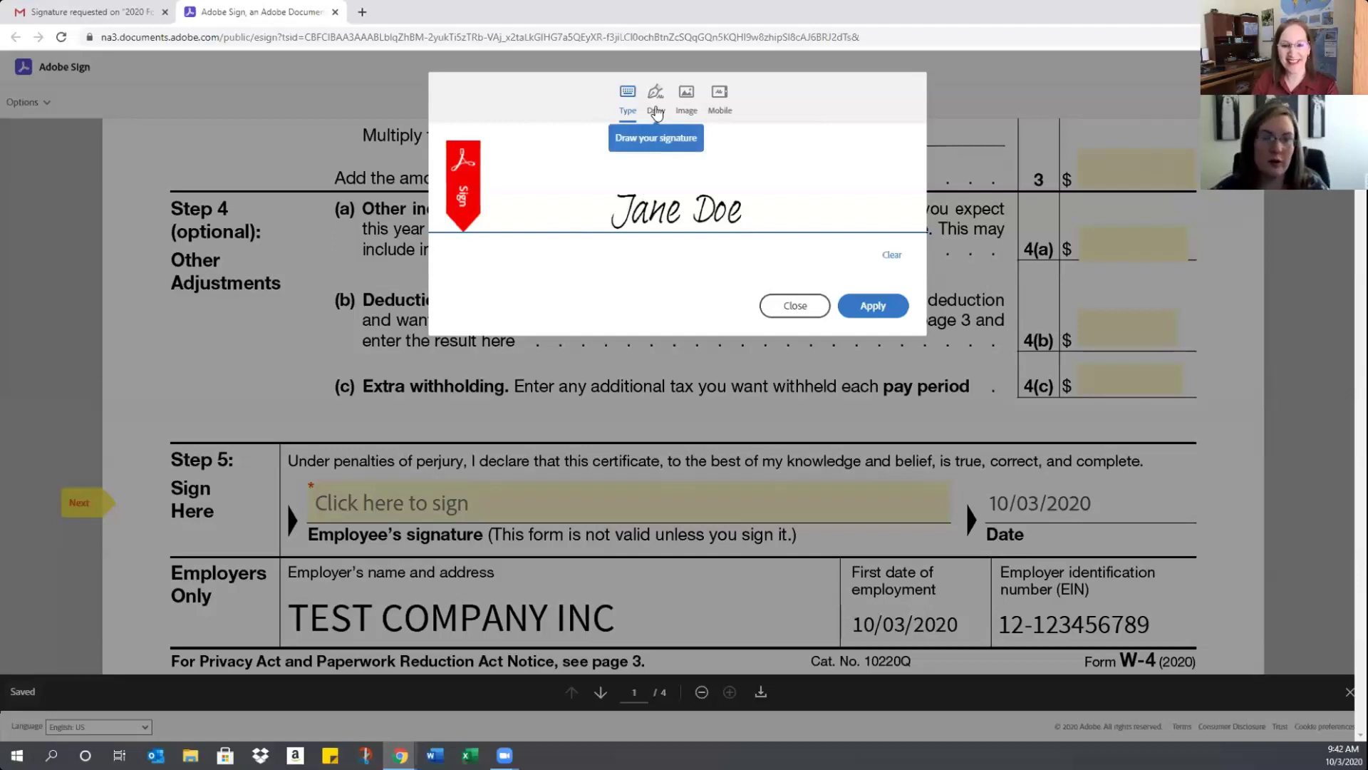
pyautogui.click(656, 112)
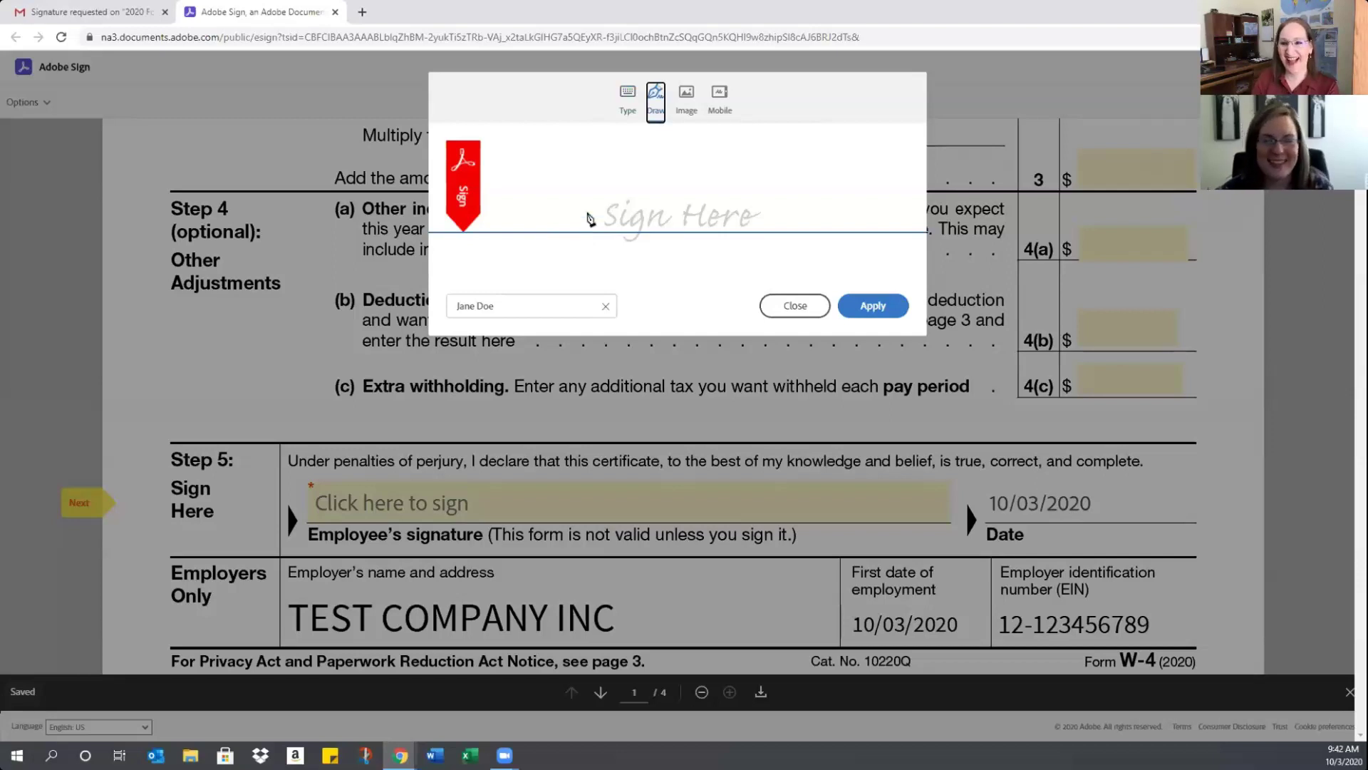
pyautogui.moveTo(605, 210)
pyautogui.mouseDown()
pyautogui.moveTo(589, 254)
pyautogui.moveTo(616, 251)
pyautogui.mouseUp()
pyautogui.moveTo(629, 184)
pyautogui.mouseDown()
pyautogui.moveTo(776, 238)
pyautogui.moveTo(711, 232)
pyautogui.moveTo(812, 235)
pyautogui.moveTo(841, 208)
pyautogui.mouseUp()
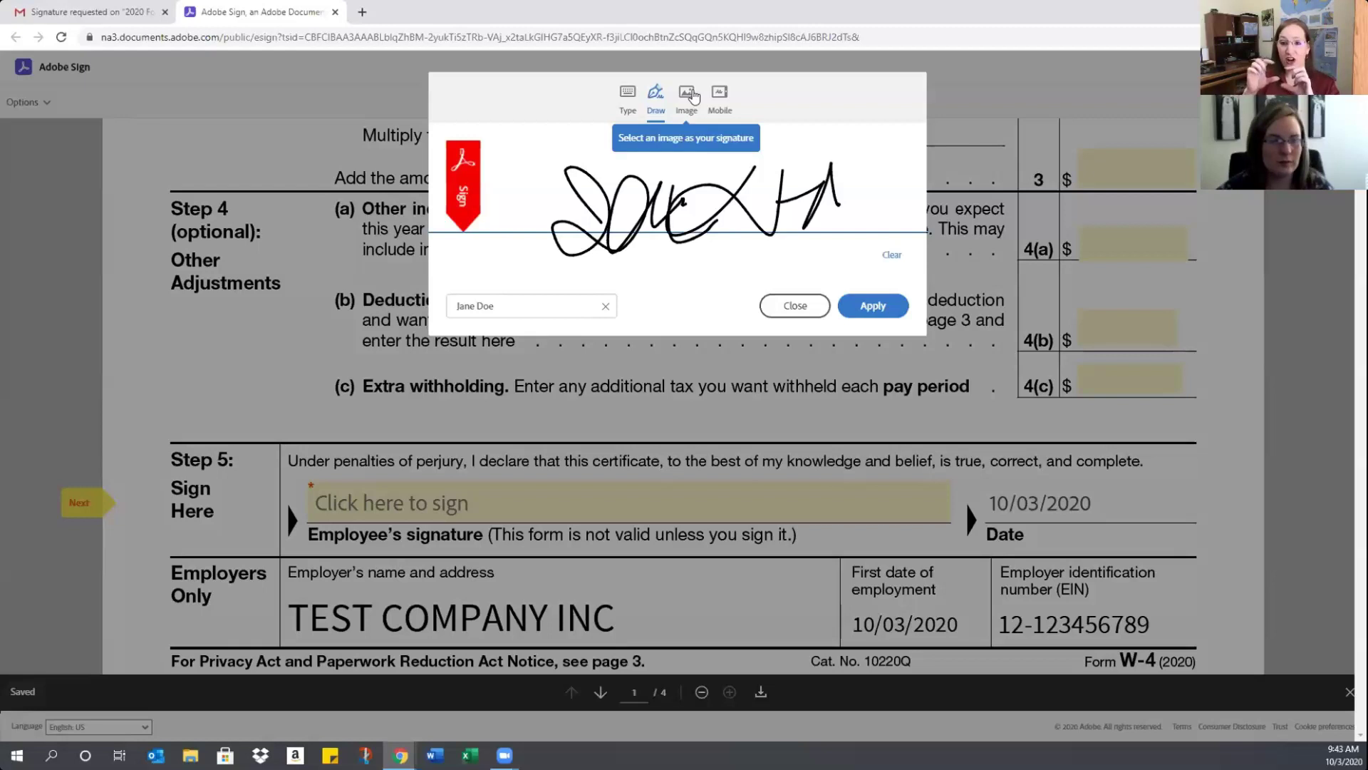
pyautogui.click(694, 96)
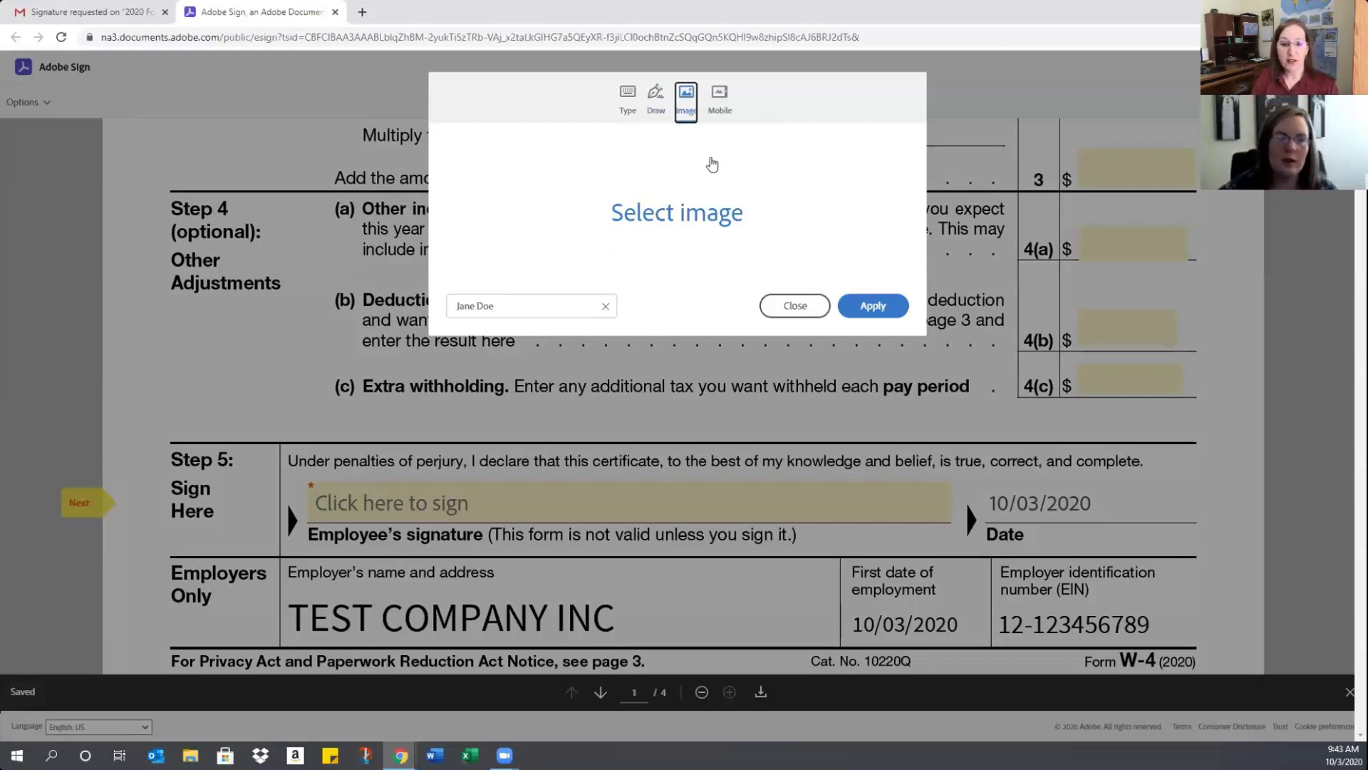
pyautogui.click(719, 100)
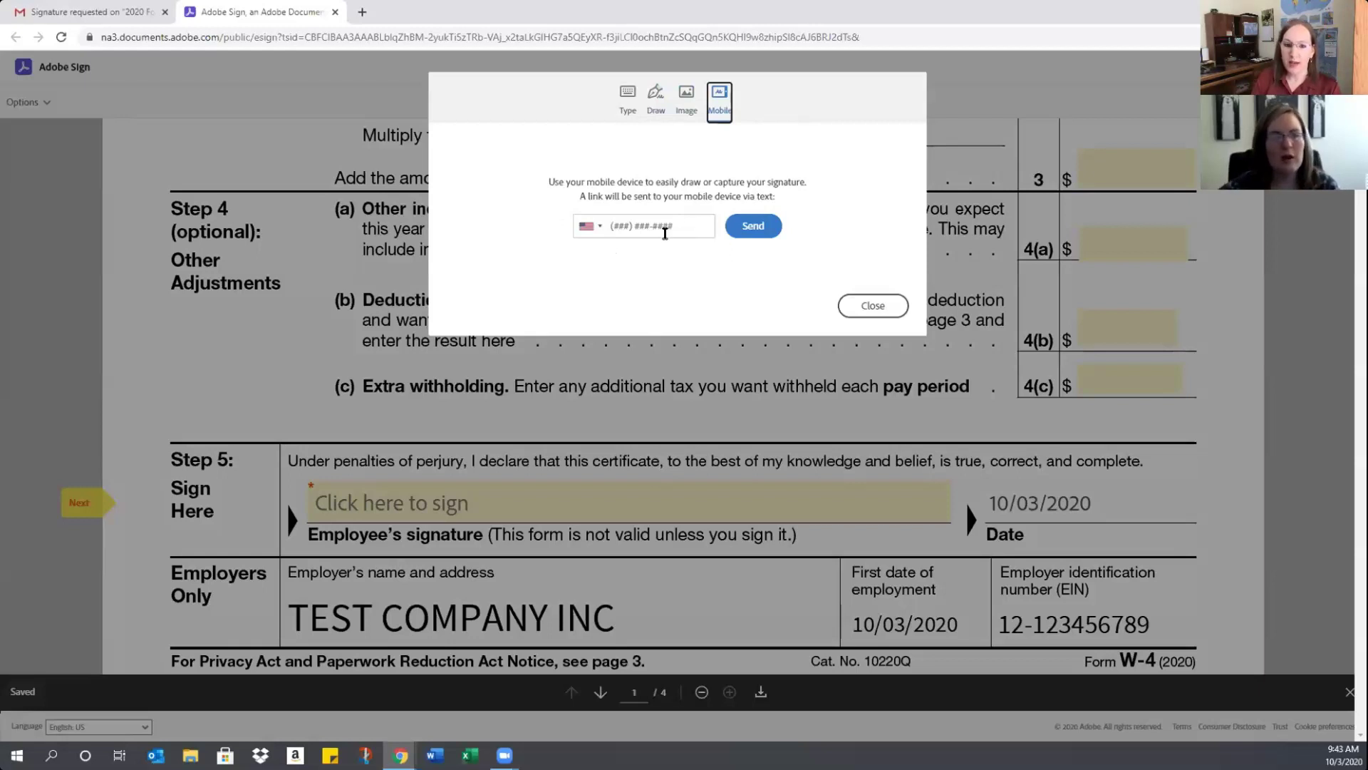
pyautogui.click(629, 100)
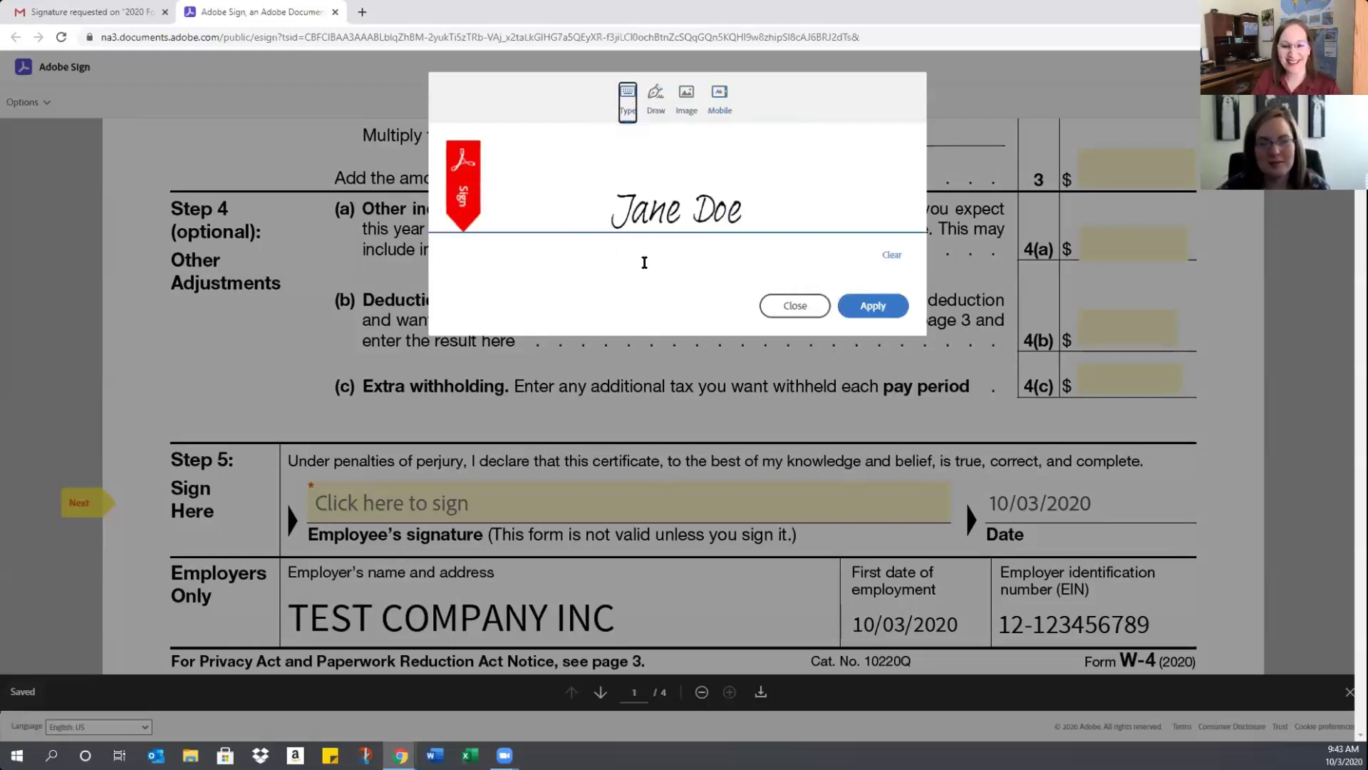
# Apply the typed signature to the Step 5 line, review the form, and submit it with Click to Sign
pyautogui.click(875, 305)
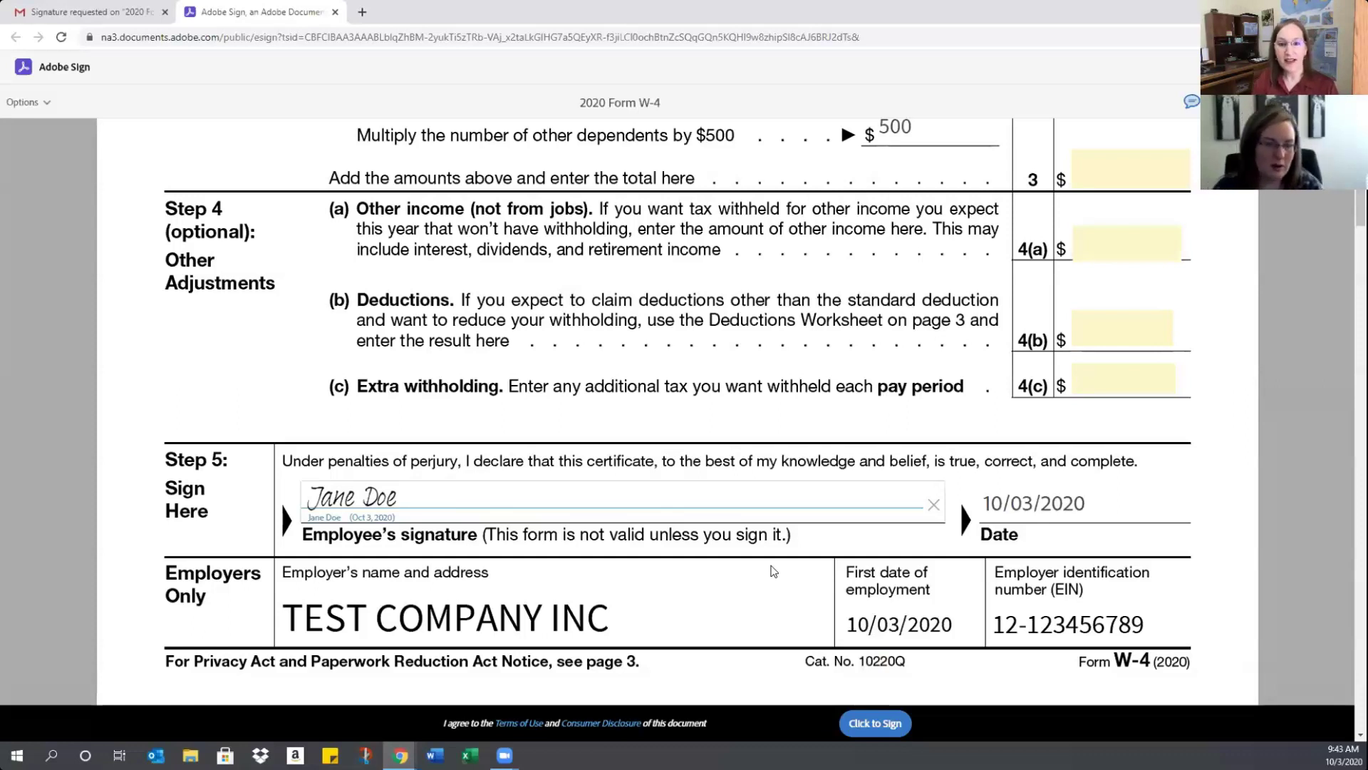
pyautogui.scroll(-2, 686, 615)
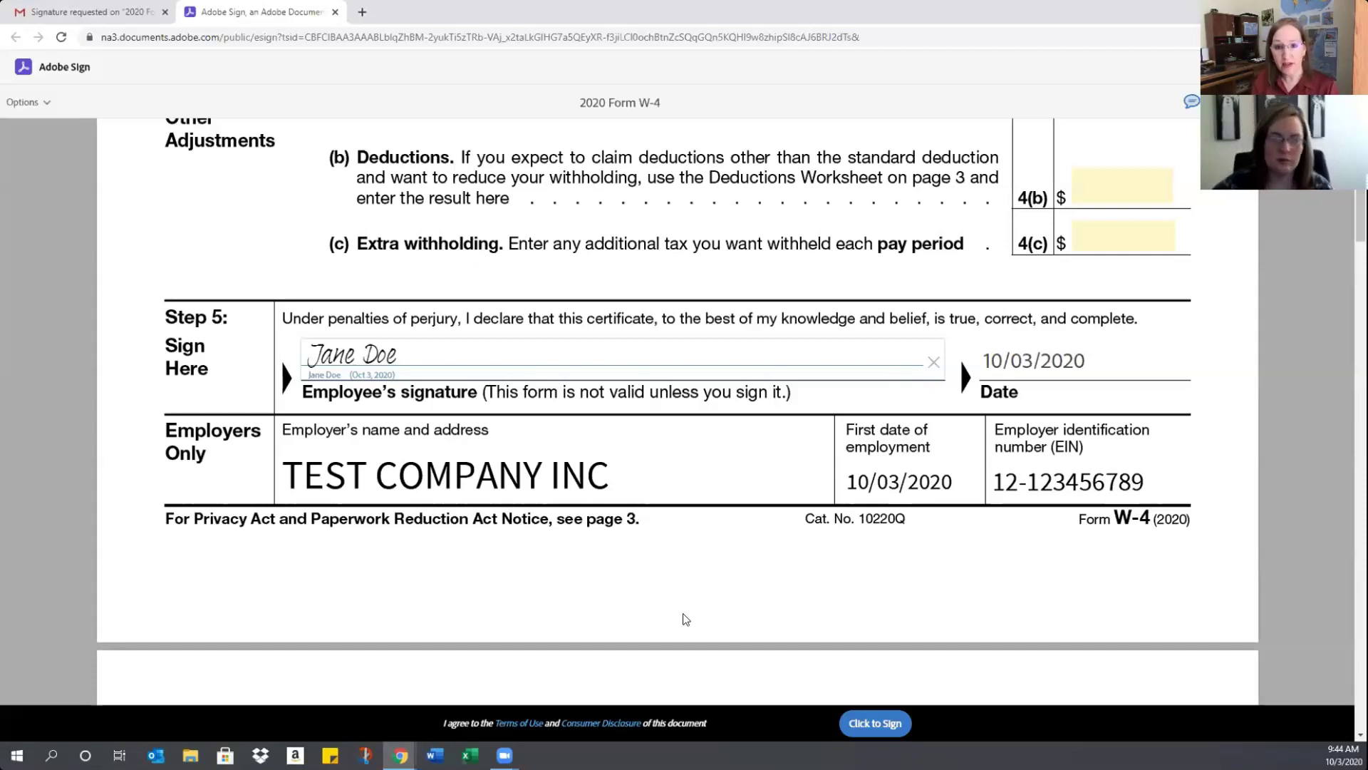
pyautogui.scroll(-1, 683, 613)
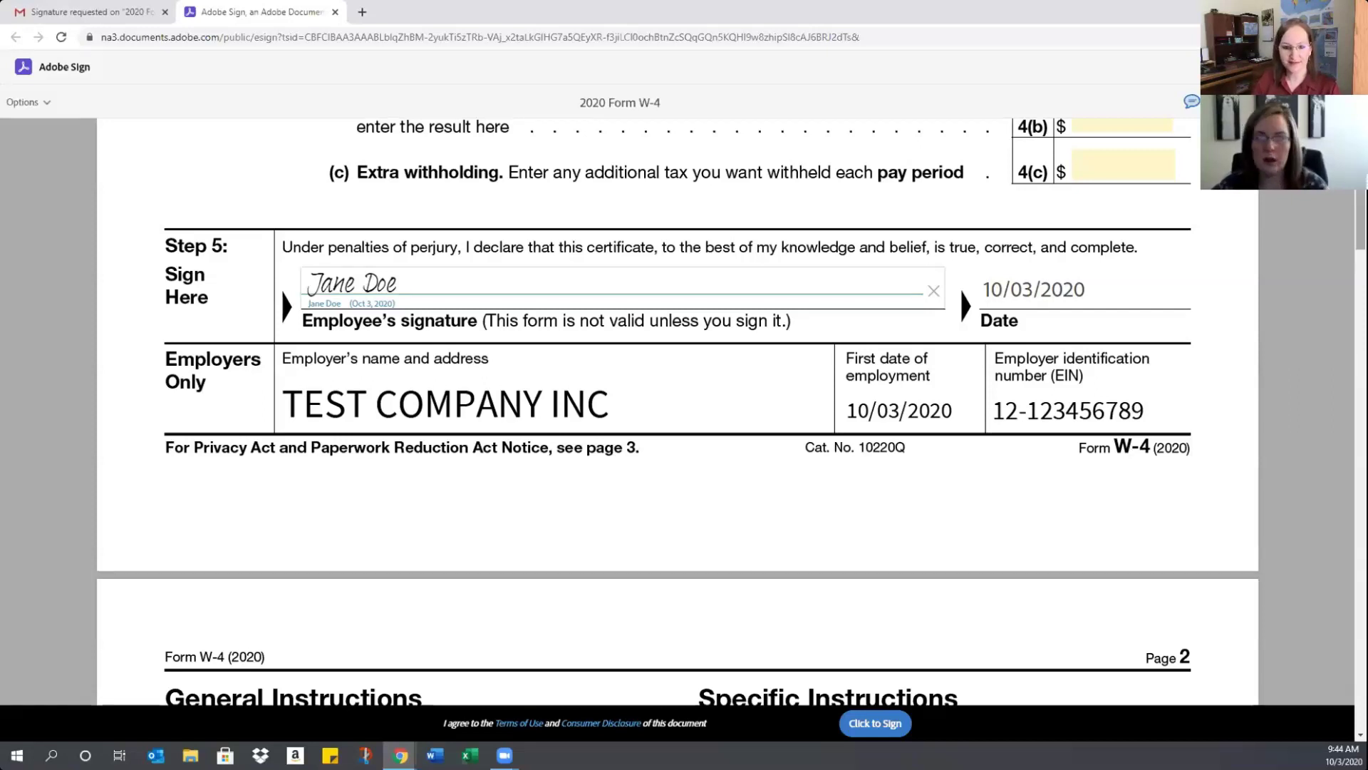
pyautogui.scroll(6, 677, 411)
pyautogui.scroll(-4, 676, 412)
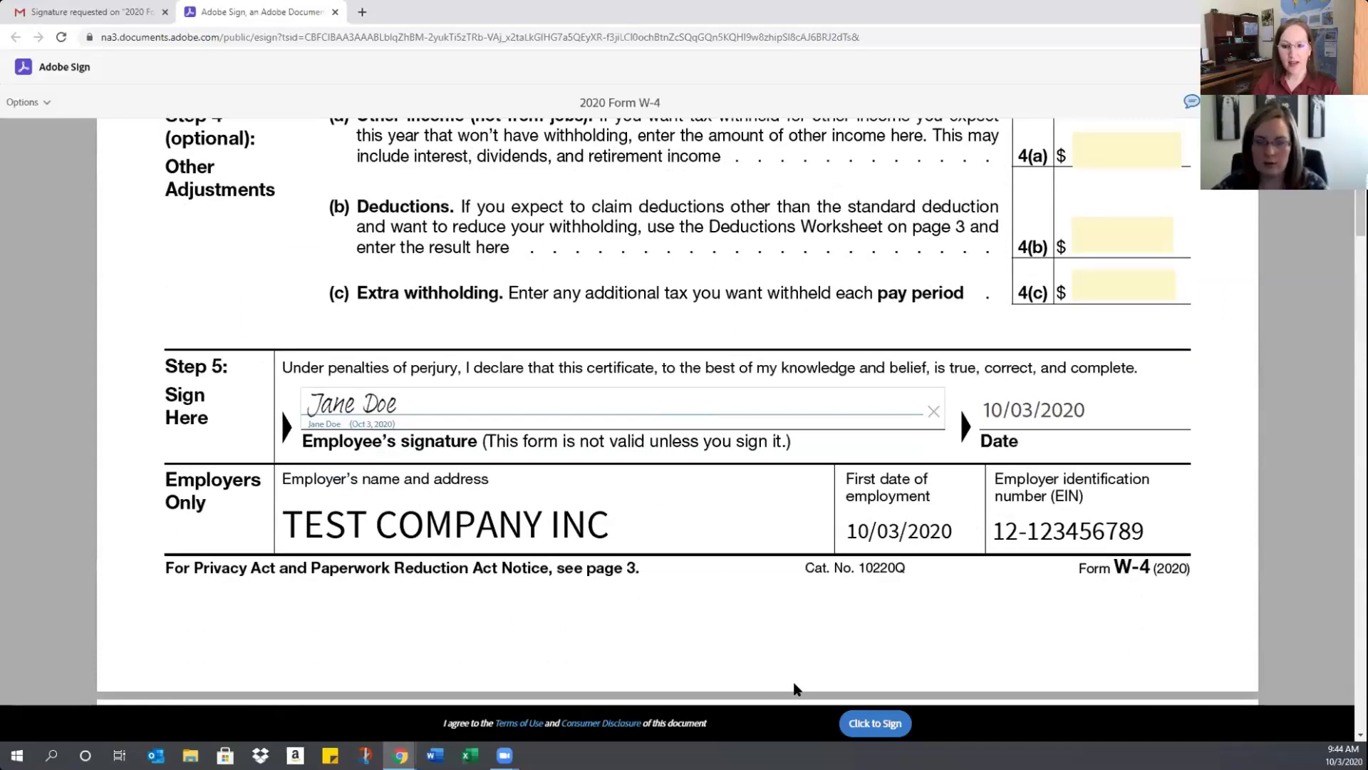
pyautogui.click(873, 724)
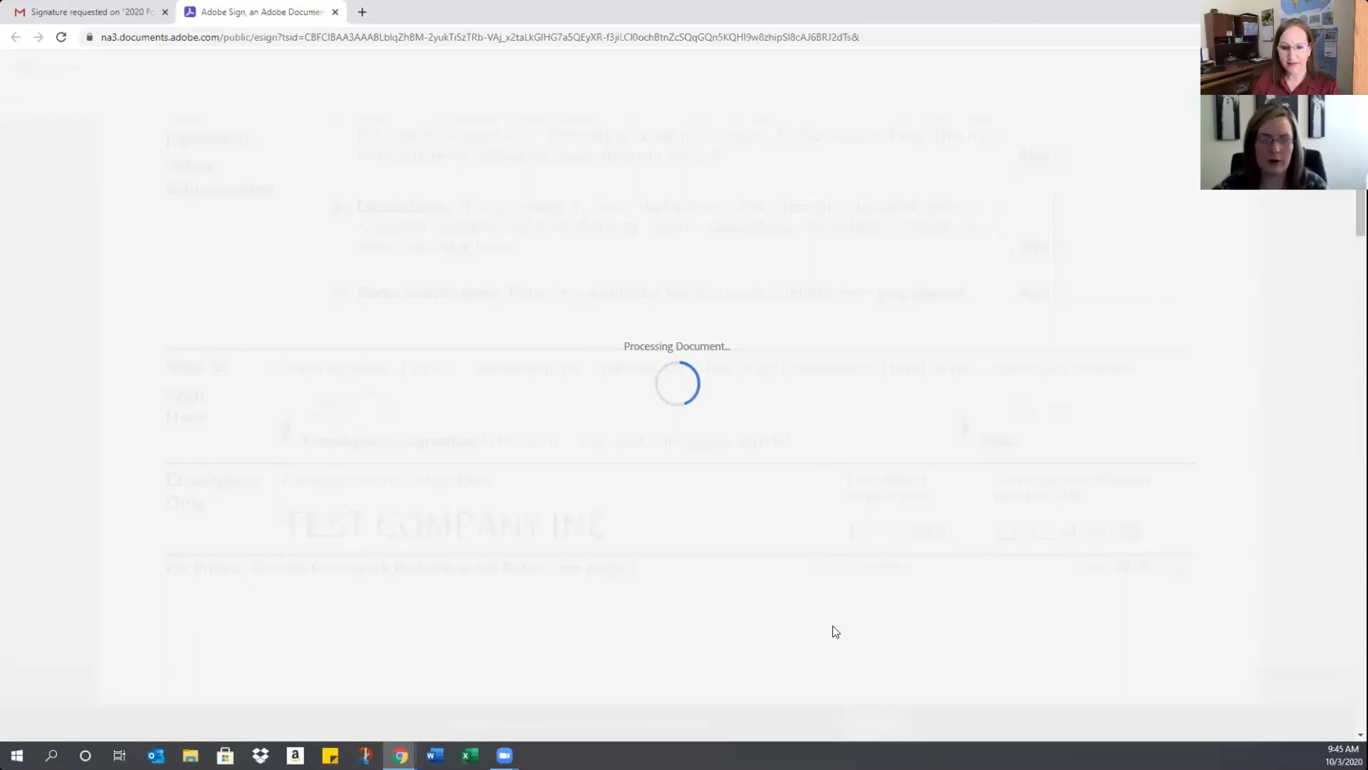
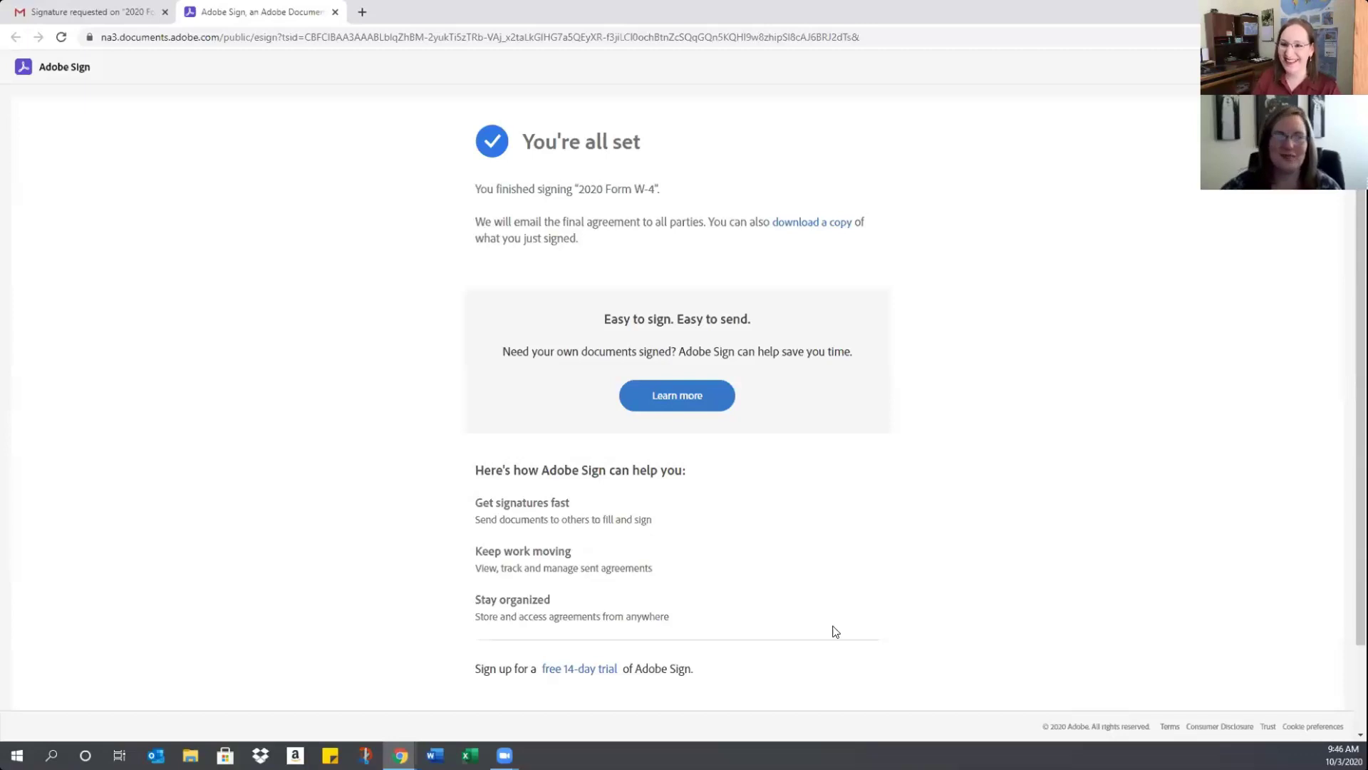
# Read the 'You signed: 2020 Form W-4' confirmation email in Gmail, then go back to Inbox
pyautogui.hotkey('ctrl', '1')
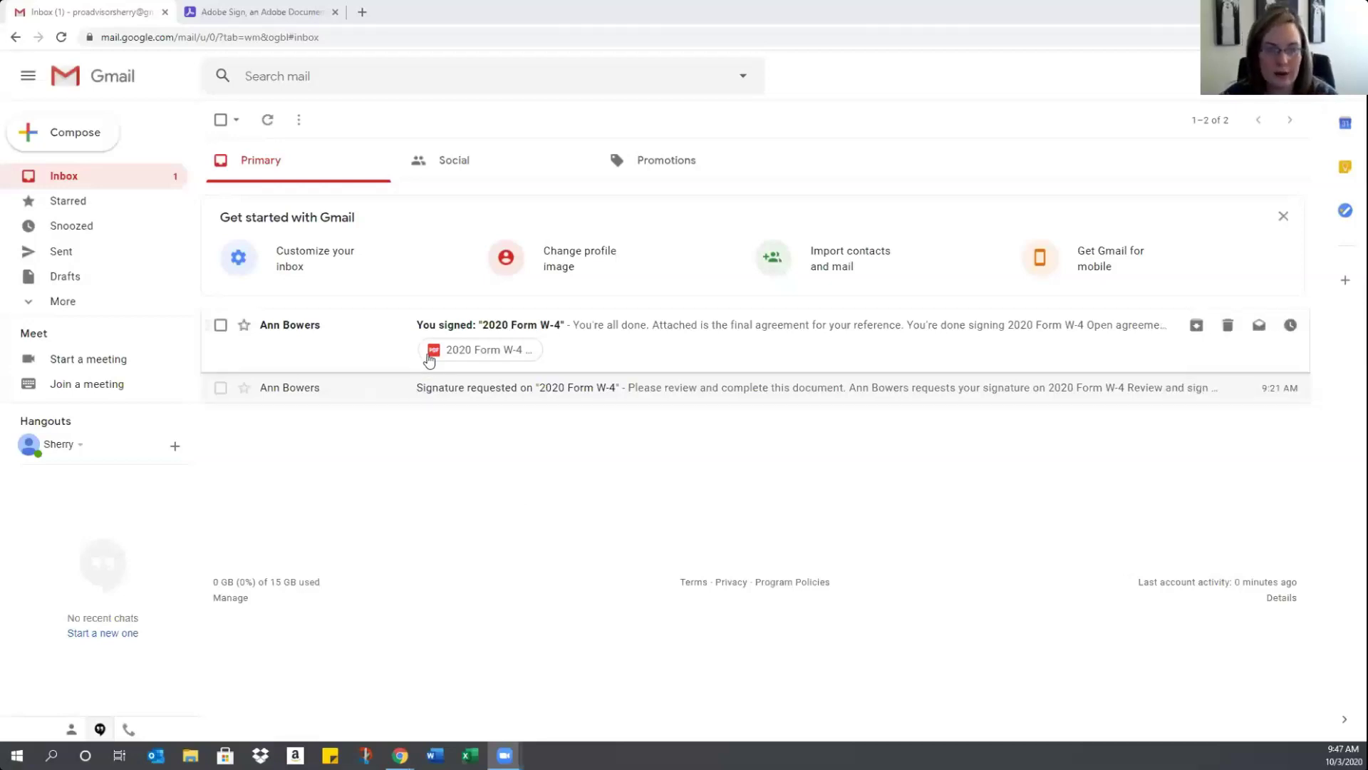
pyautogui.click(358, 344)
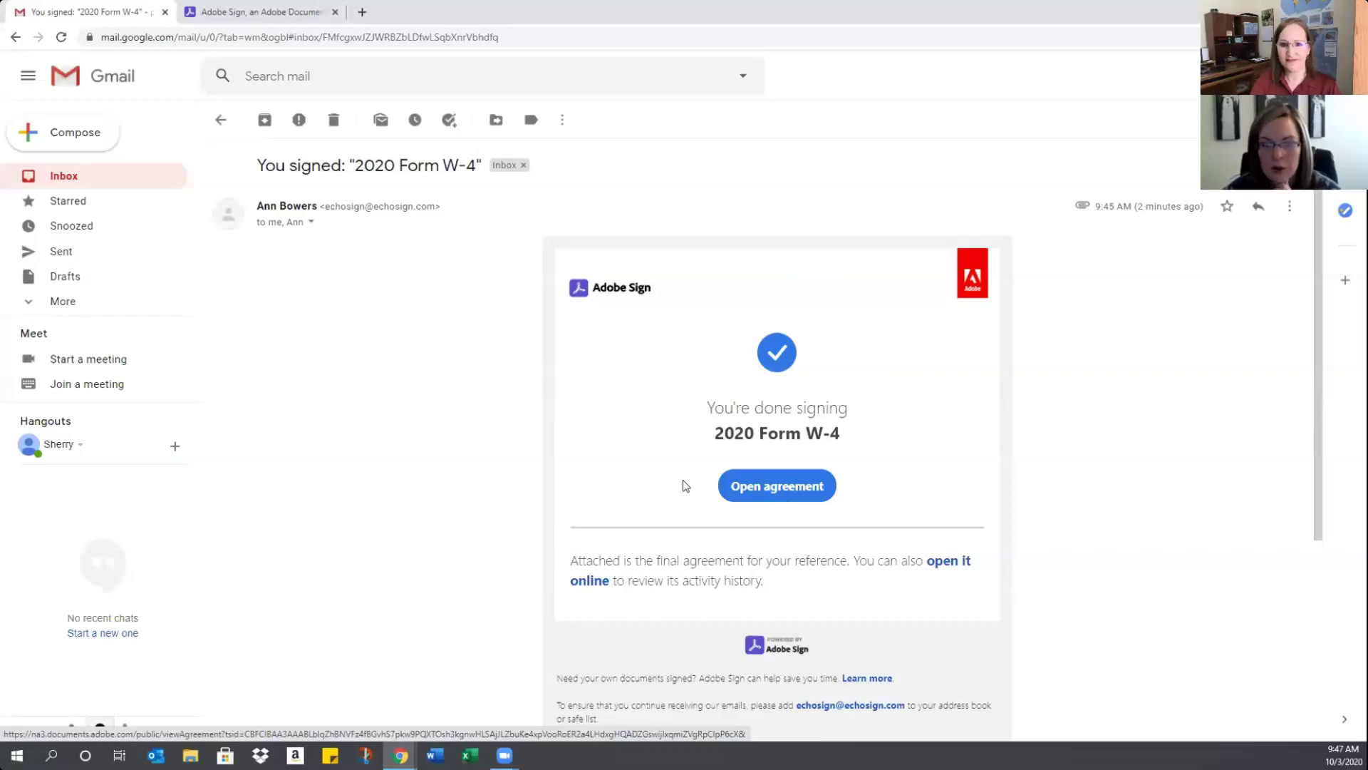
pyautogui.scroll(-3, 998, 540)
pyautogui.scroll(3, 947, 499)
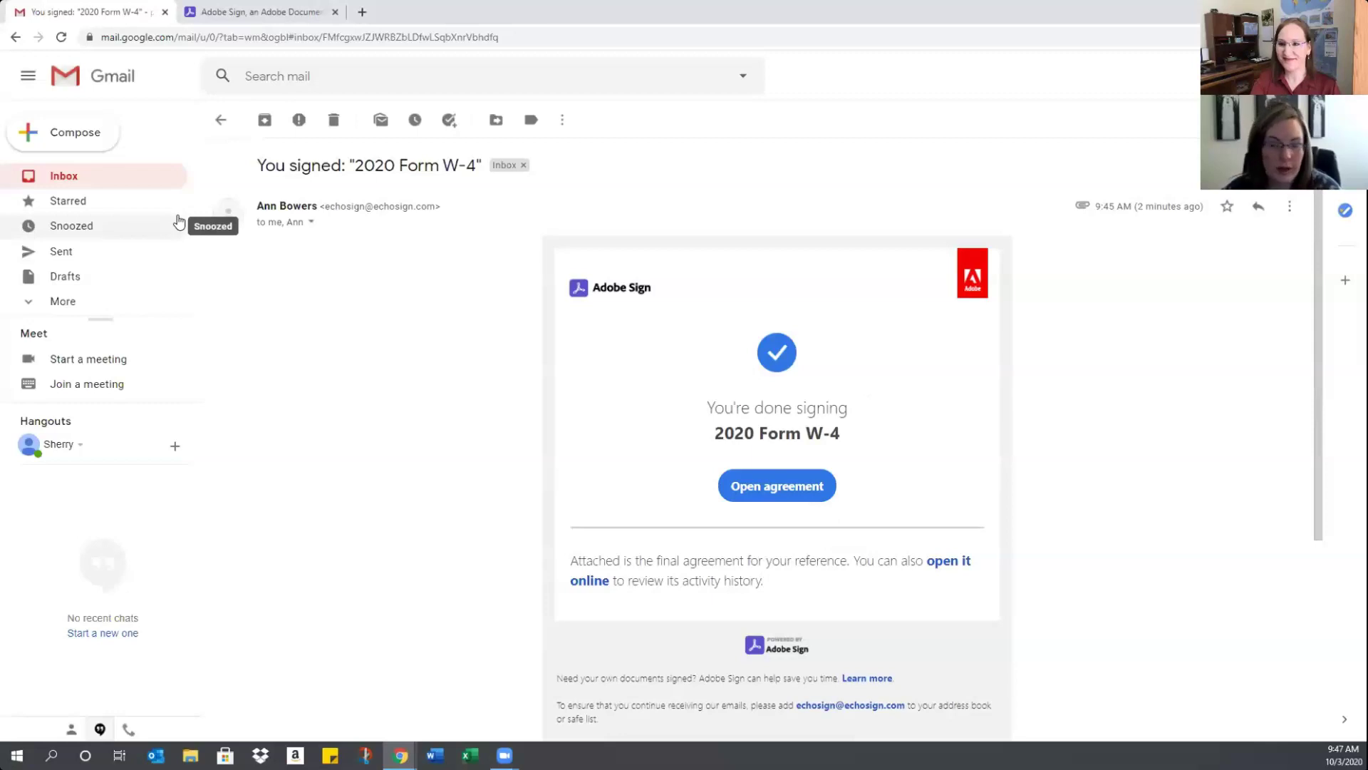
pyautogui.click(60, 178)
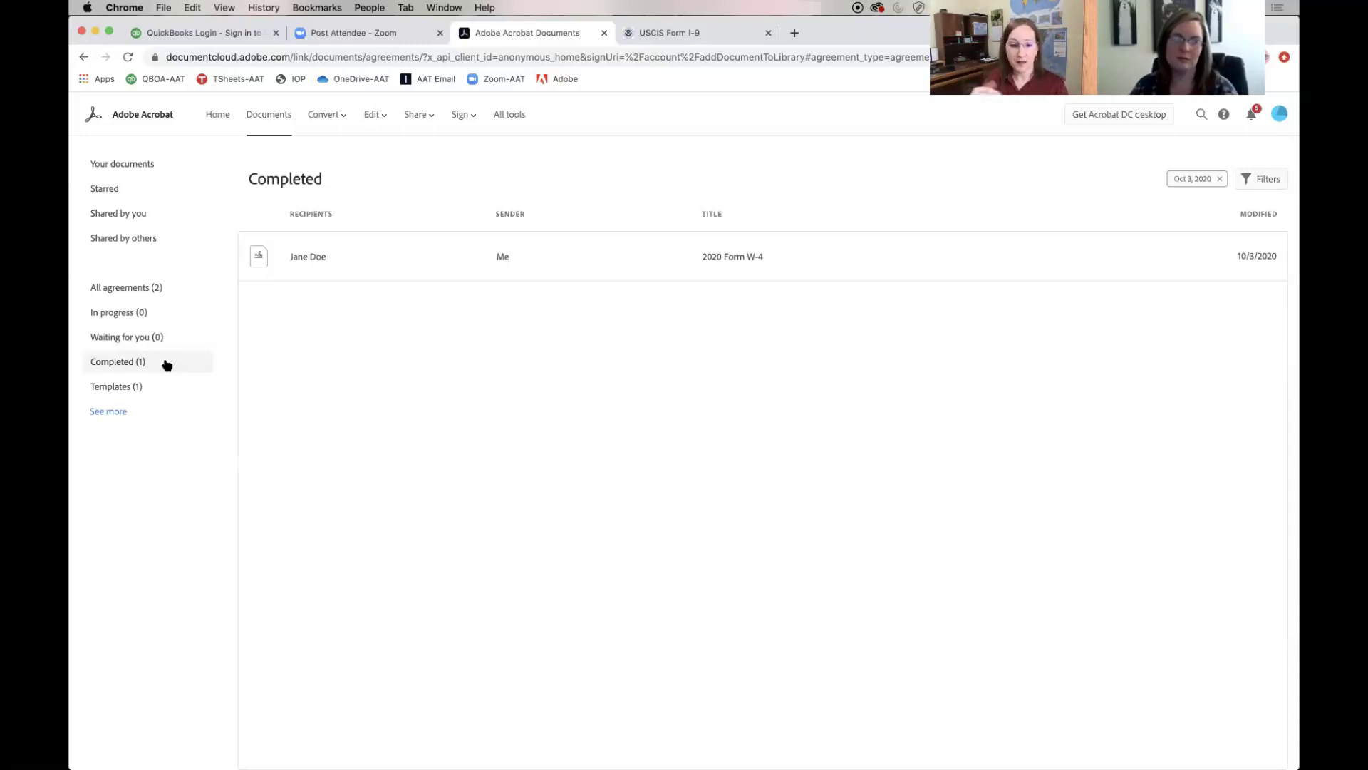
# Open the completed 2020 Form W-4 agreement and review it down to the Step 5 employer section
pyautogui.click(371, 266)
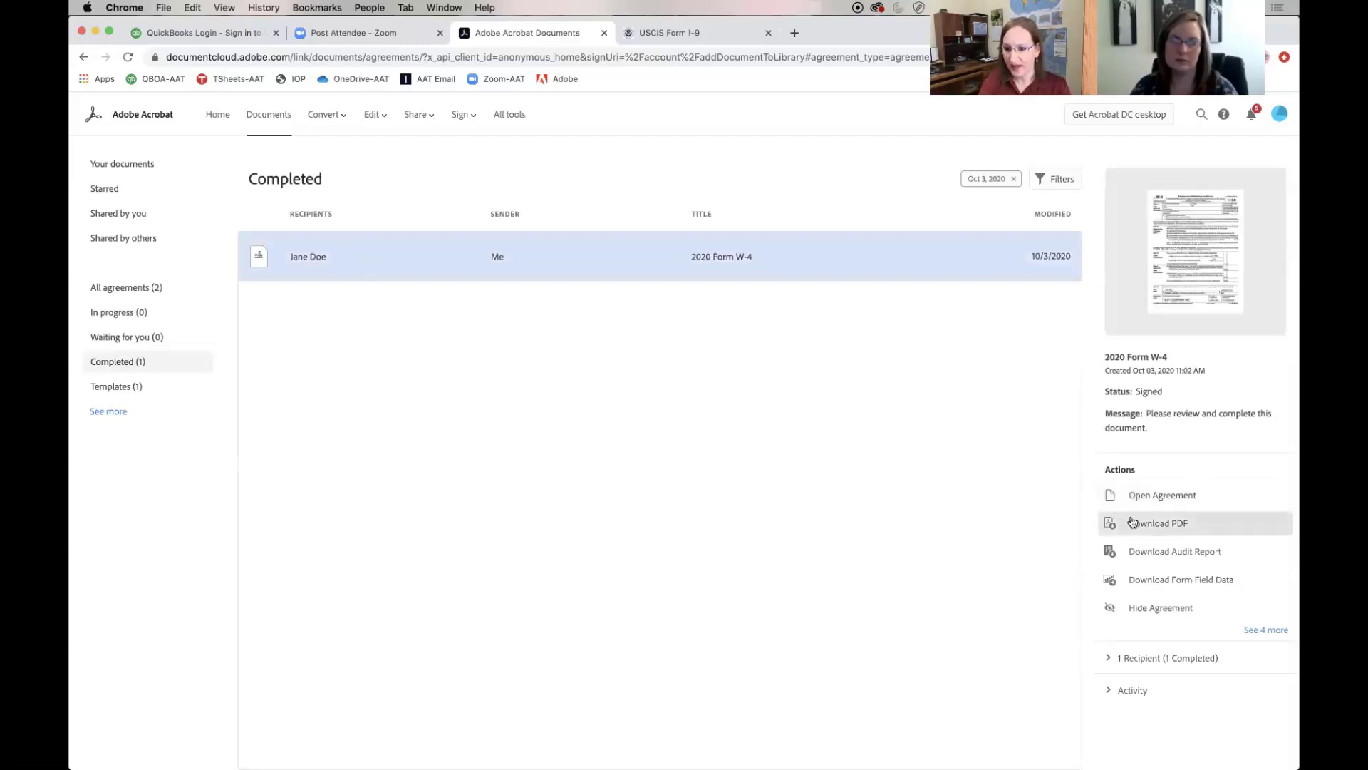
pyautogui.click(1149, 497)
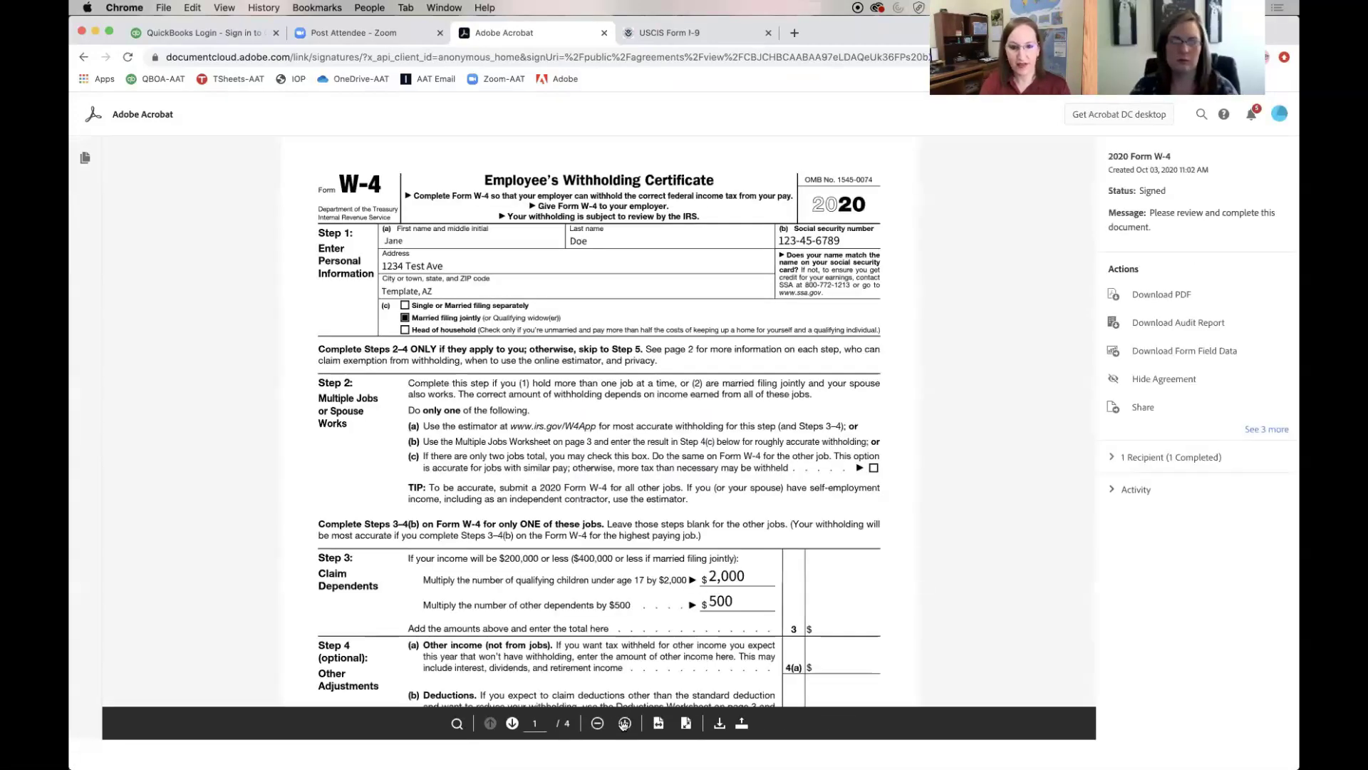
pyautogui.click(625, 723)
pyautogui.click(626, 724)
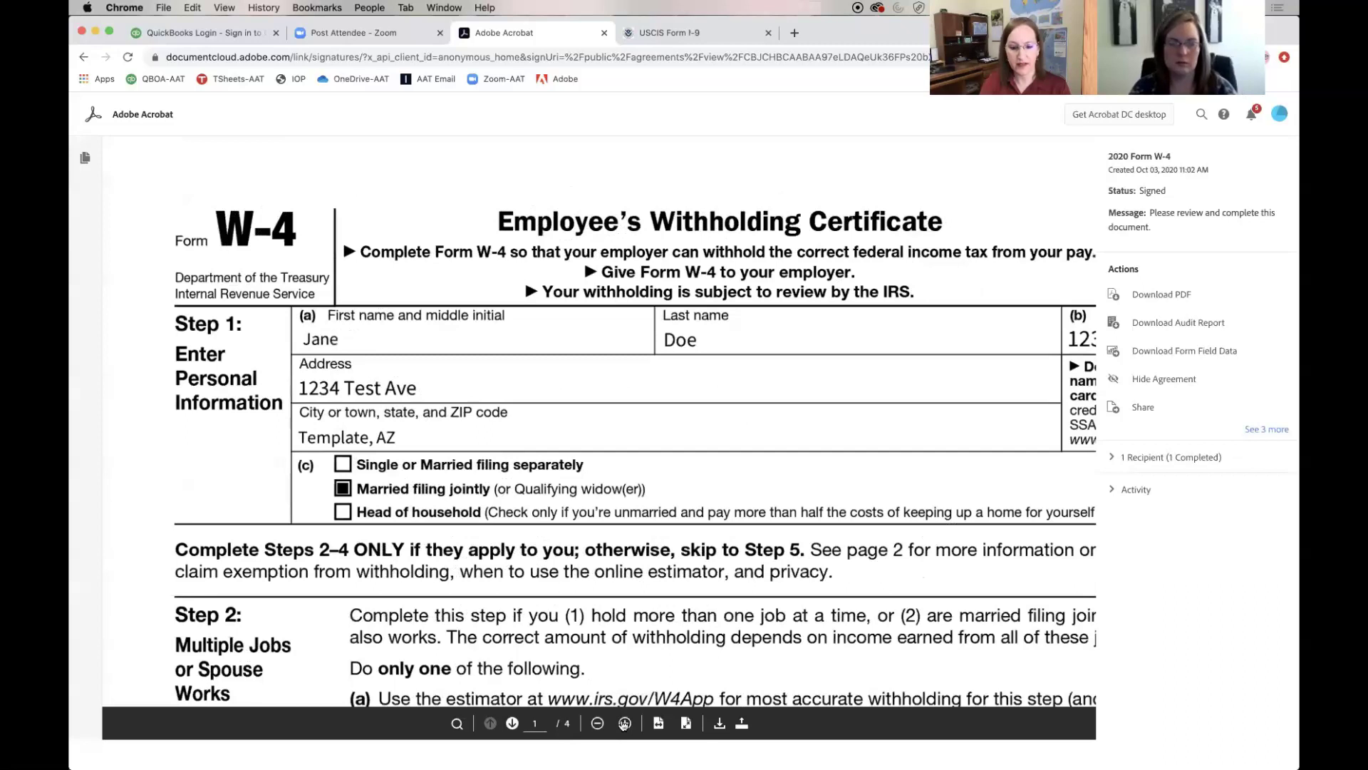
pyautogui.click(601, 724)
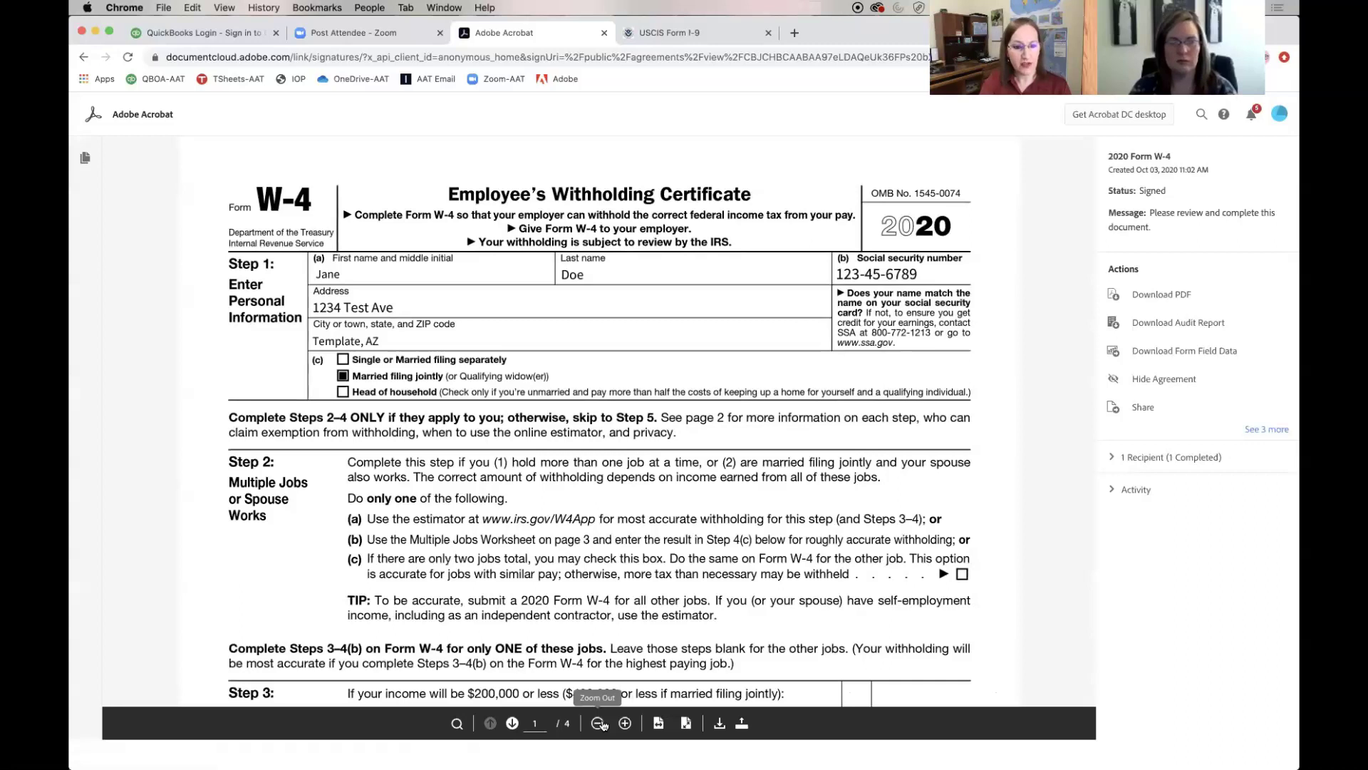
pyautogui.scroll(-5, 702, 453)
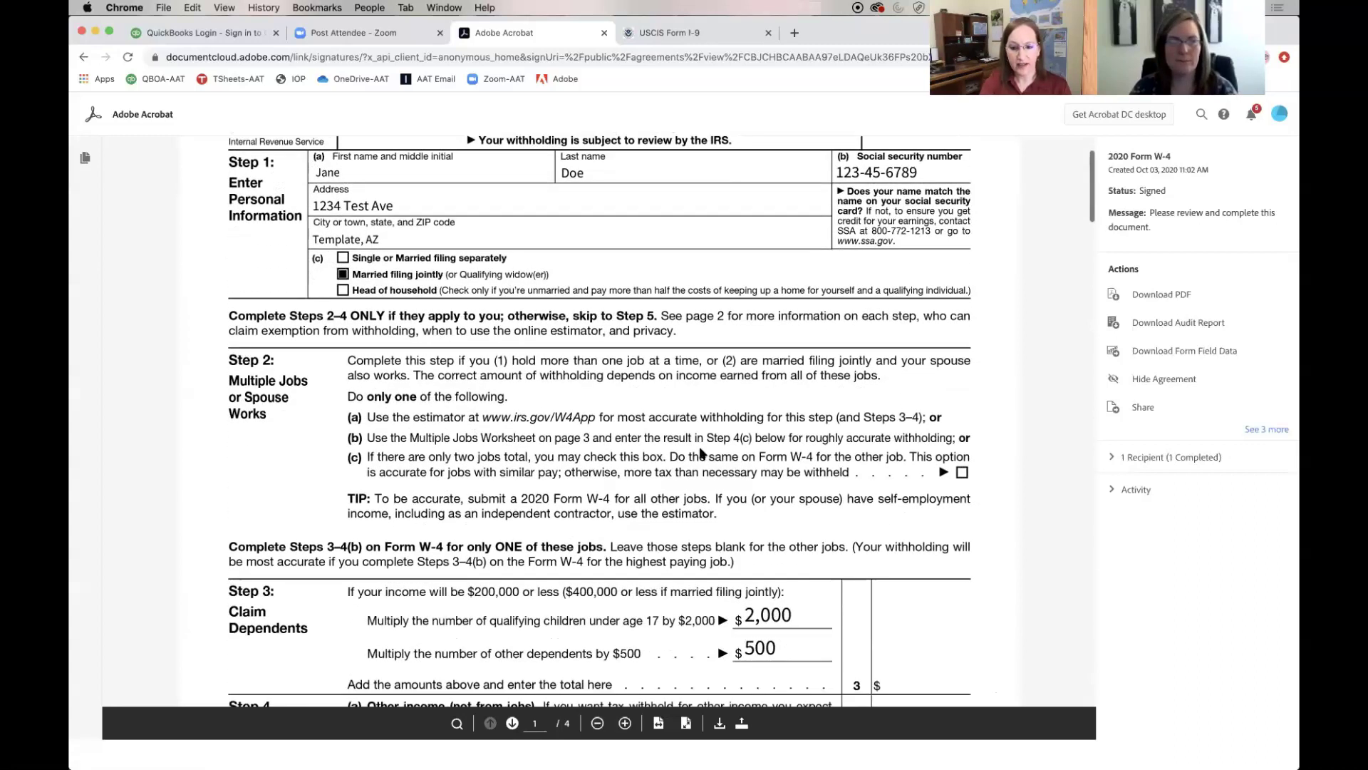
pyautogui.scroll(-3, 700, 449)
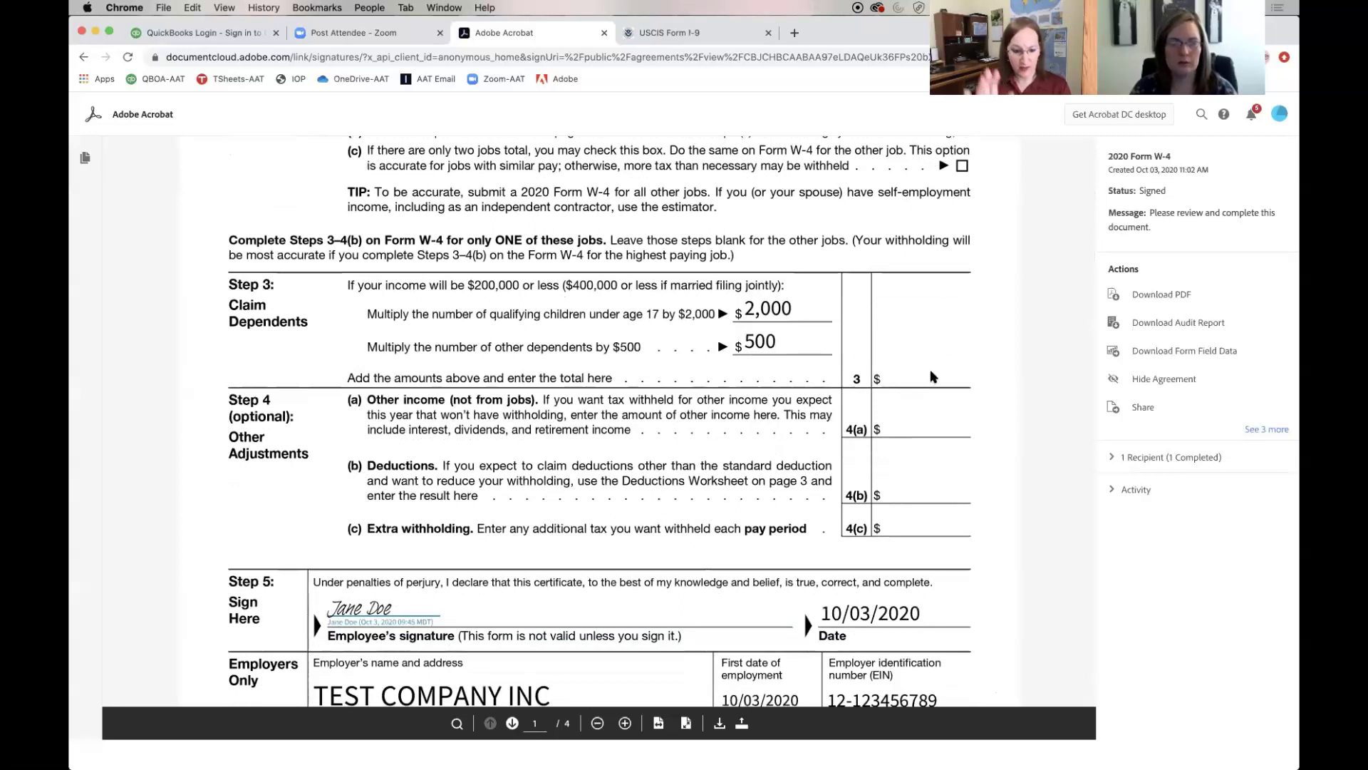
pyautogui.scroll(-1, 930, 377)
pyautogui.scroll(-3, 930, 374)
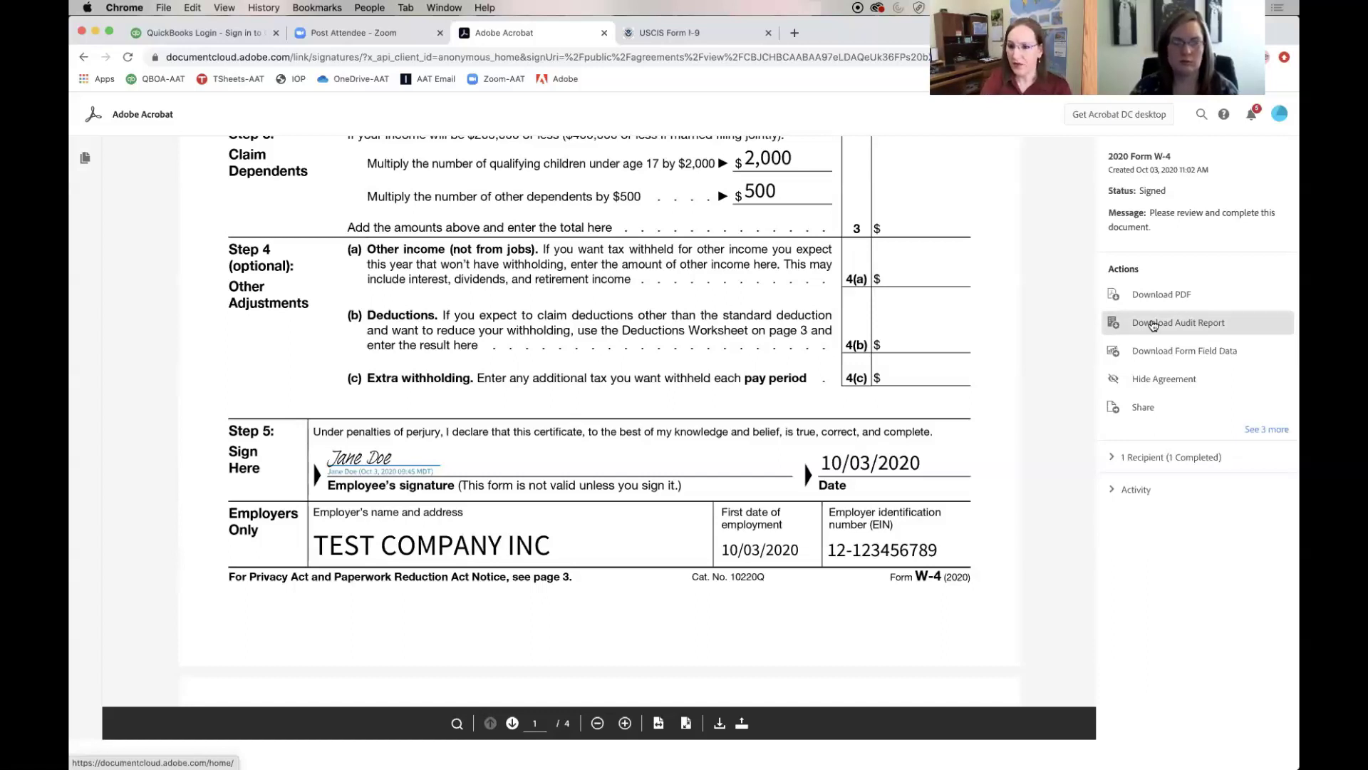
# Download and view the W-4 audit report, then save the USCIS Form I-9 as a PDF in Downloads
pyautogui.click(1153, 325)
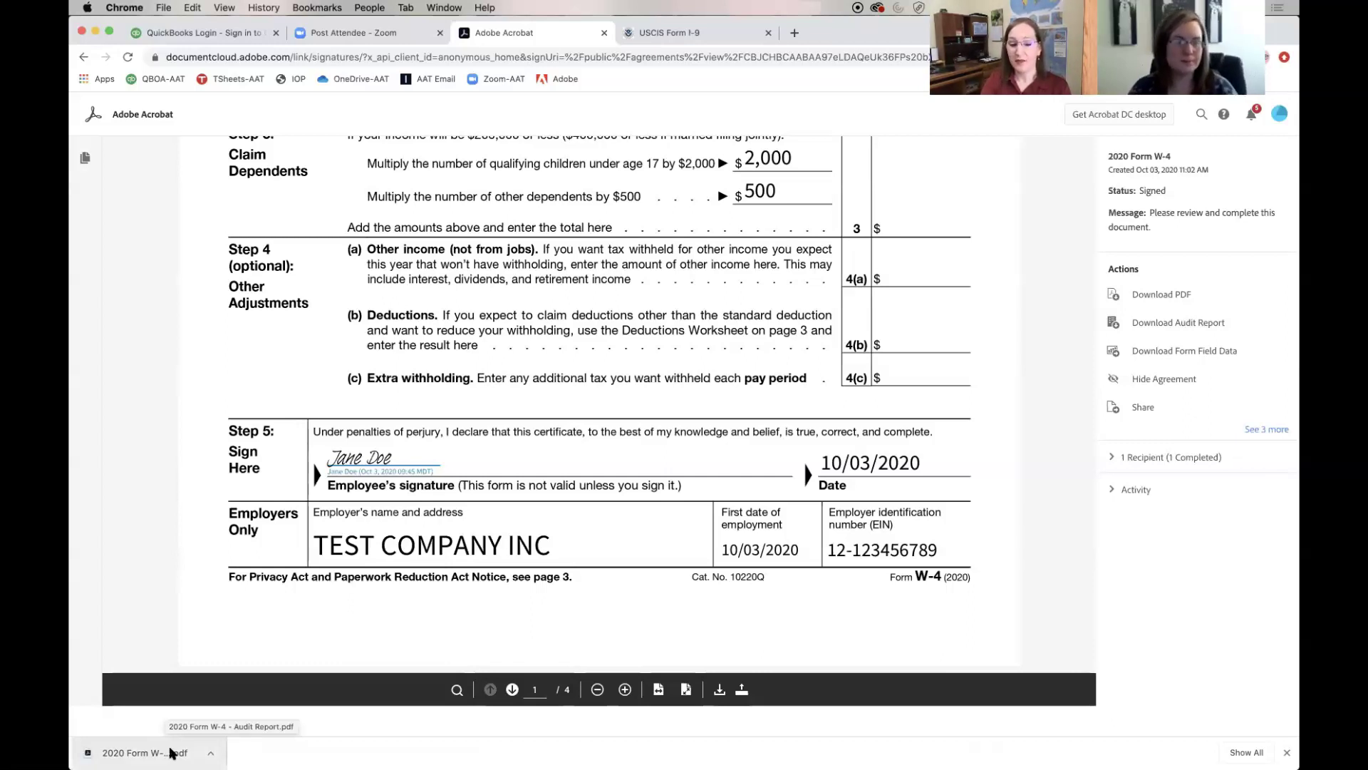
pyautogui.click(171, 753)
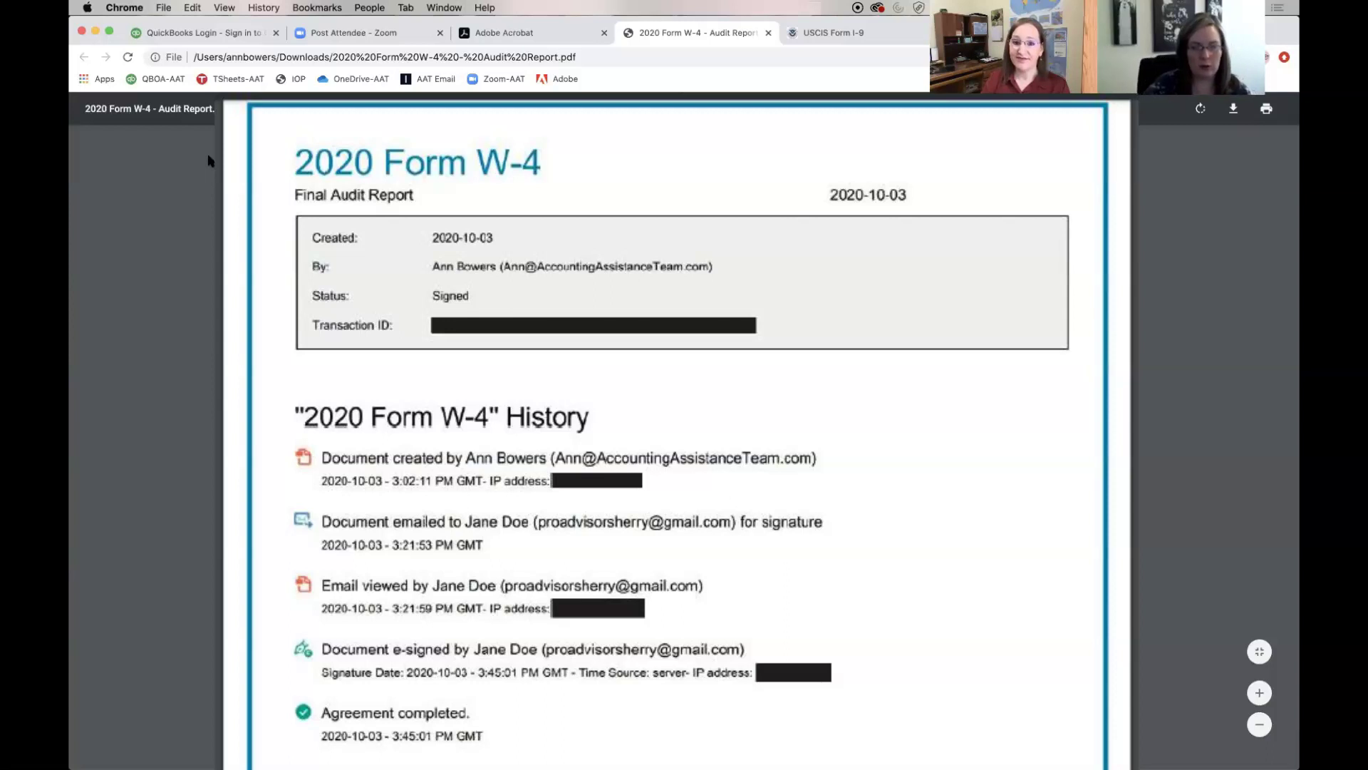
pyautogui.hotkey('ctrl', 'Tab')
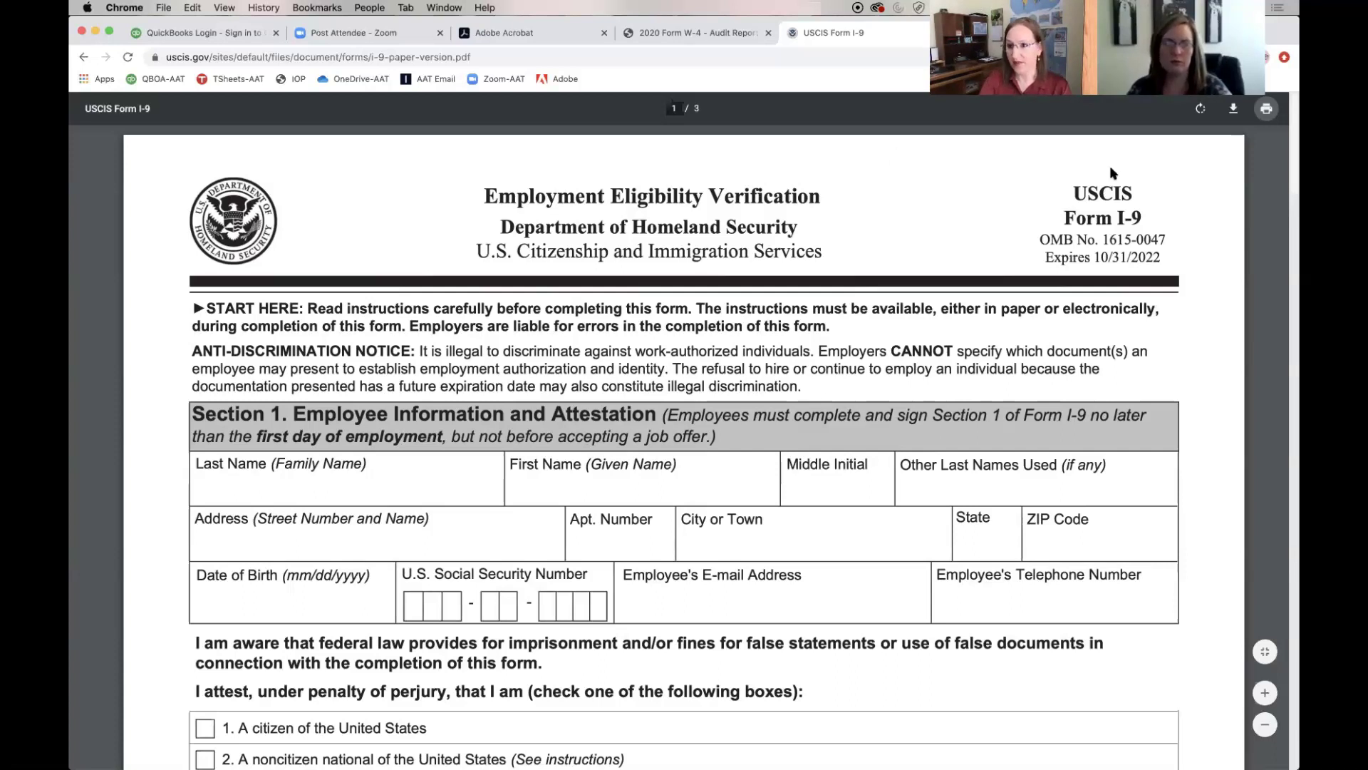
pyautogui.click(1267, 111)
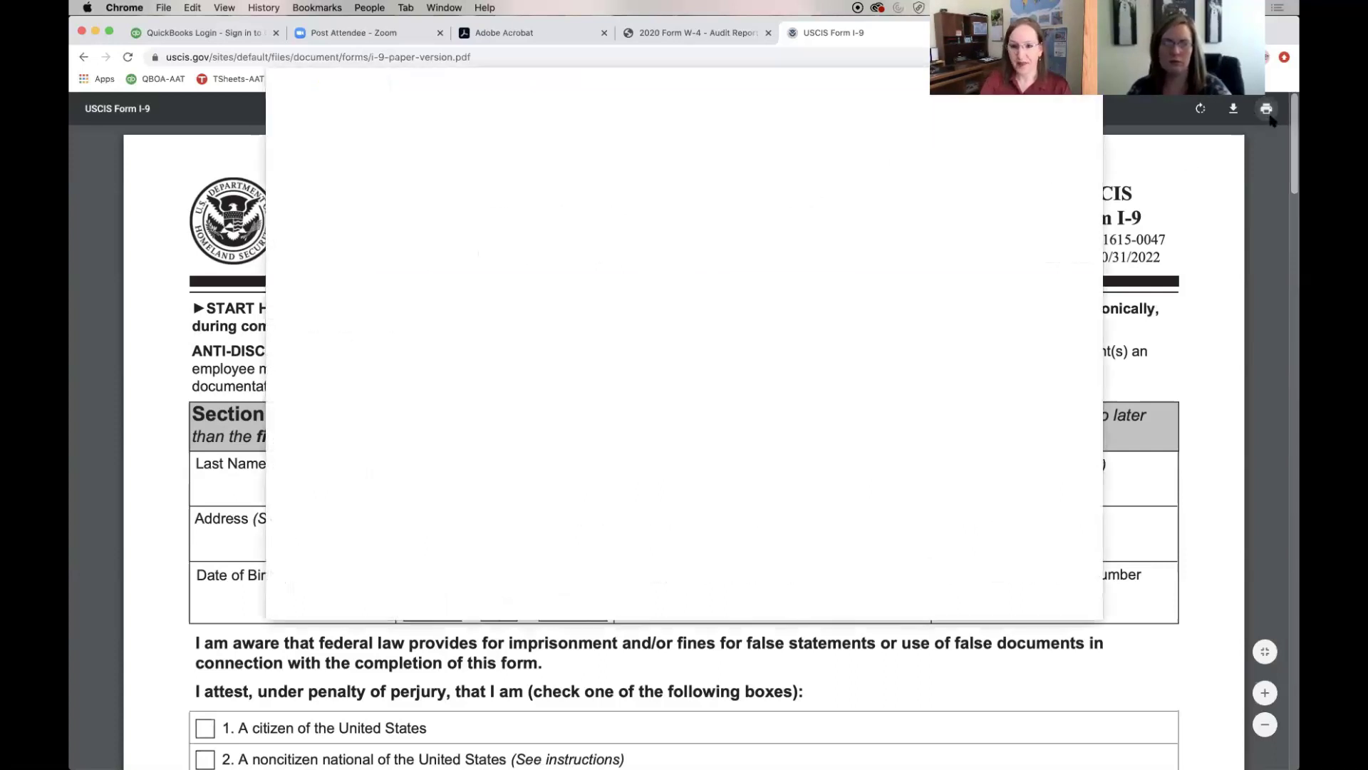
pyautogui.click(1056, 598)
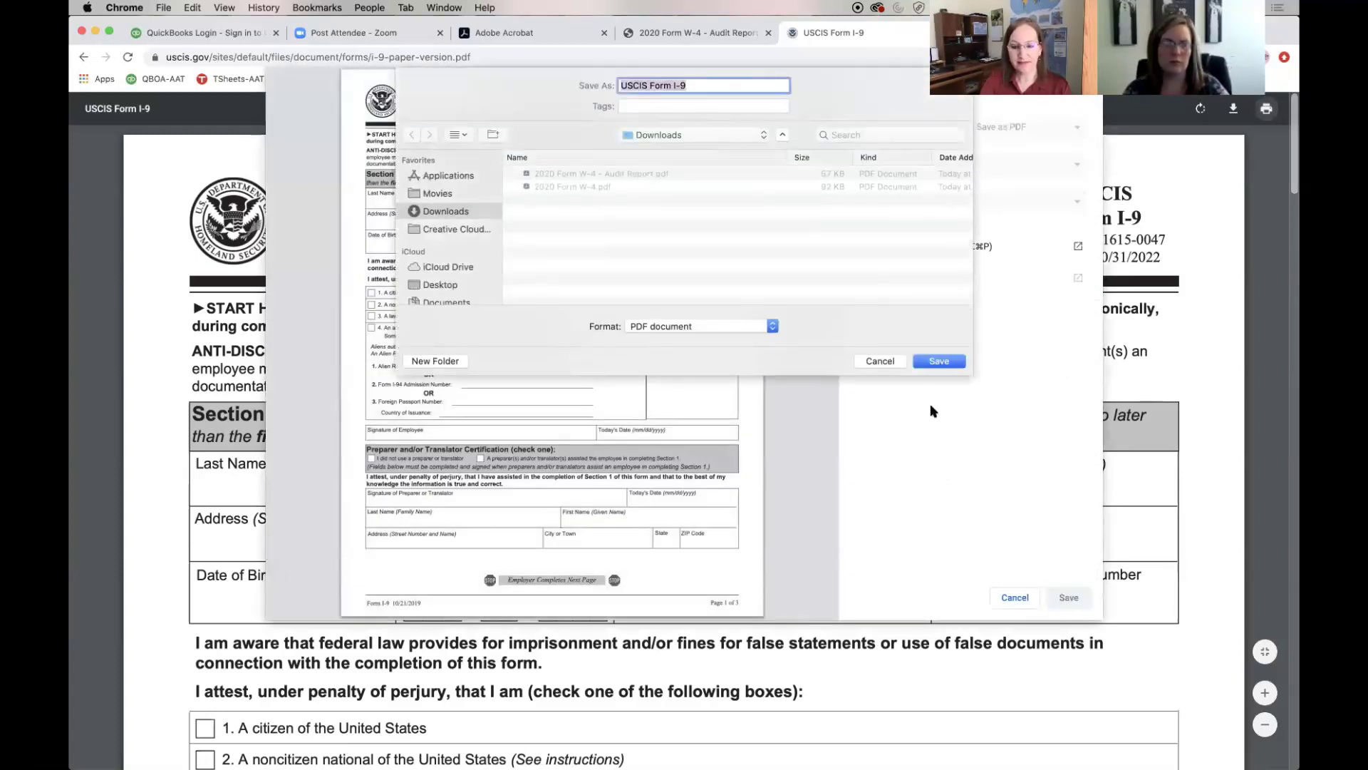
pyautogui.click(939, 362)
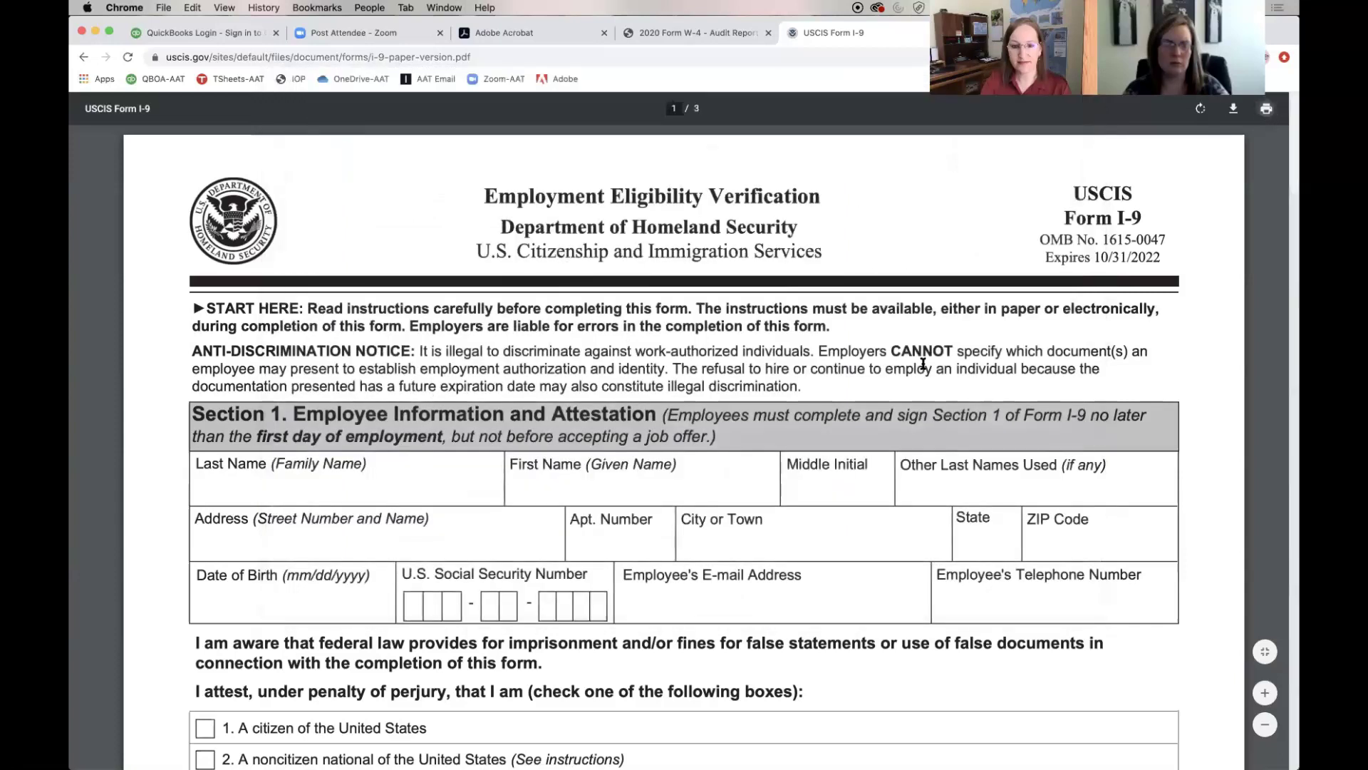
pyautogui.click(503, 36)
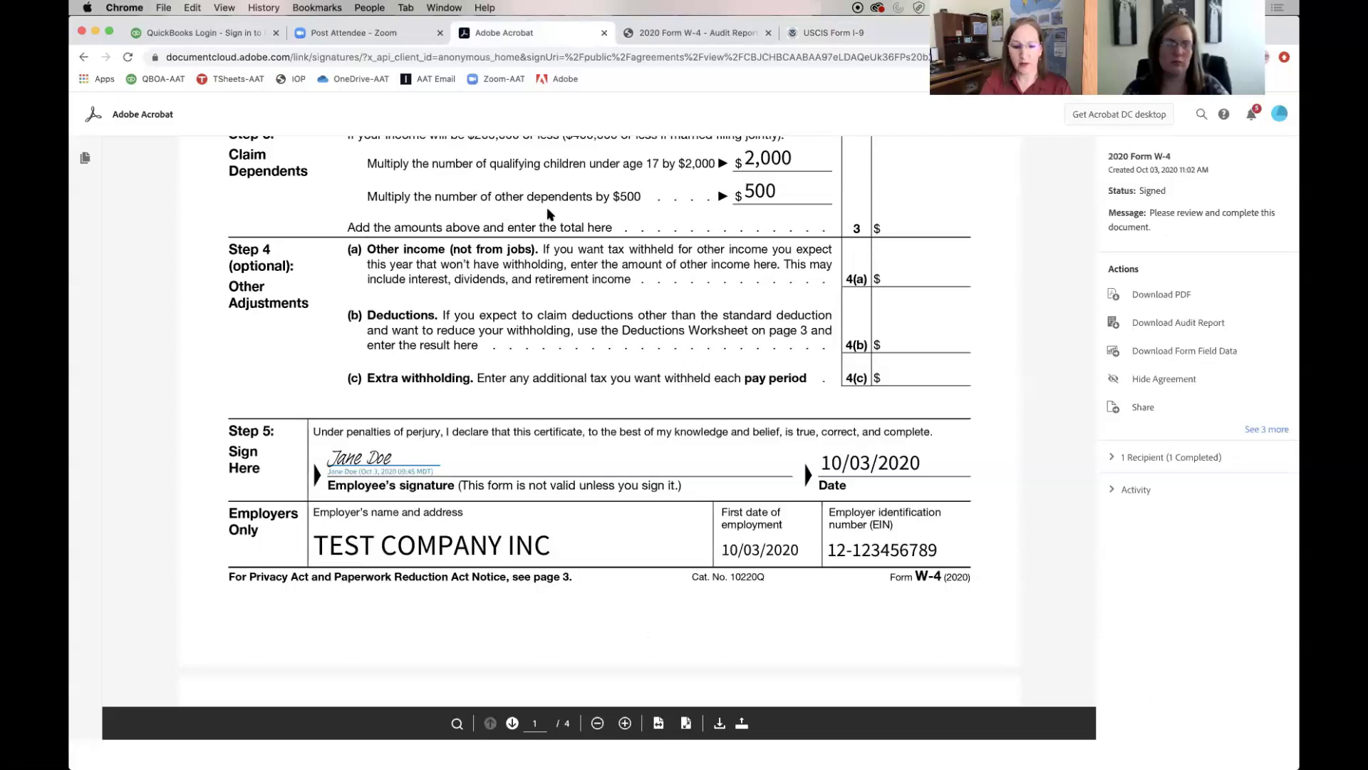
# Return to the top of the signed W-4, then go back to the Templates list
pyautogui.scroll(8, 549, 212)
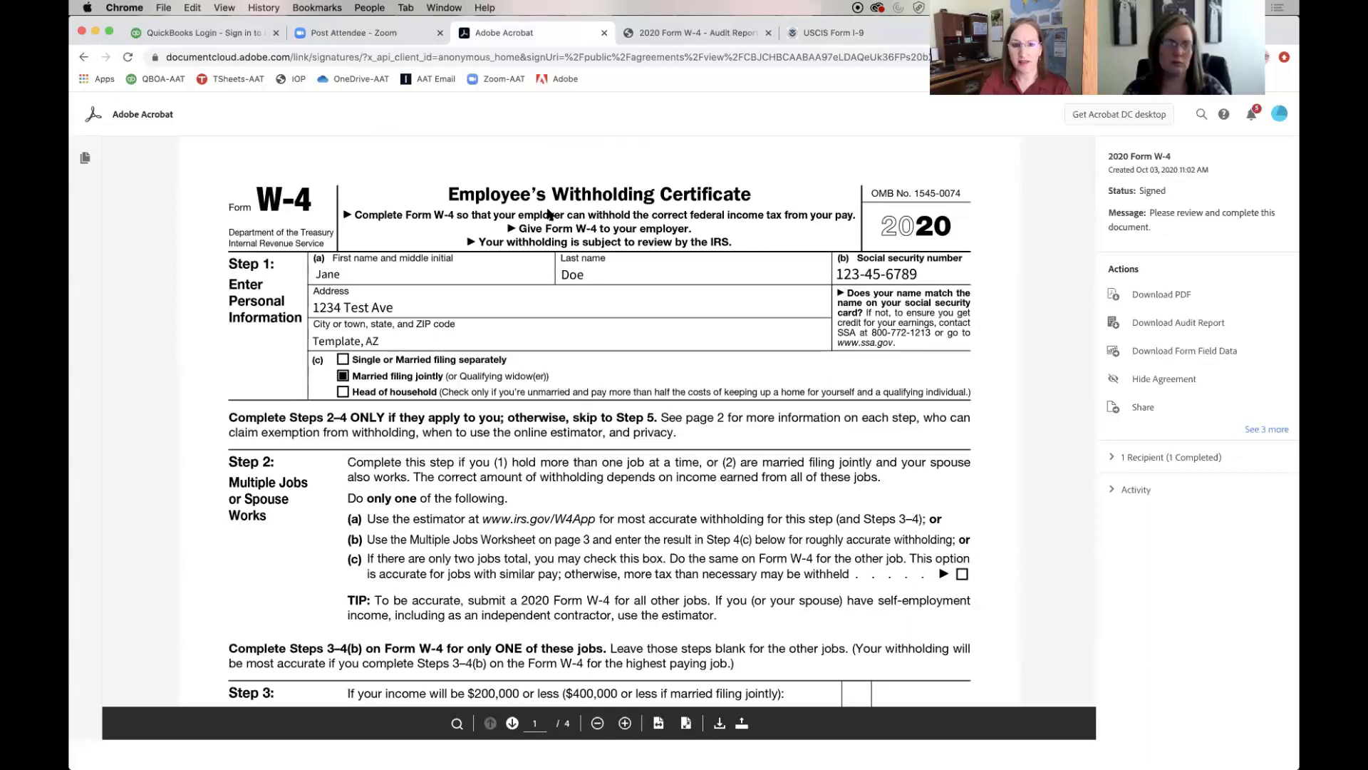
pyautogui.press('super+bracketleft')
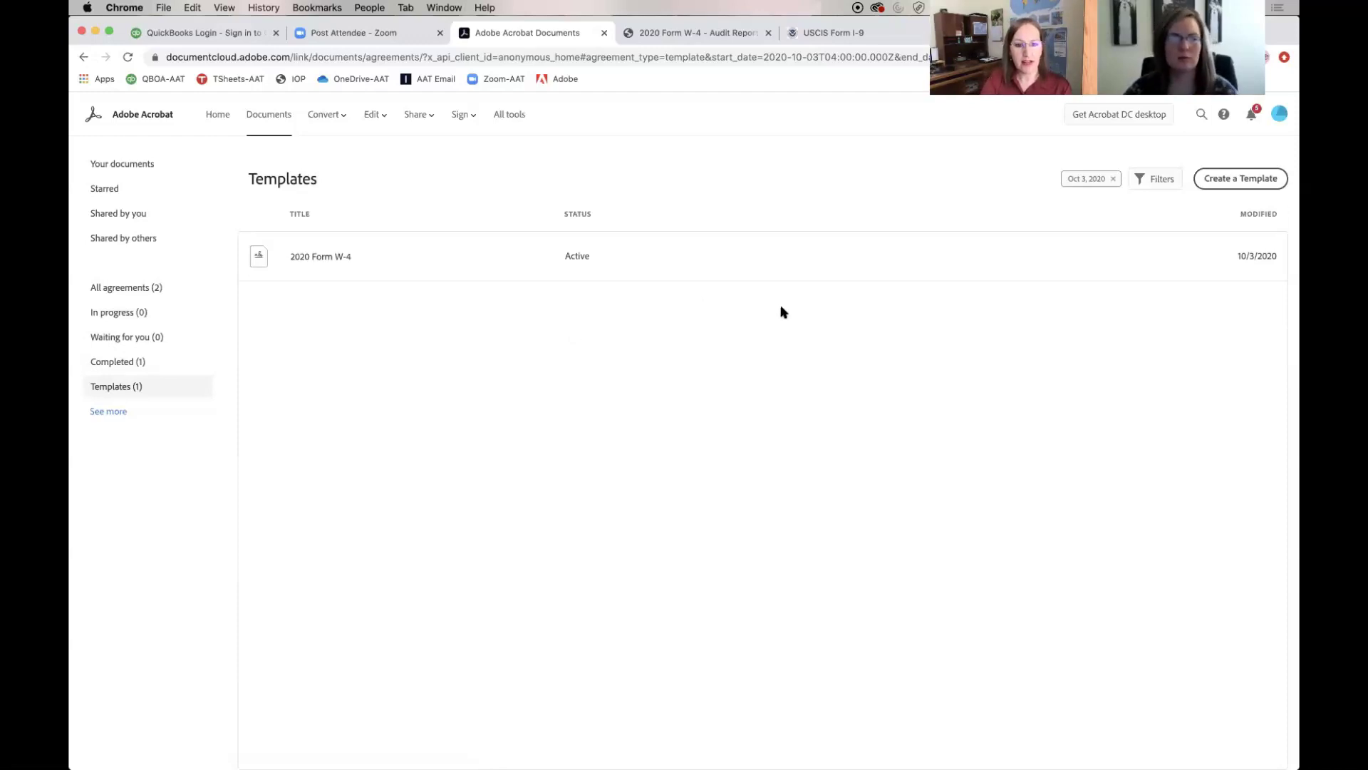
# Create a library template named 'FORM I-9' with USCIS Form I-9.pdf from Downloads attached
pyautogui.click(1216, 185)
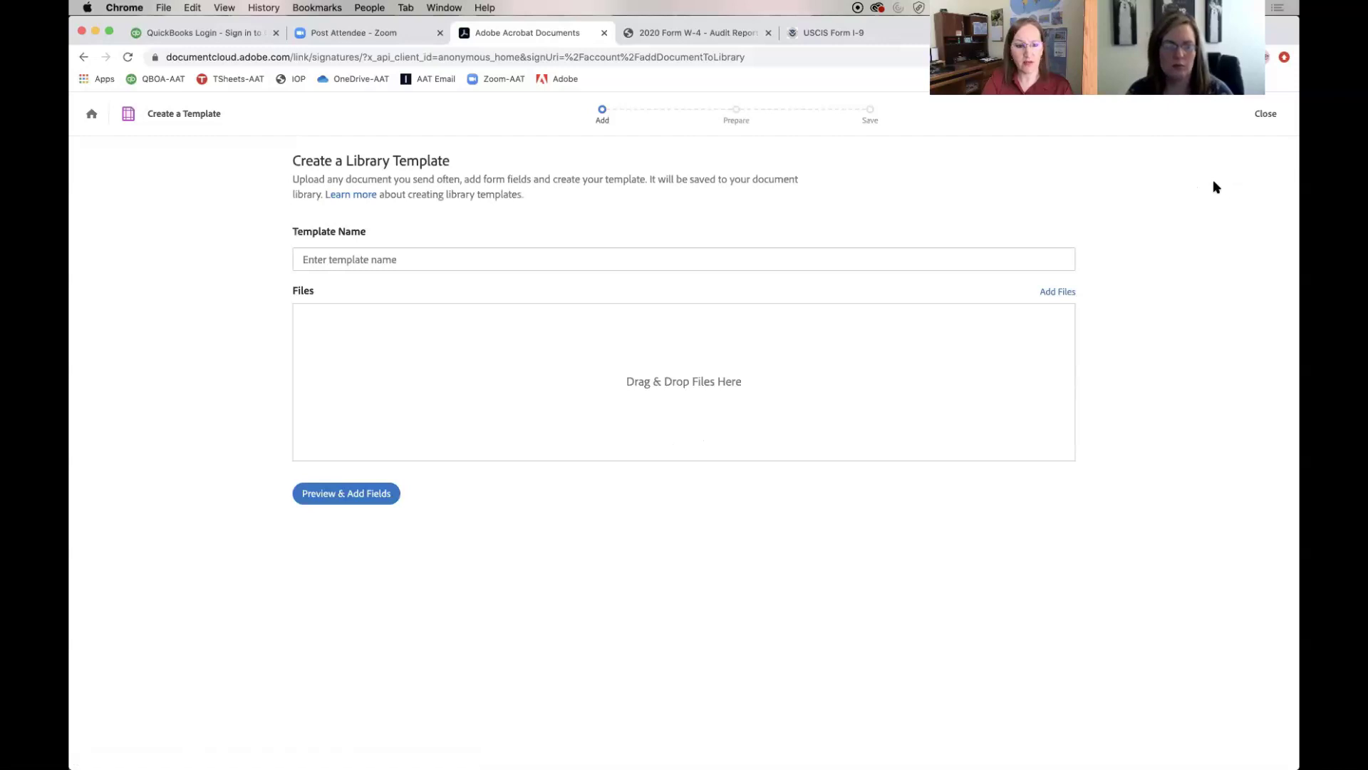
pyautogui.click(595, 257)
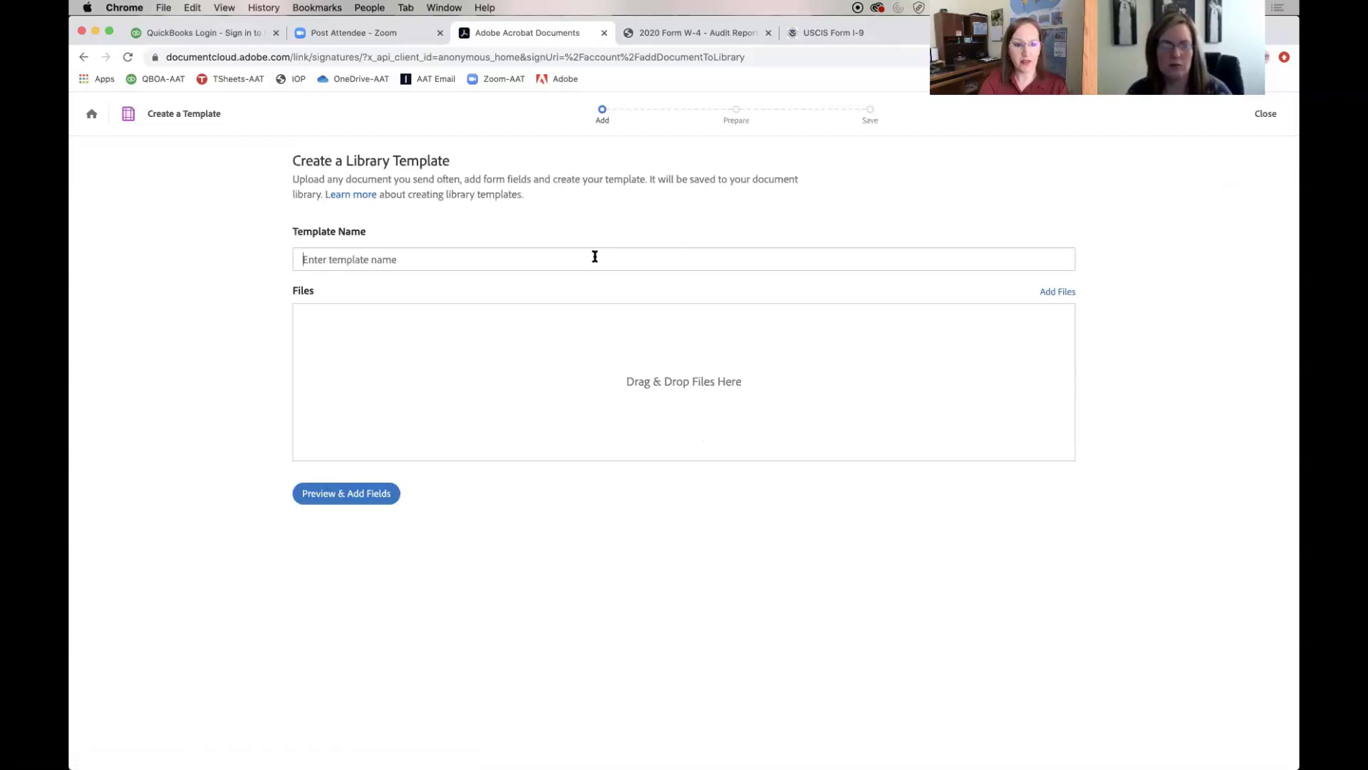
pyautogui.write('FORM I-9')
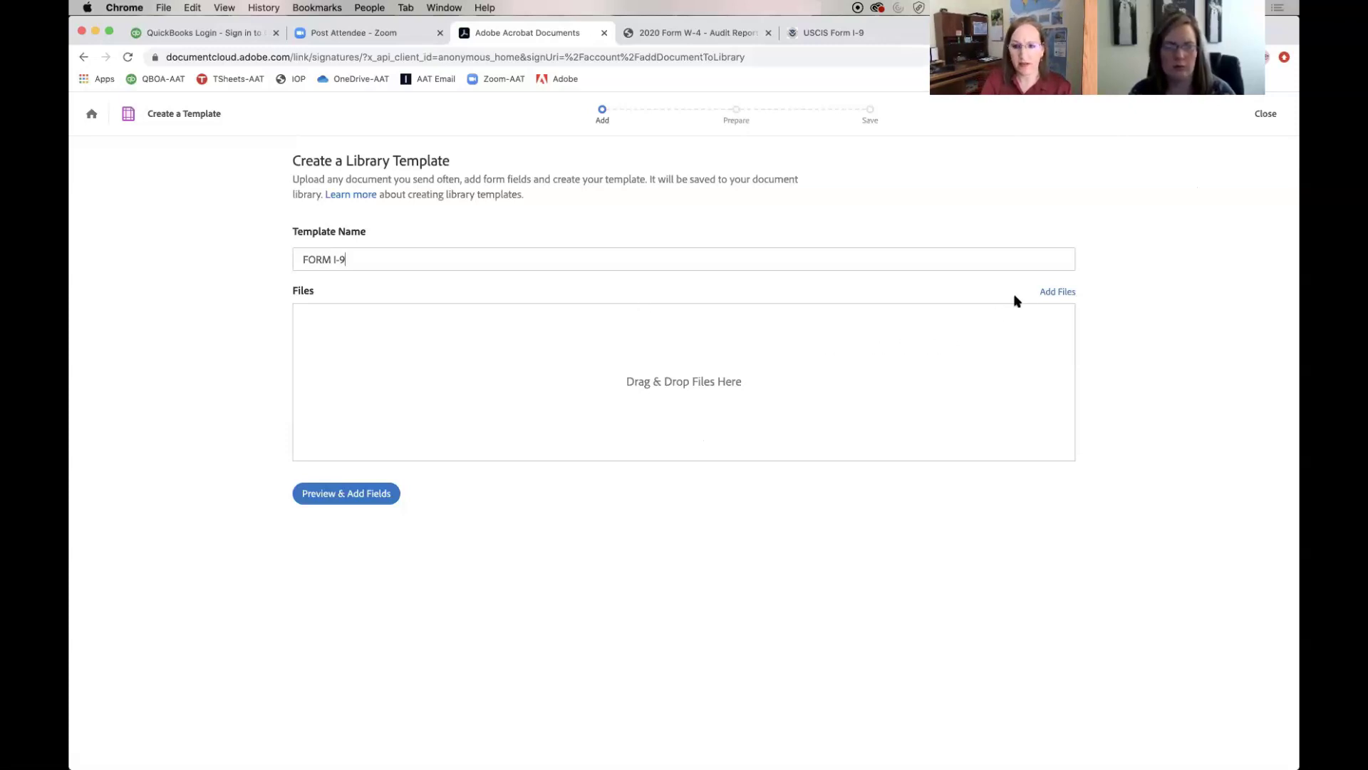
pyautogui.click(1048, 294)
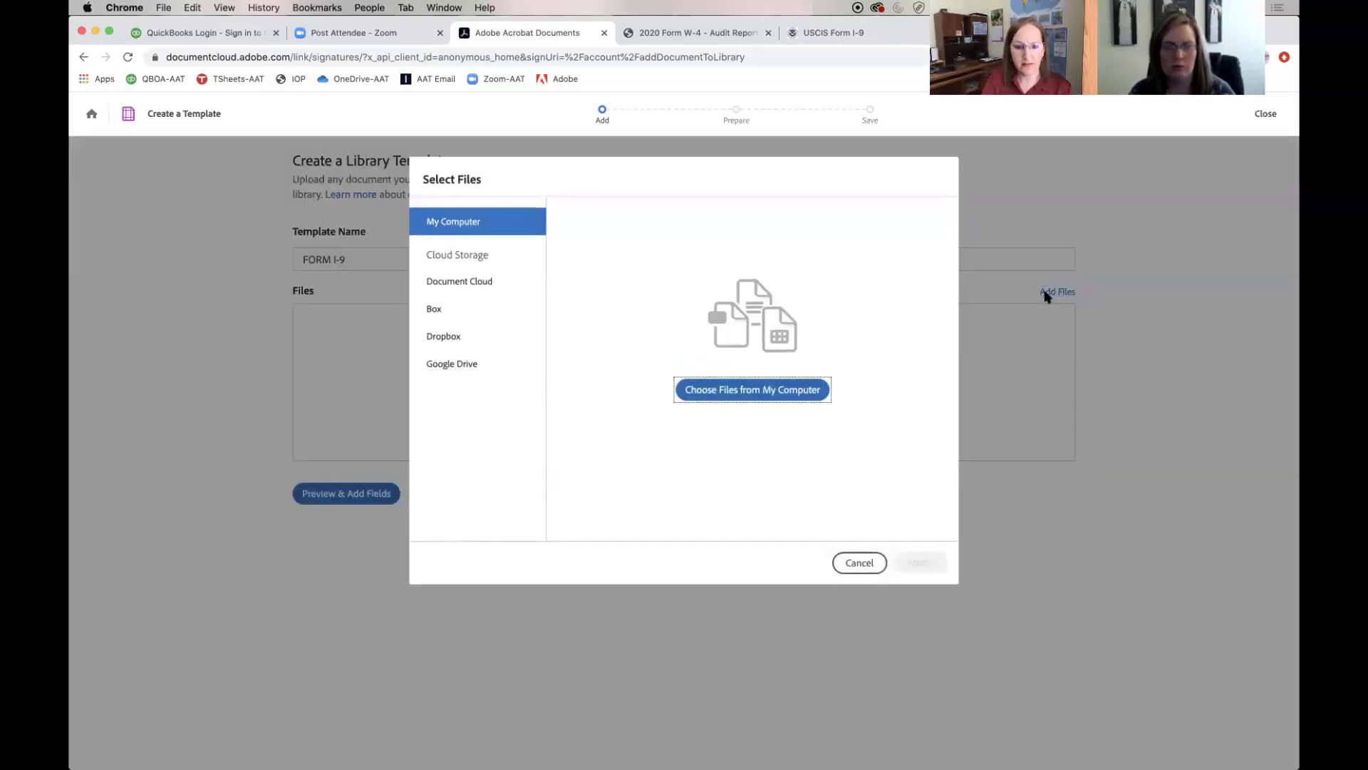
pyautogui.click(808, 388)
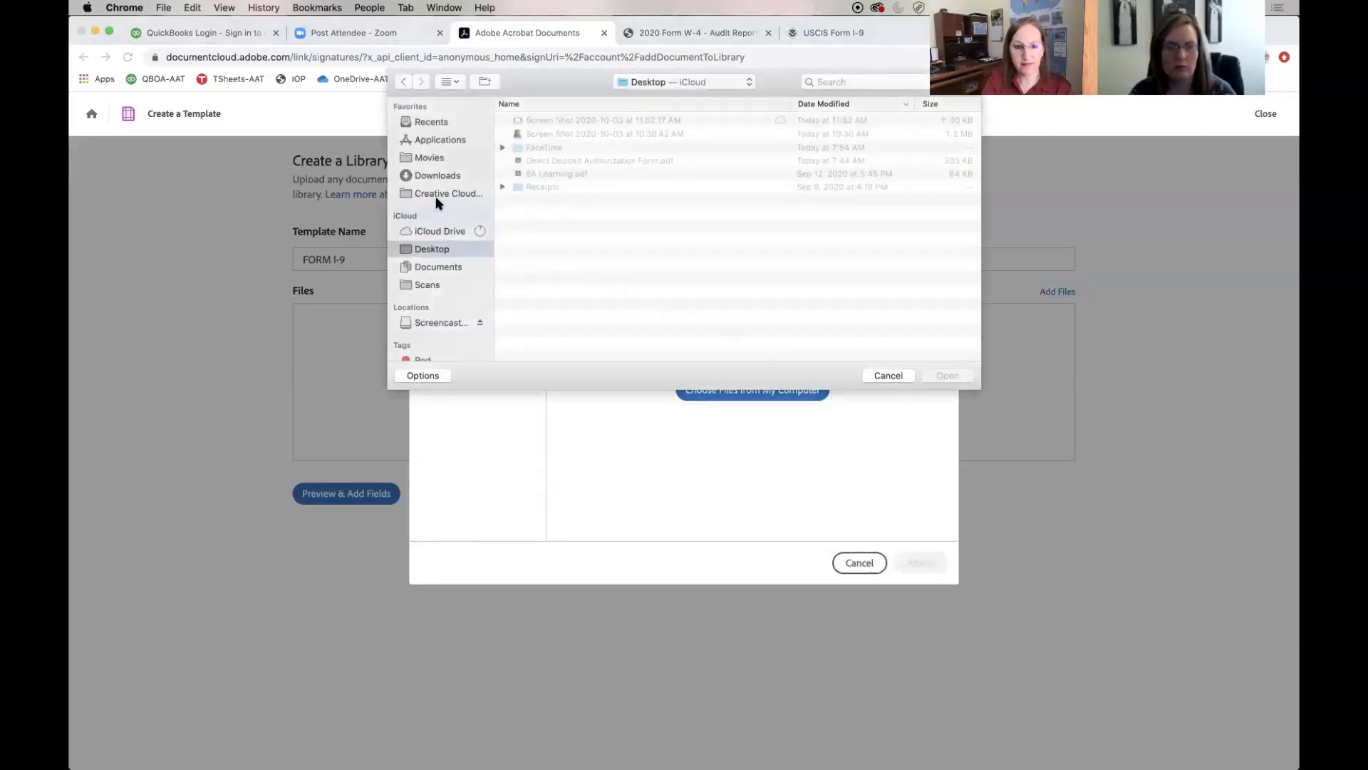
pyautogui.click(436, 178)
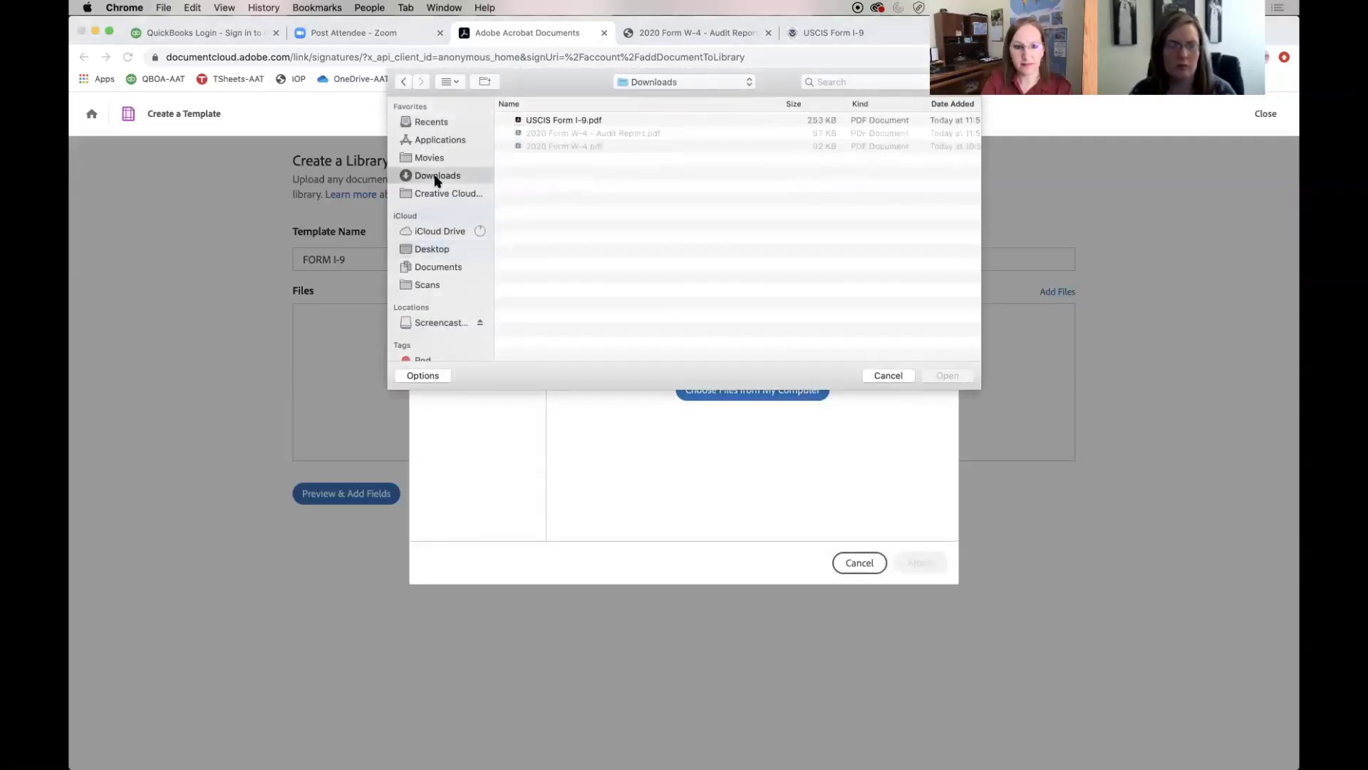
pyautogui.doubleClick(563, 121)
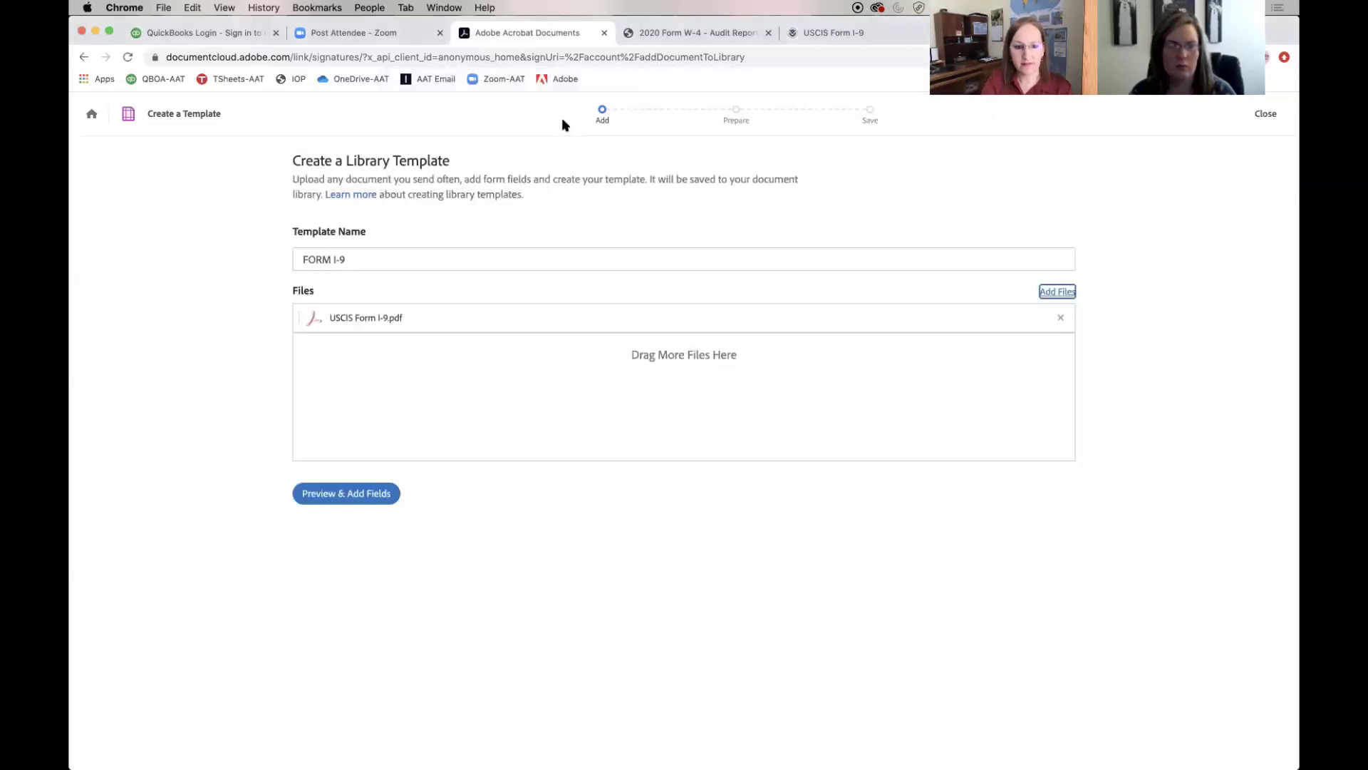
# Continue to the I-9 form preview and dismiss the detected form fields tip
pyautogui.click(359, 495)
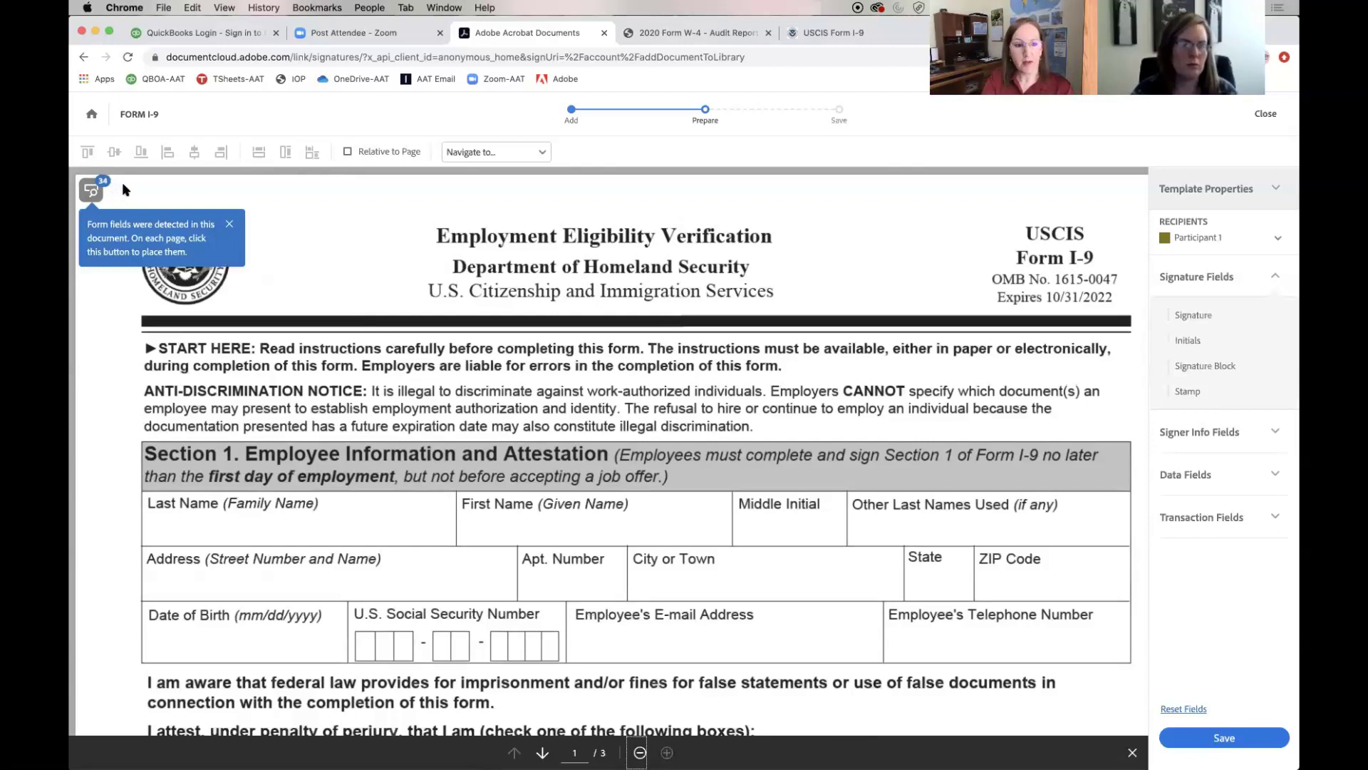
pyautogui.click(228, 224)
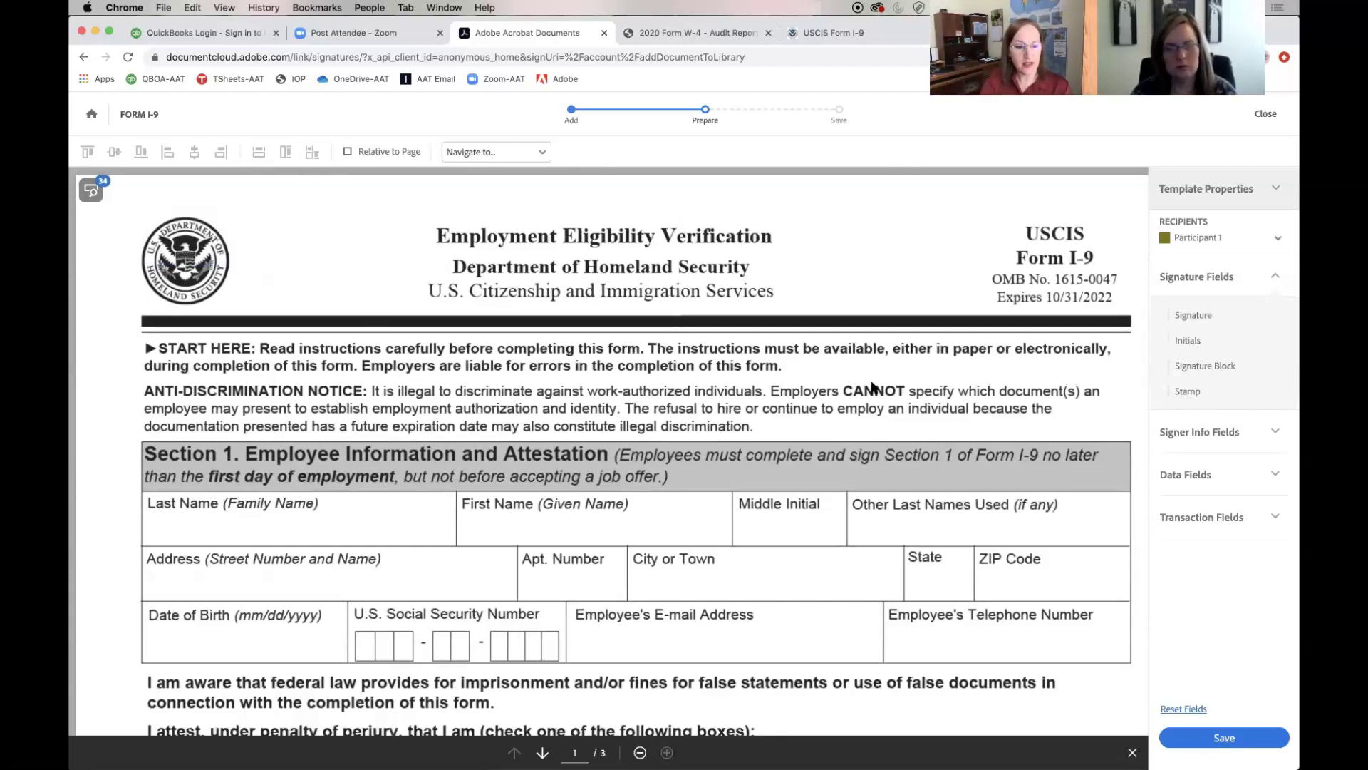
pyautogui.scroll(-5, 872, 387)
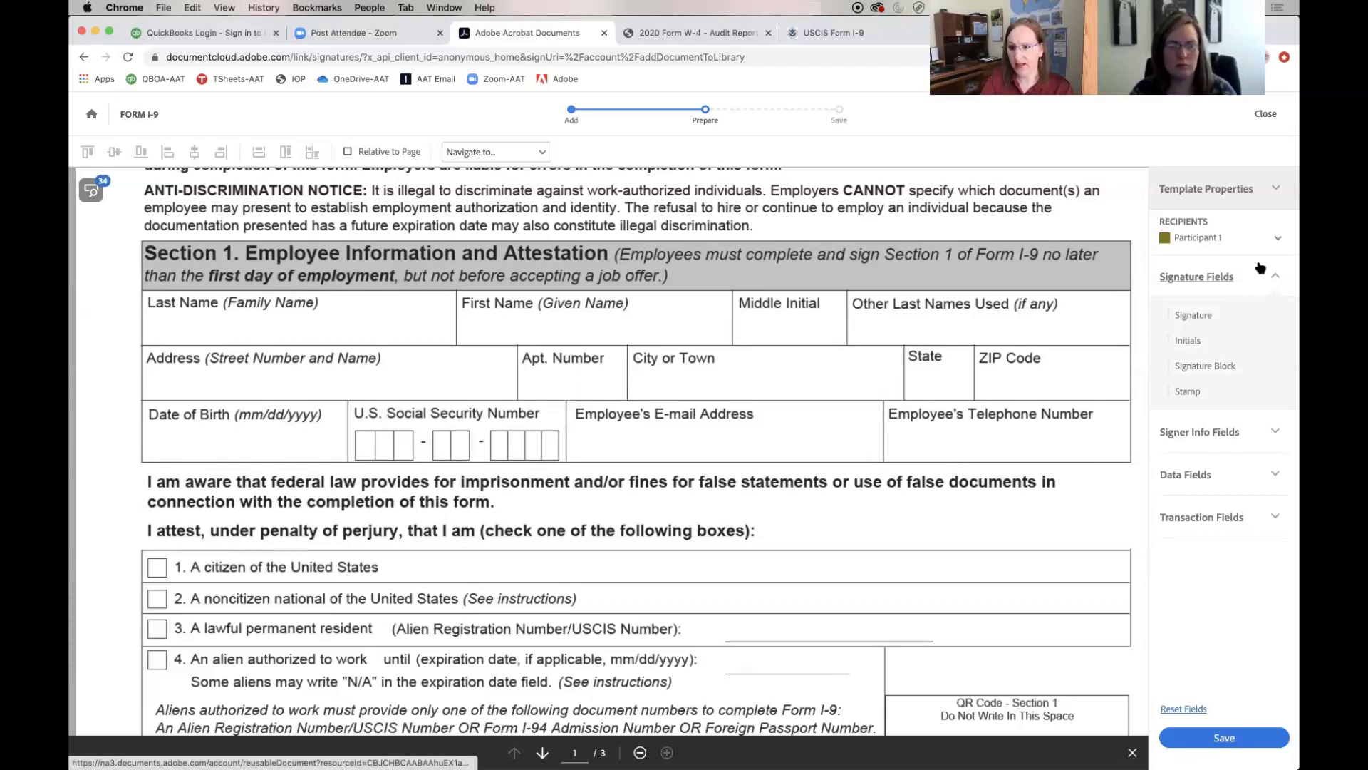
# Add Participant 3 to the recipients while keeping Participant 1 selected
pyautogui.click(1265, 240)
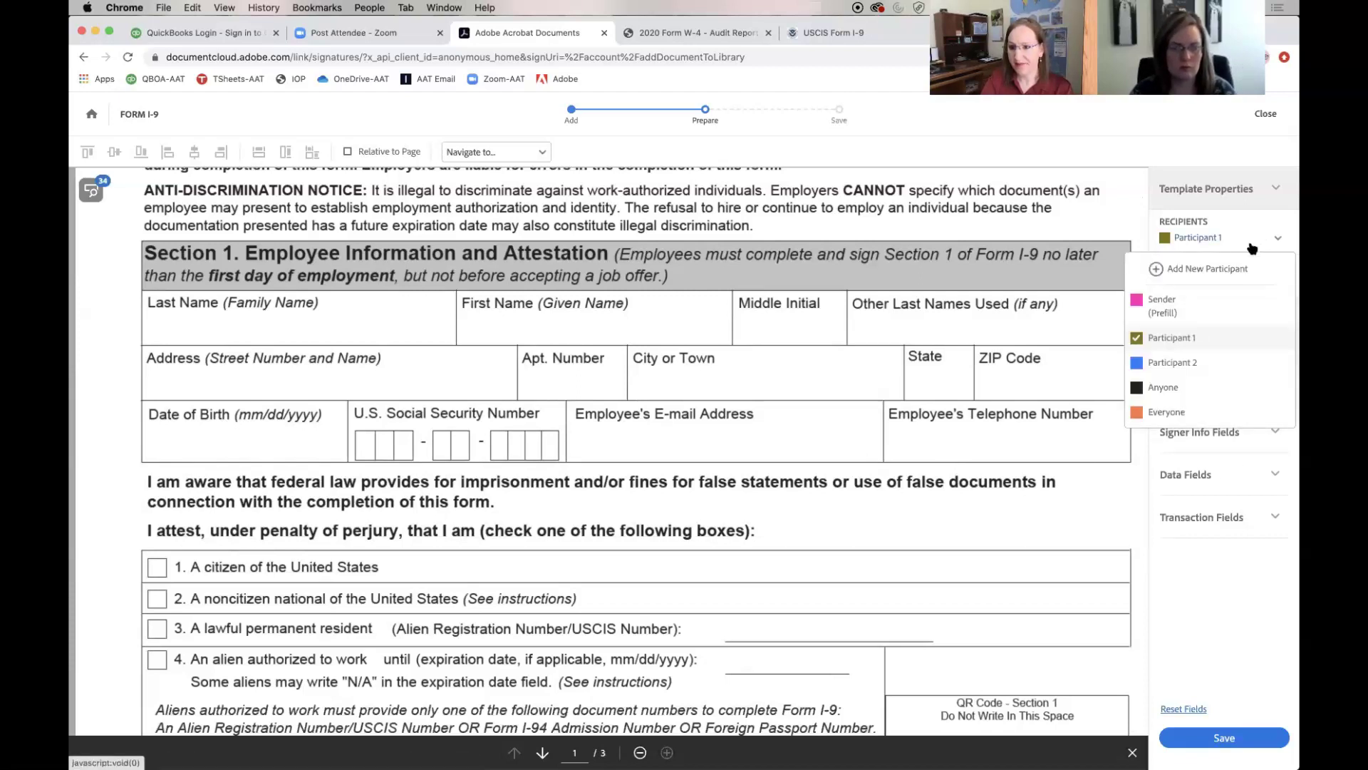
pyautogui.click(1218, 269)
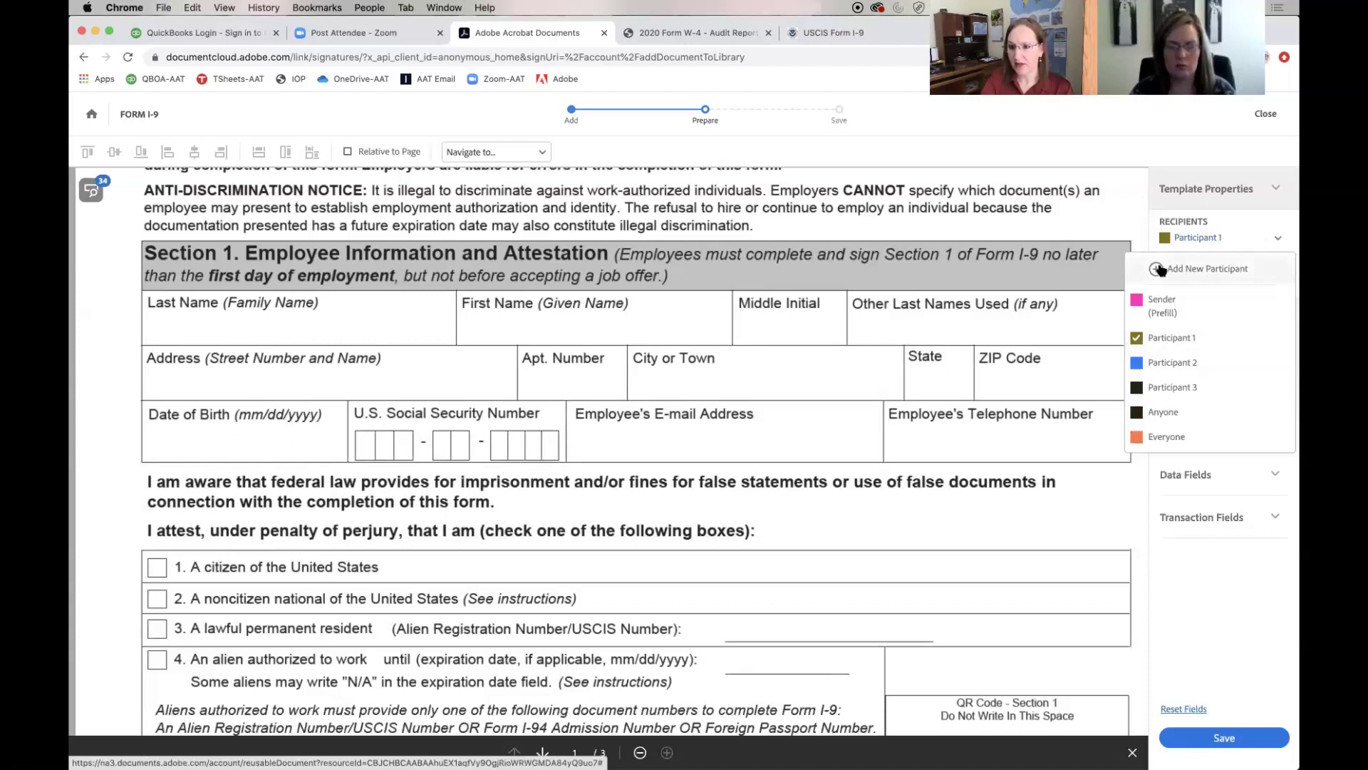
pyautogui.click(1167, 337)
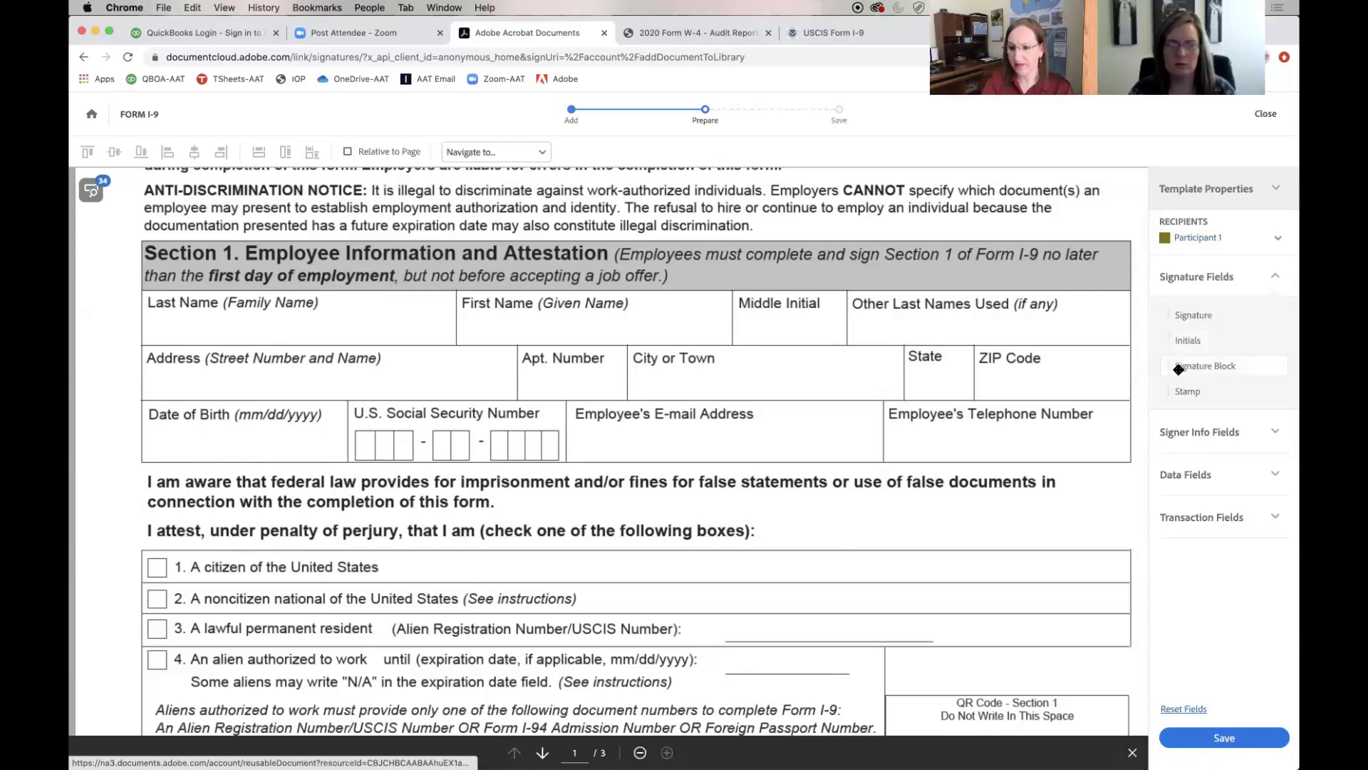
pyautogui.click(1271, 471)
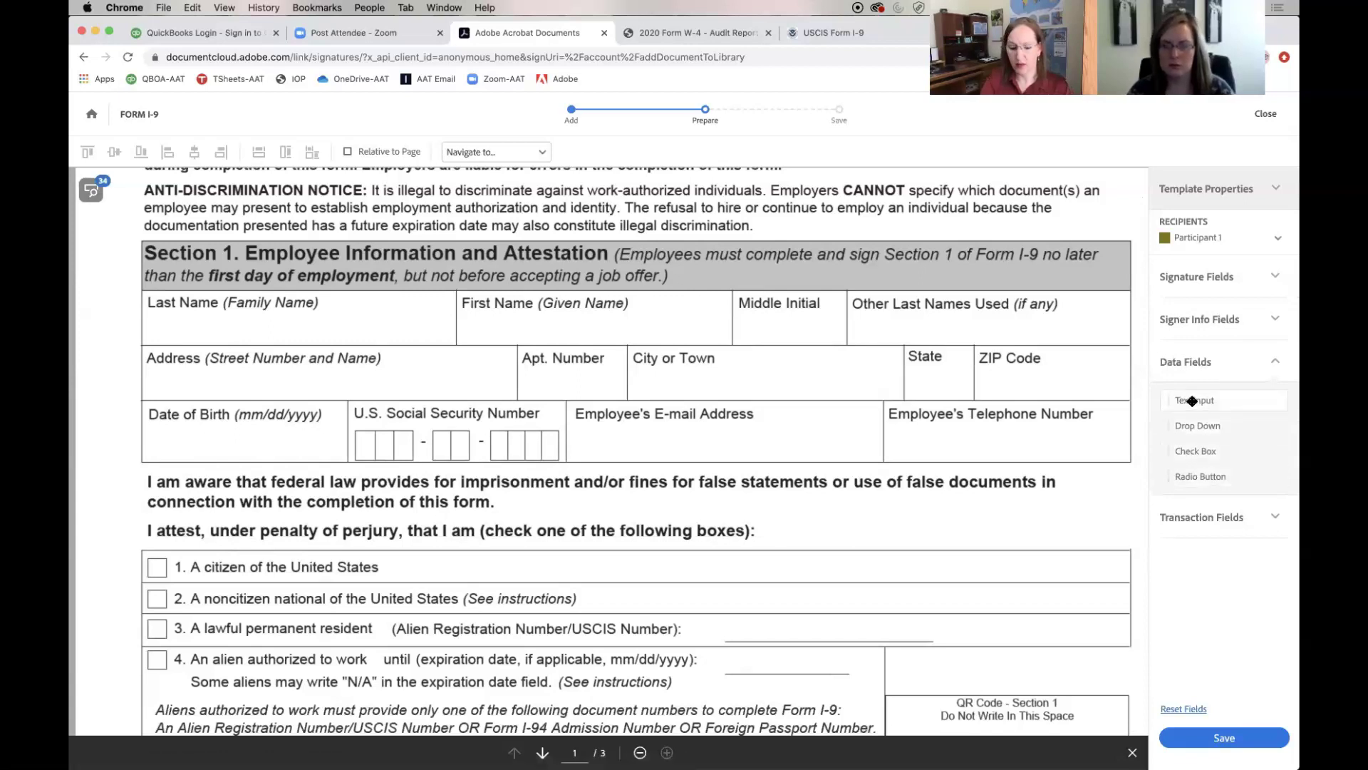
# Place a Text Input field in the Last Name box, assigned to Participant 1 and marked Required
pyautogui.moveTo(1193, 401); pyautogui.dragTo(147, 312)
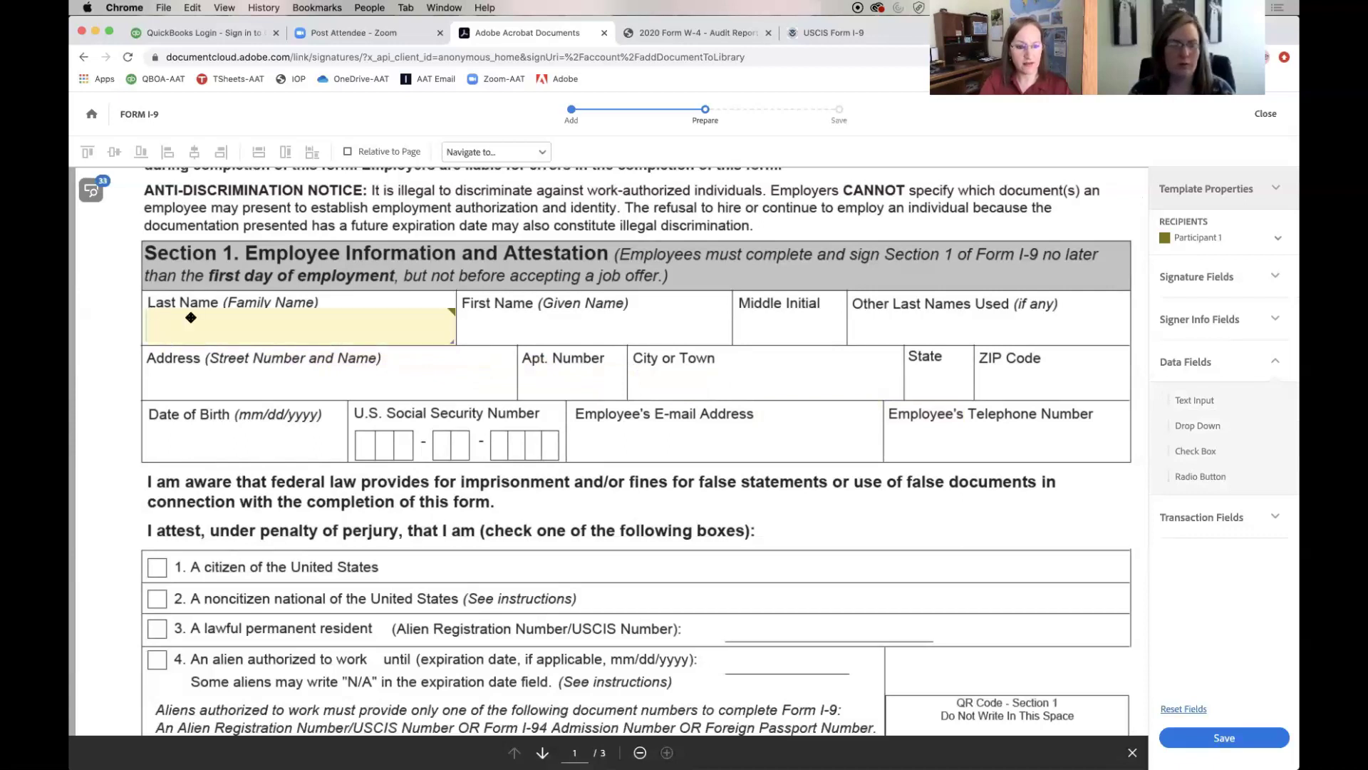
pyautogui.rightClick(317, 323)
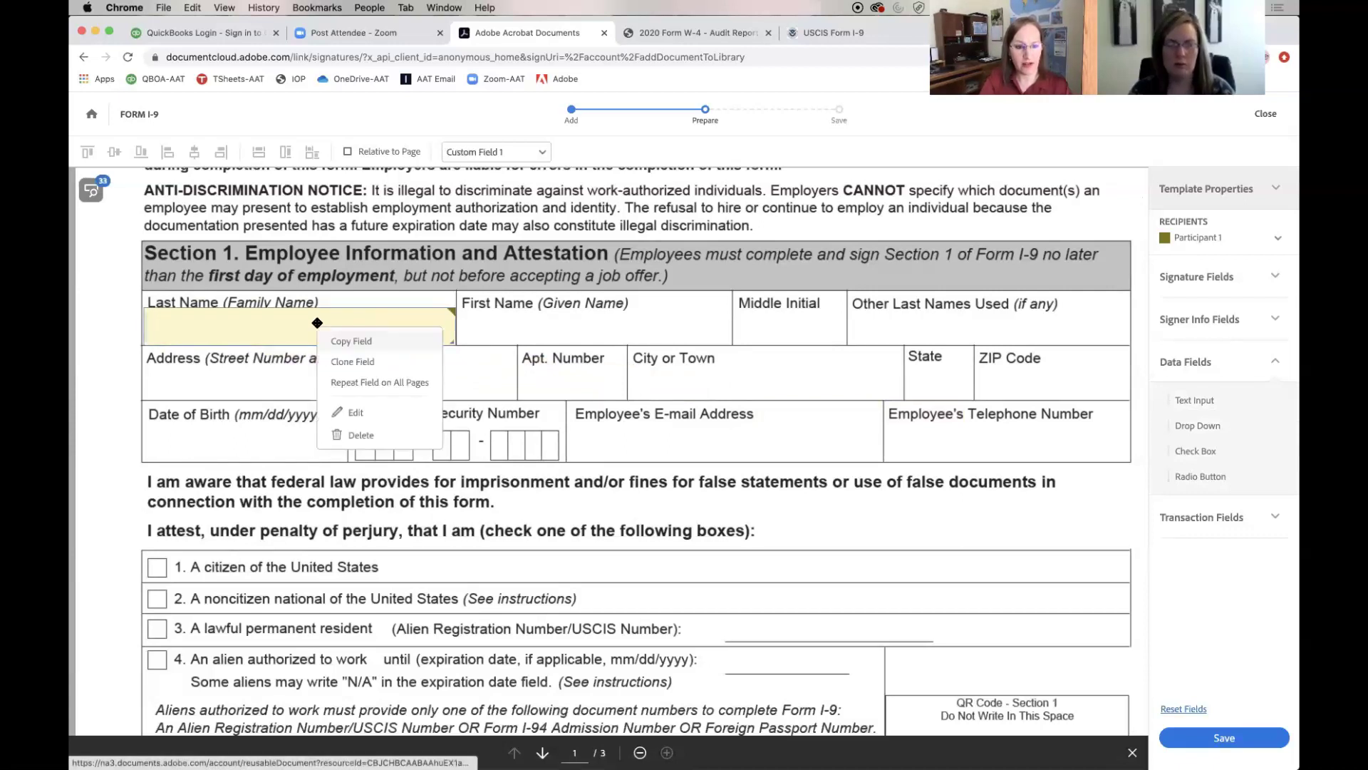
pyautogui.click(370, 412)
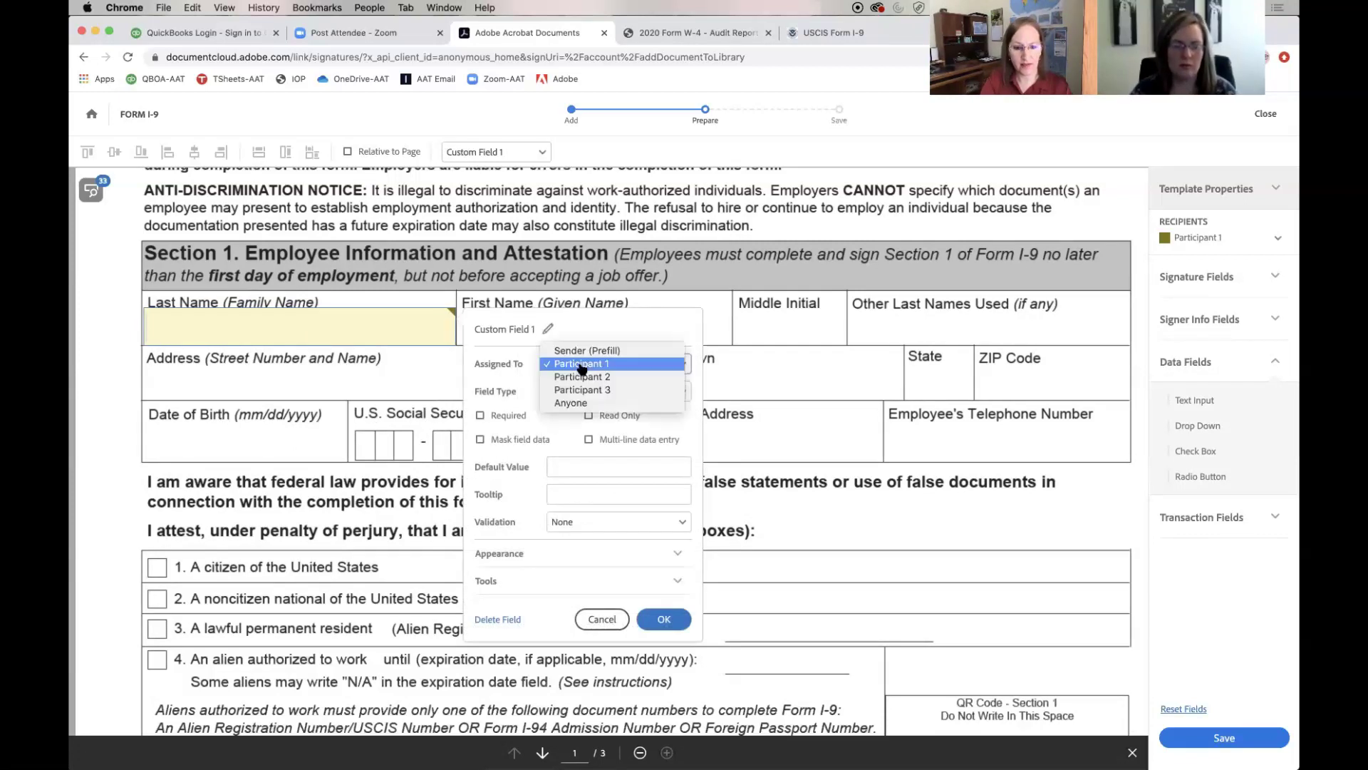
pyautogui.click(582, 365)
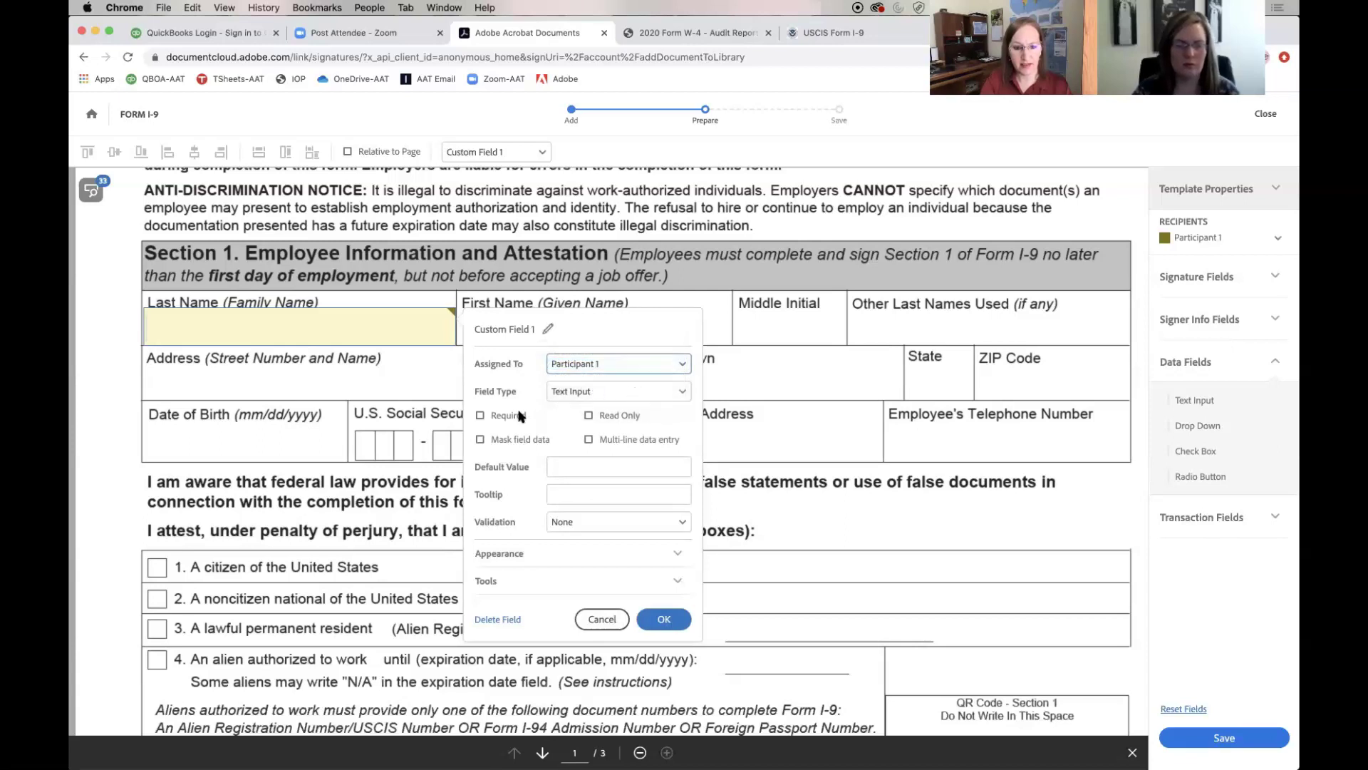
pyautogui.click(479, 415)
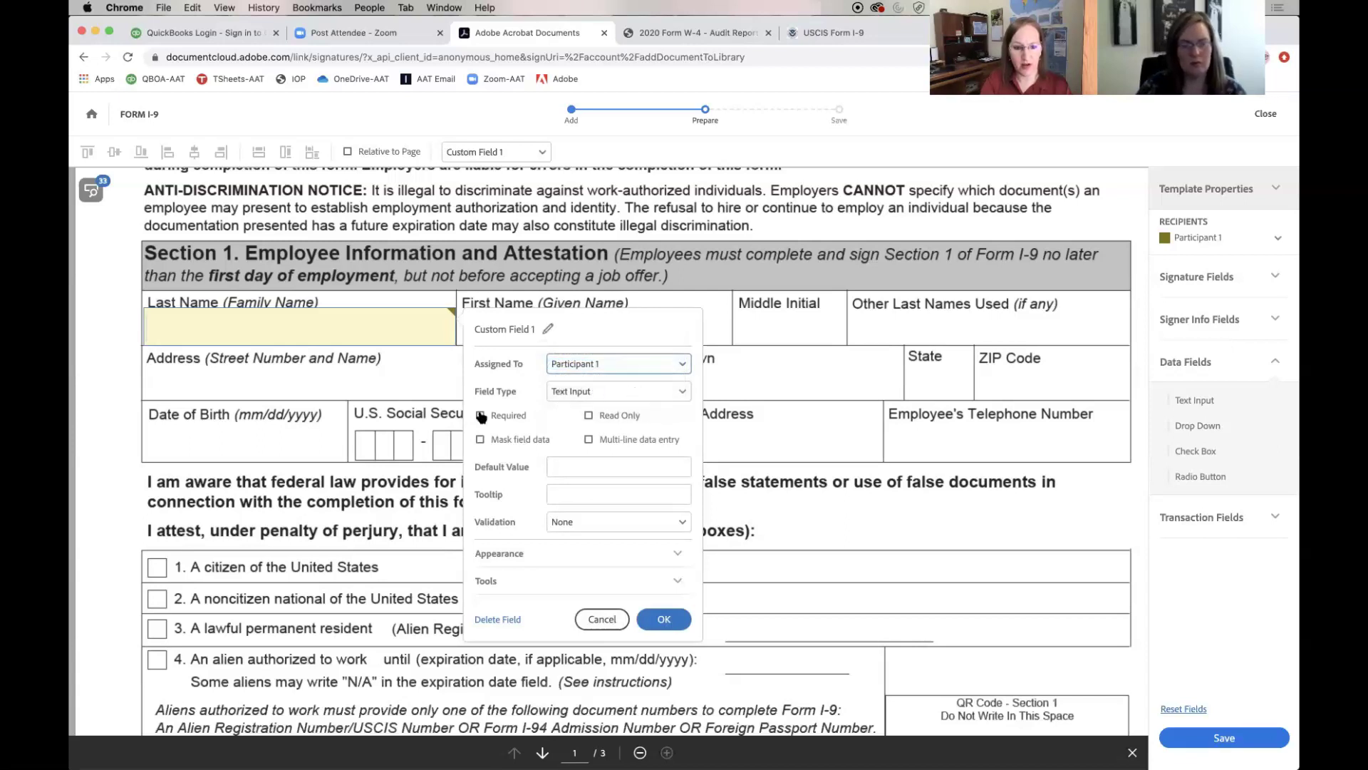
pyautogui.click(663, 619)
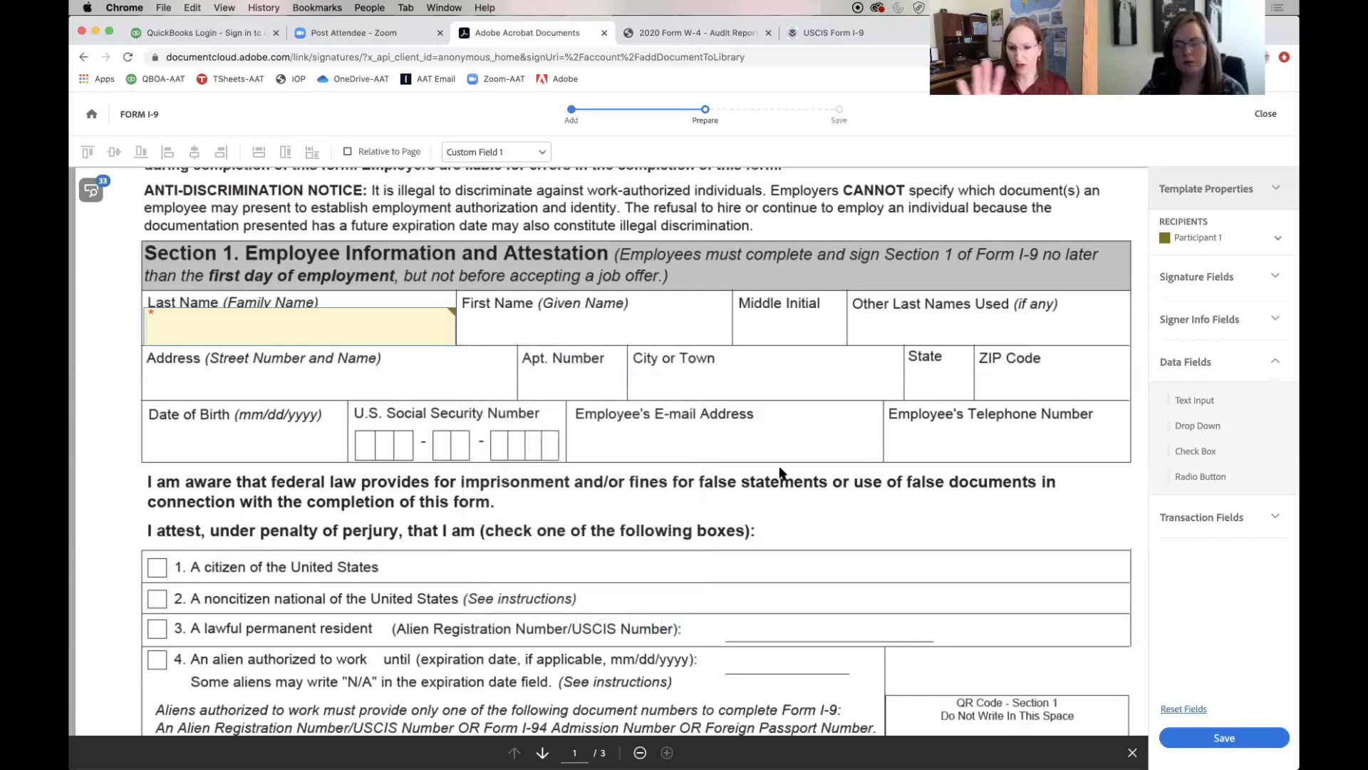
# Drag a Signature field beside Signature of Employee and resize it to fit the line
pyautogui.scroll(-5, 779, 468)
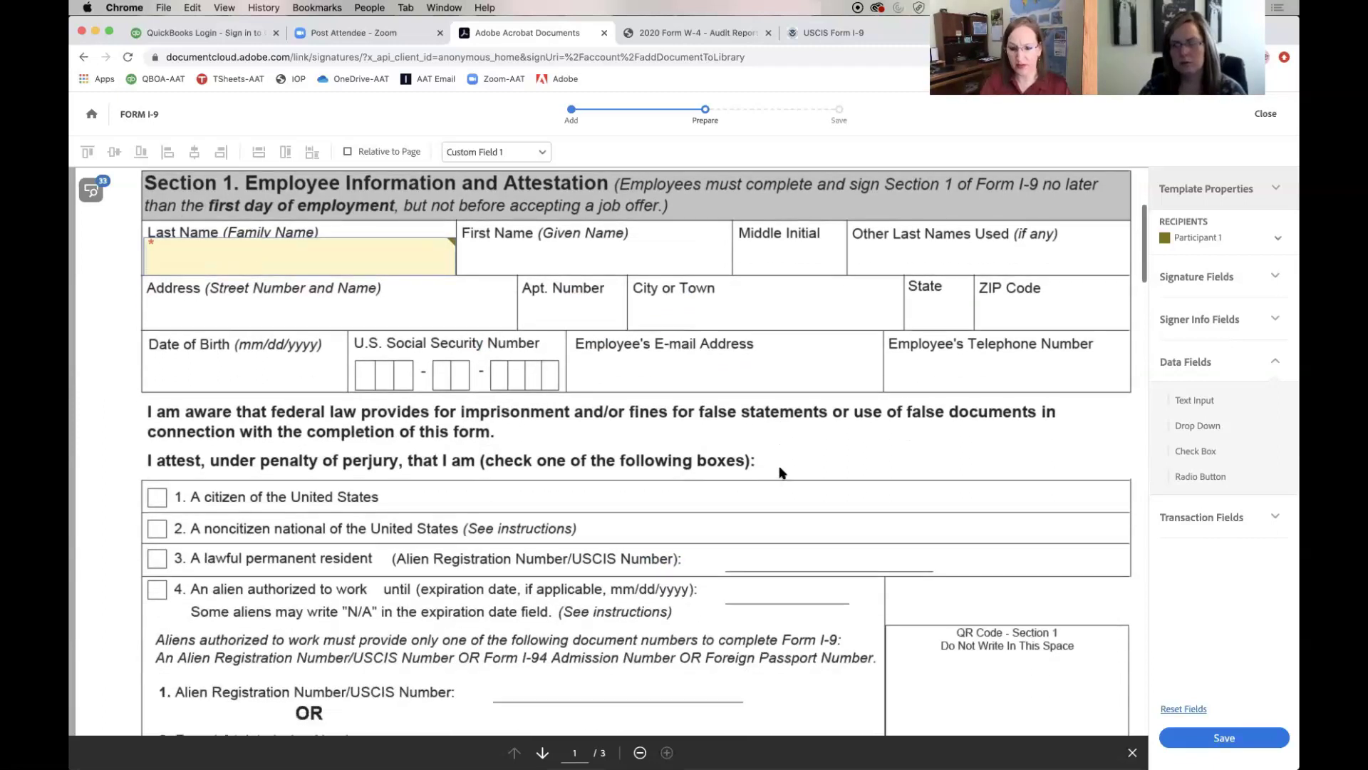
pyautogui.scroll(-4, 780, 468)
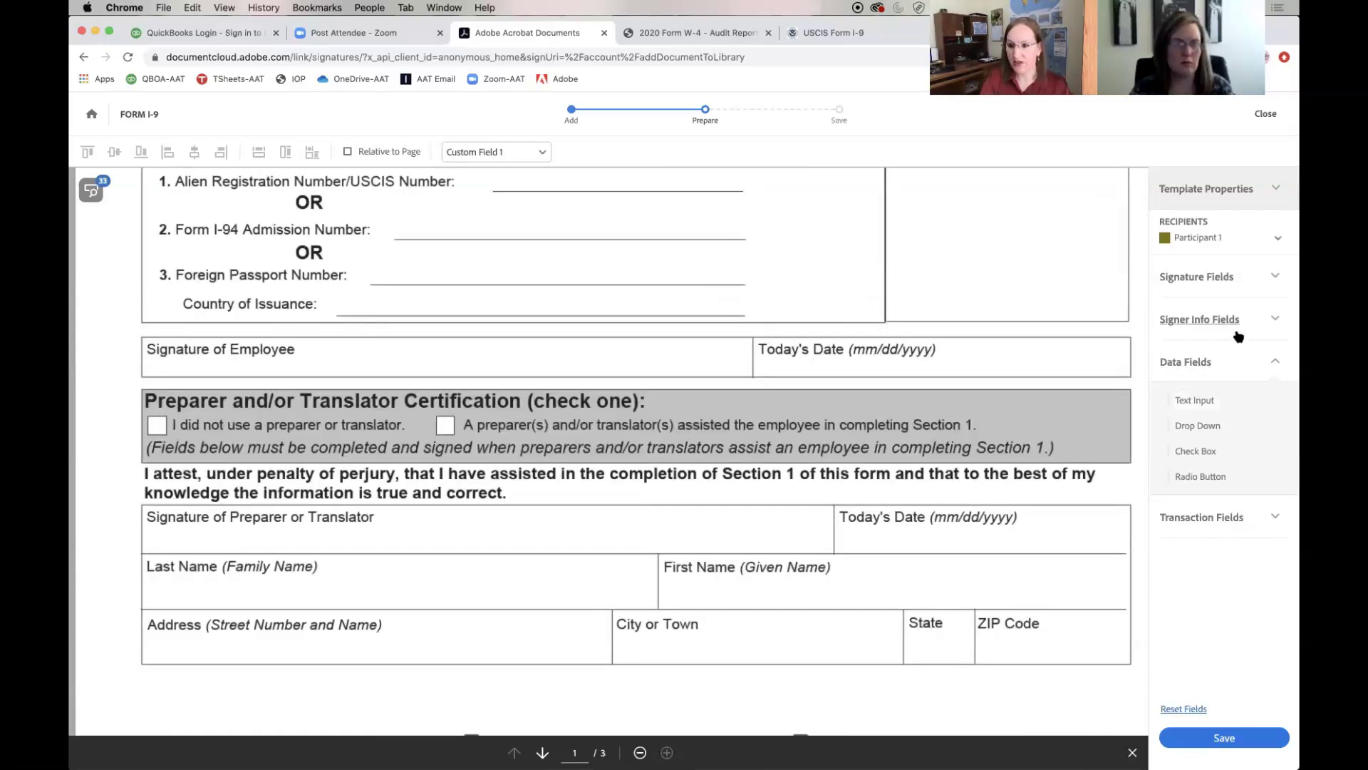
pyautogui.click(1275, 280)
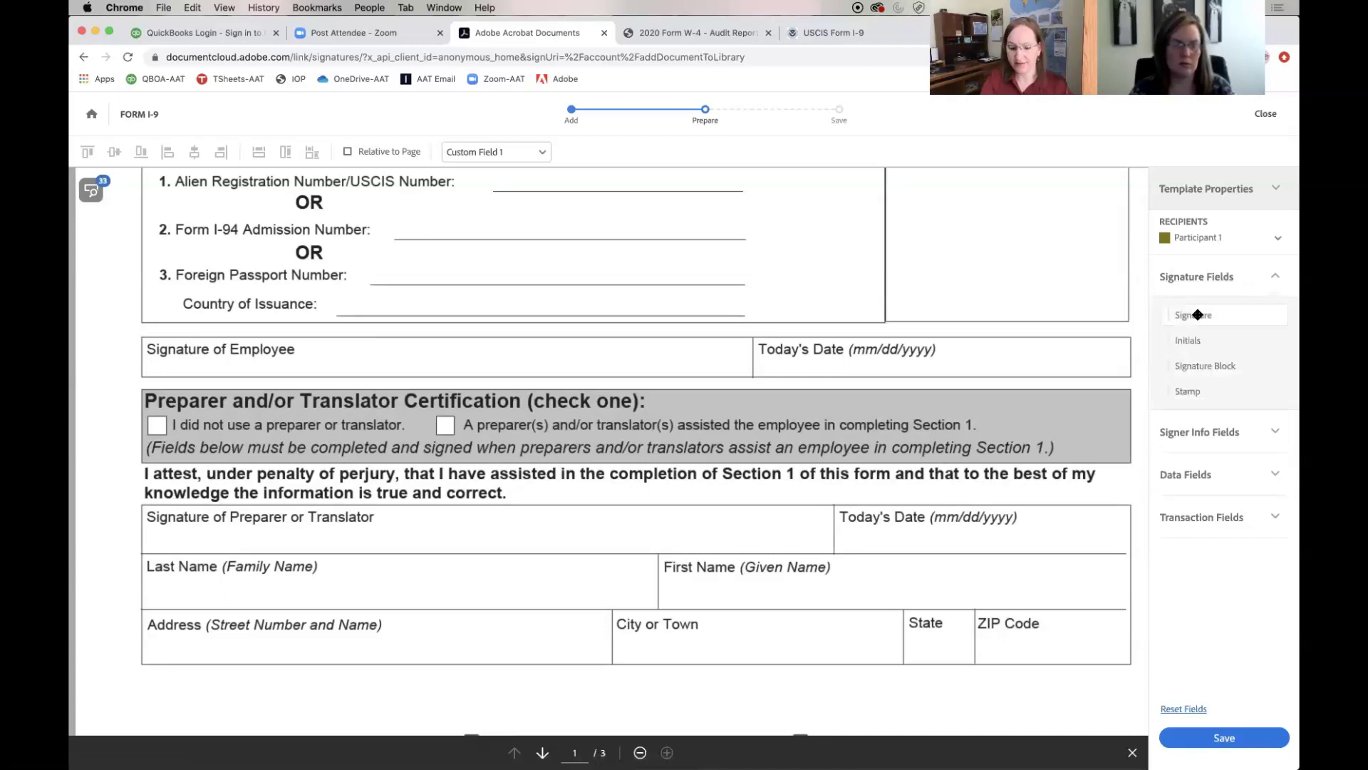
pyautogui.moveTo(1197, 314); pyautogui.dragTo(295, 335)
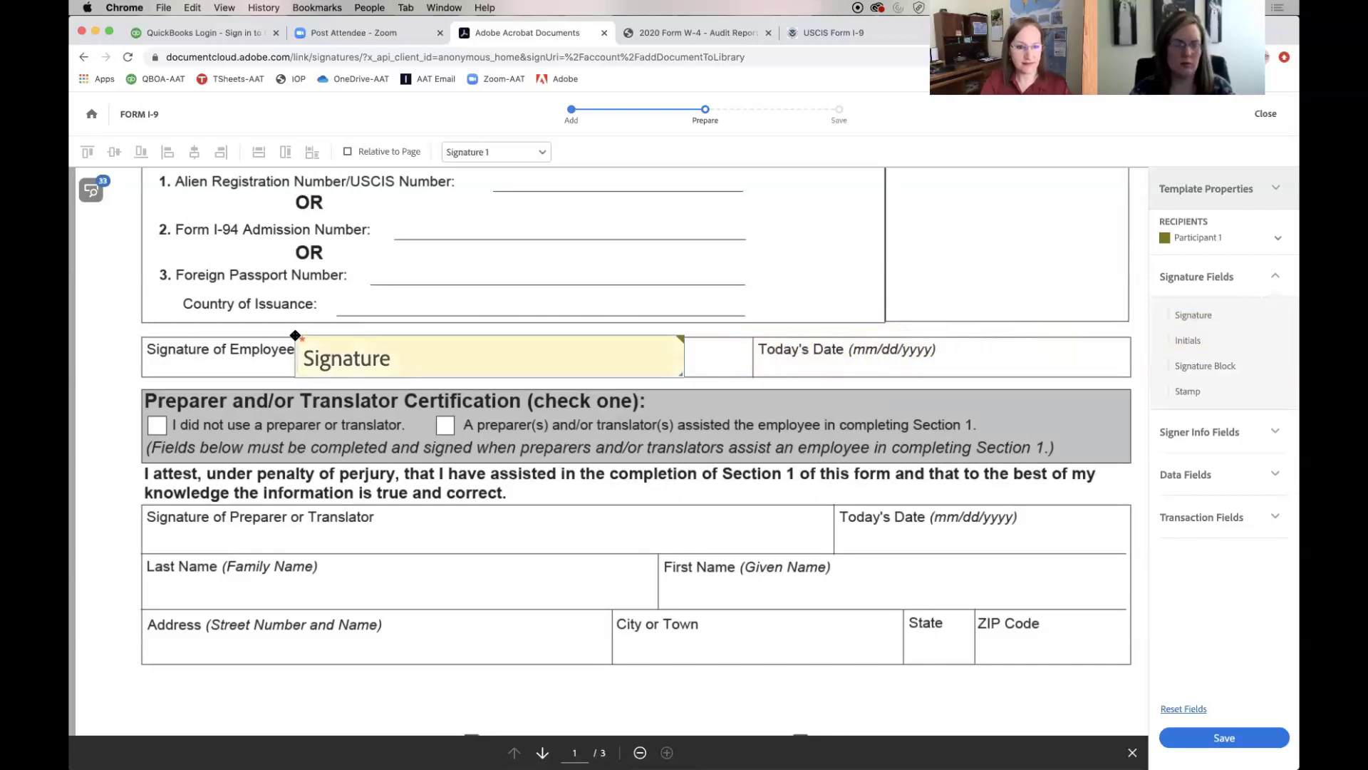
pyautogui.moveTo(682, 376)
pyautogui.mouseDown()
pyautogui.moveTo(650, 367)
pyautogui.moveTo(728, 369)
pyautogui.mouseUp()
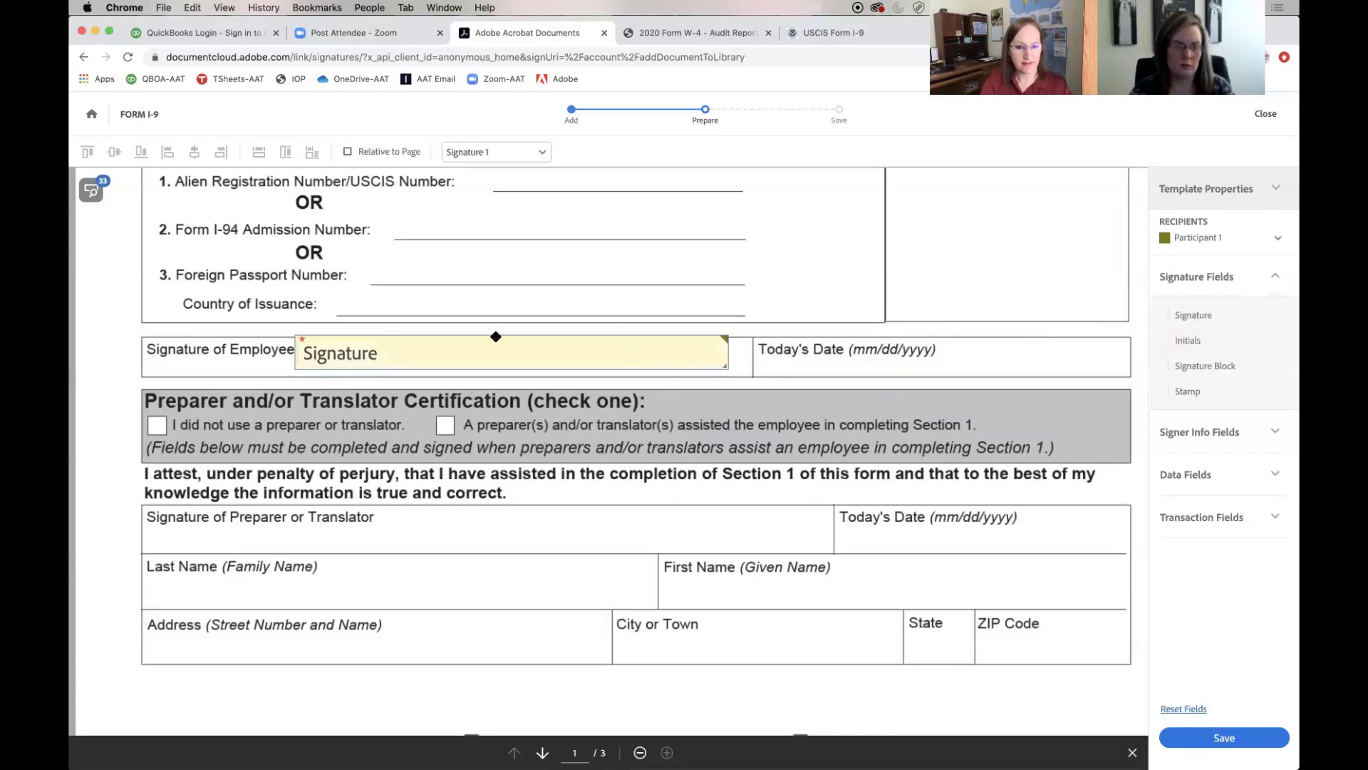
pyautogui.moveTo(456, 351); pyautogui.dragTo(460, 356)
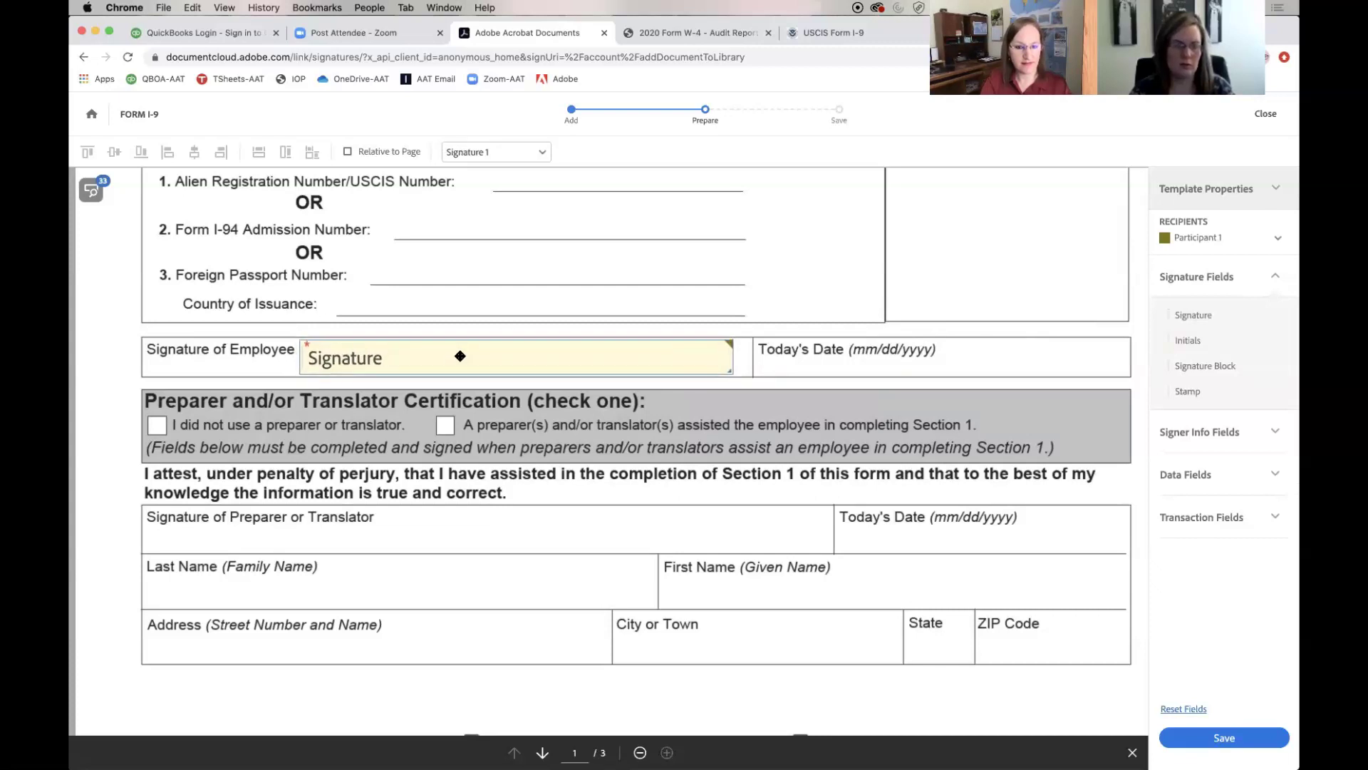
pyautogui.click(1037, 367)
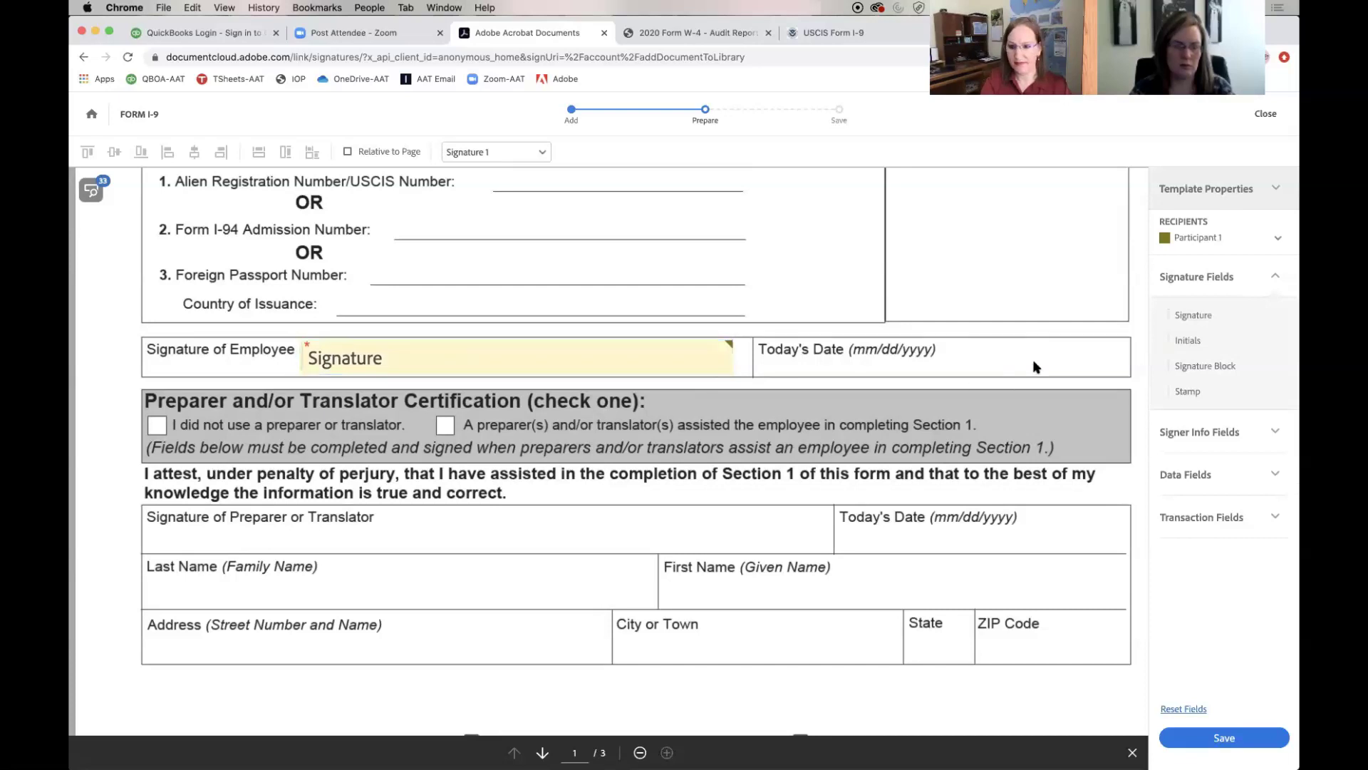
pyautogui.click(1229, 474)
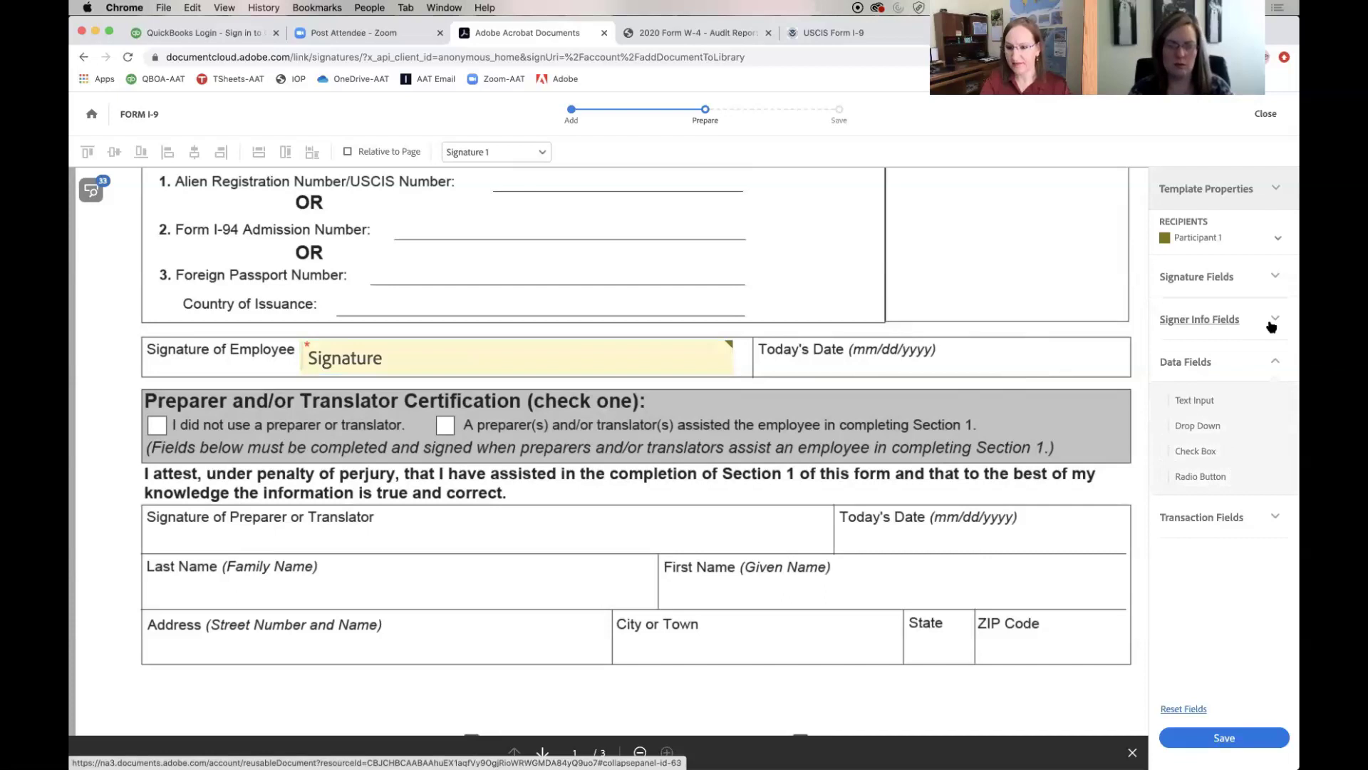
pyautogui.click(1186, 318)
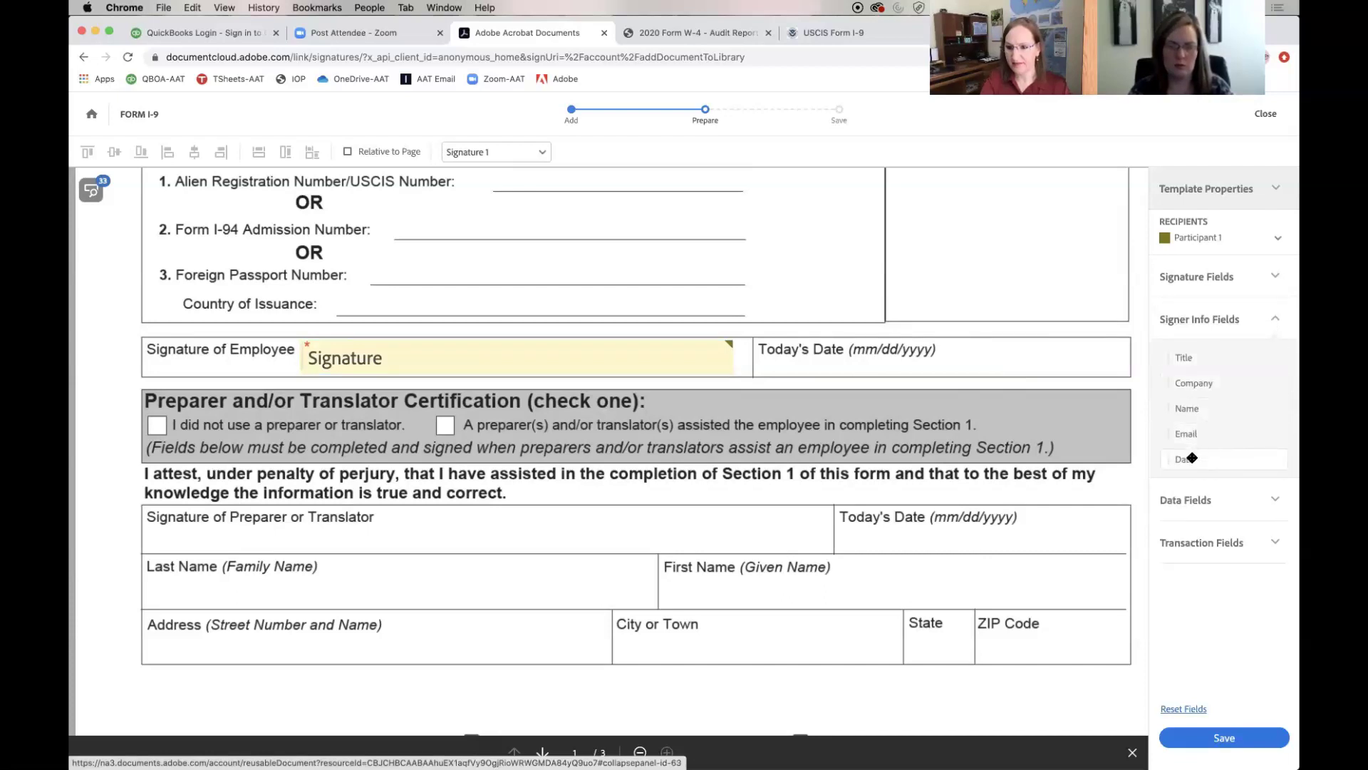
# Add a Date field beside the employee's Today's Date, formatted dd/mm/yyyy
pyautogui.moveTo(1193, 458); pyautogui.dragTo(948, 342)
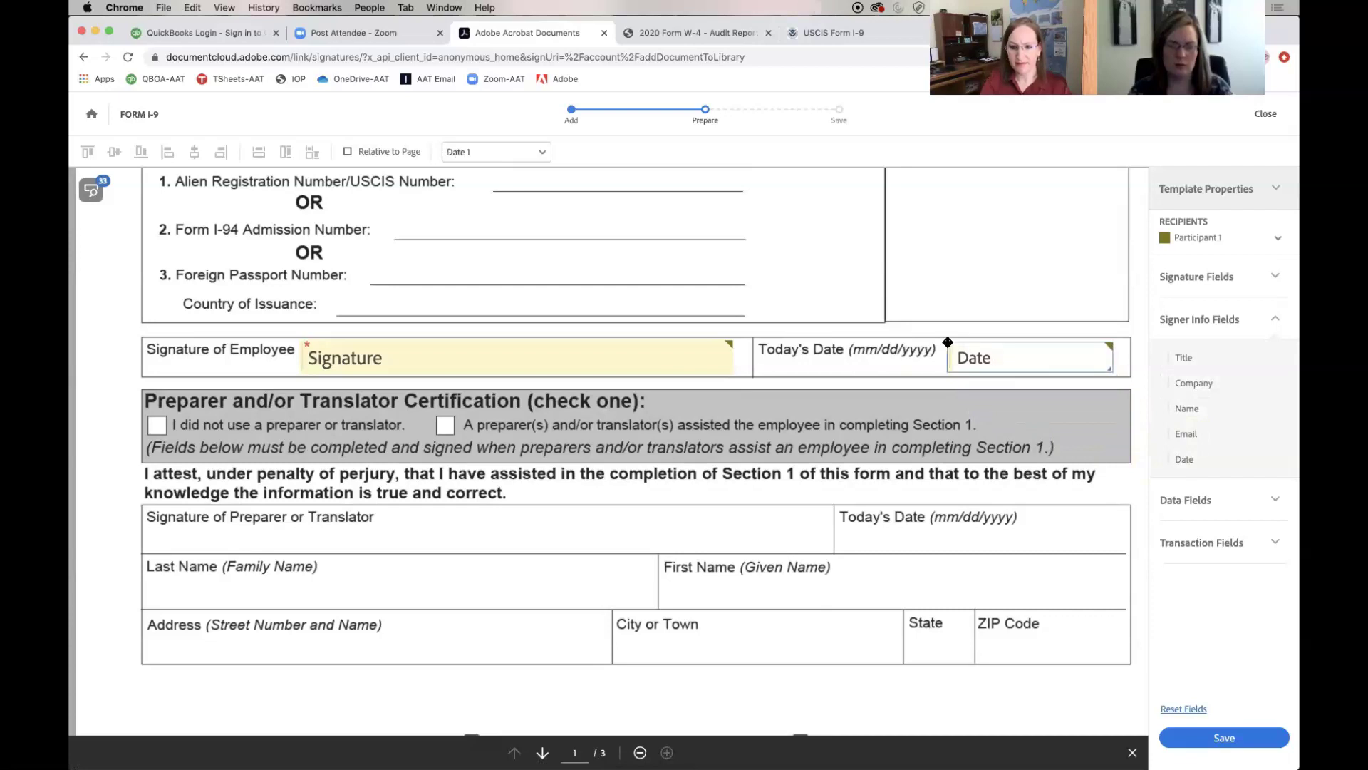
pyautogui.rightClick(666, 354)
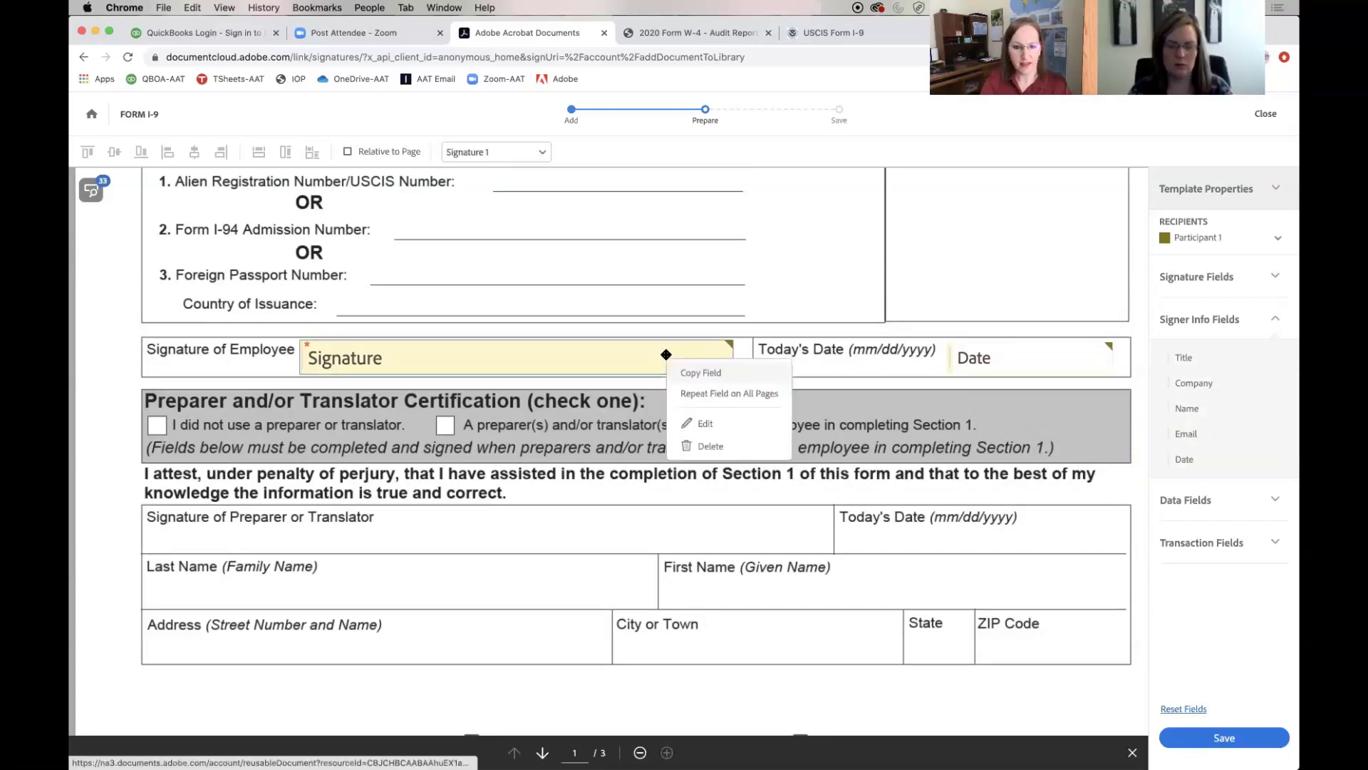
pyautogui.click(721, 426)
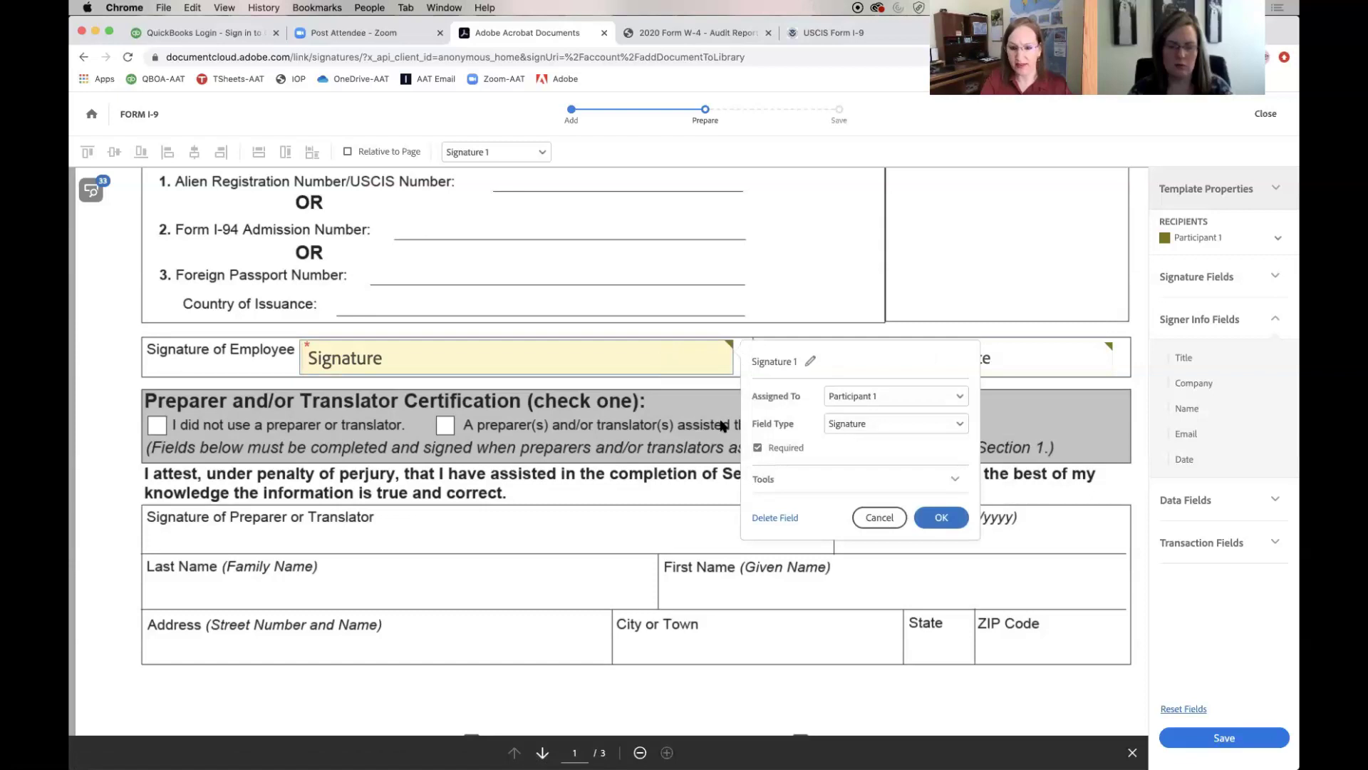
pyautogui.click(948, 520)
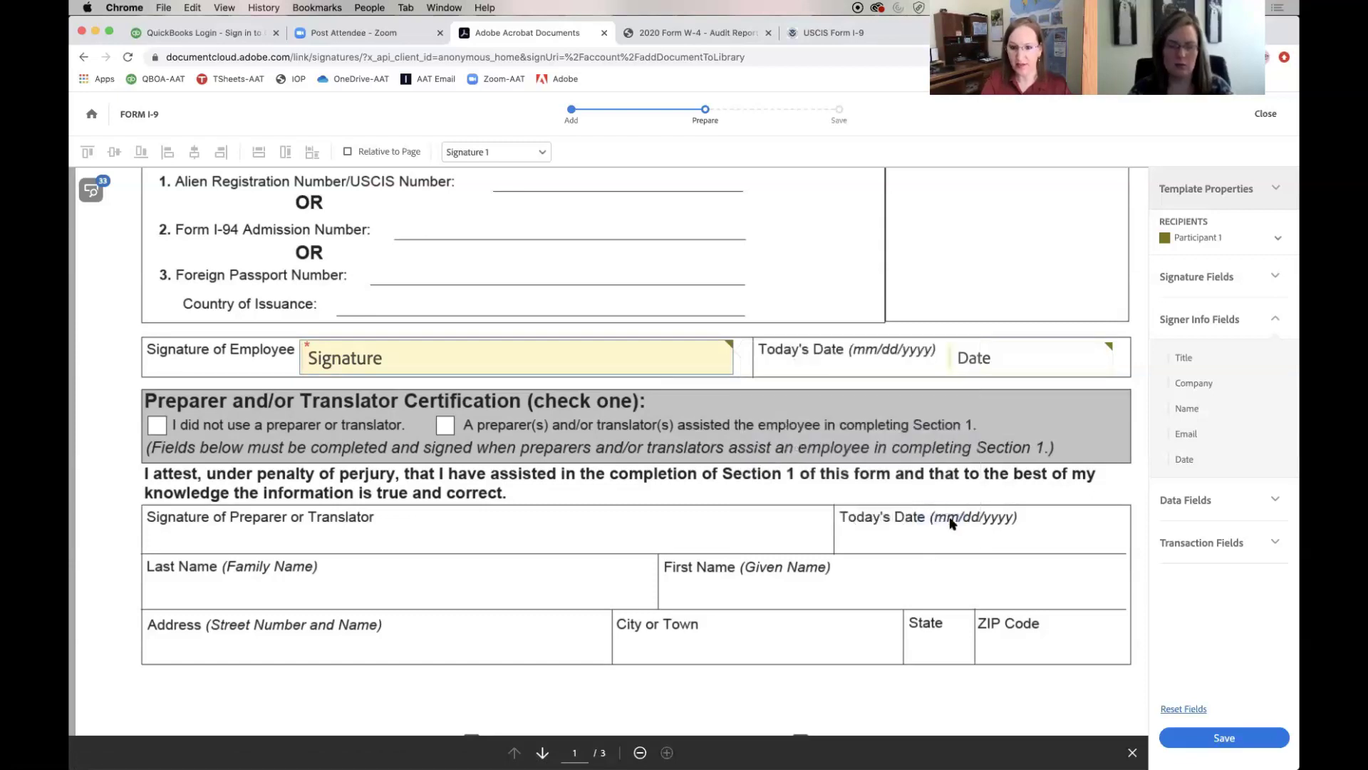
pyautogui.rightClick(1053, 354)
pyautogui.click(1082, 420)
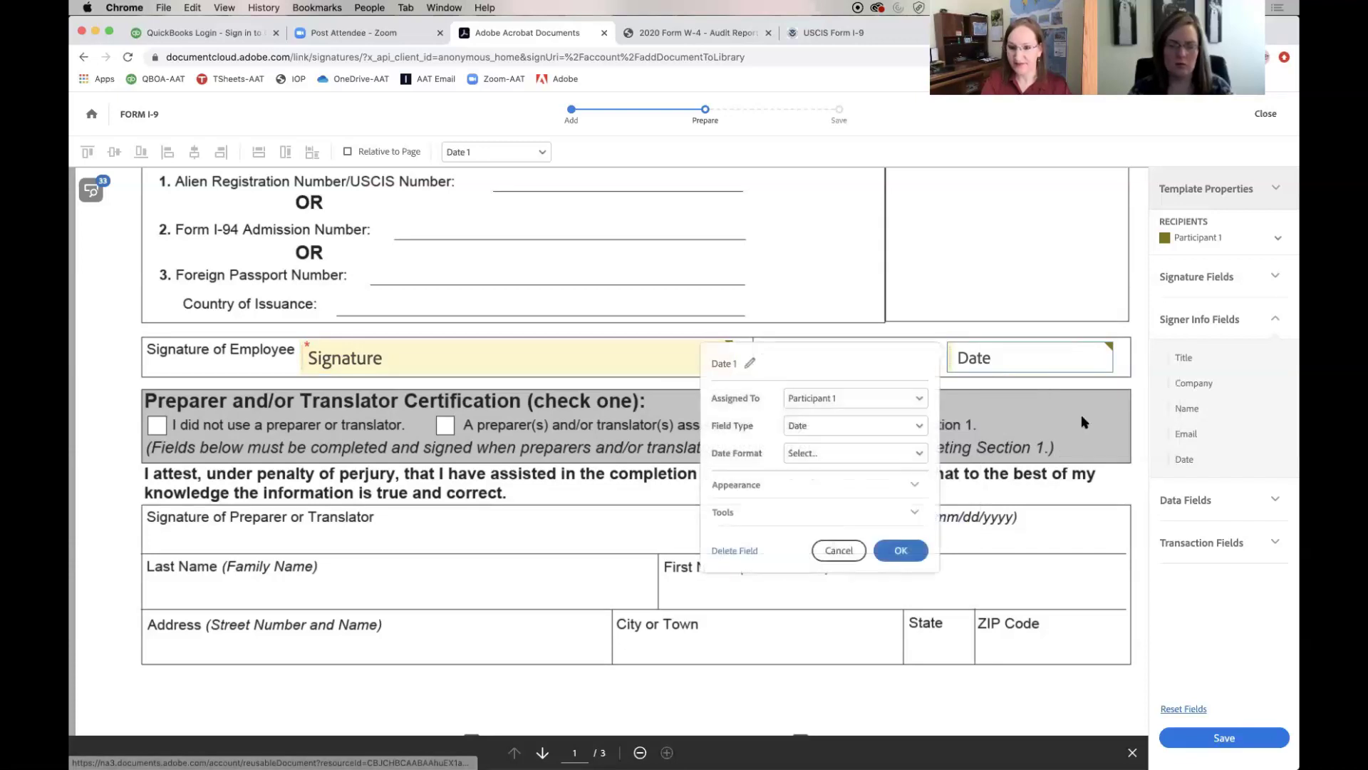
pyautogui.click(922, 455)
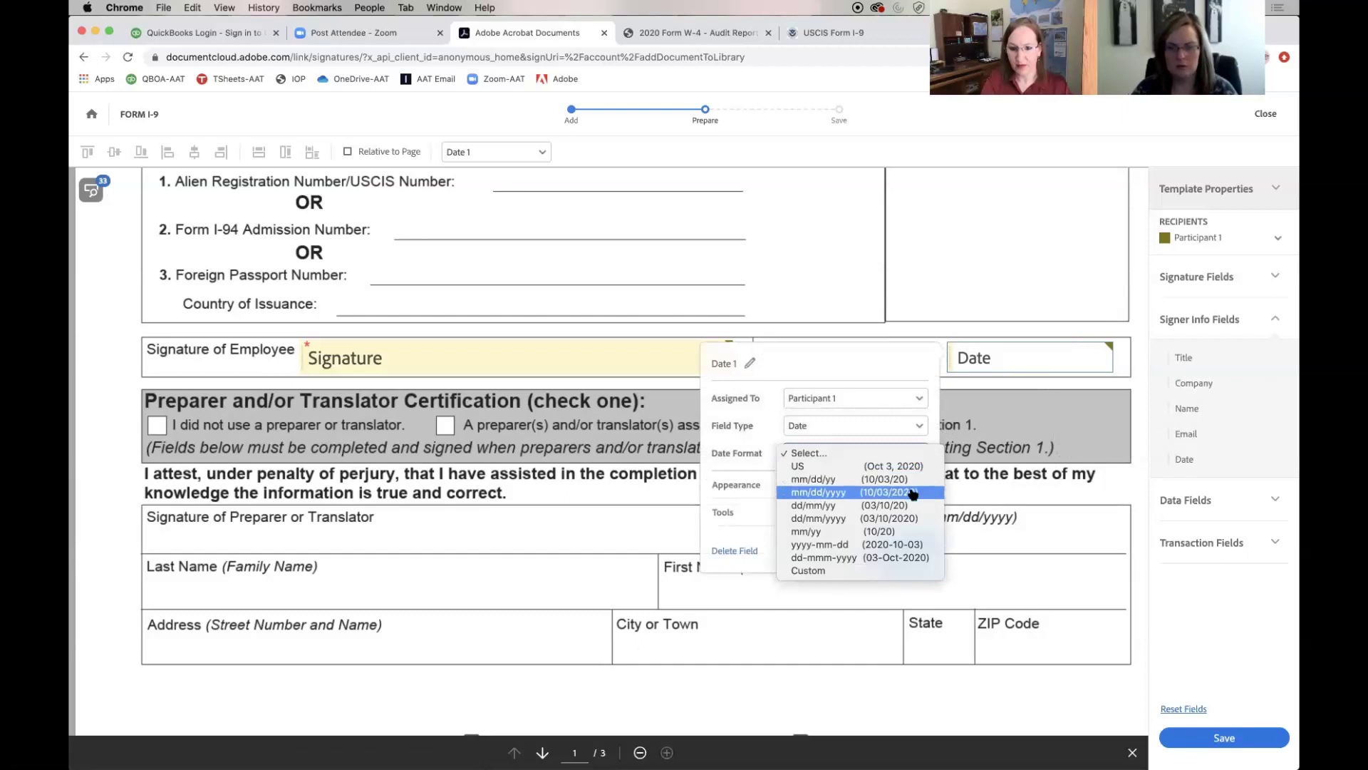
pyautogui.click(907, 518)
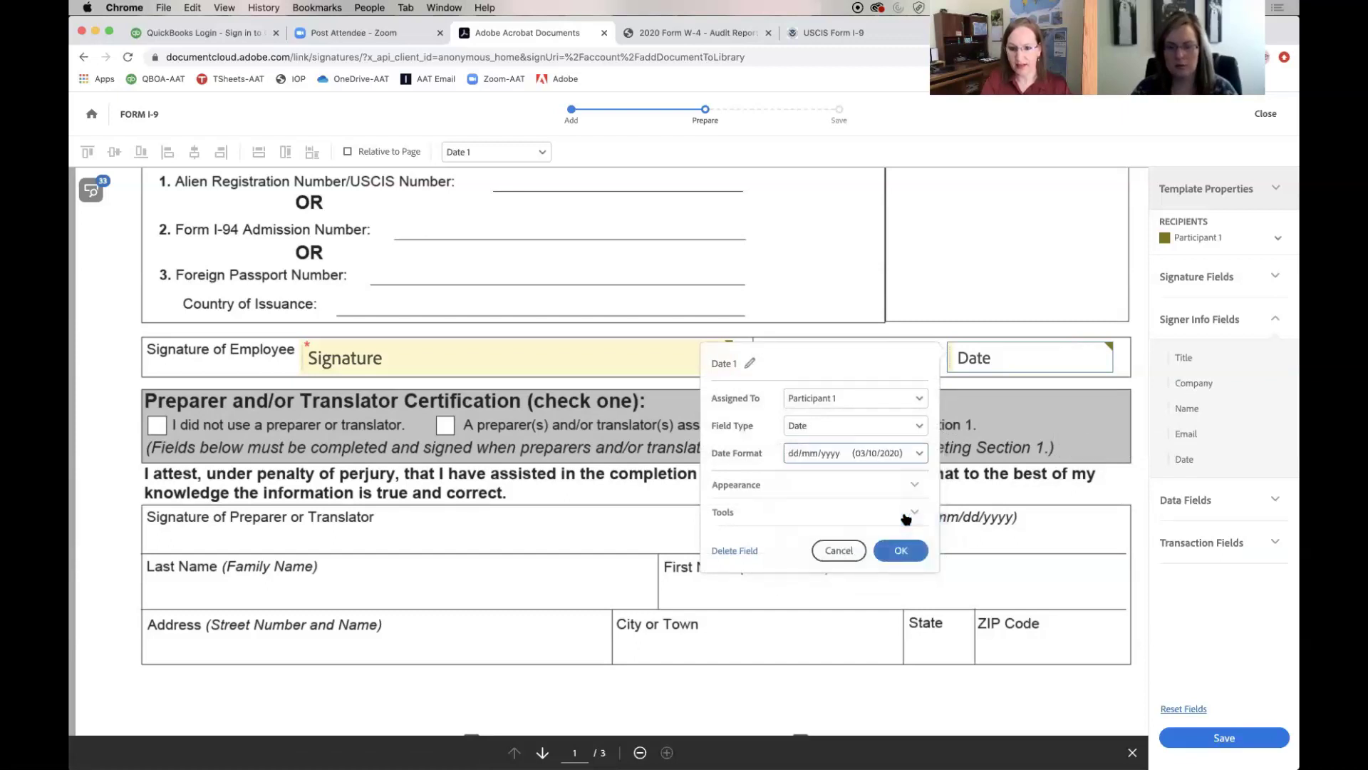
pyautogui.click(901, 551)
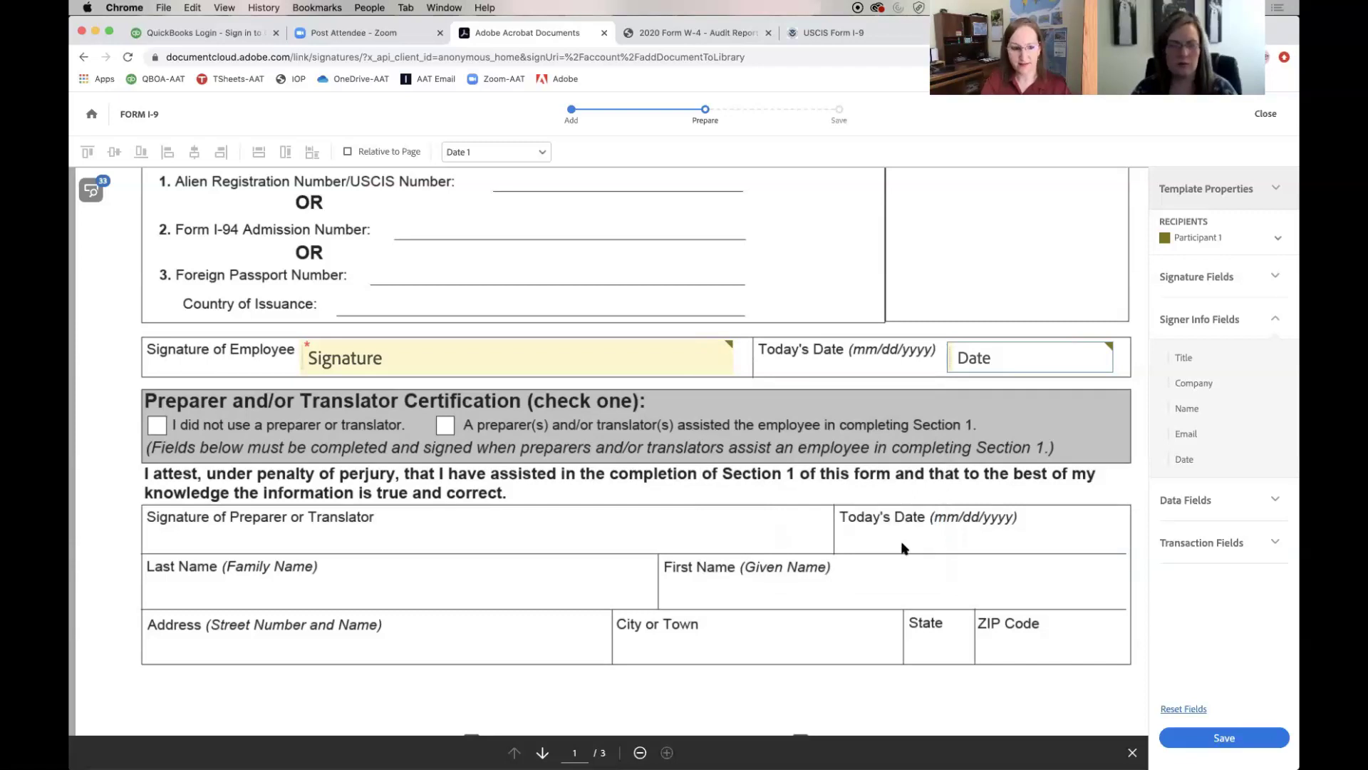
# Switch the recipient to Participant 2 and place a resized signature field in the employer signature box
pyautogui.scroll(-10, 902, 548)
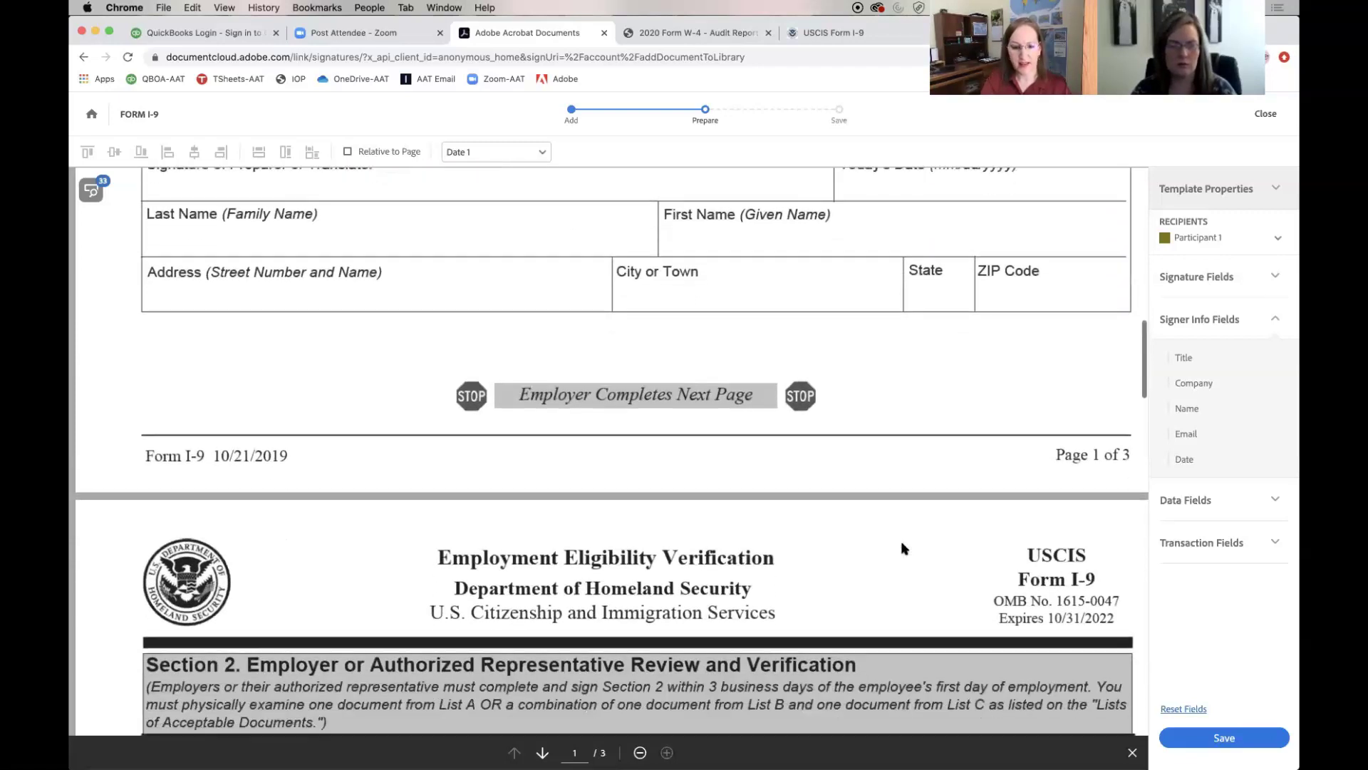
pyautogui.scroll(-8, 902, 548)
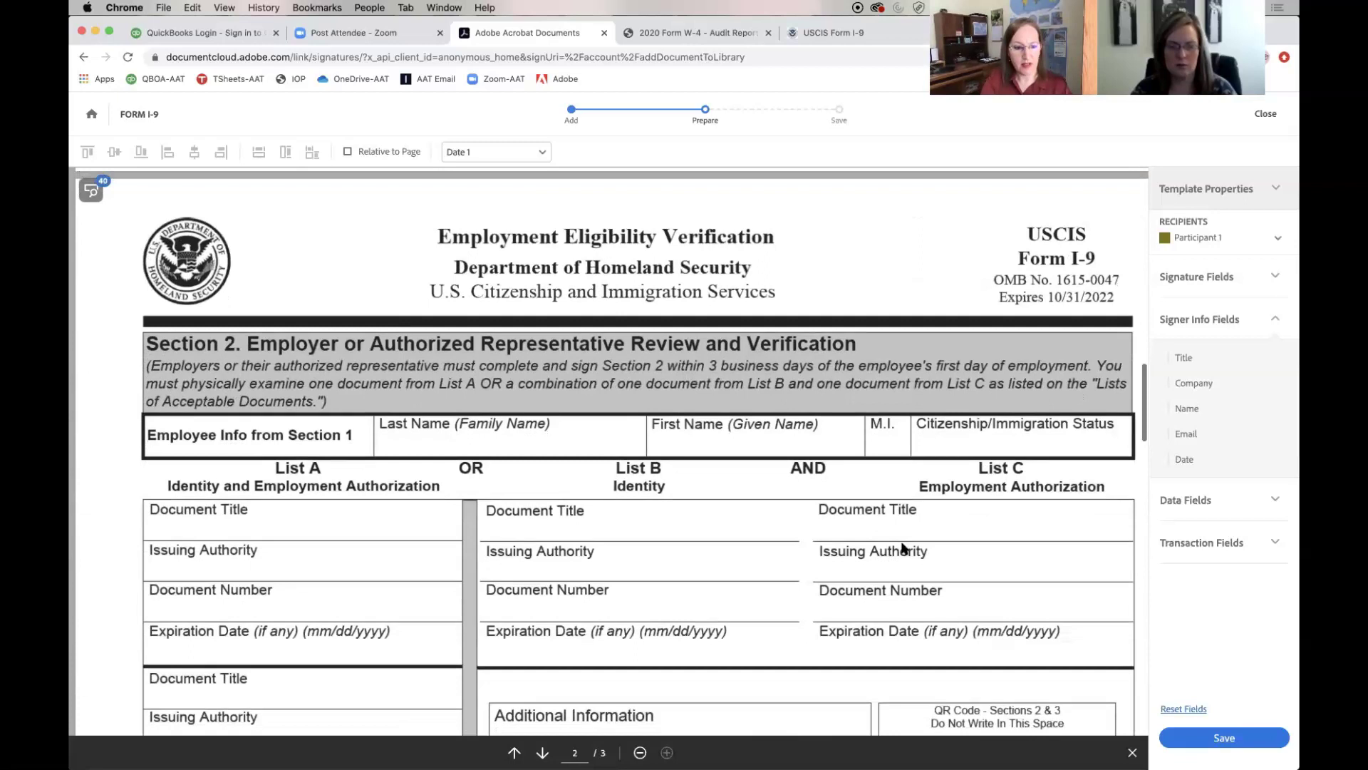
pyautogui.scroll(-10, 902, 547)
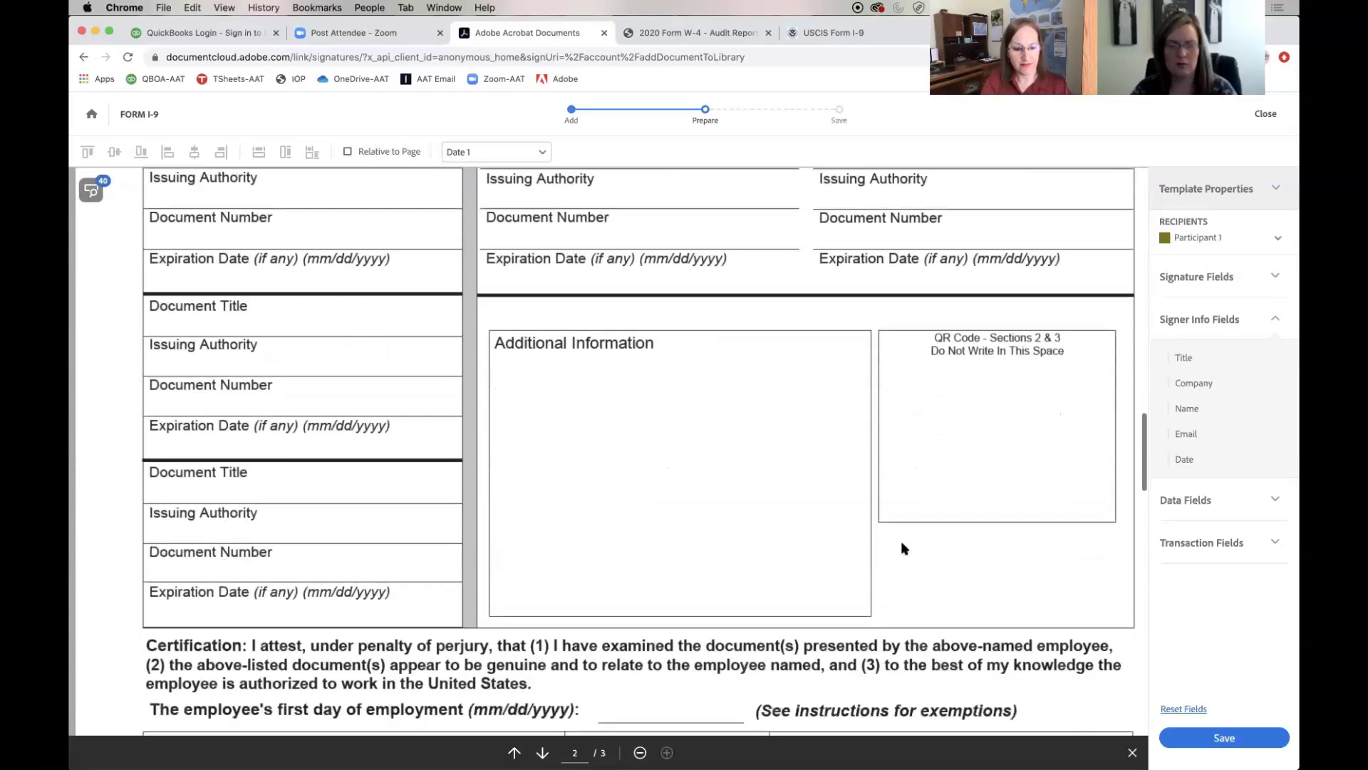
pyautogui.scroll(-5, 901, 547)
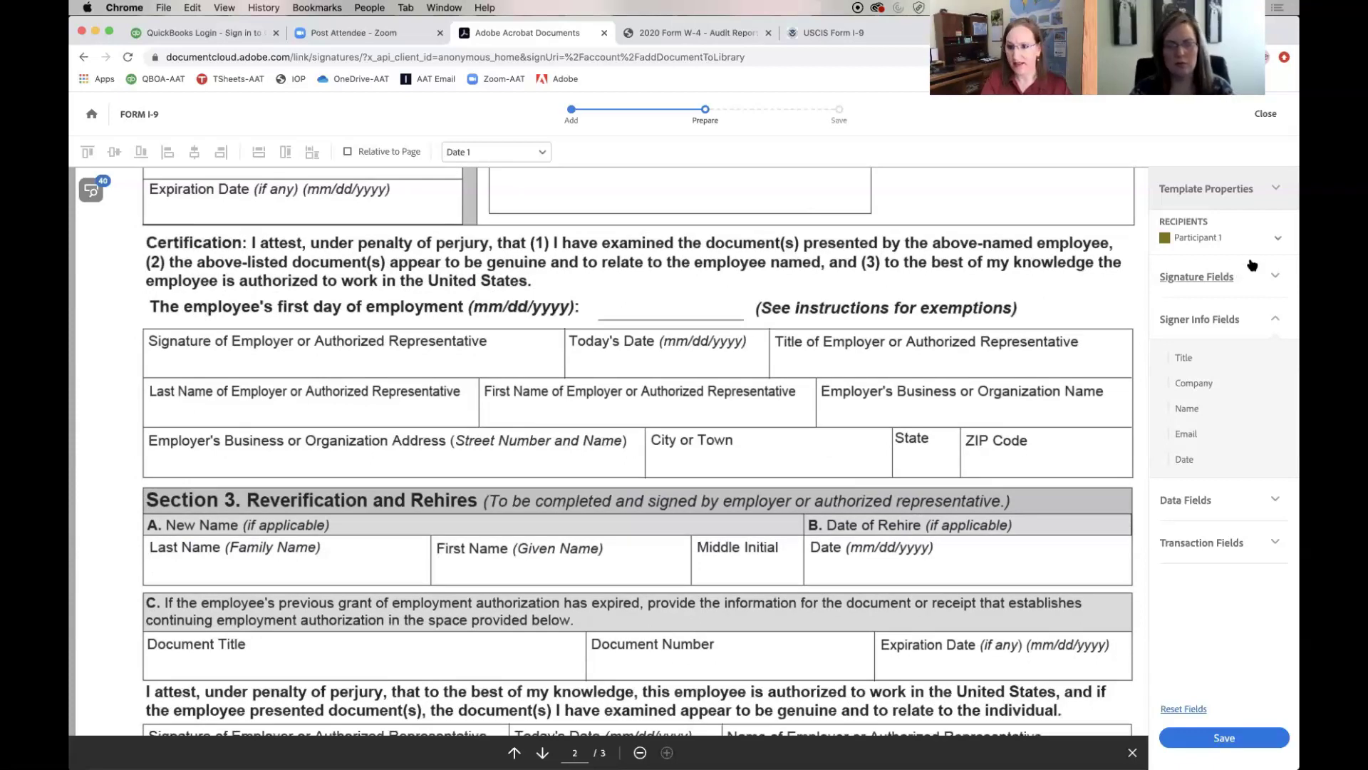
pyautogui.click(1277, 239)
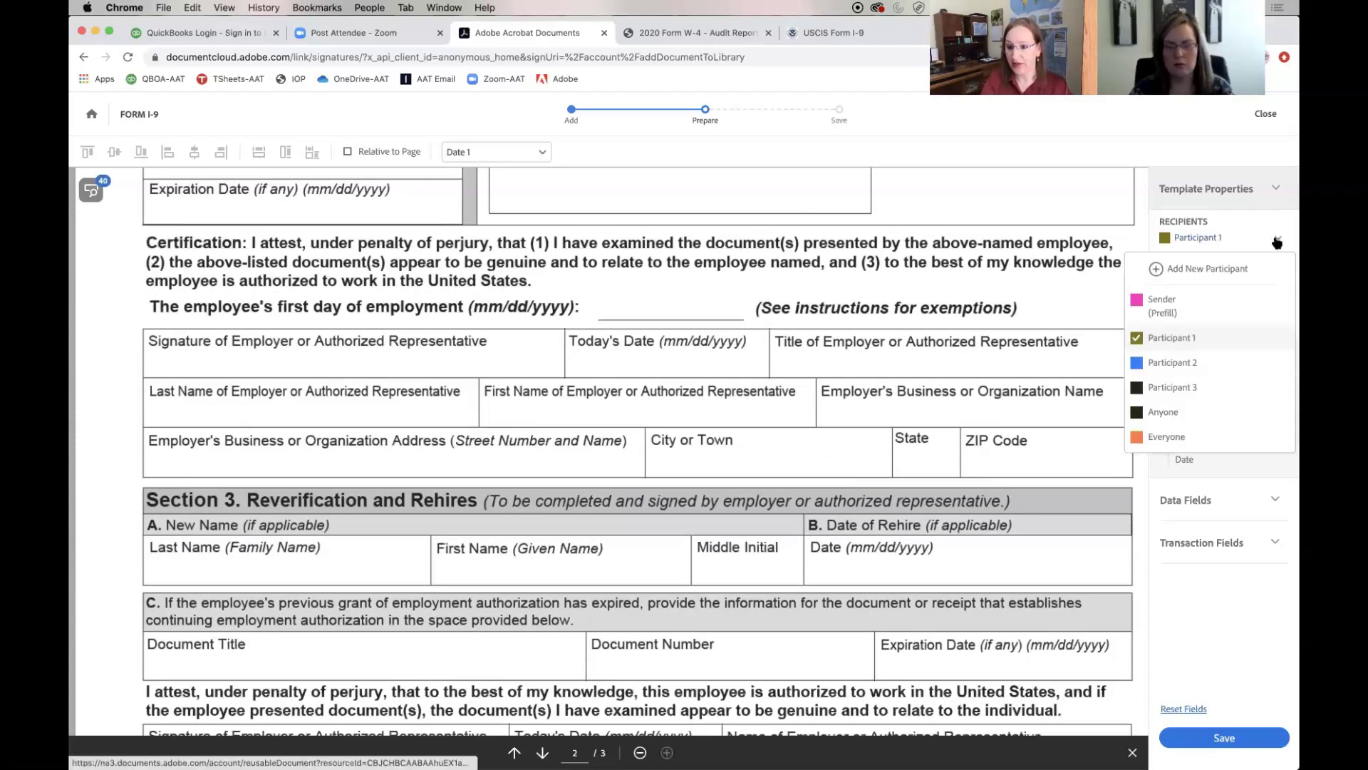
pyautogui.press('Escape')
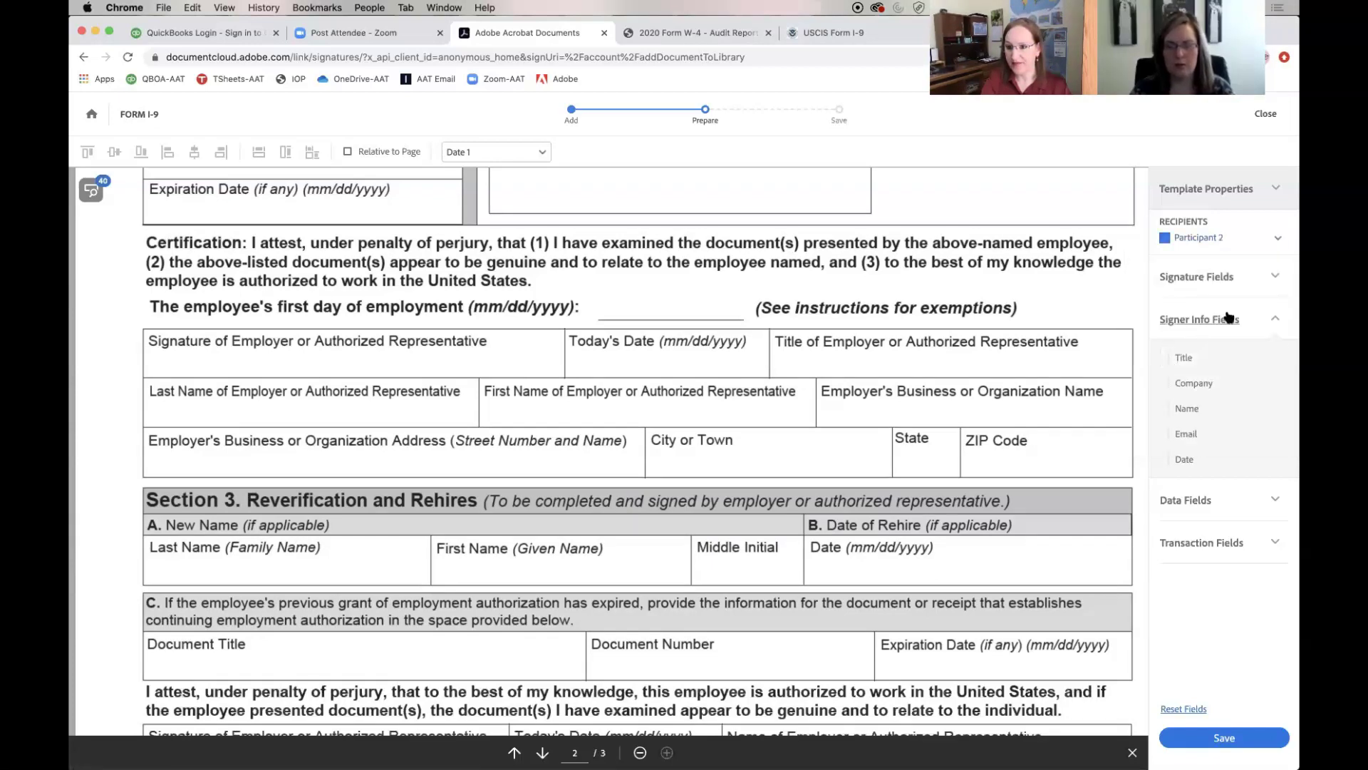
pyautogui.click(1274, 278)
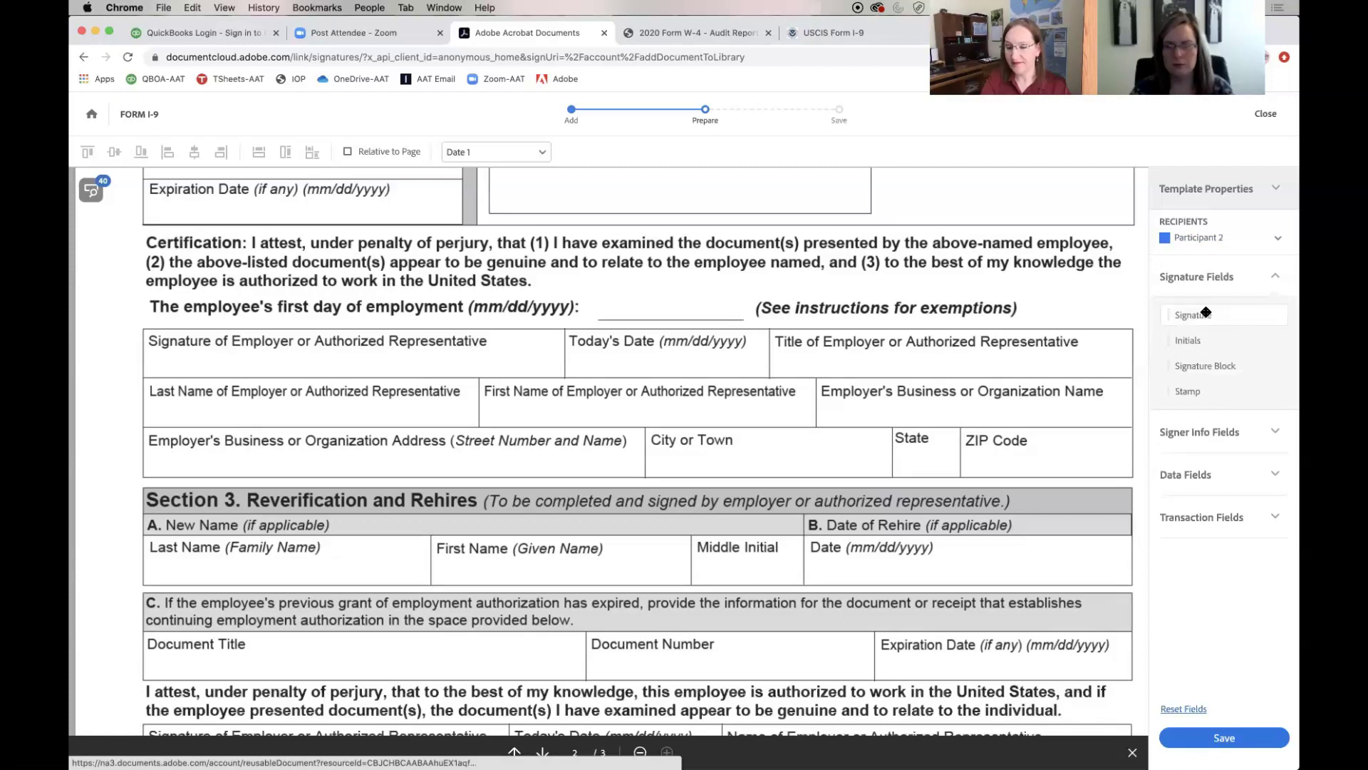
pyautogui.moveTo(1179, 312)
pyautogui.mouseDown()
pyautogui.moveTo(161, 338)
pyautogui.moveTo(150, 350)
pyautogui.mouseUp()
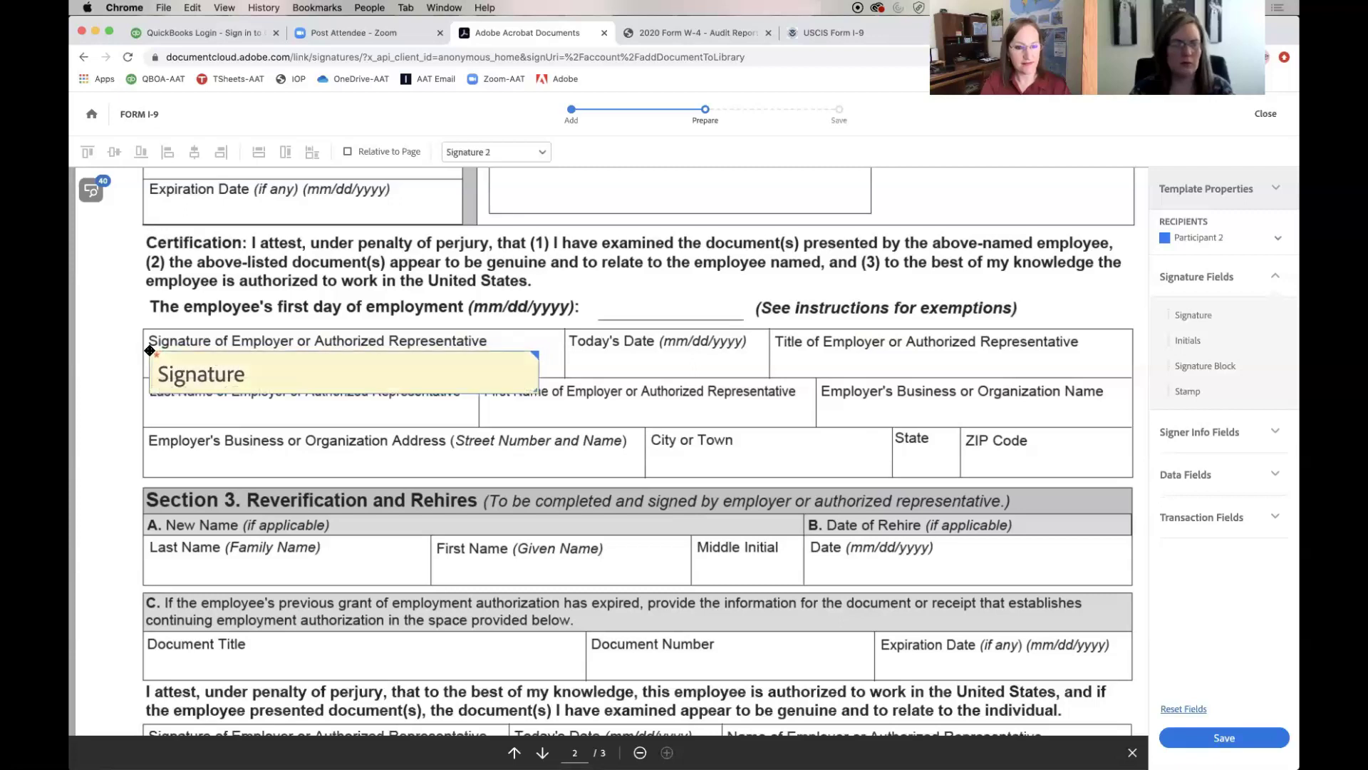
pyautogui.moveTo(538, 392); pyautogui.dragTo(529, 374)
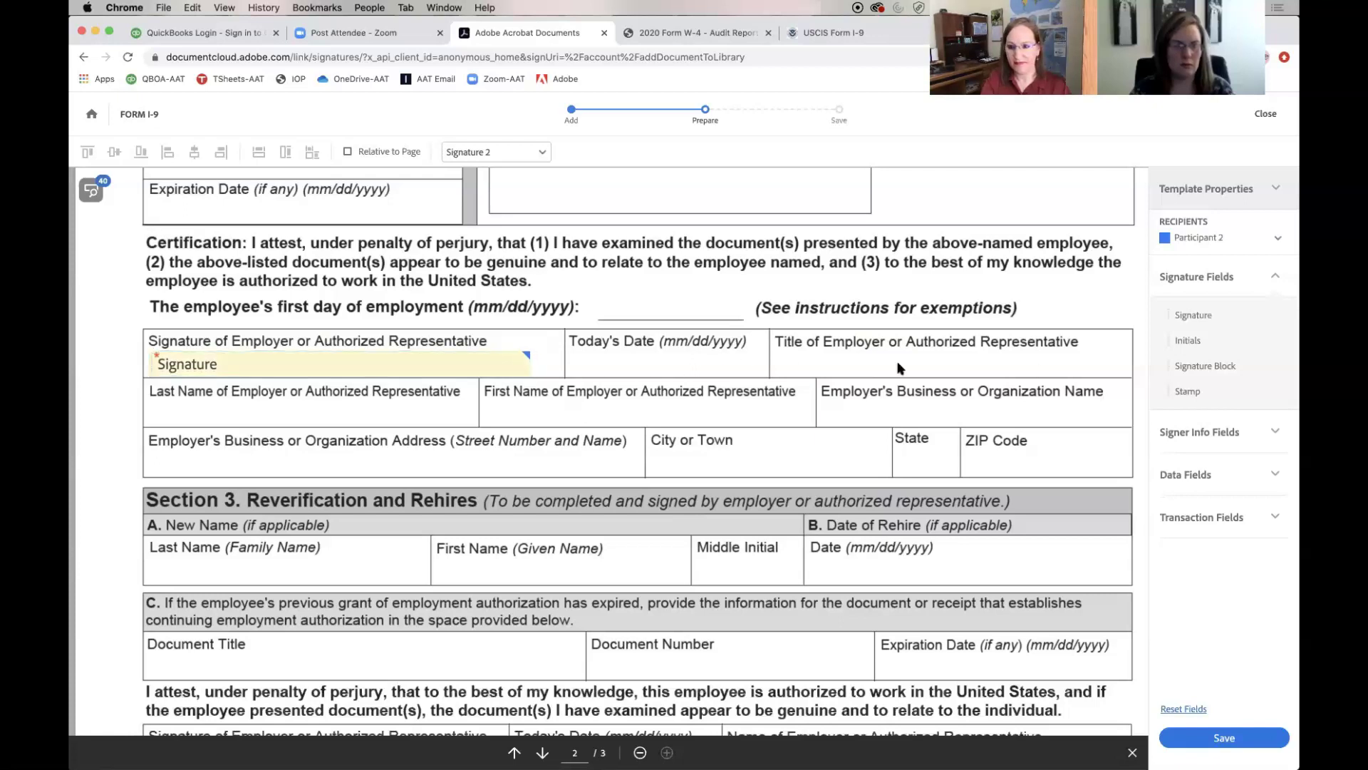
# Place a Date field in the employer's Today's Date cell, narrowed to fit
pyautogui.click(1271, 440)
pyautogui.moveTo(1149, 460); pyautogui.dragTo(574, 352)
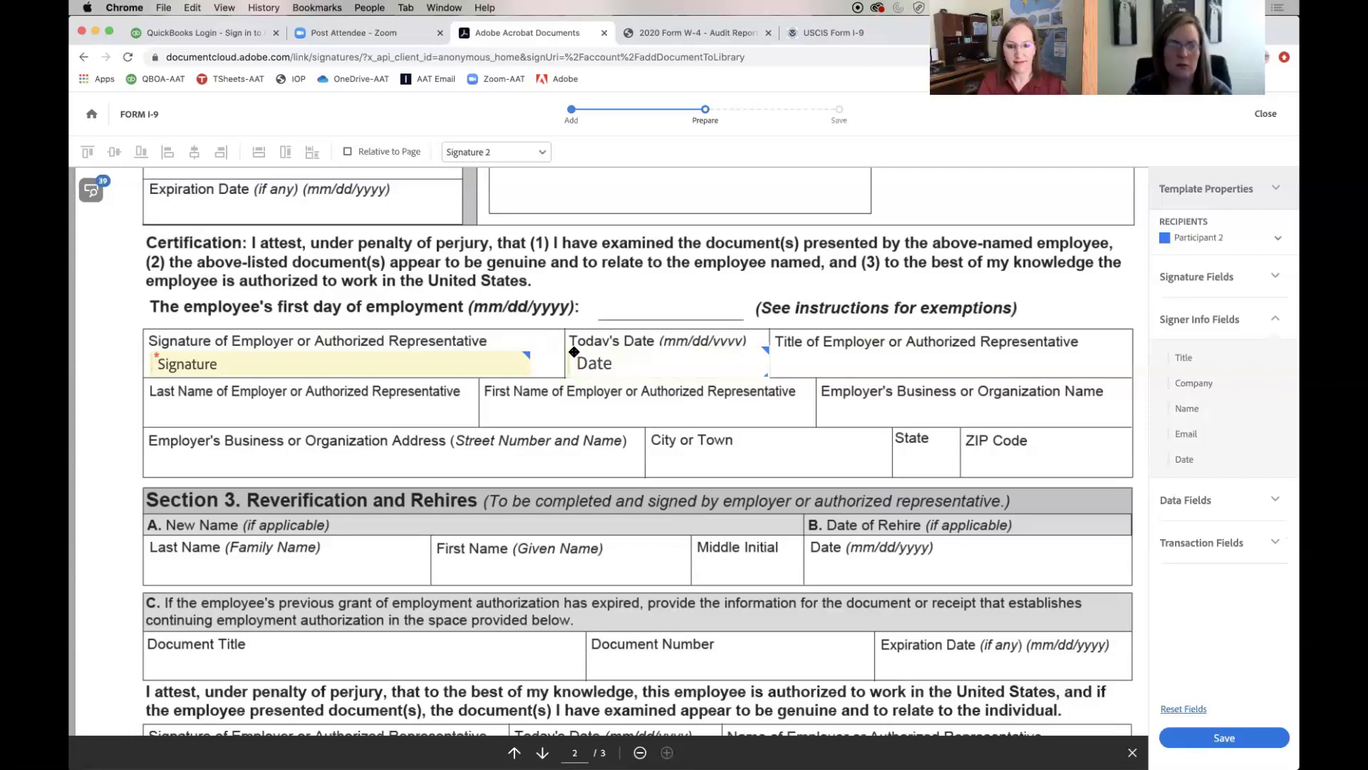
pyautogui.click(766, 375)
pyautogui.moveTo(766, 376); pyautogui.dragTo(756, 373)
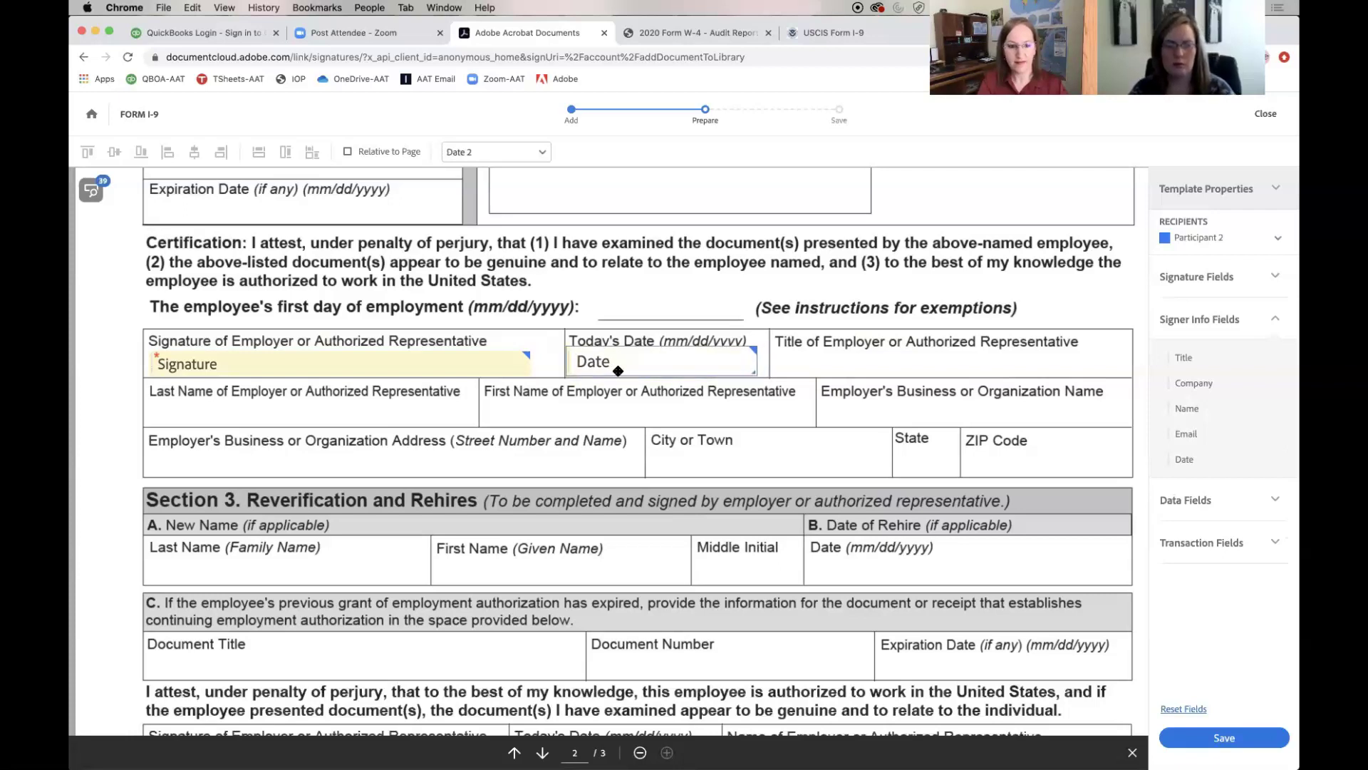
# Confirm the employer signature field settings and set Date 2's format to mm/dd/yyyy
pyautogui.rightClick(463, 366)
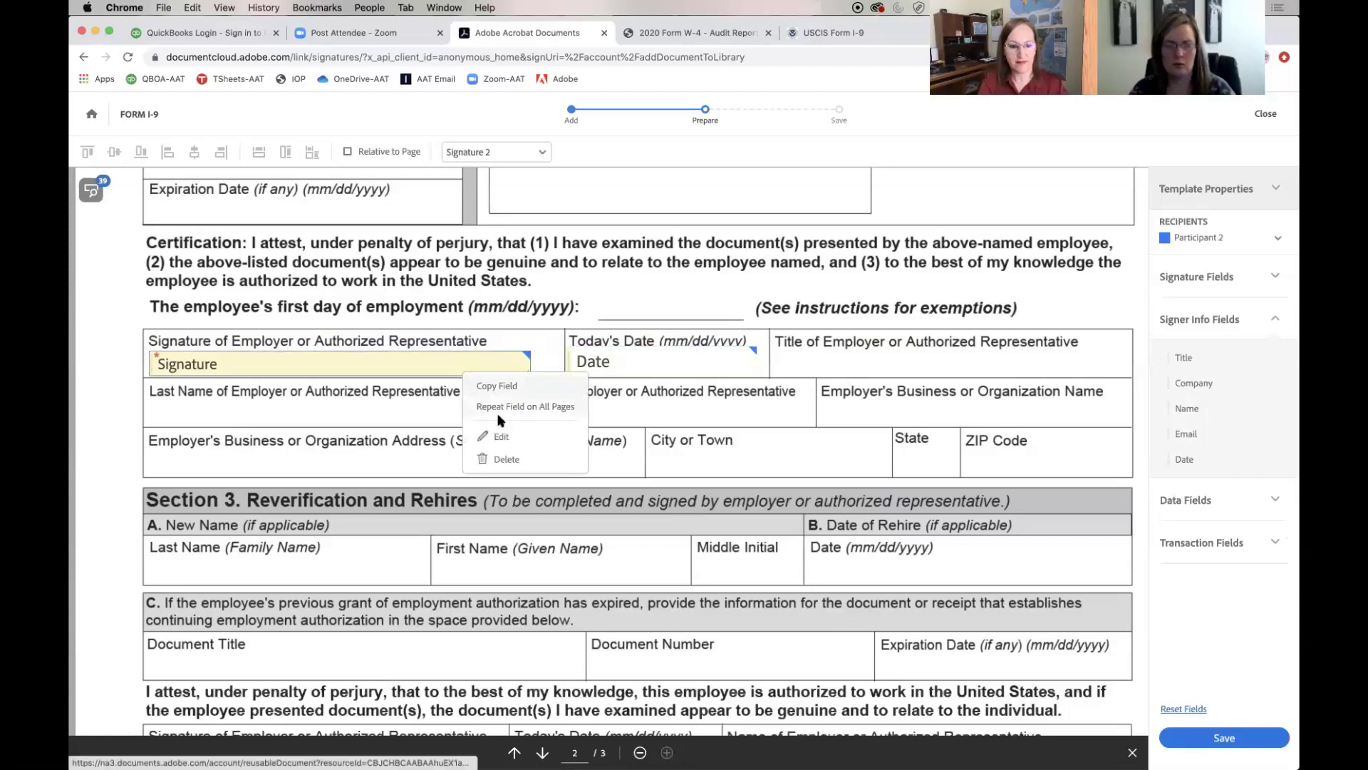
pyautogui.click(506, 434)
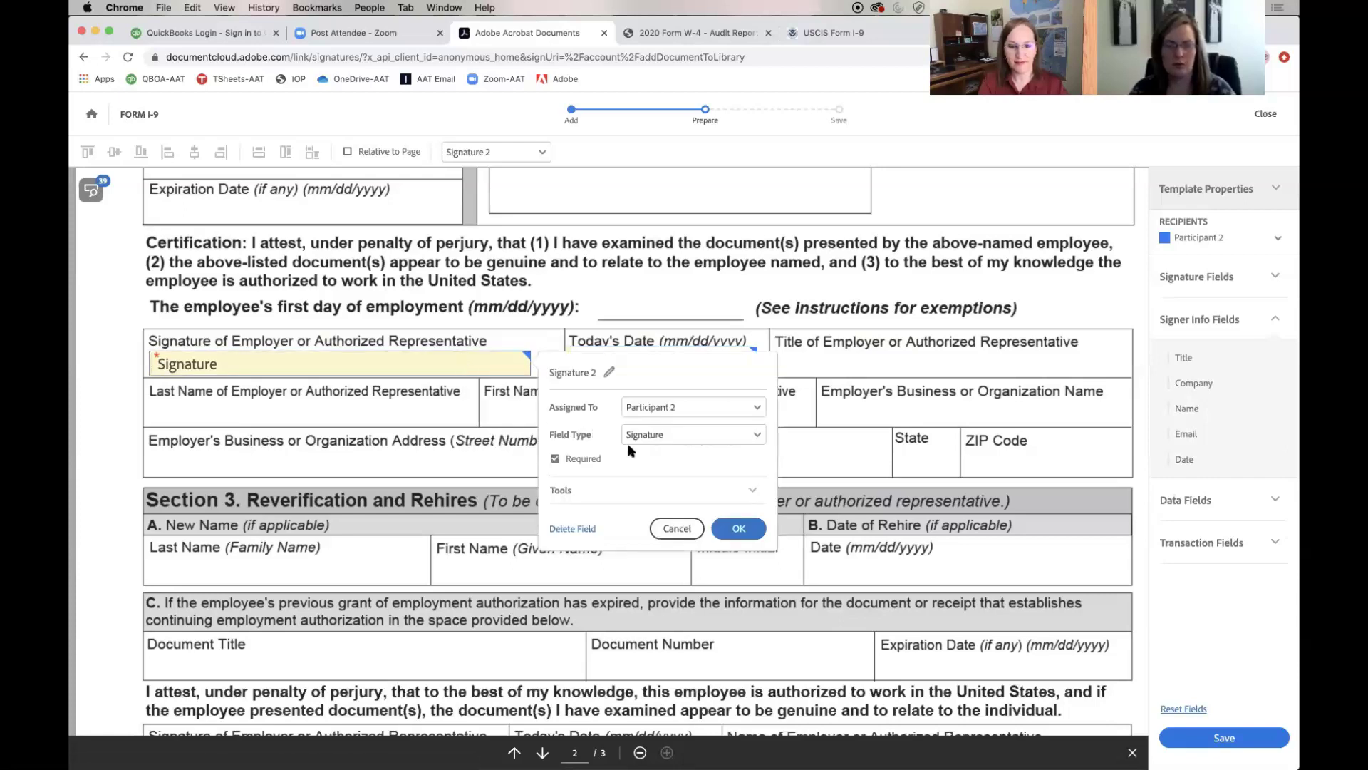
pyautogui.click(741, 531)
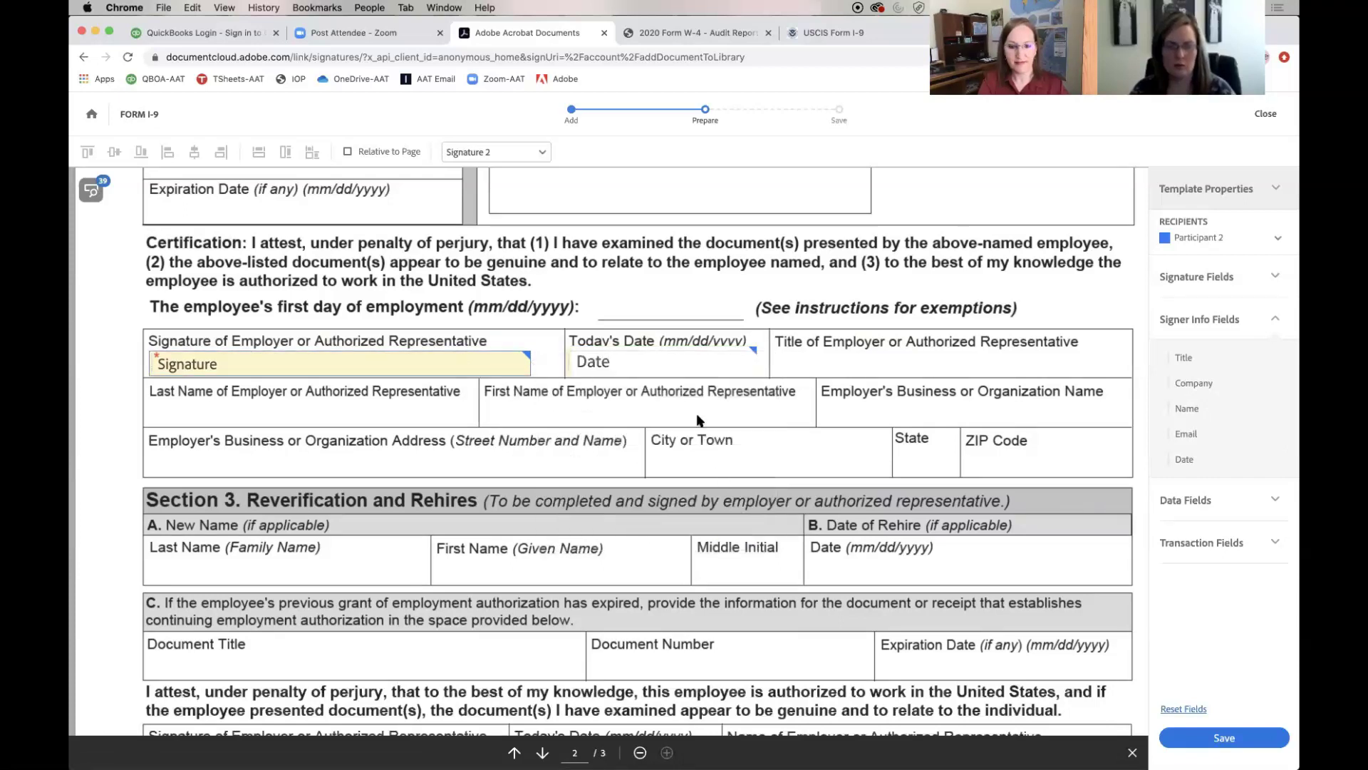
pyautogui.rightClick(688, 364)
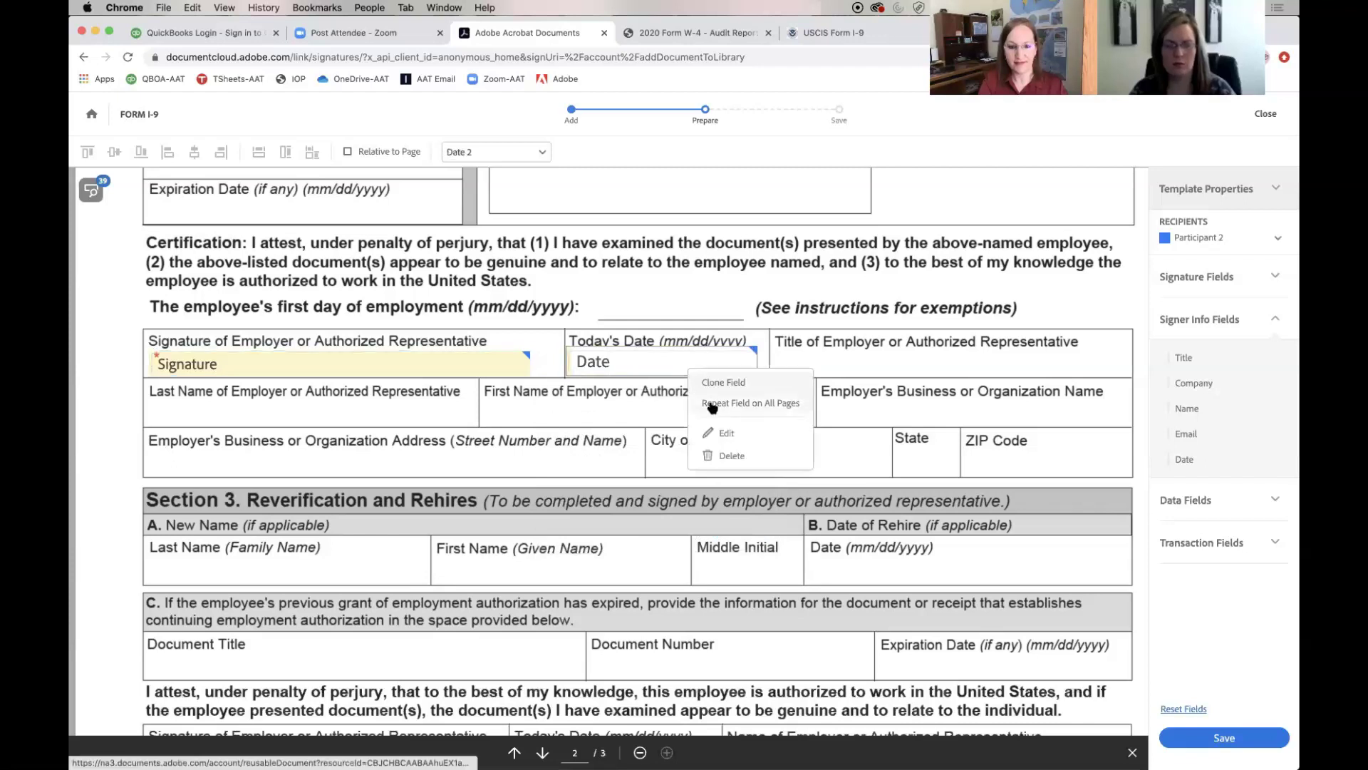
pyautogui.click(727, 433)
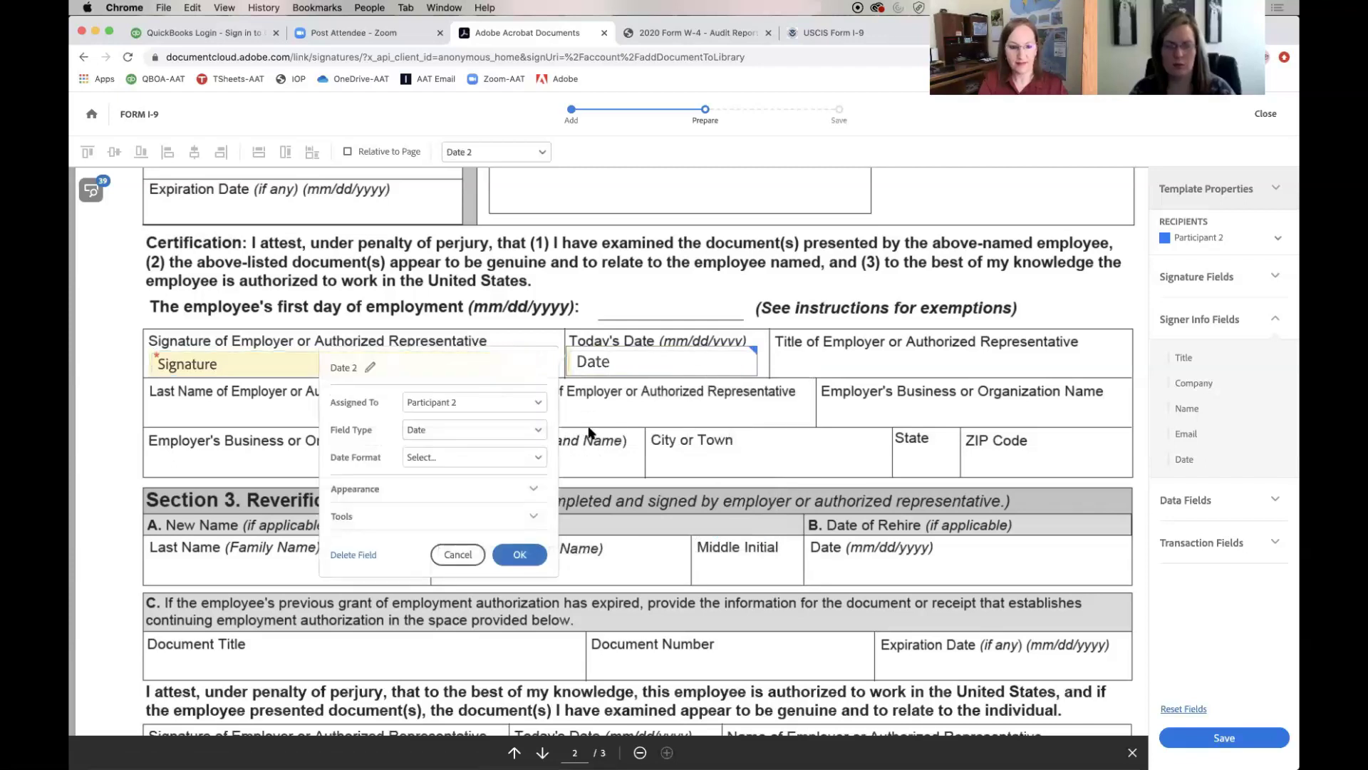
pyautogui.click(541, 459)
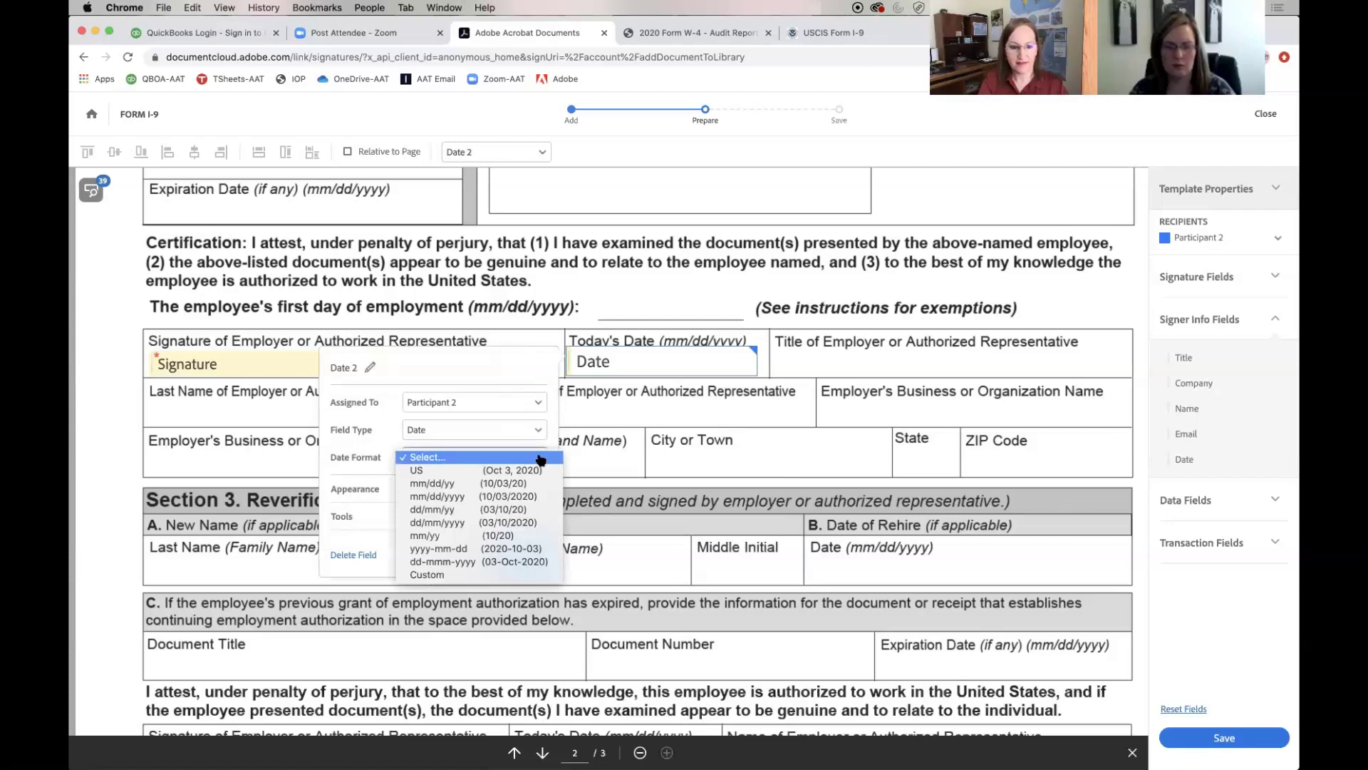
pyautogui.click(531, 497)
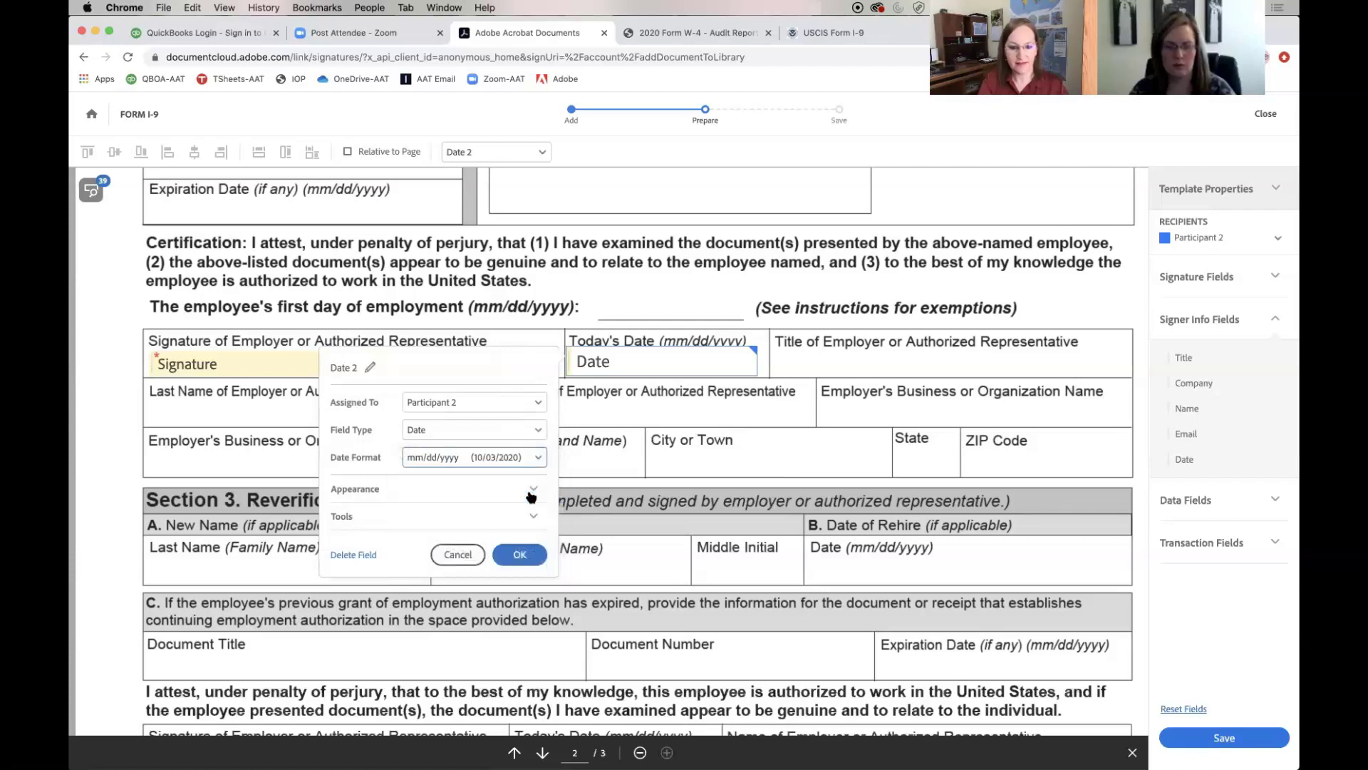
pyautogui.click(522, 556)
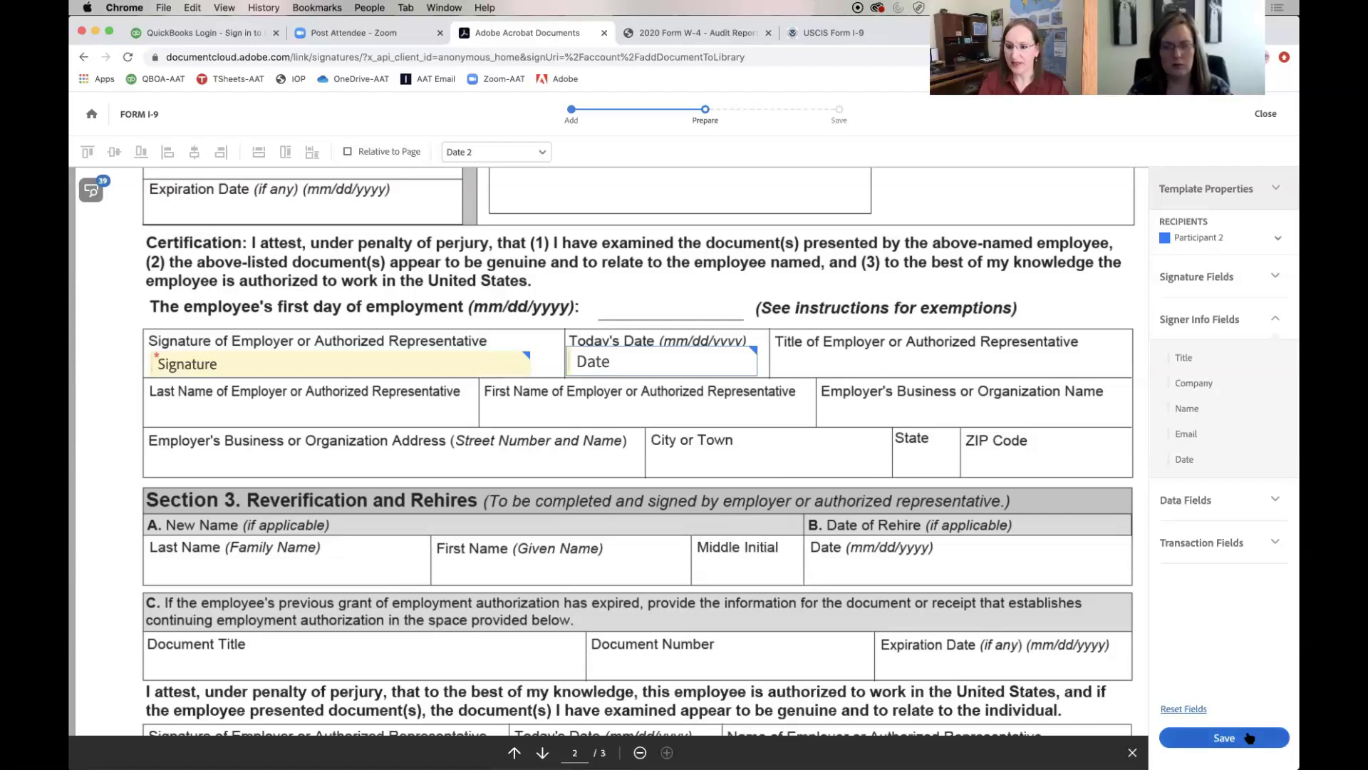
# Save the prepared form as the new 'FORM I-9' template in the library
pyautogui.click(1249, 737)
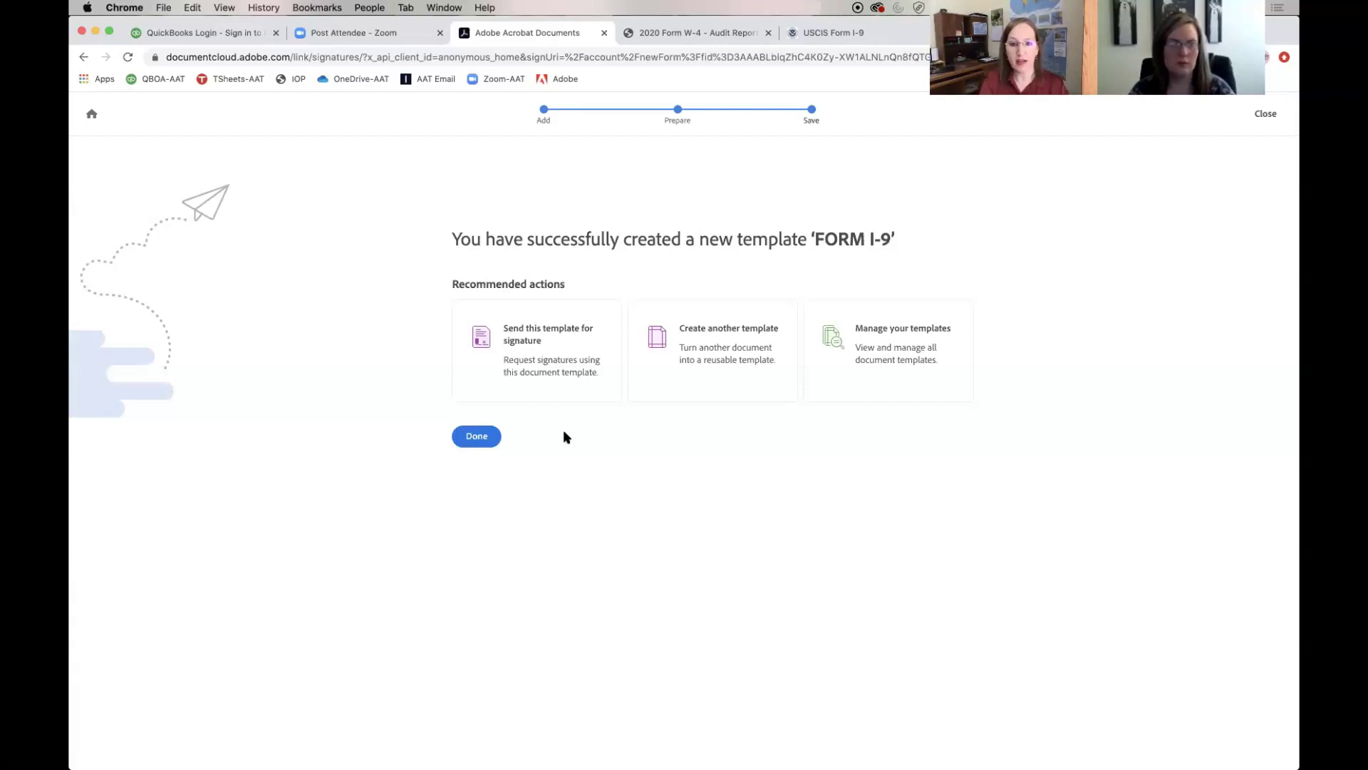
# Start a signature request from the FORM I-9 template and enter the two recipients' e-mail addresses
pyautogui.click(562, 343)
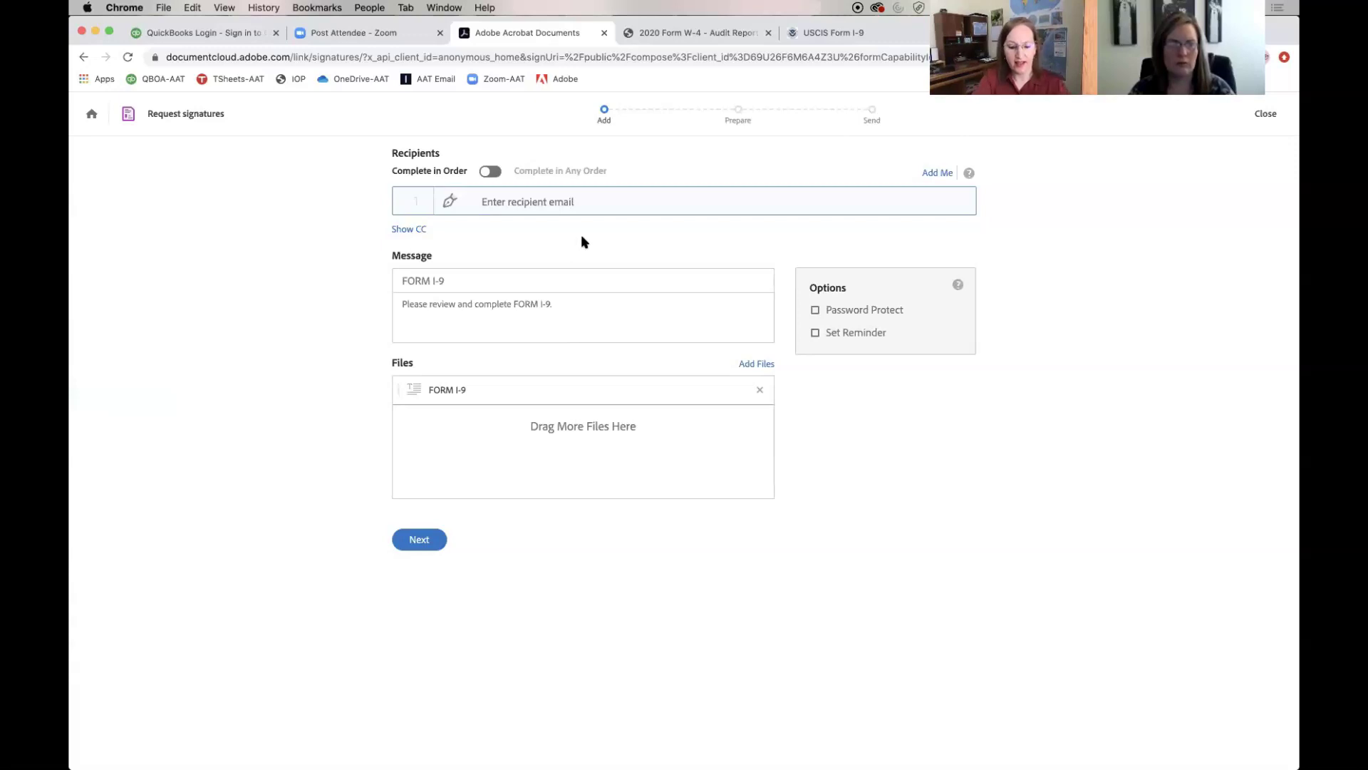
pyautogui.write('PRO')
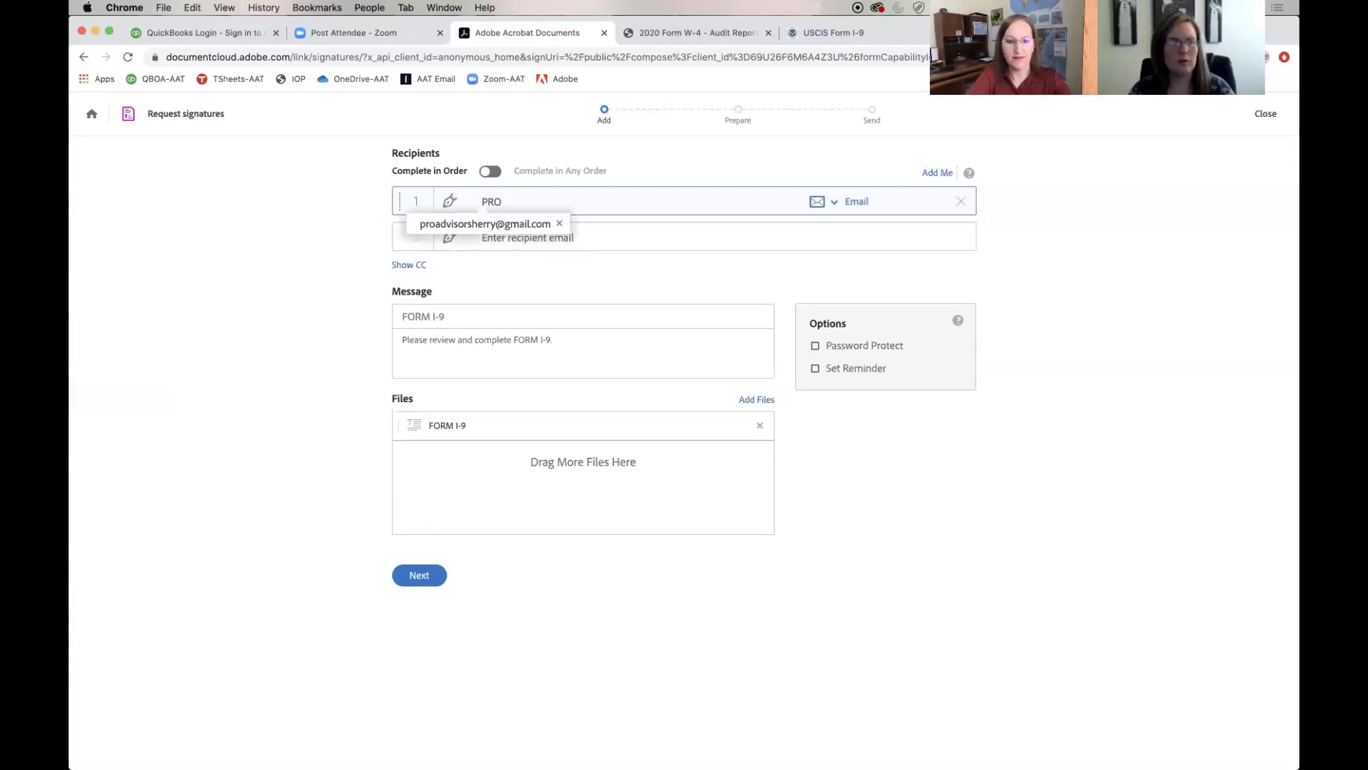
pyautogui.click(523, 228)
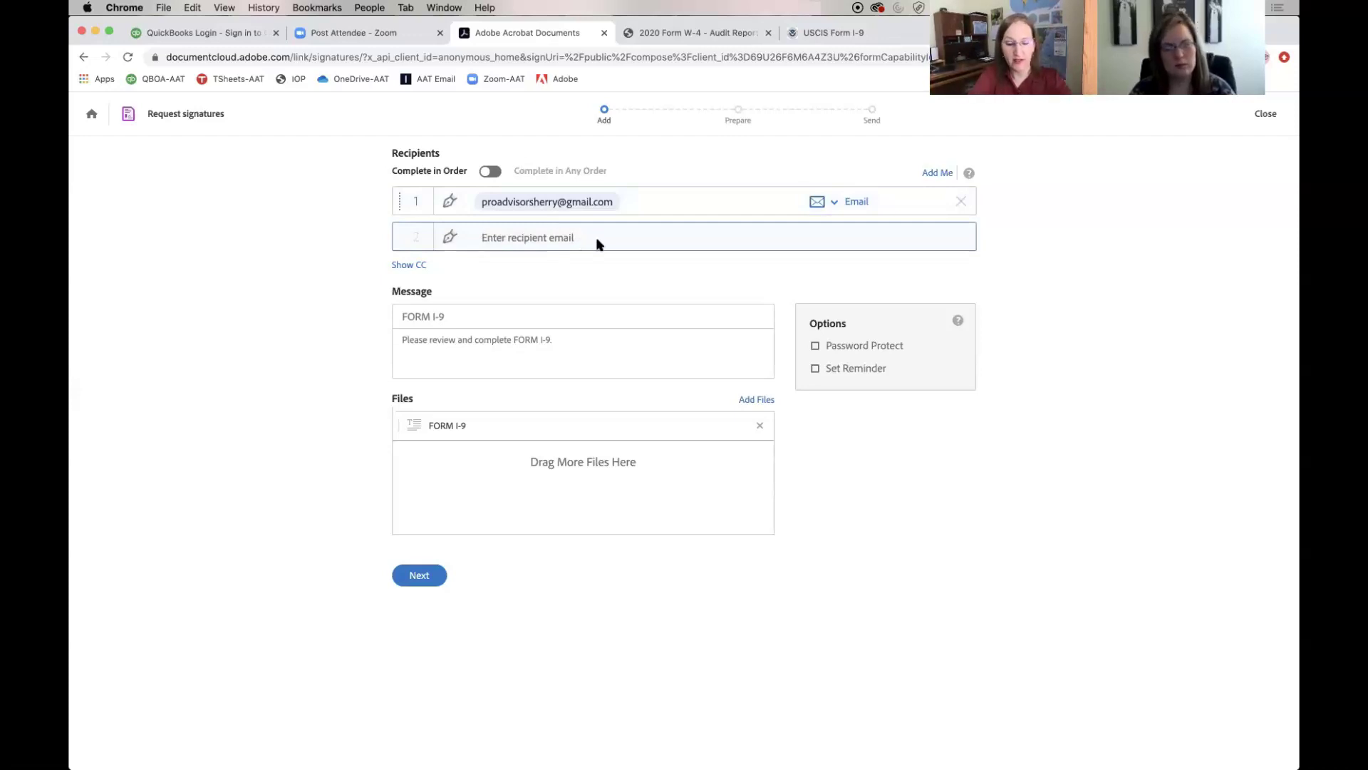
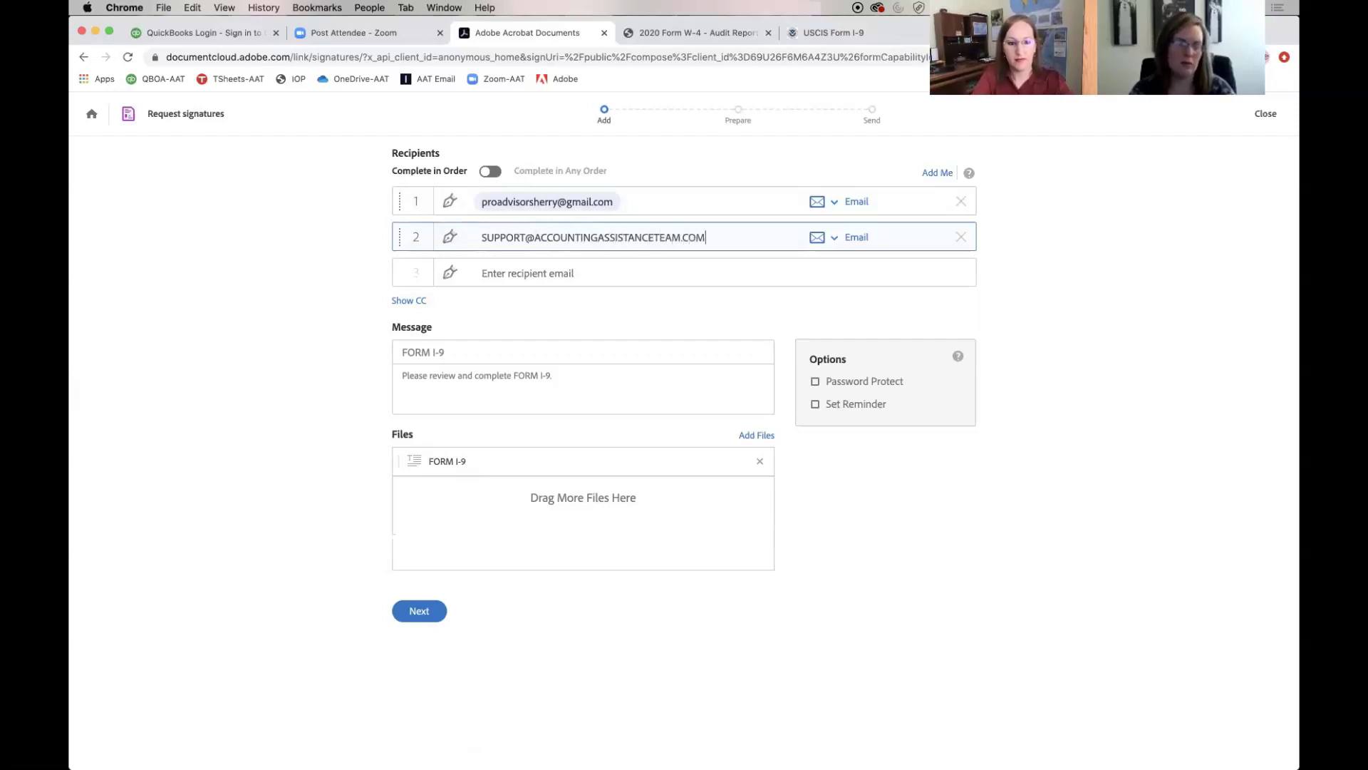
pyautogui.click(420, 301)
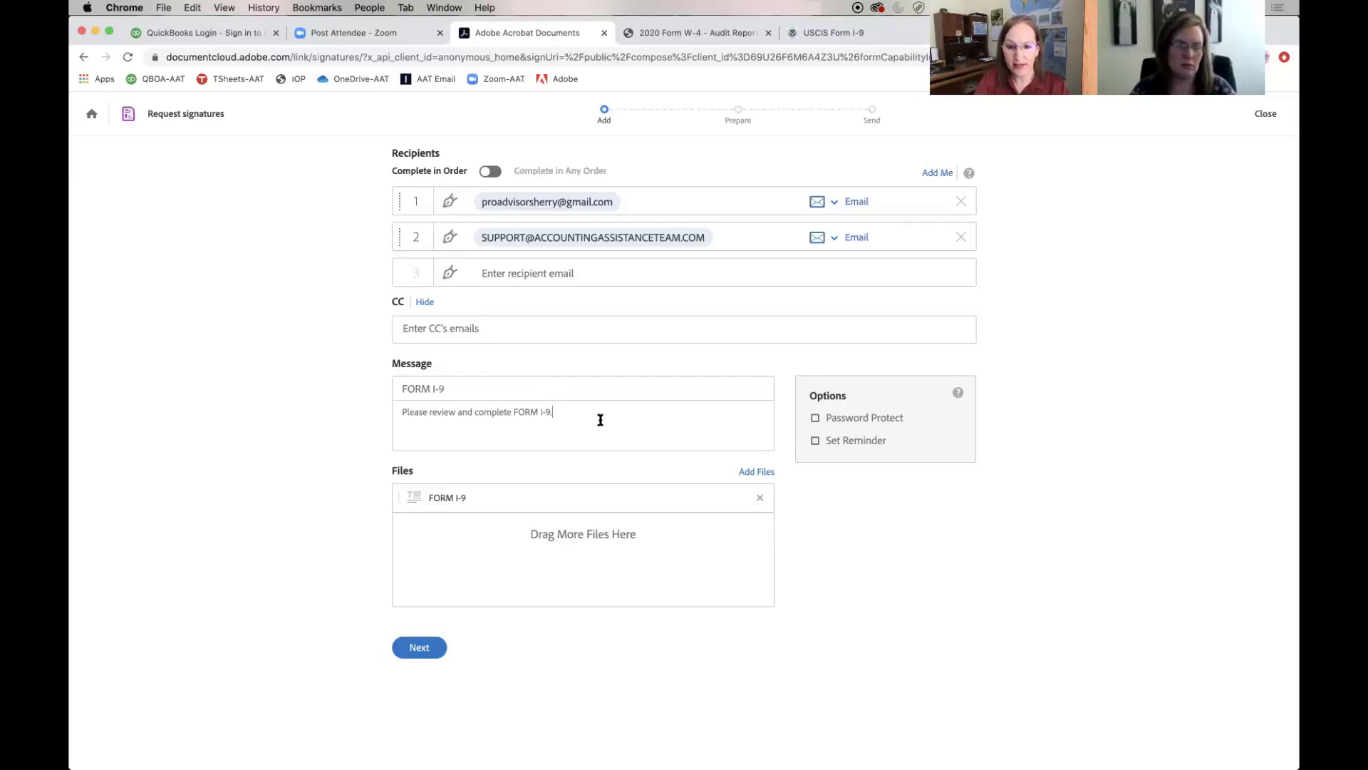
# Leave the signing reminder turned off and continue to field preparation
pyautogui.click(815, 442)
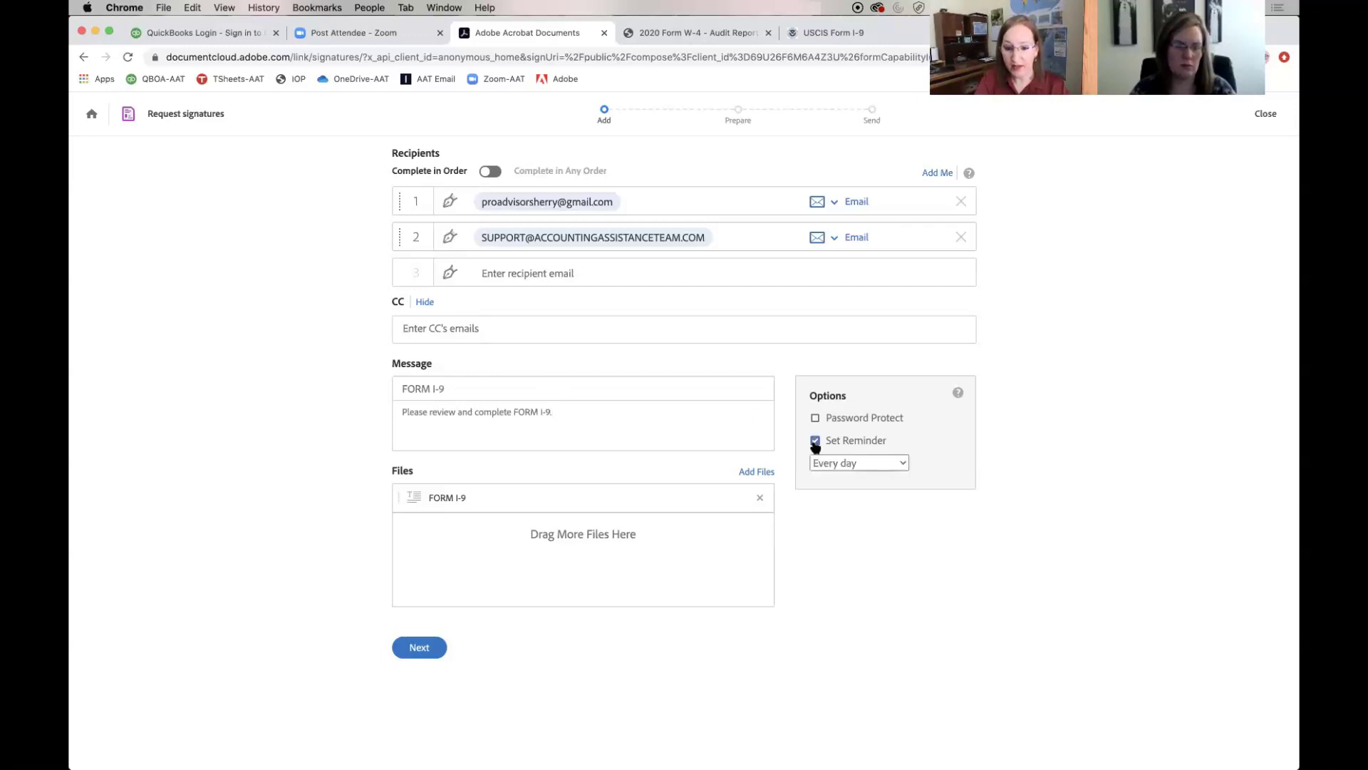
pyautogui.click(871, 463)
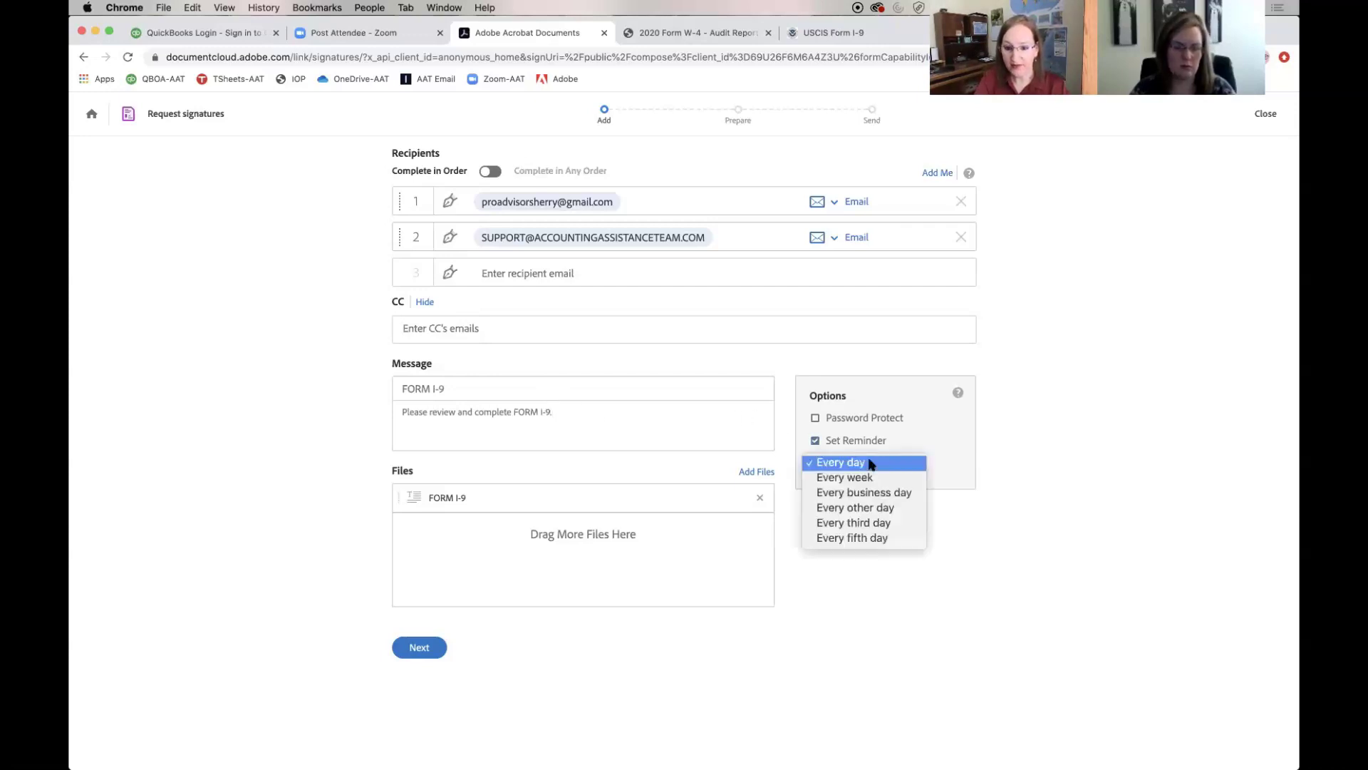
pyautogui.click(818, 442)
pyautogui.click(816, 441)
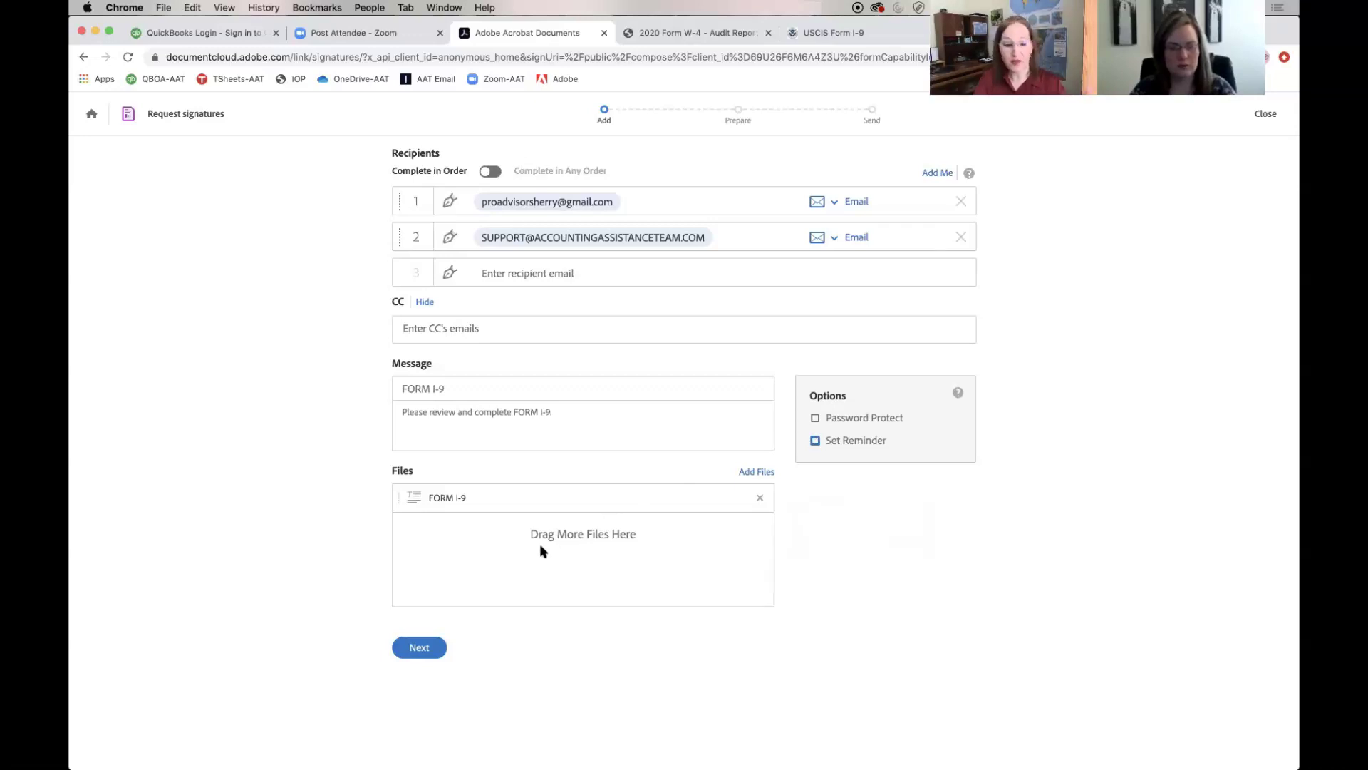
pyautogui.click(426, 646)
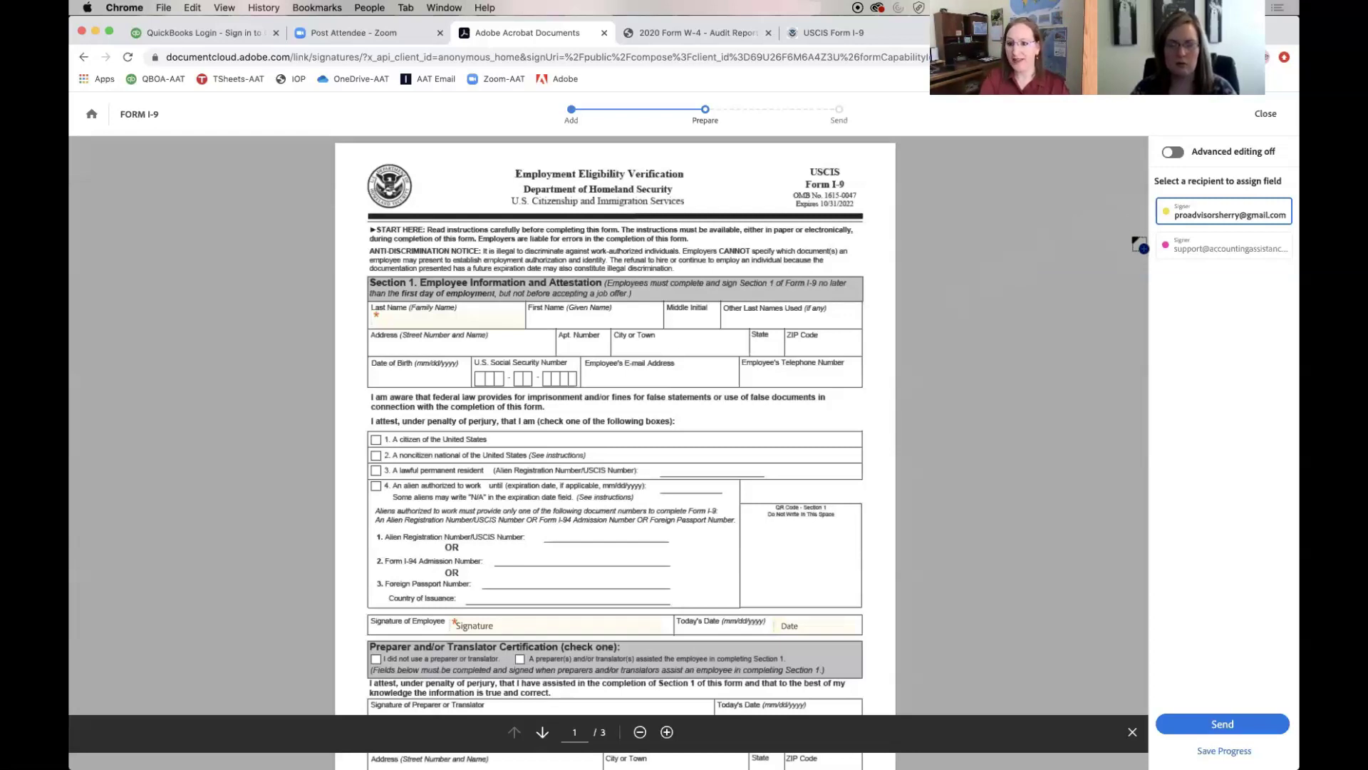
# Turn on Advanced editing, review the signature and date fields, and send FORM I-9
pyautogui.click(1174, 152)
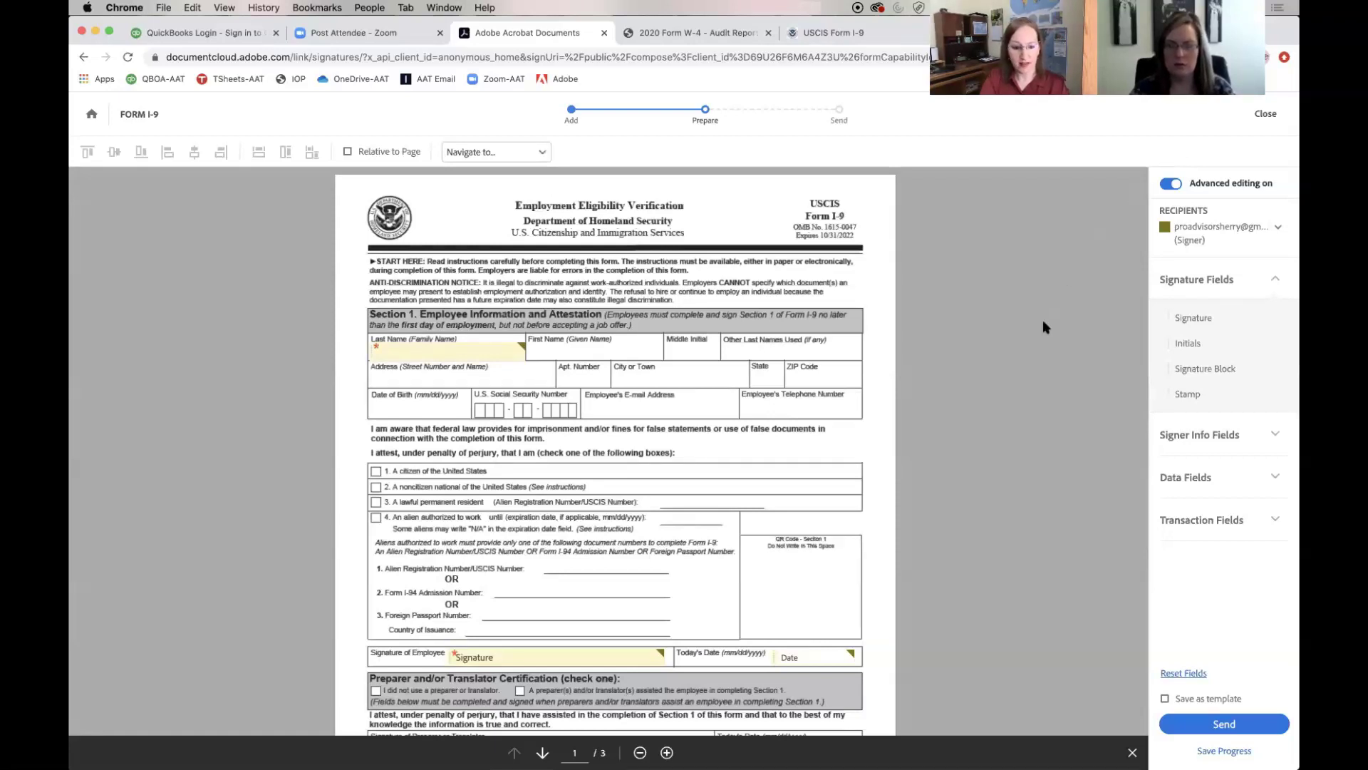
pyautogui.scroll(-3, 1043, 322)
pyautogui.scroll(-8, 1043, 325)
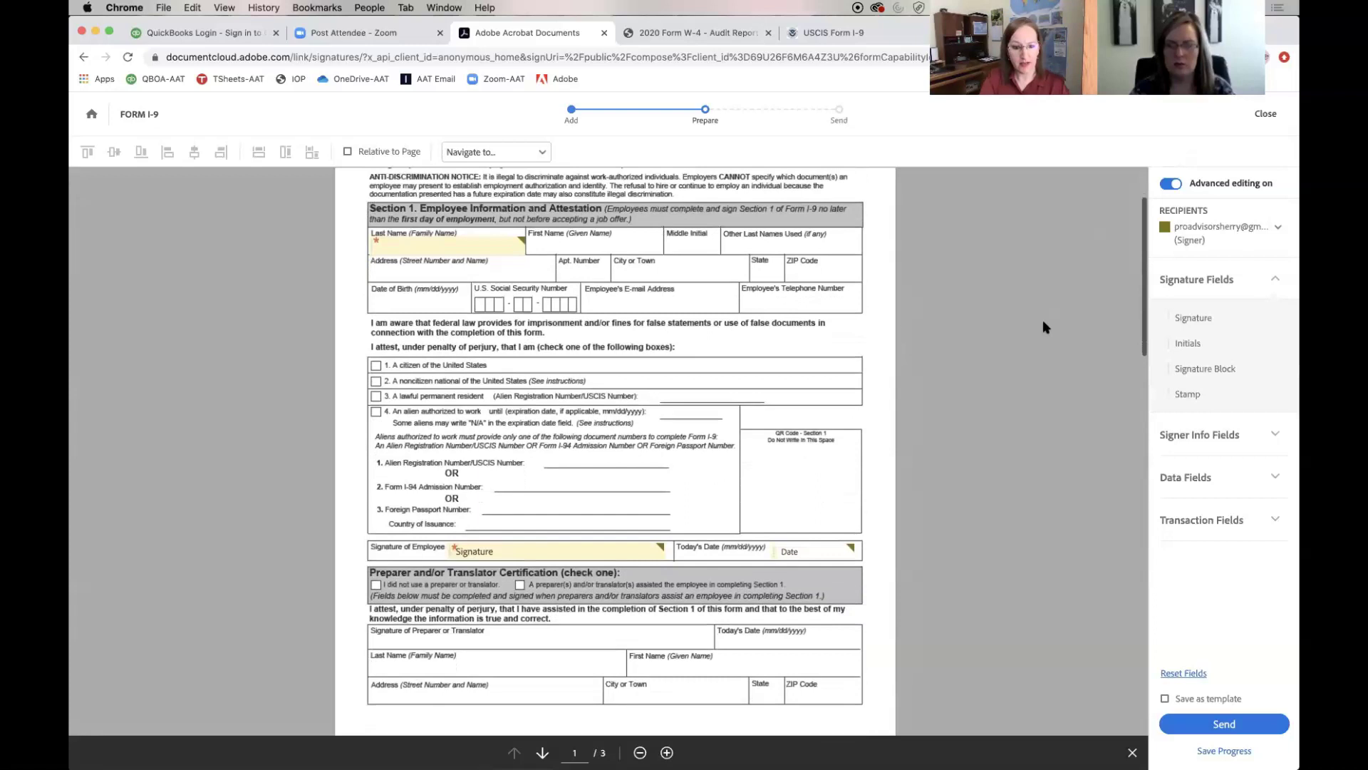
pyautogui.scroll(-18, 1043, 322)
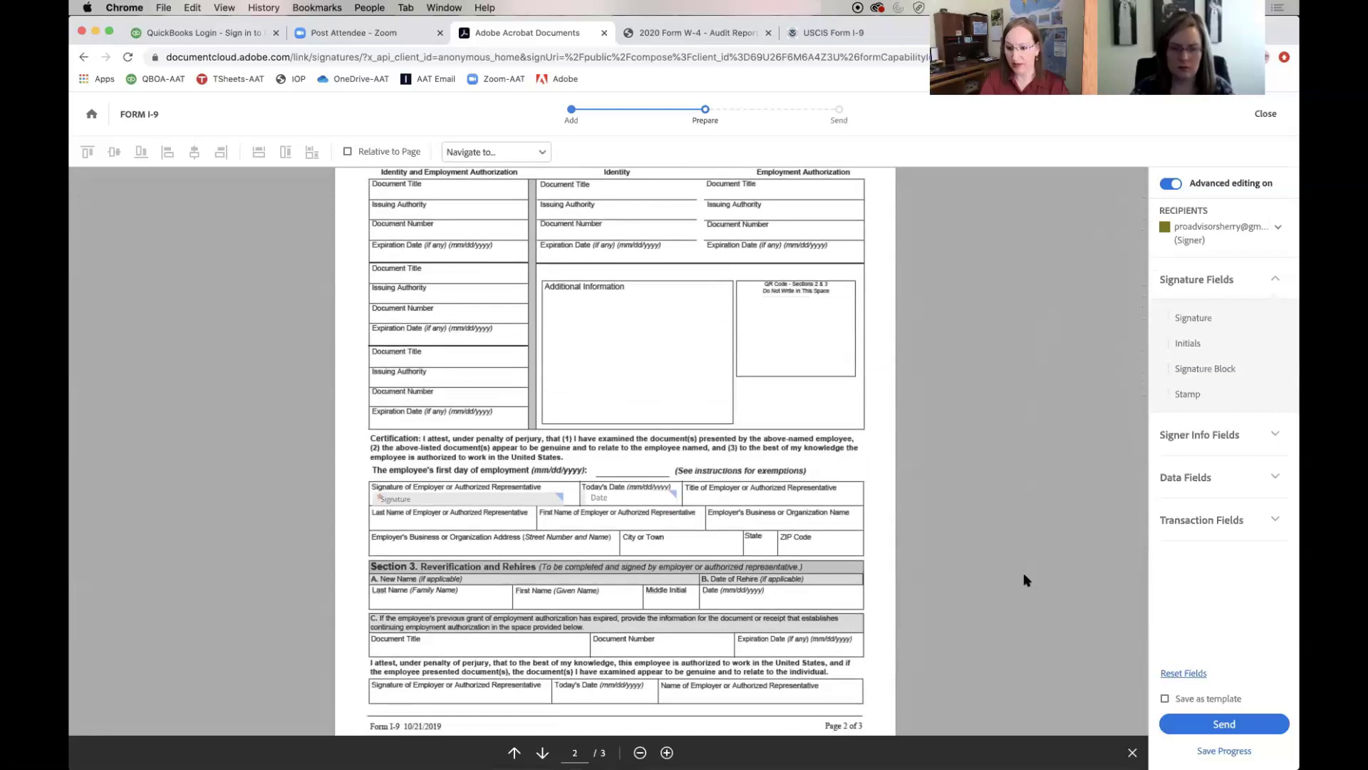
pyautogui.click(1197, 724)
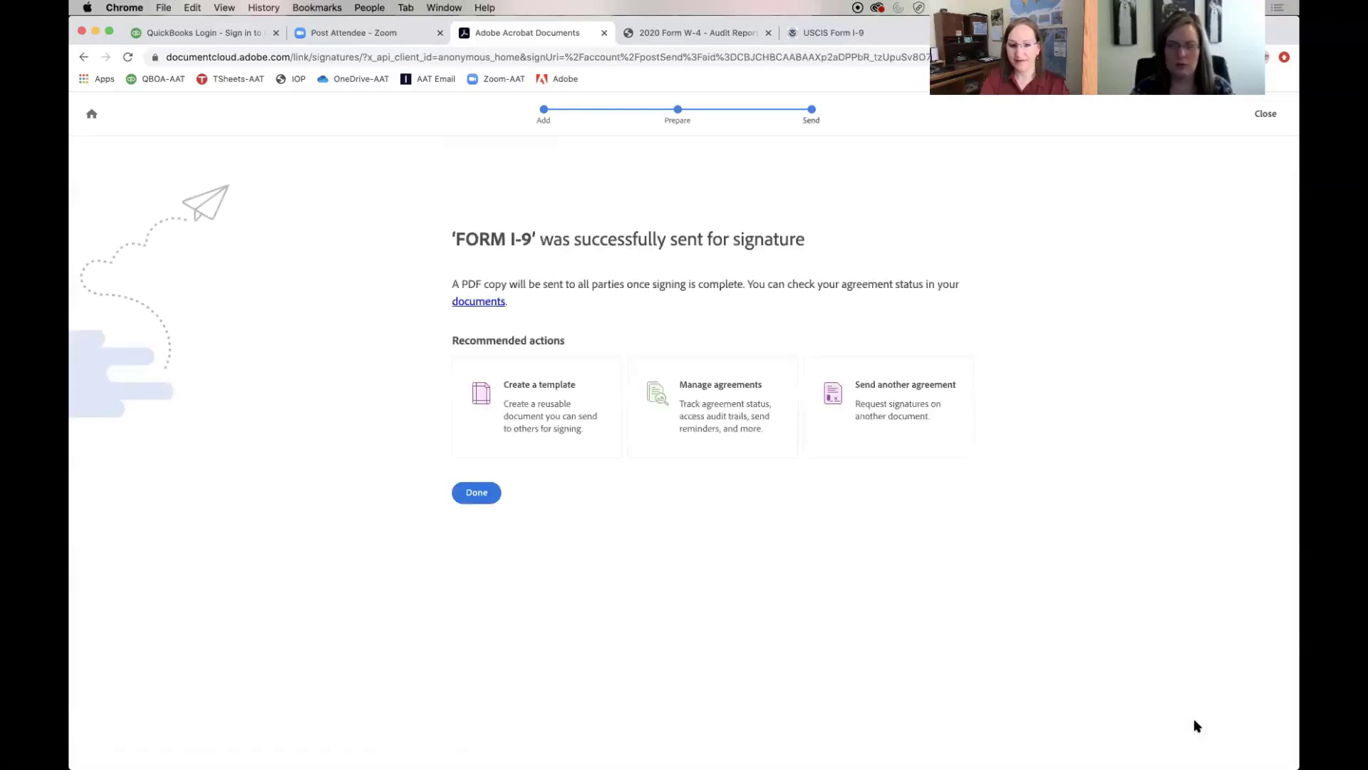
# Finish sending and return to the Acrobat home page
pyautogui.click(477, 491)
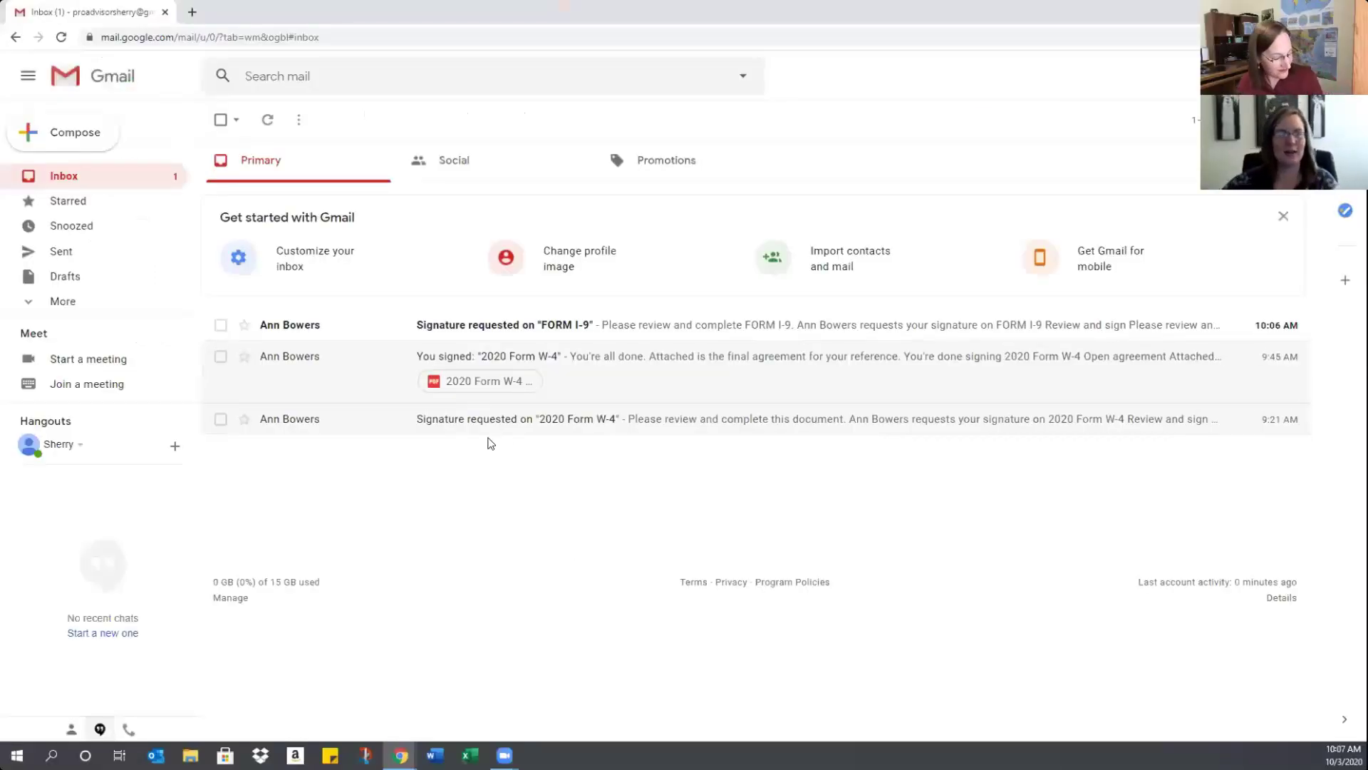
# Open the 'Signature requested on FORM I-9' email and its Review and sign page
pyautogui.click(512, 329)
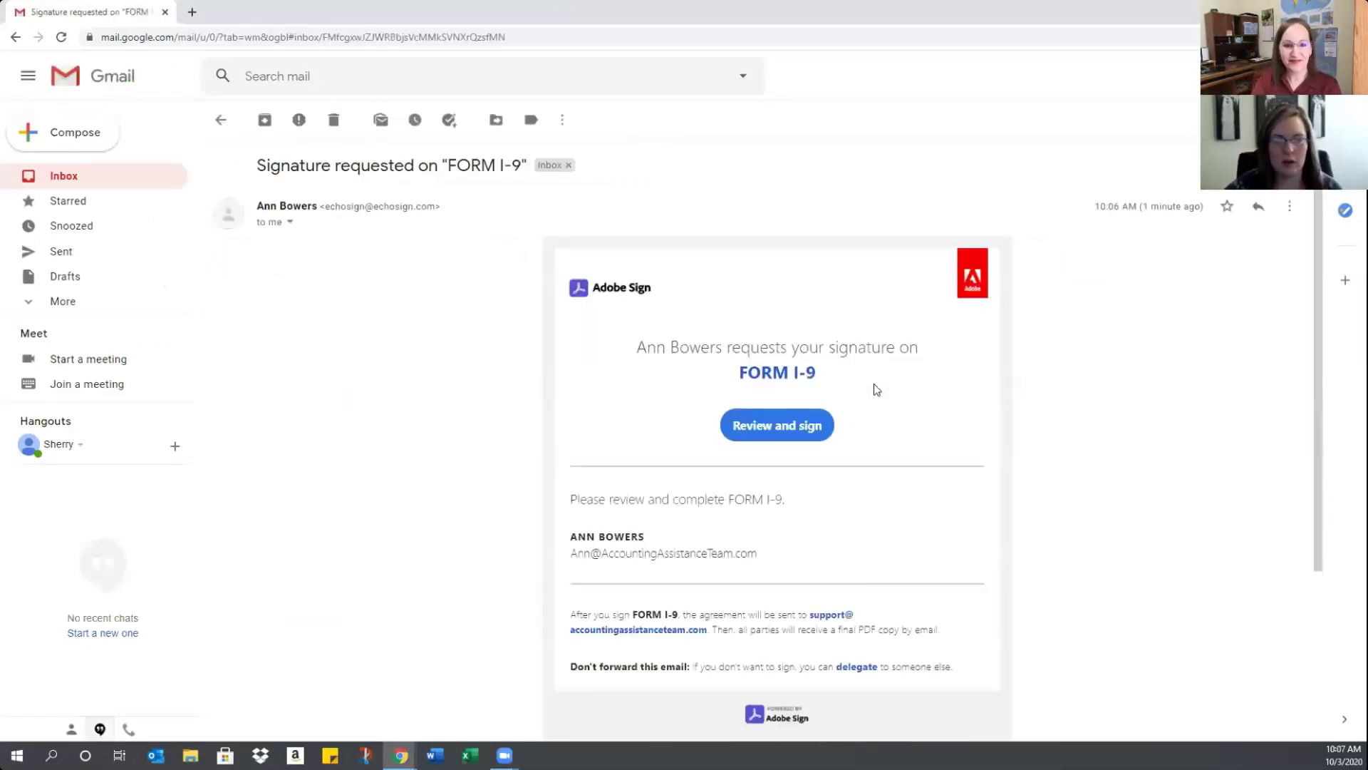
pyautogui.click(772, 428)
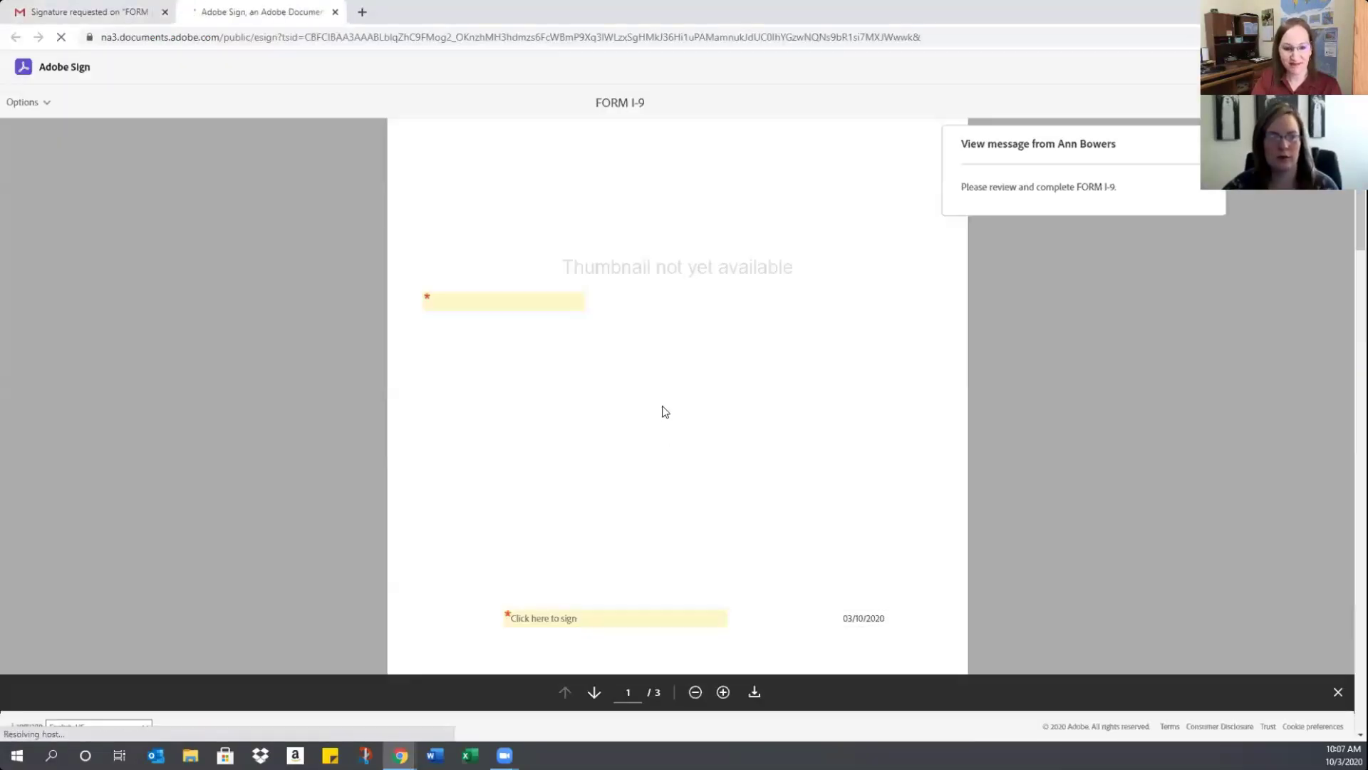
# Sign the employee signature field with a drawn signature and the signer's name, then submit
pyautogui.click(481, 303)
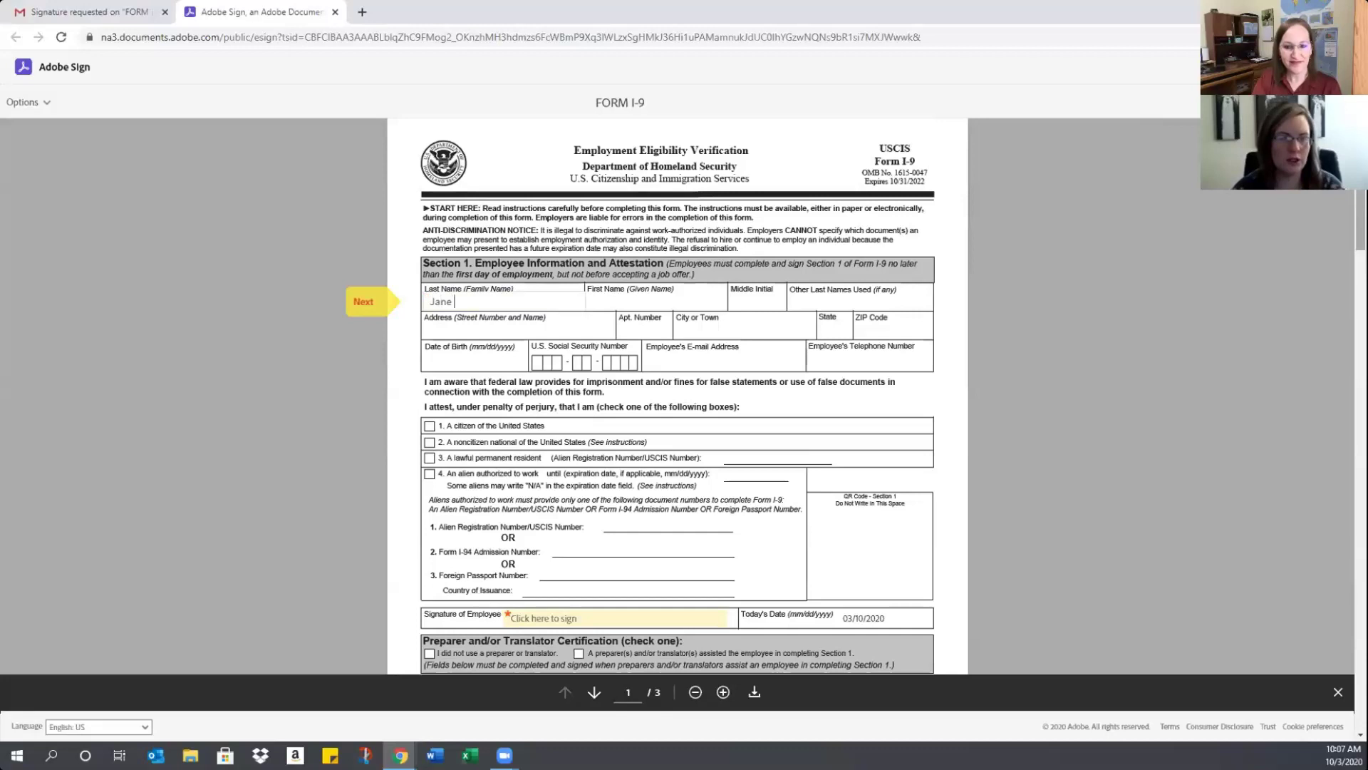
pyautogui.press('Tab')
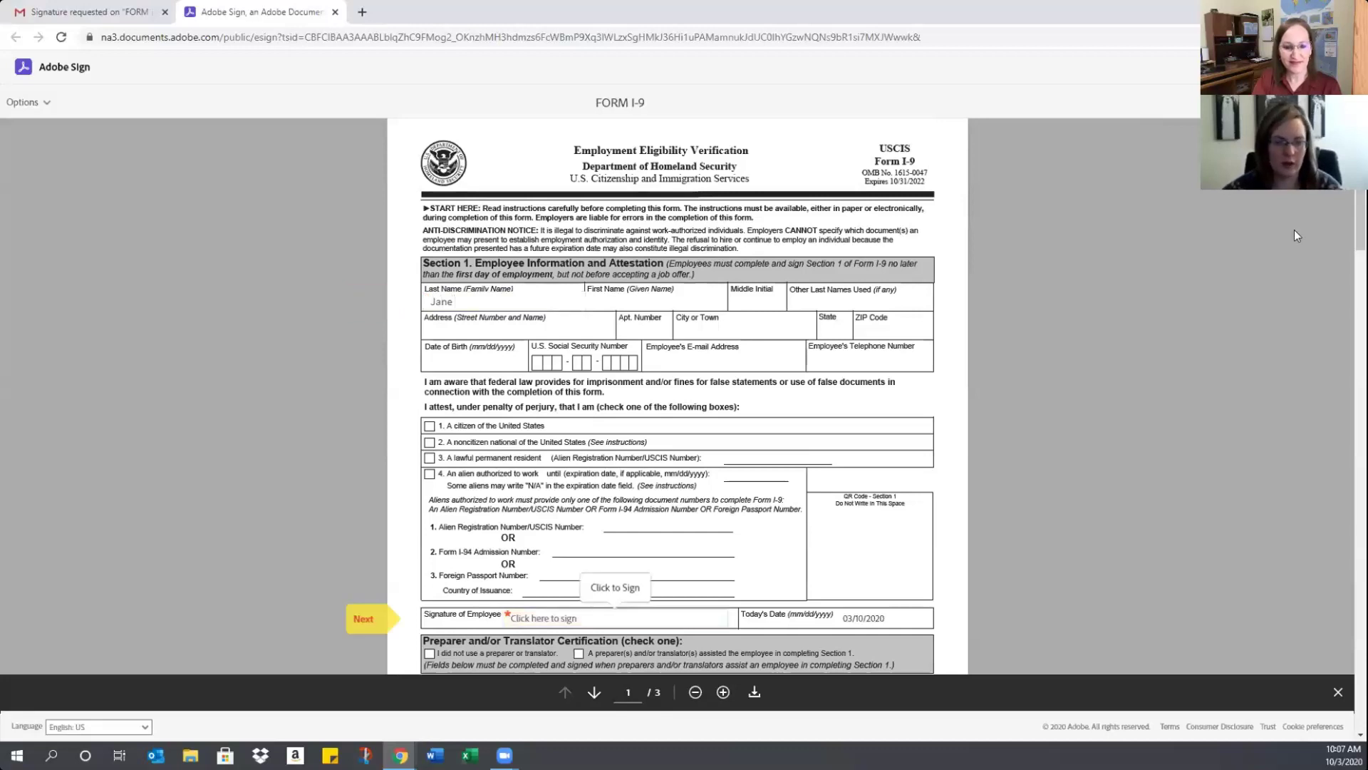
pyautogui.click(603, 621)
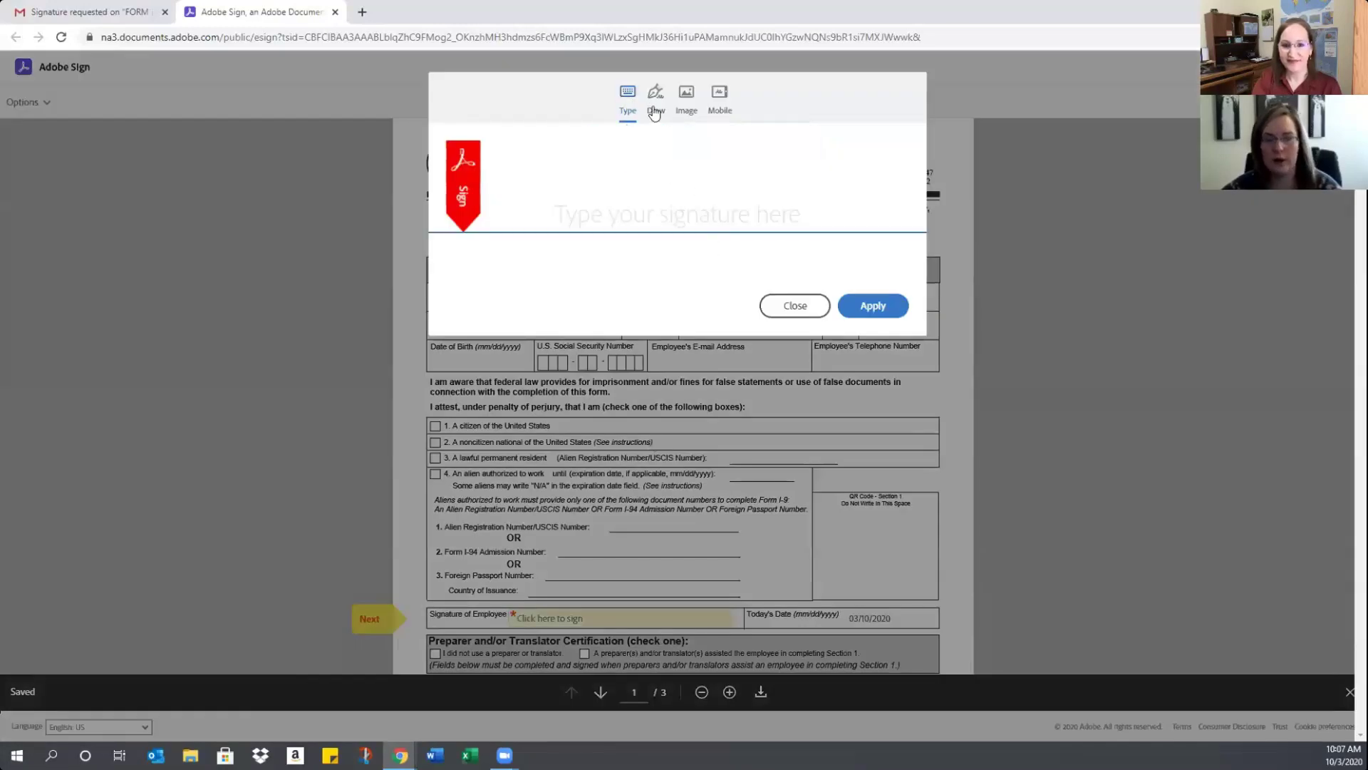
pyautogui.click(656, 118)
pyautogui.moveTo(577, 201)
pyautogui.mouseDown()
pyautogui.moveTo(602, 229)
pyautogui.moveTo(651, 205)
pyautogui.moveTo(812, 211)
pyautogui.mouseUp()
pyautogui.click(864, 307)
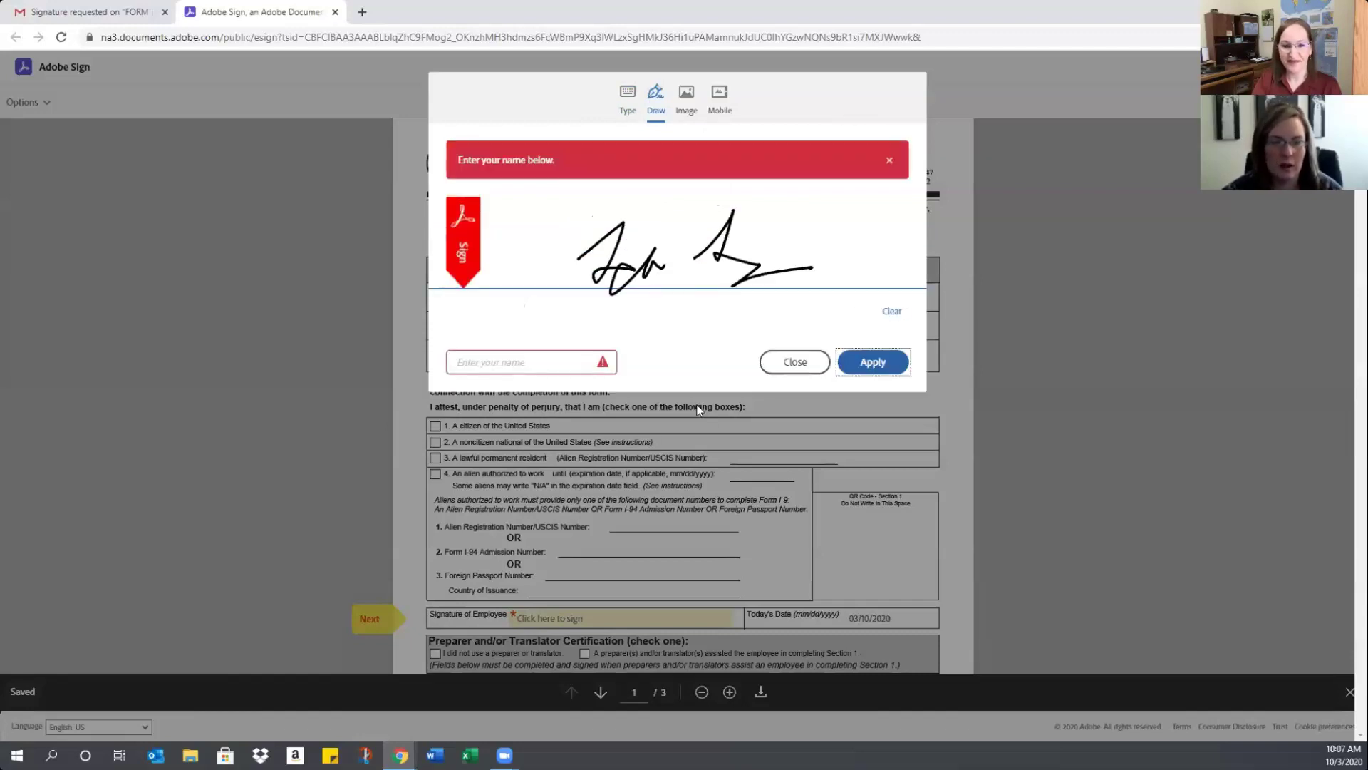
pyautogui.click(528, 365)
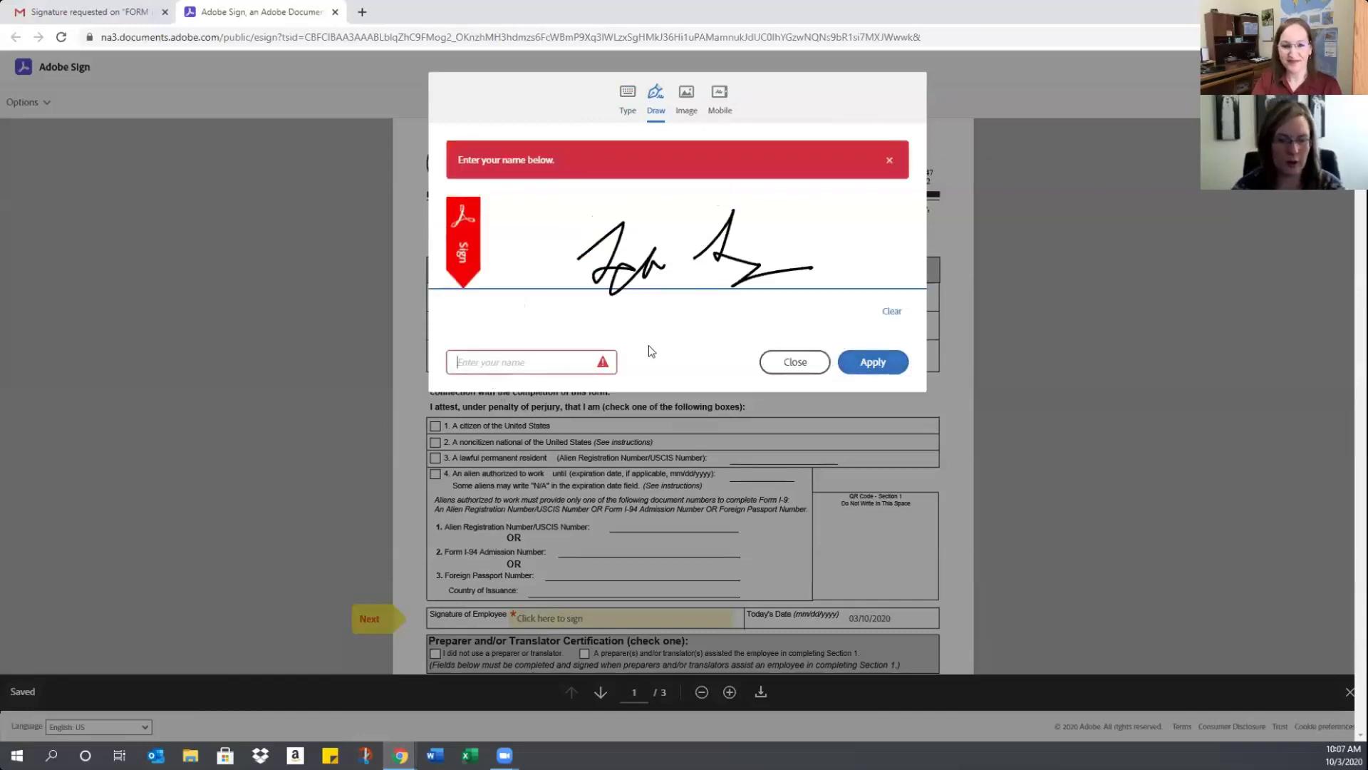
pyautogui.write('Jane')
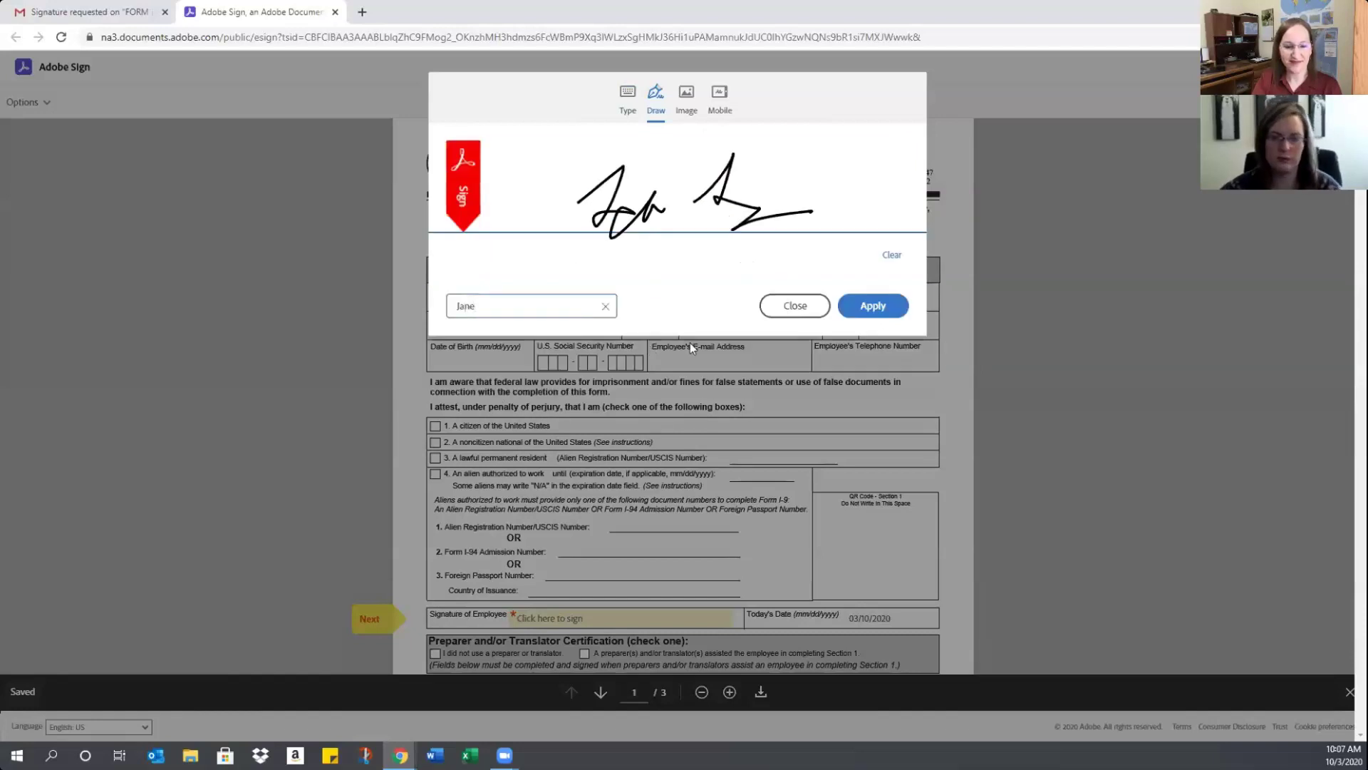
pyautogui.click(870, 304)
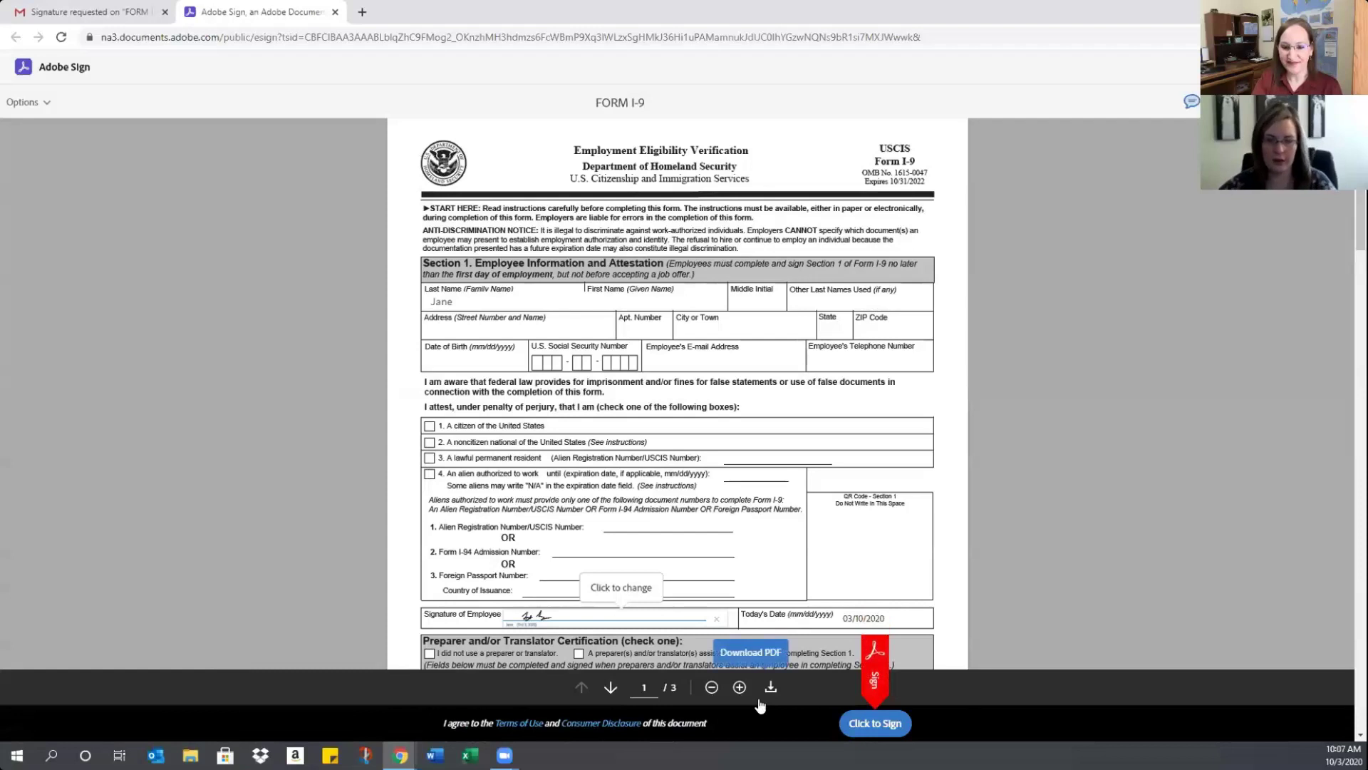
pyautogui.click(873, 723)
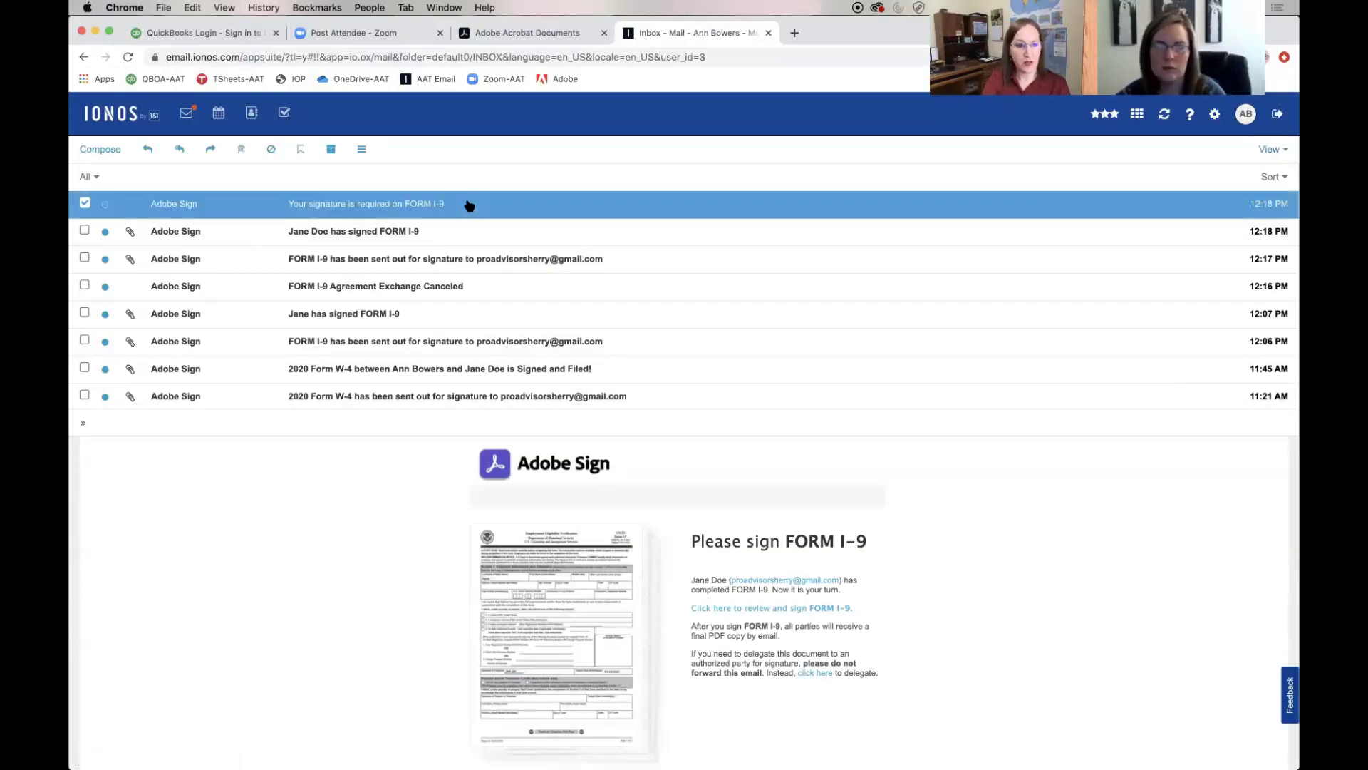
# Open the 'Your signature is required on FORM I-9' email and its review-and-sign link
pyautogui.doubleClick(468, 205)
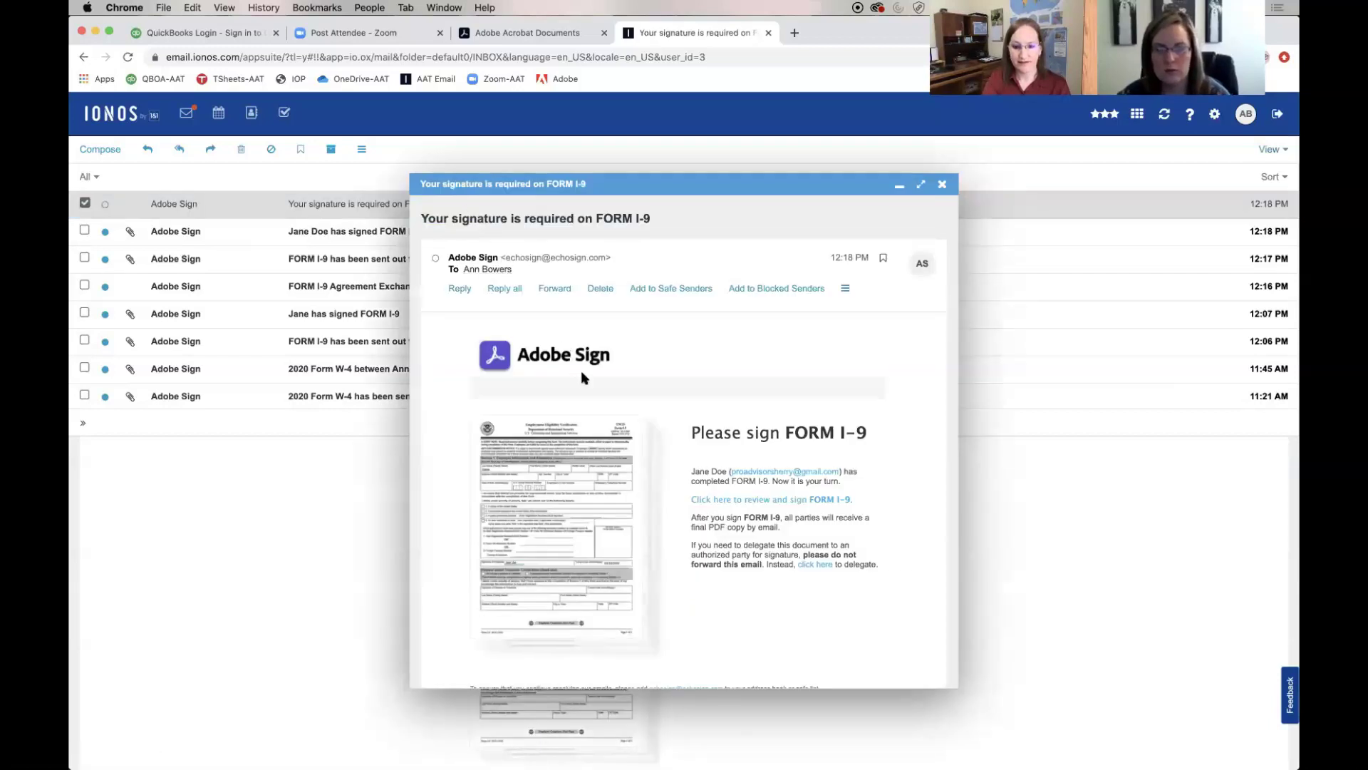
pyautogui.click(730, 503)
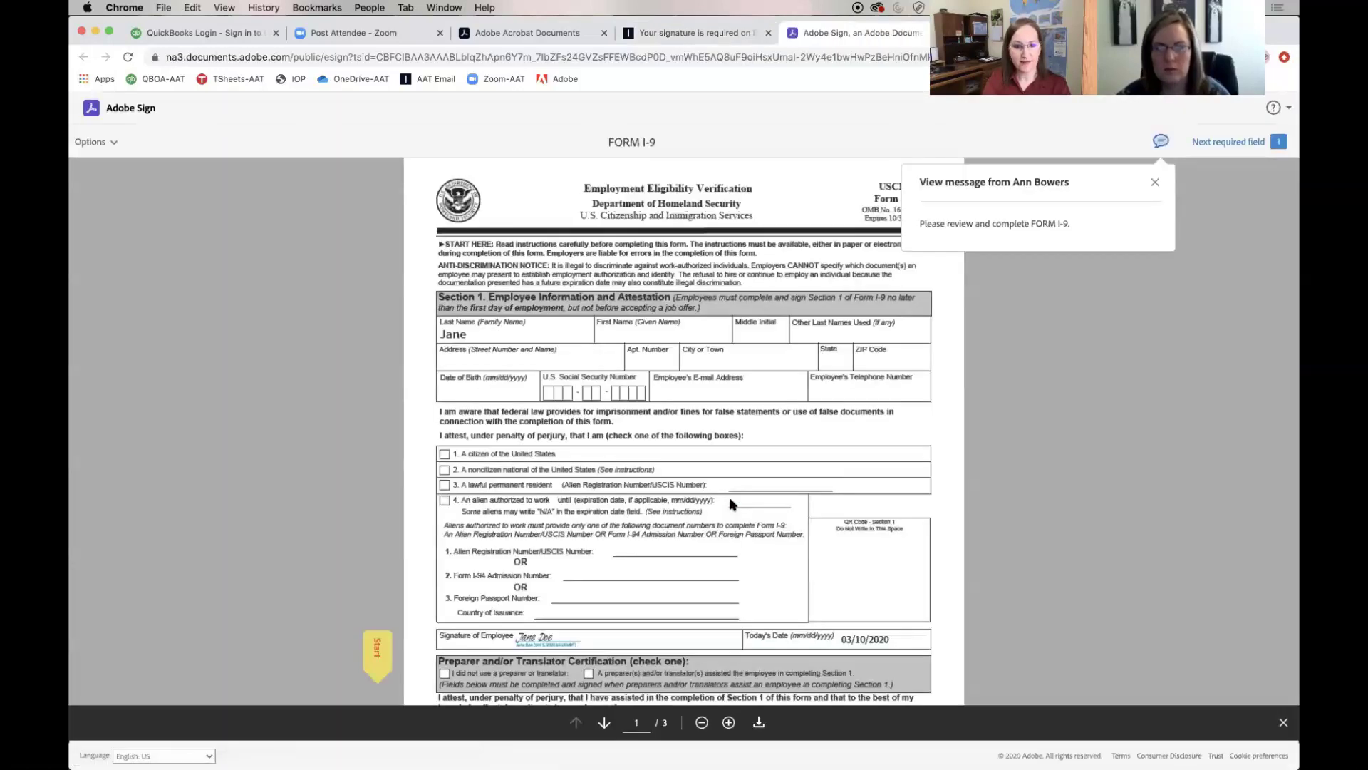
# Apply the employer's prefilled signature in Section 2 of FORM I-9 and submit it
pyautogui.click(727, 723)
pyautogui.click(727, 723)
pyautogui.click(728, 723)
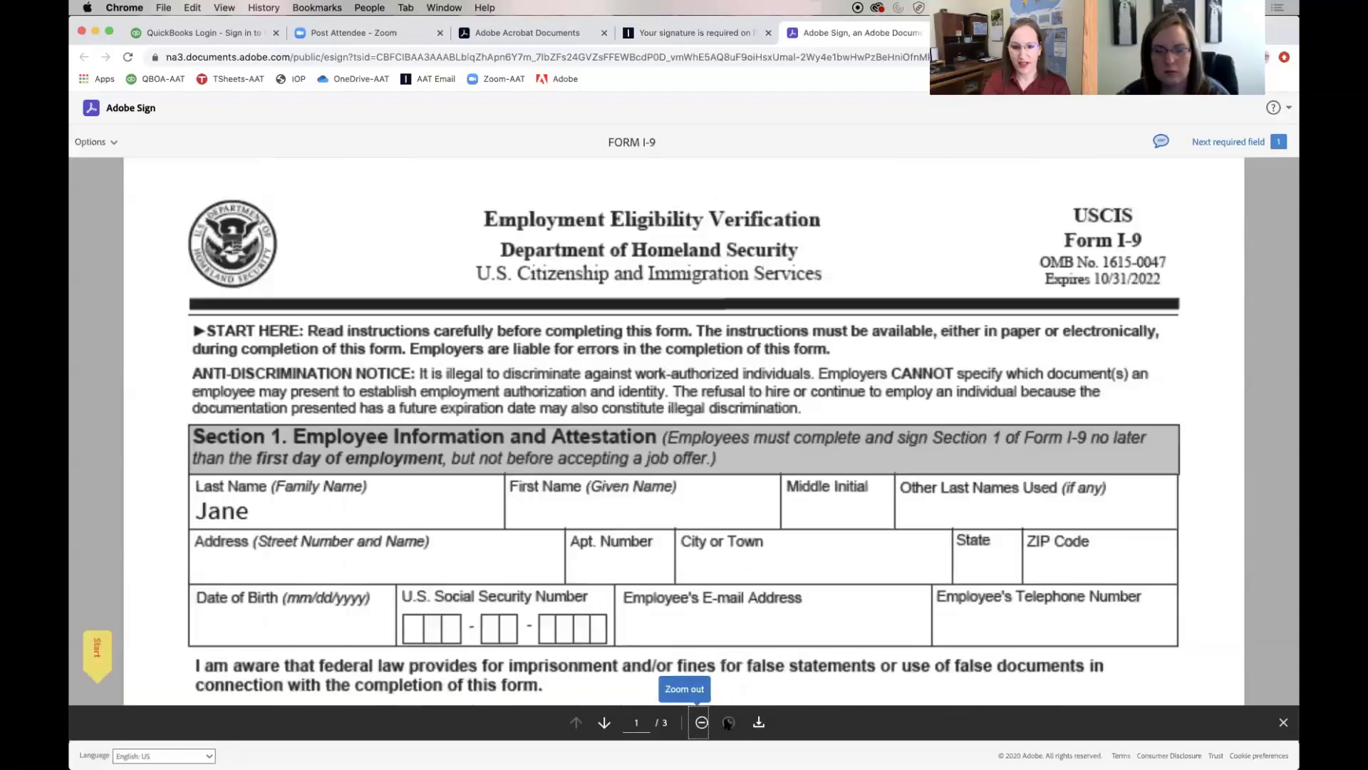
pyautogui.scroll(-6, 418, 552)
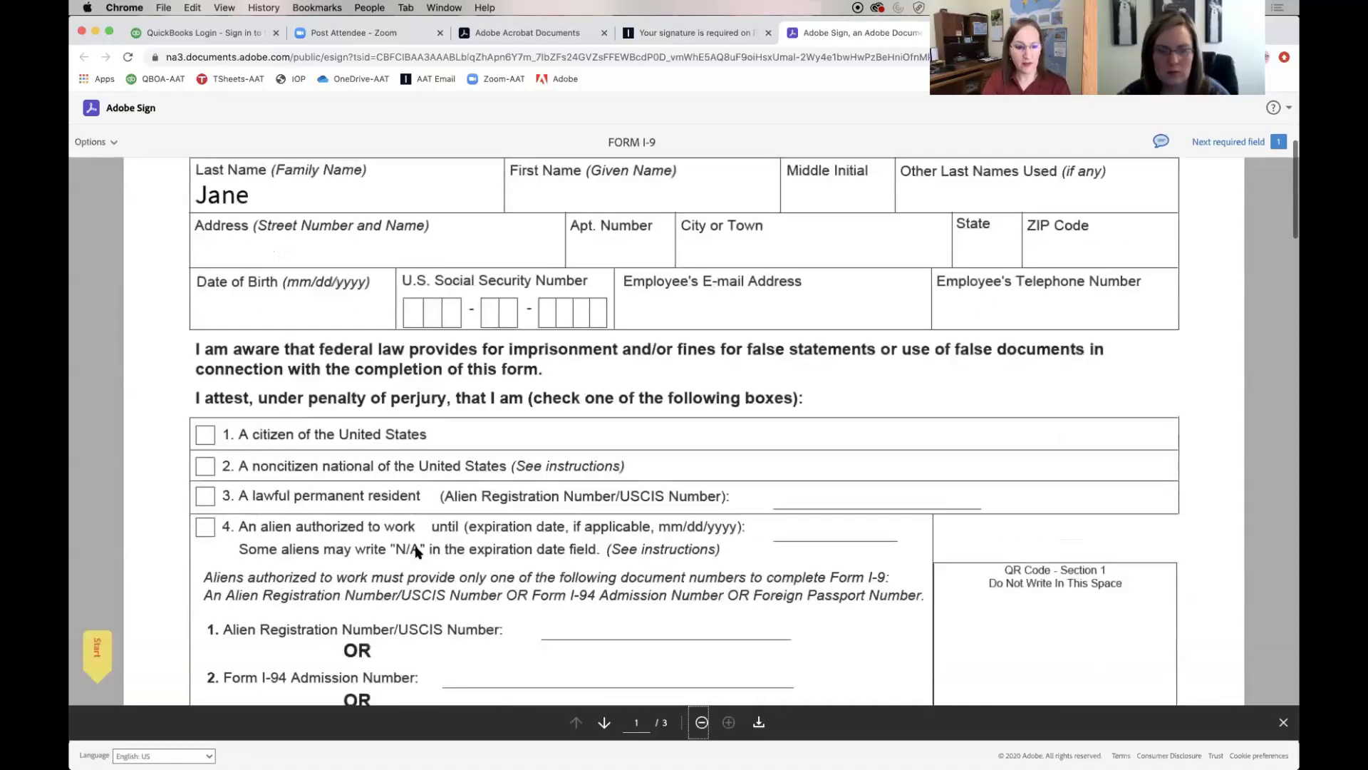
pyautogui.scroll(-12, 418, 553)
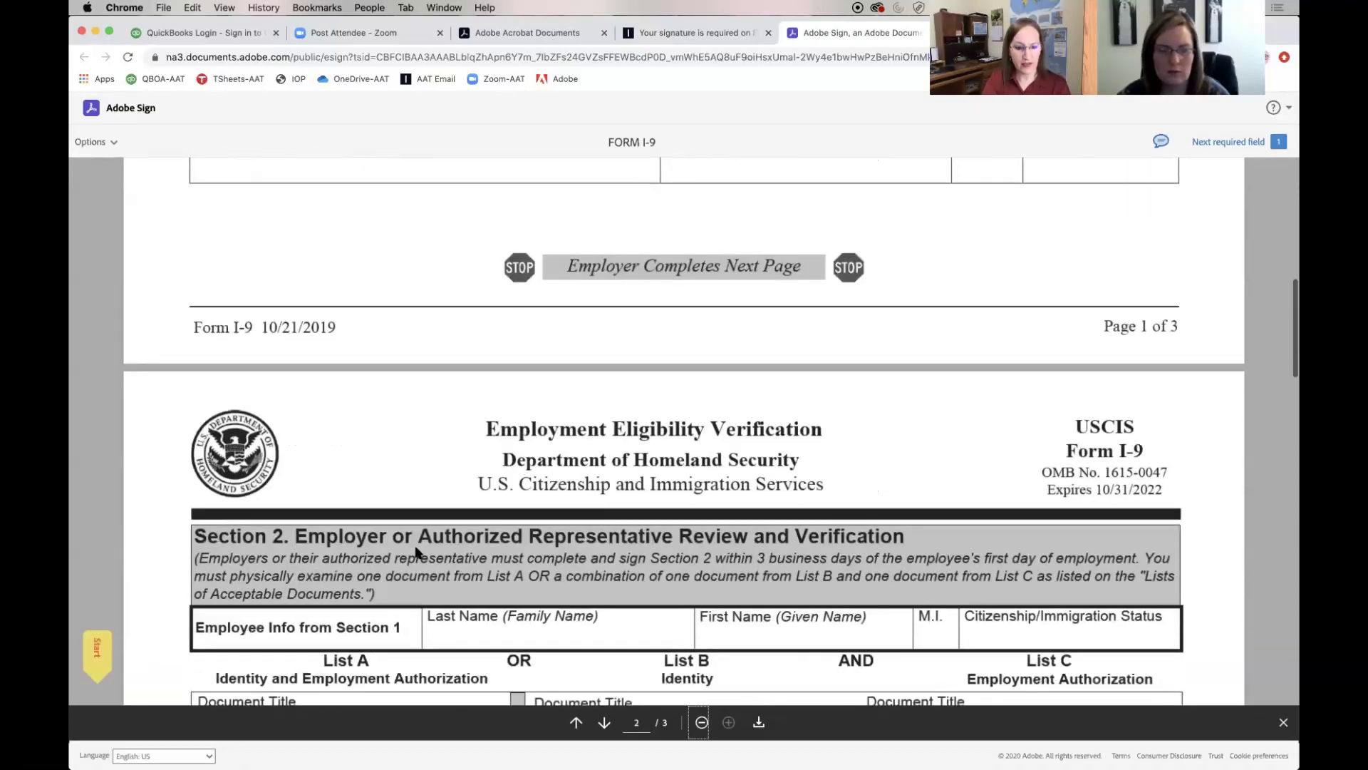
pyautogui.scroll(-9, 419, 552)
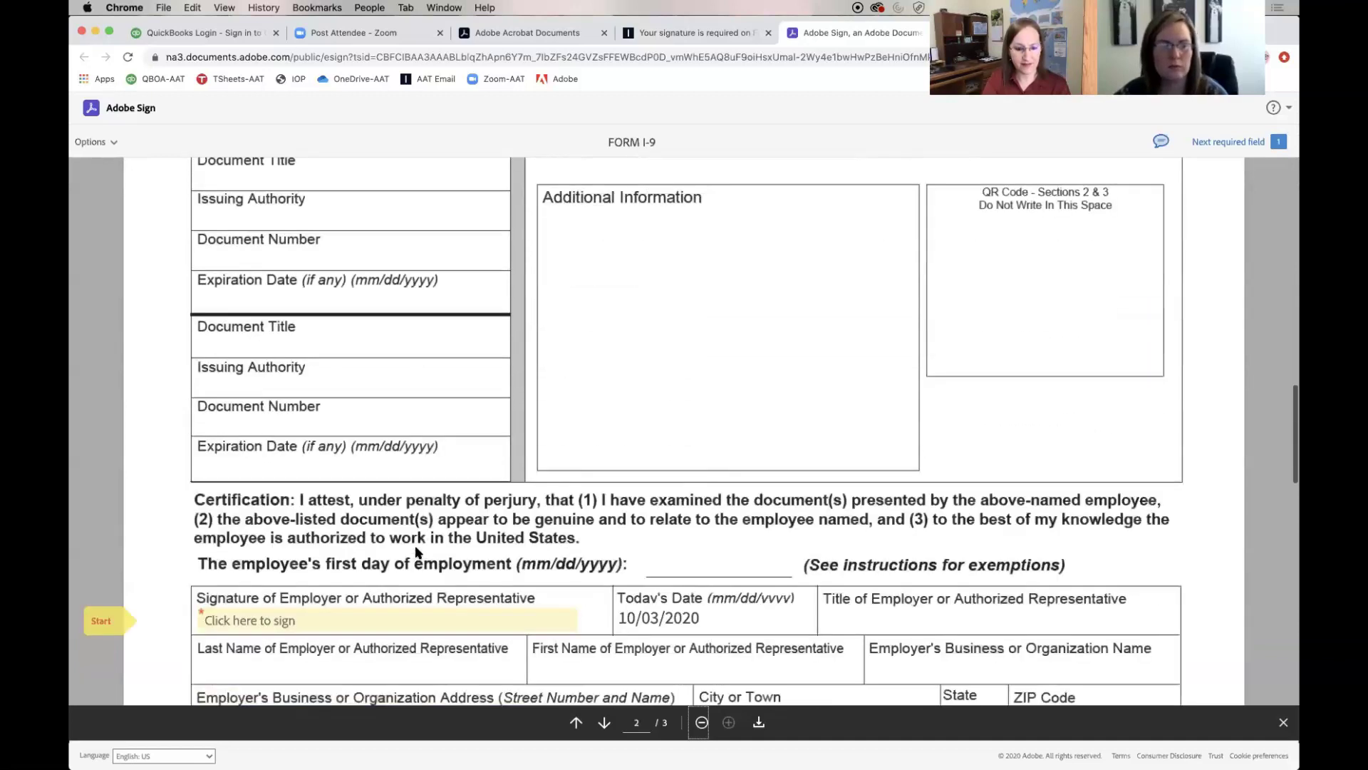
pyautogui.scroll(-2, 417, 552)
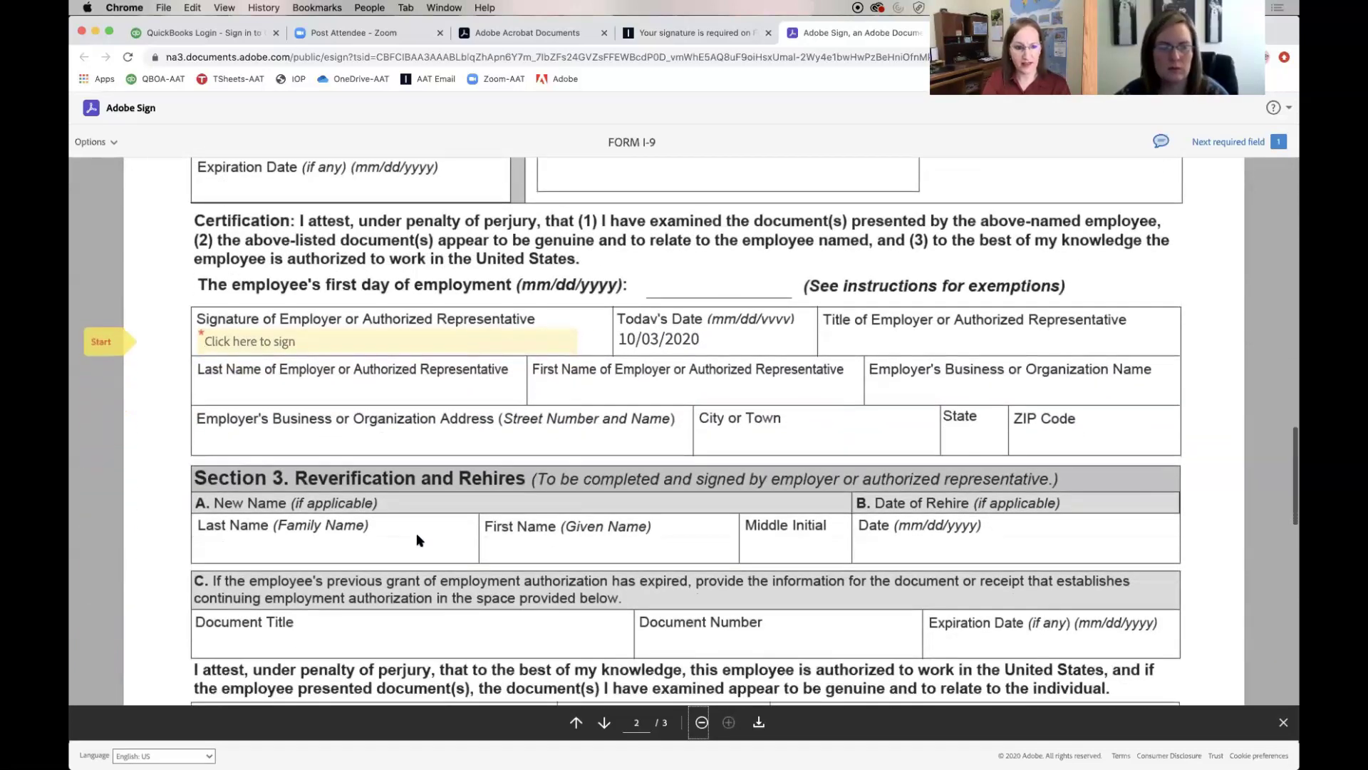
pyautogui.click(399, 348)
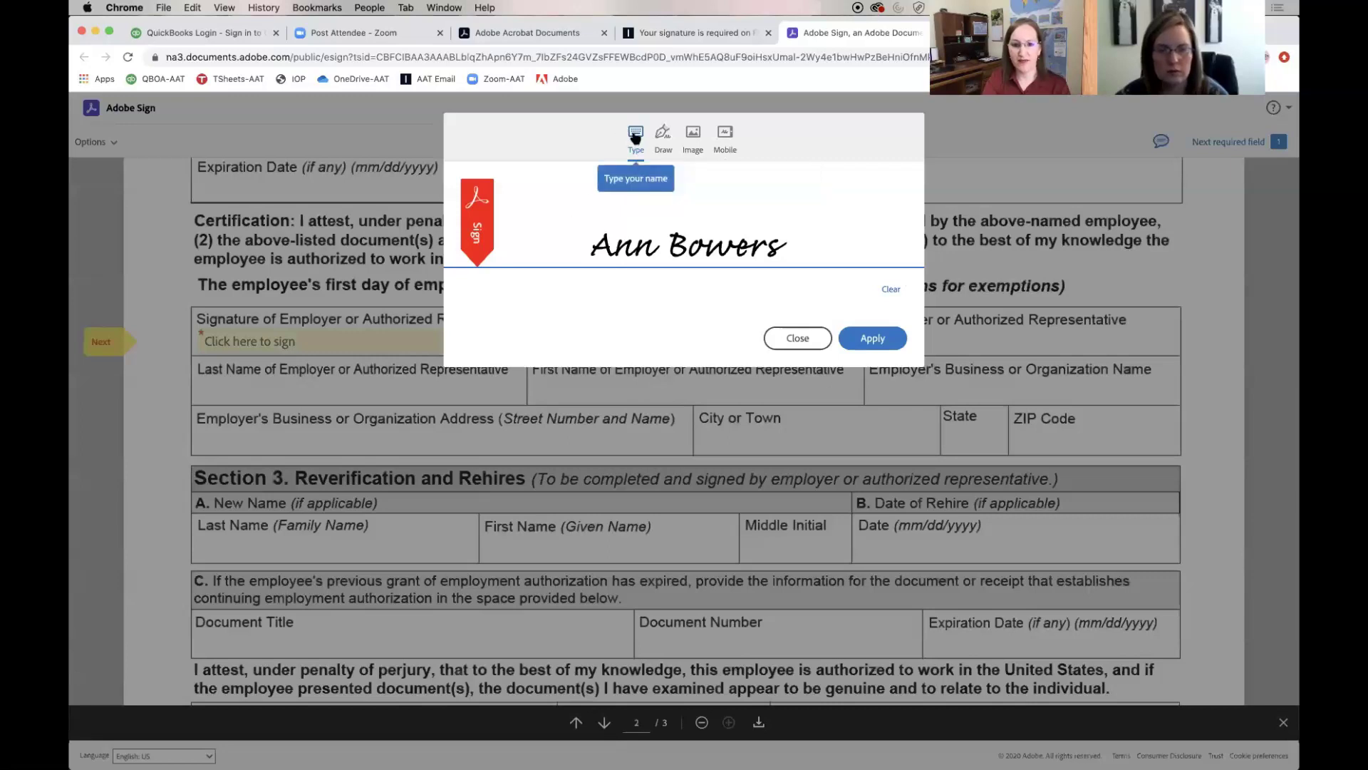
pyautogui.click(861, 339)
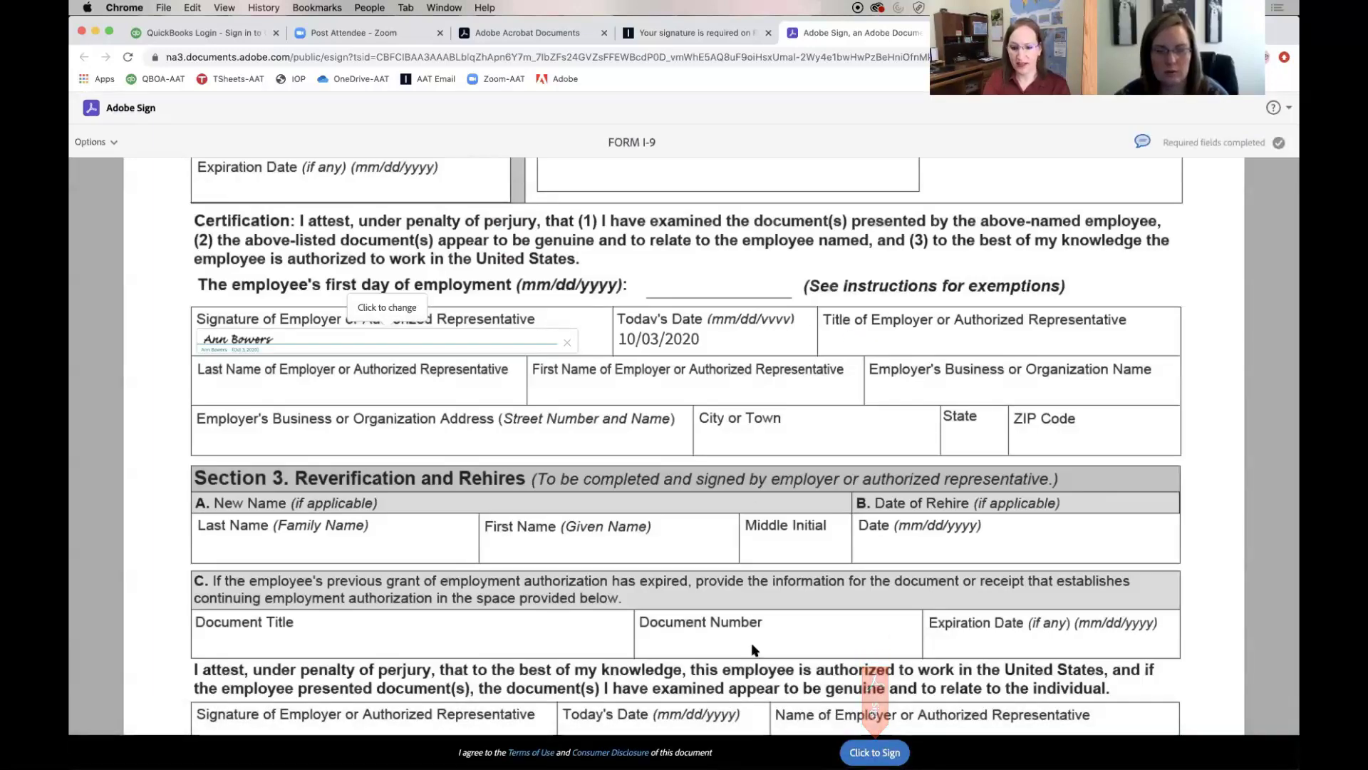
pyautogui.click(861, 751)
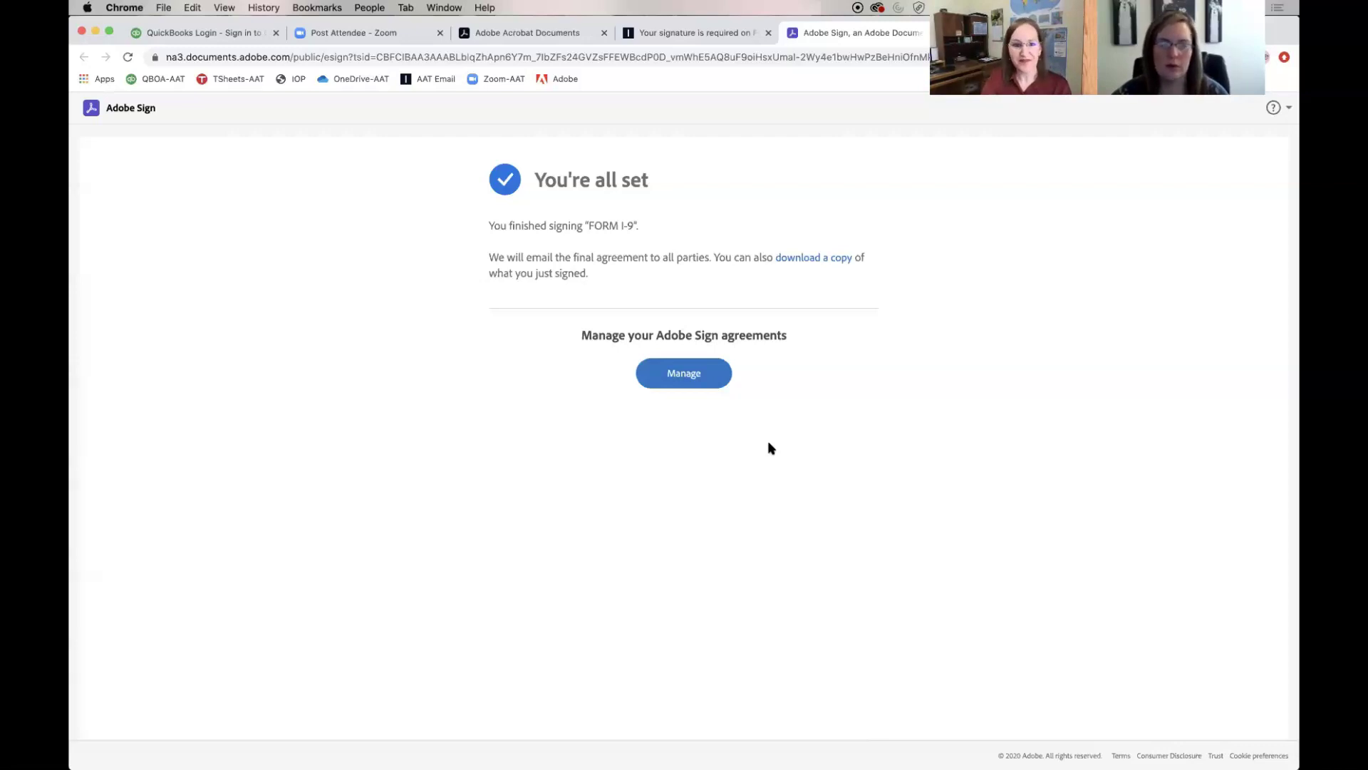
# Open the Signed FORM I-9 agreement from the Completed agreements list
pyautogui.click(683, 373)
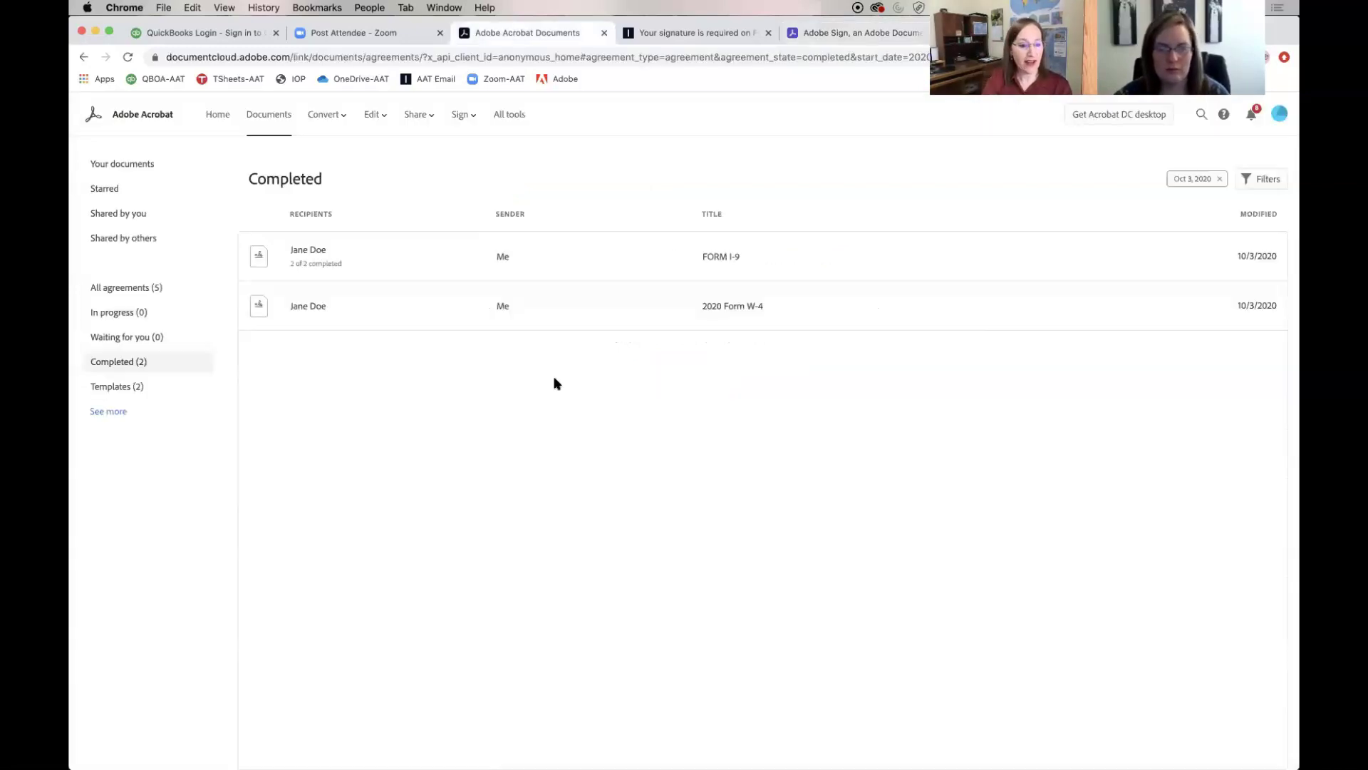
pyautogui.click(599, 263)
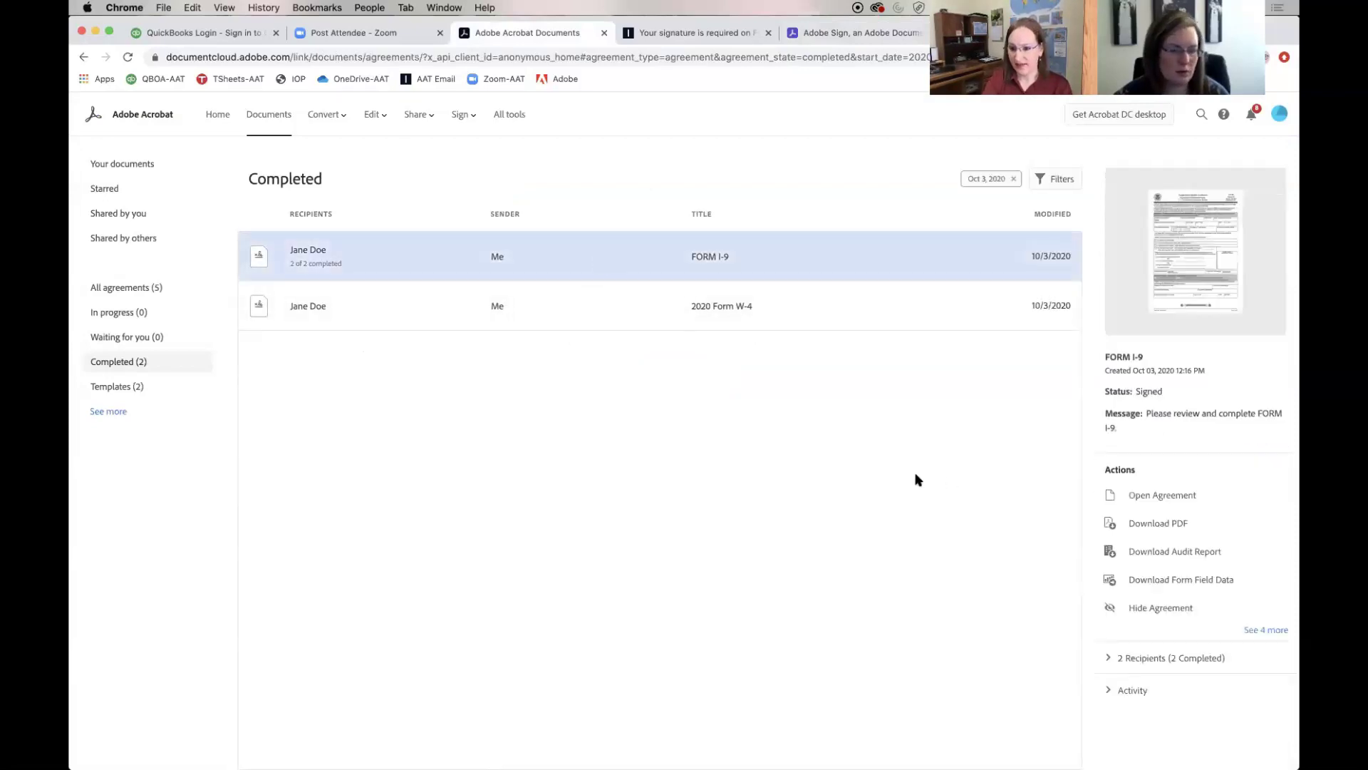
pyautogui.click(1154, 501)
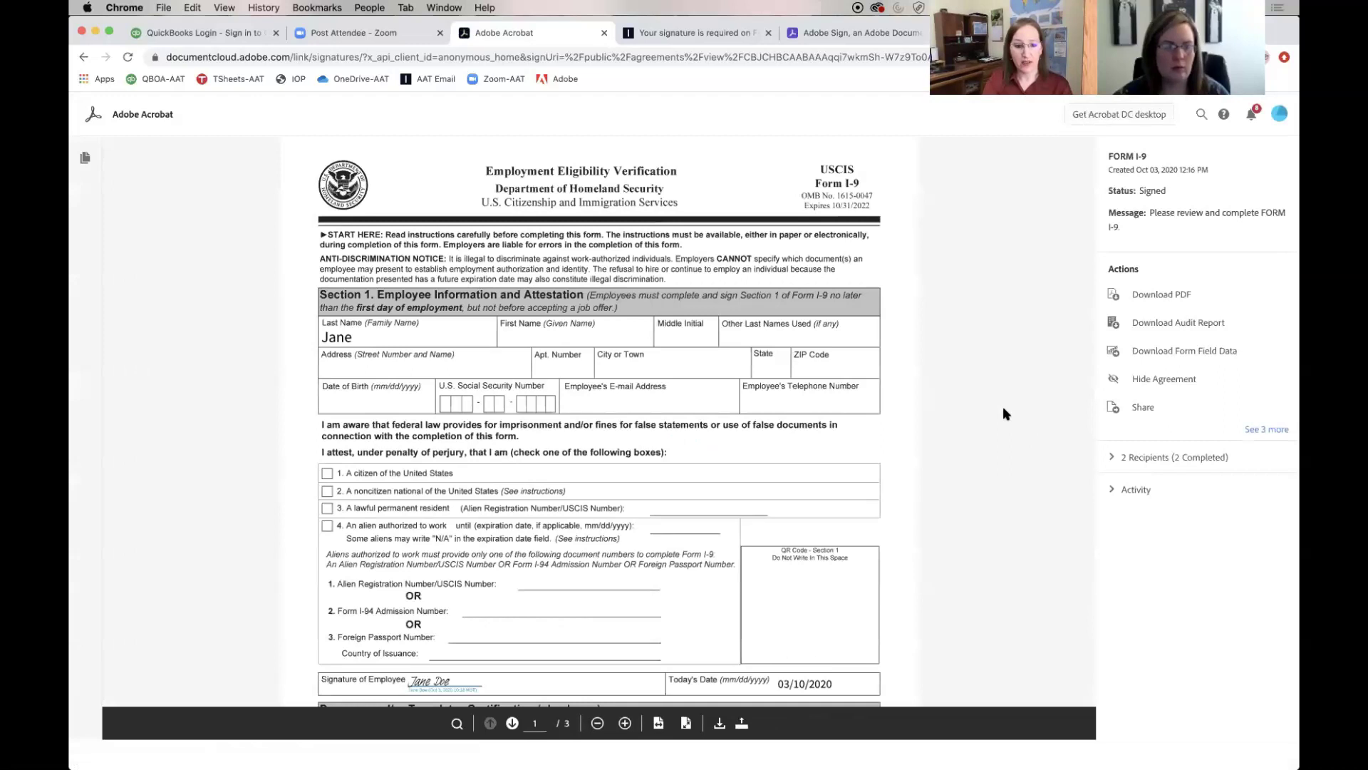
pyautogui.scroll(-7, 1004, 410)
pyautogui.scroll(-5, 1003, 411)
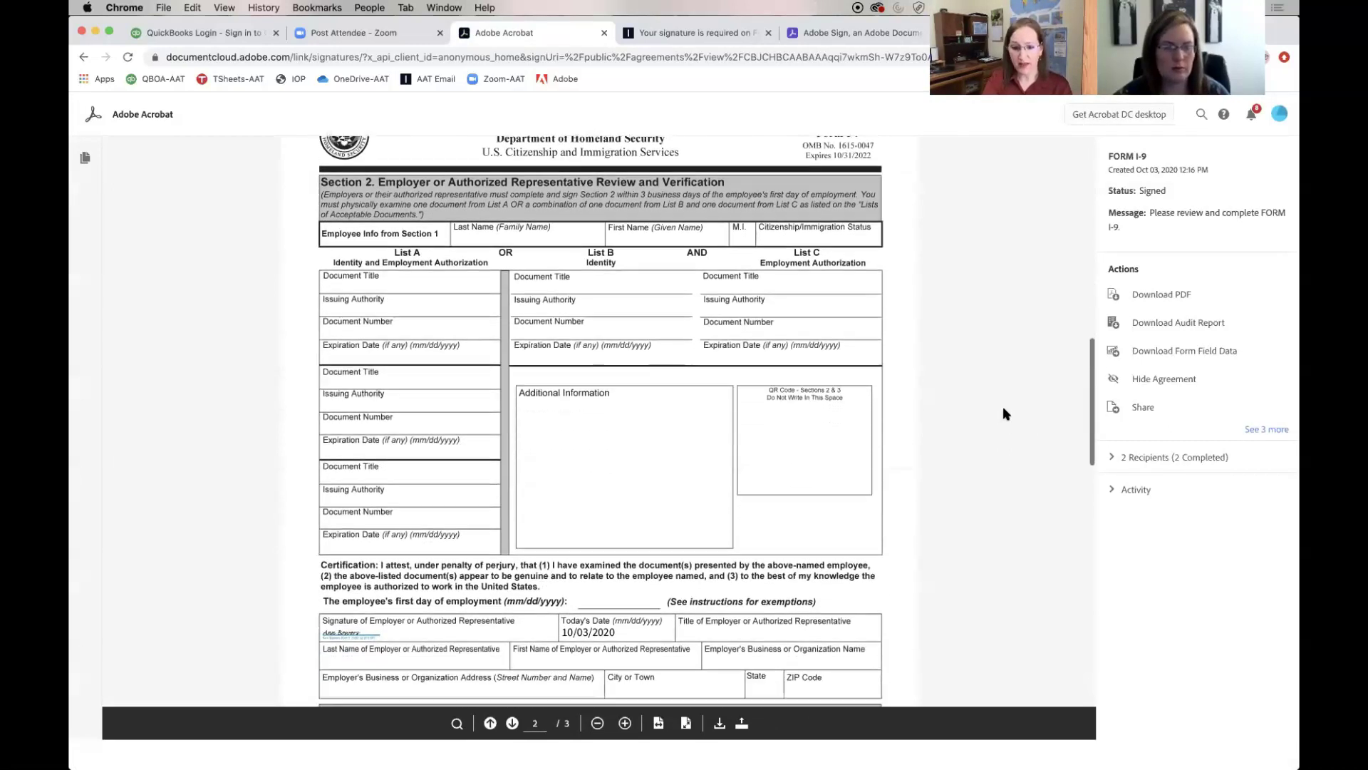
pyautogui.scroll(-11, 1003, 413)
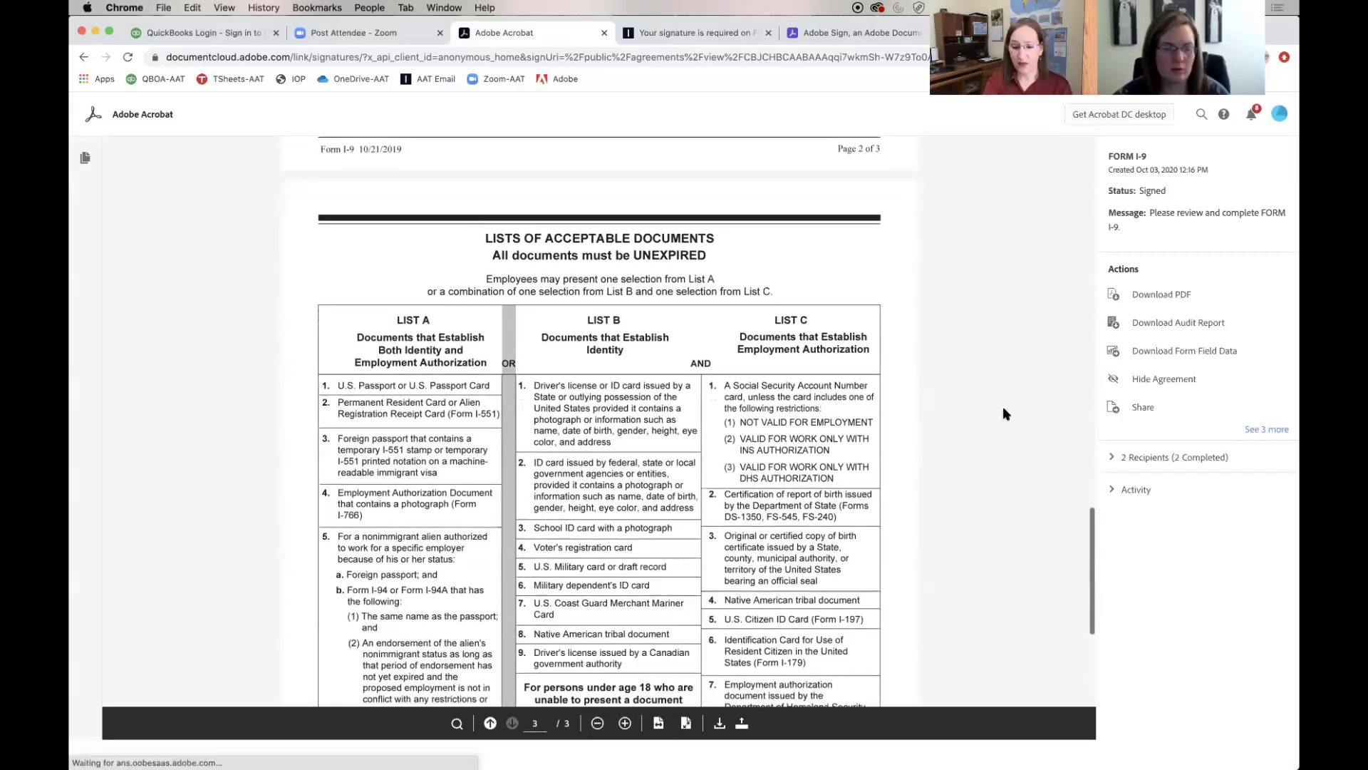
pyautogui.scroll(-4, 1003, 407)
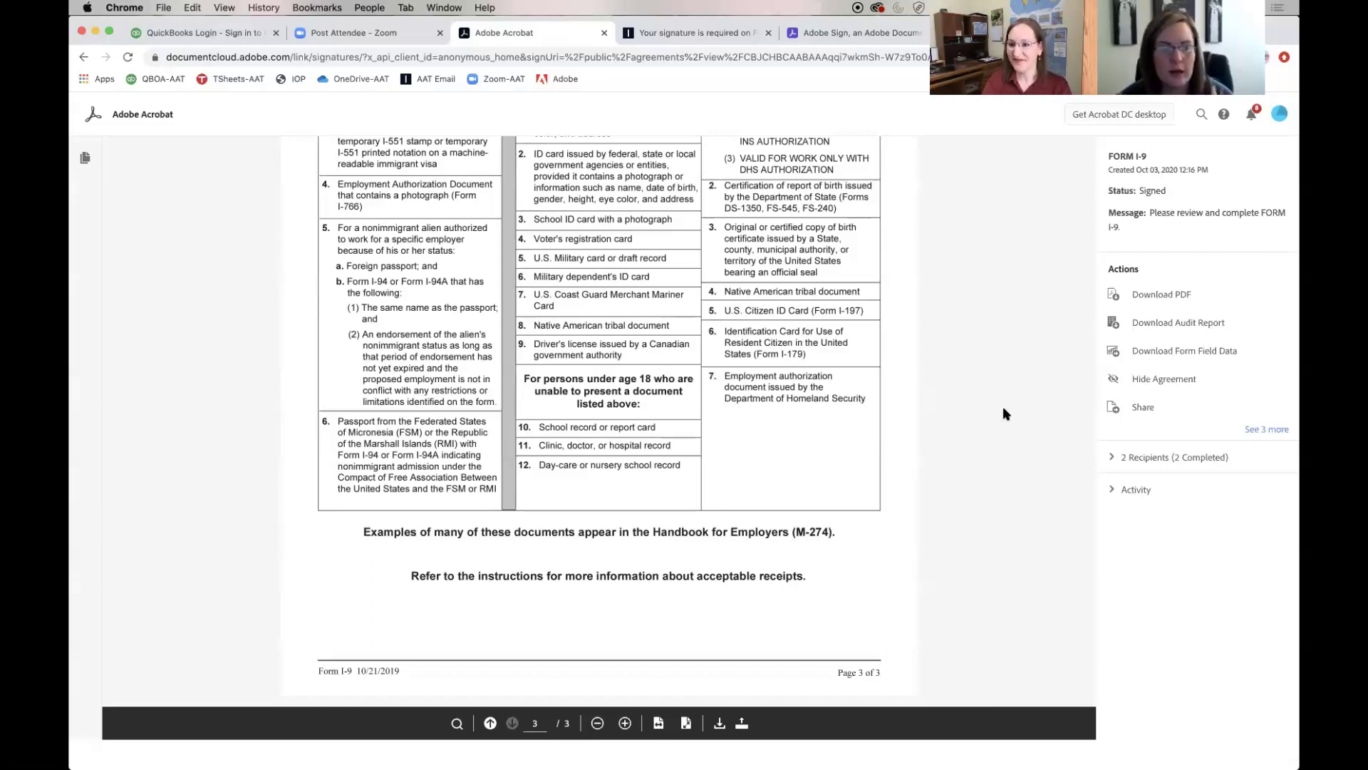
pyautogui.scroll(20, 1004, 413)
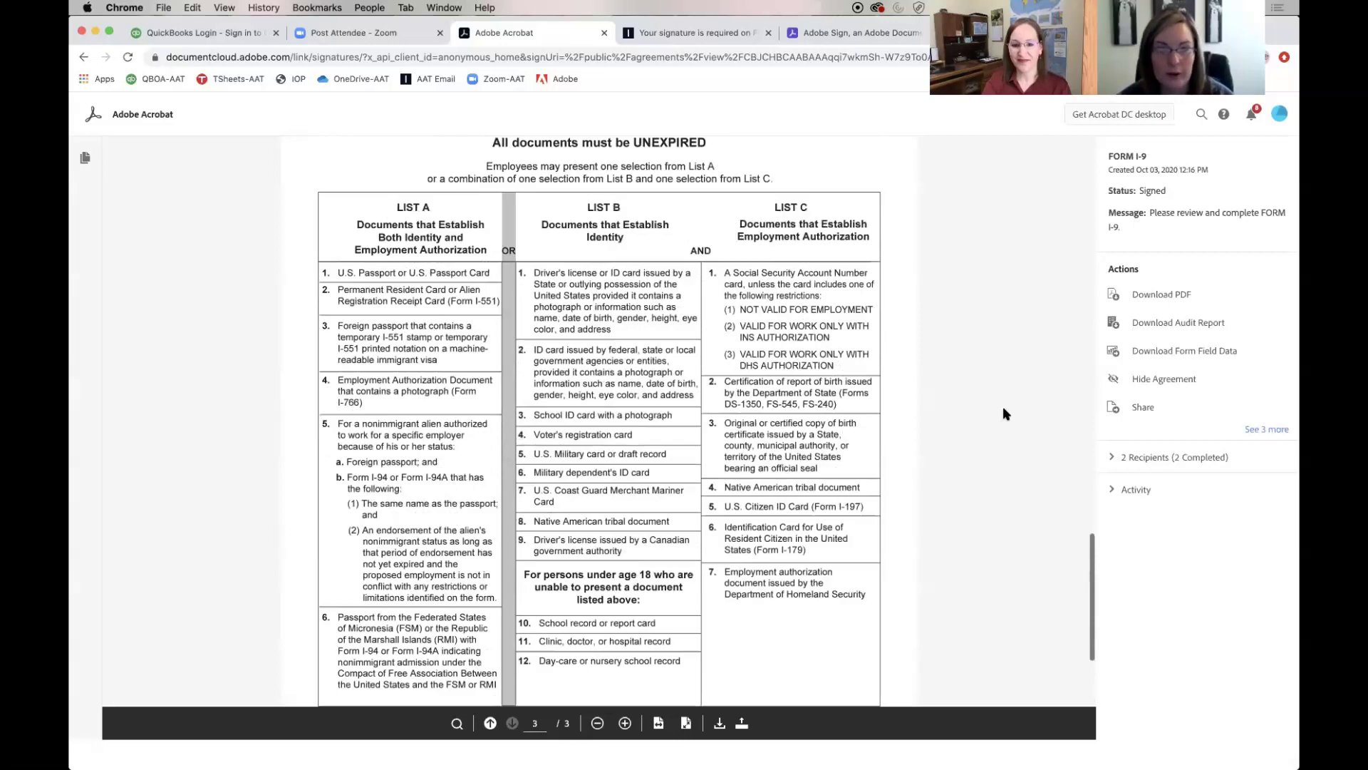
pyautogui.scroll(10, 1004, 413)
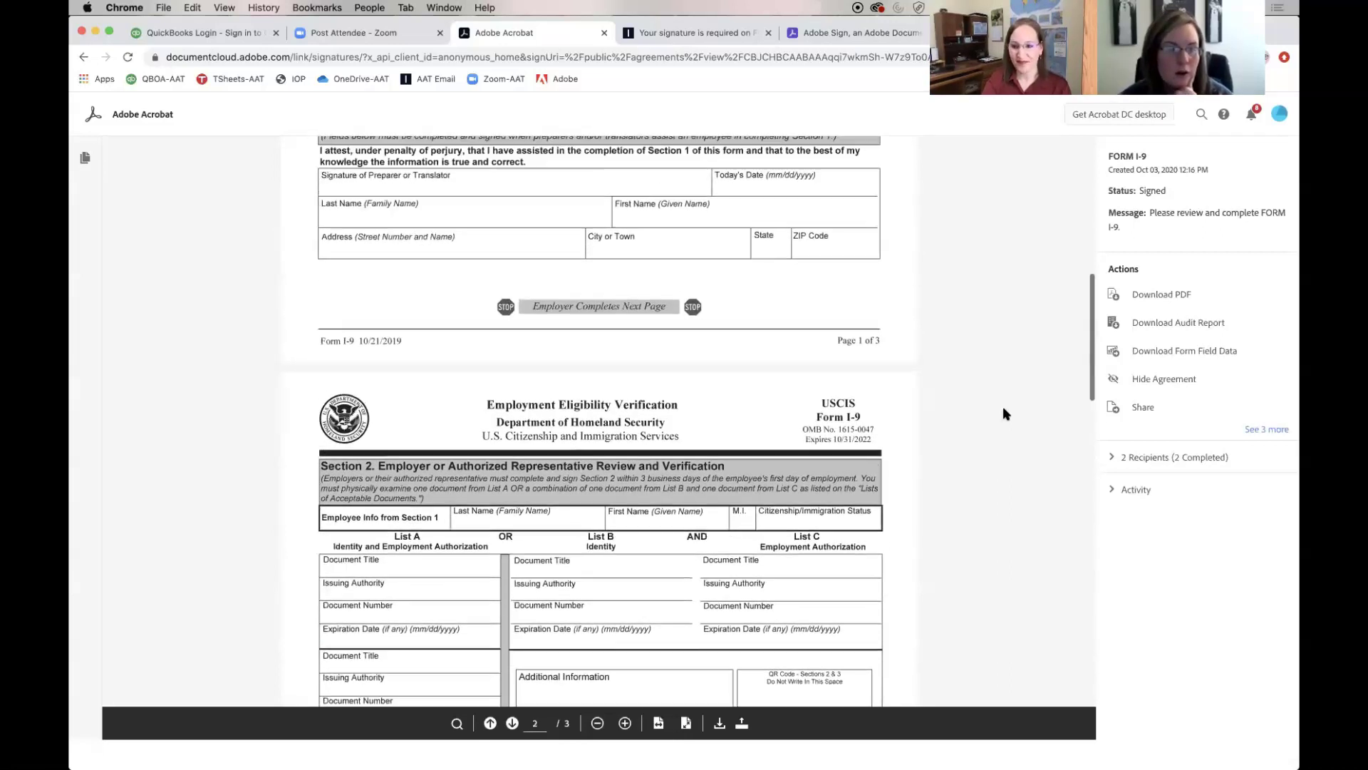